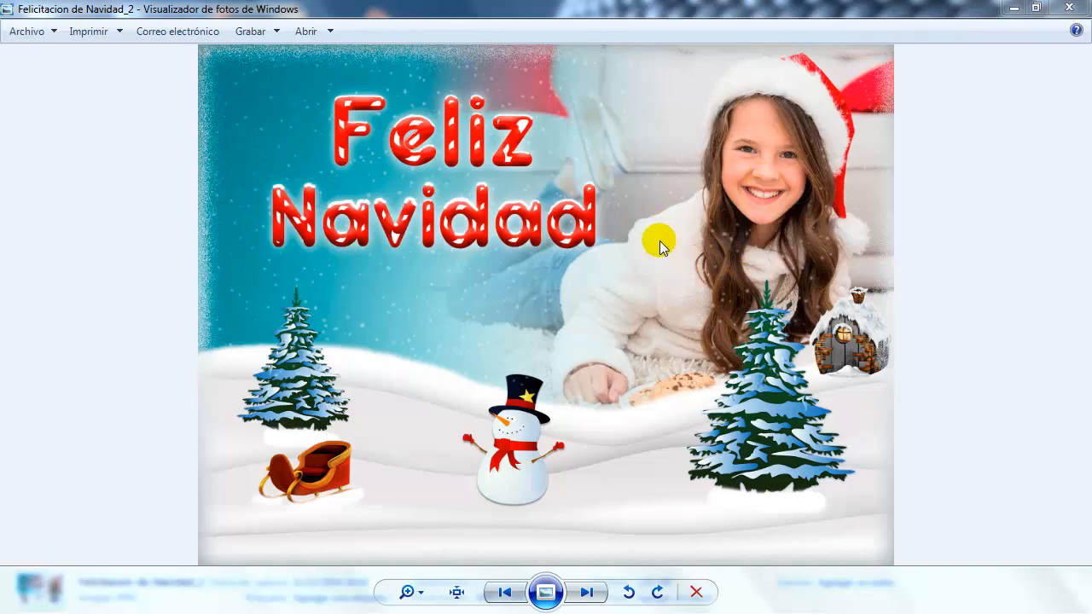
pyautogui.click(504, 592)
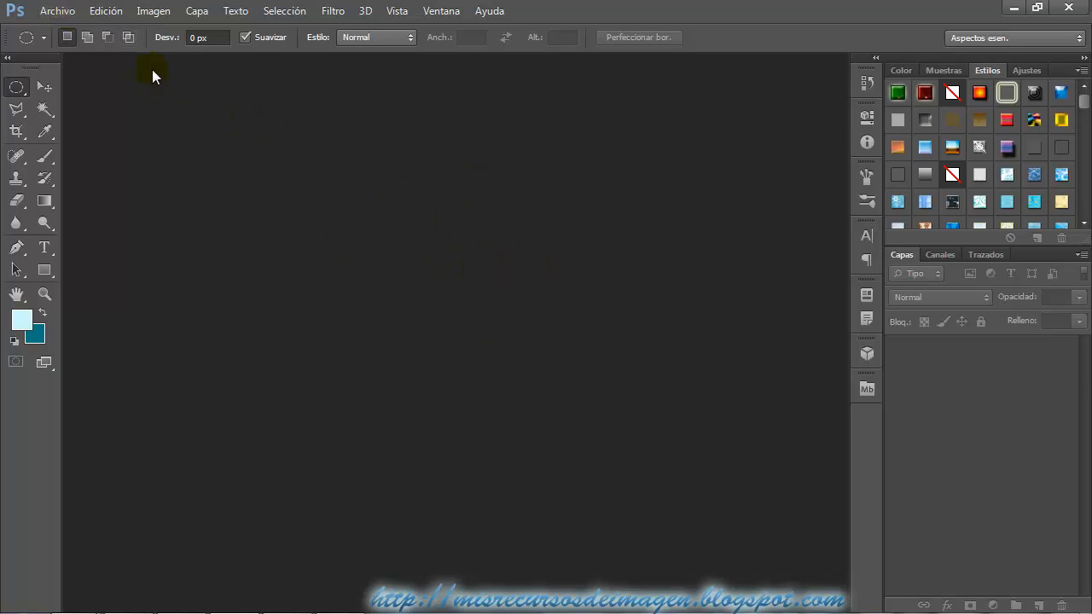
# Create a new transparent document 2000 pixels wide and 1500 pixels high at a resolution of 256 pixels per inch.
pyautogui.click(66, 13)
pyautogui.click(76, 29)
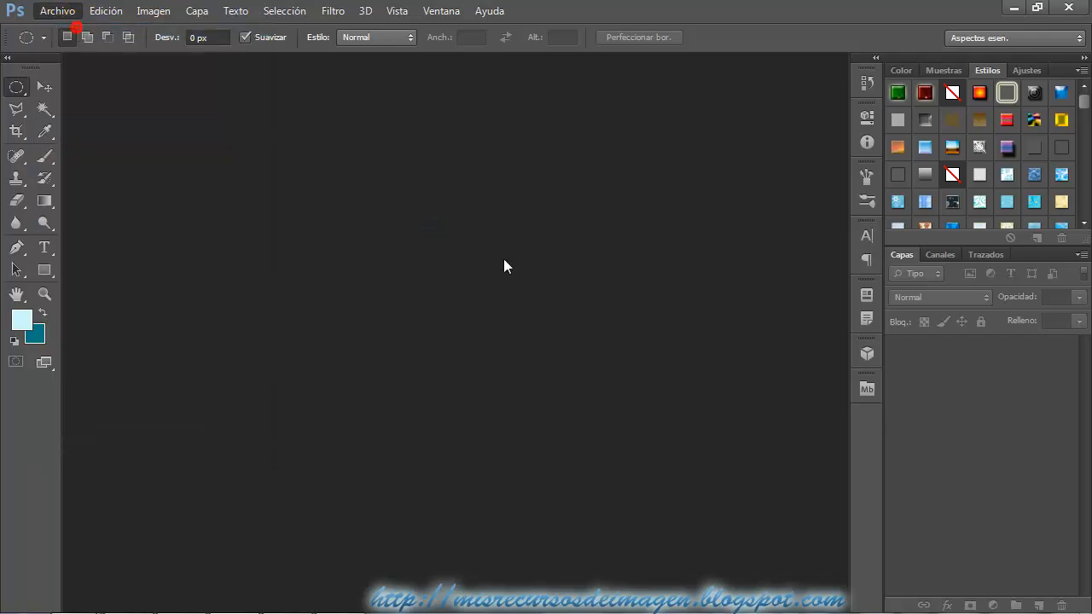
pyautogui.doubleClick(449, 208)
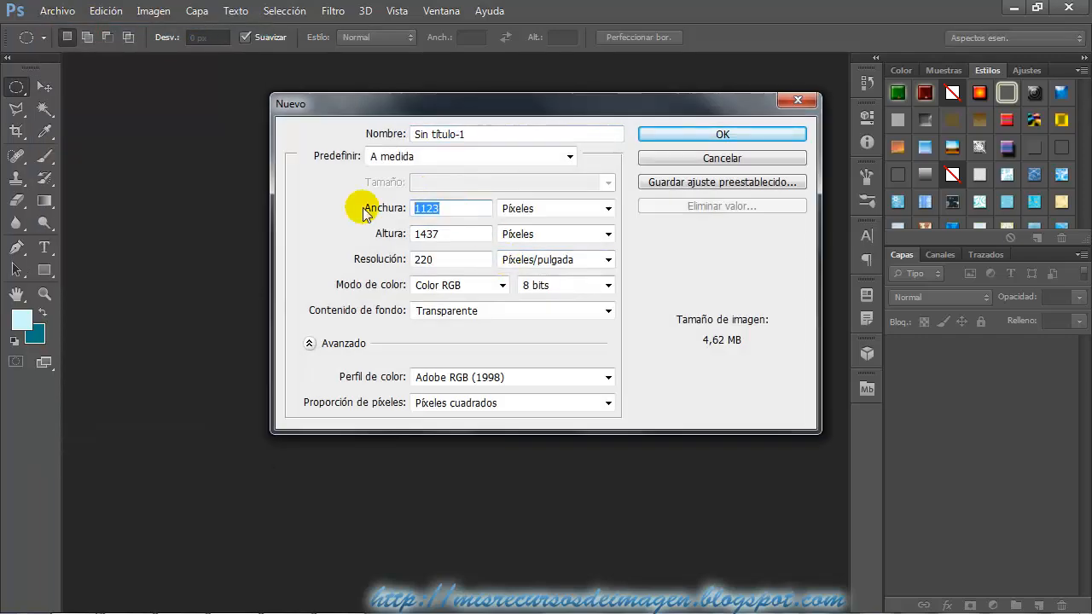
pyautogui.write('2000')
pyautogui.doubleClick(455, 234)
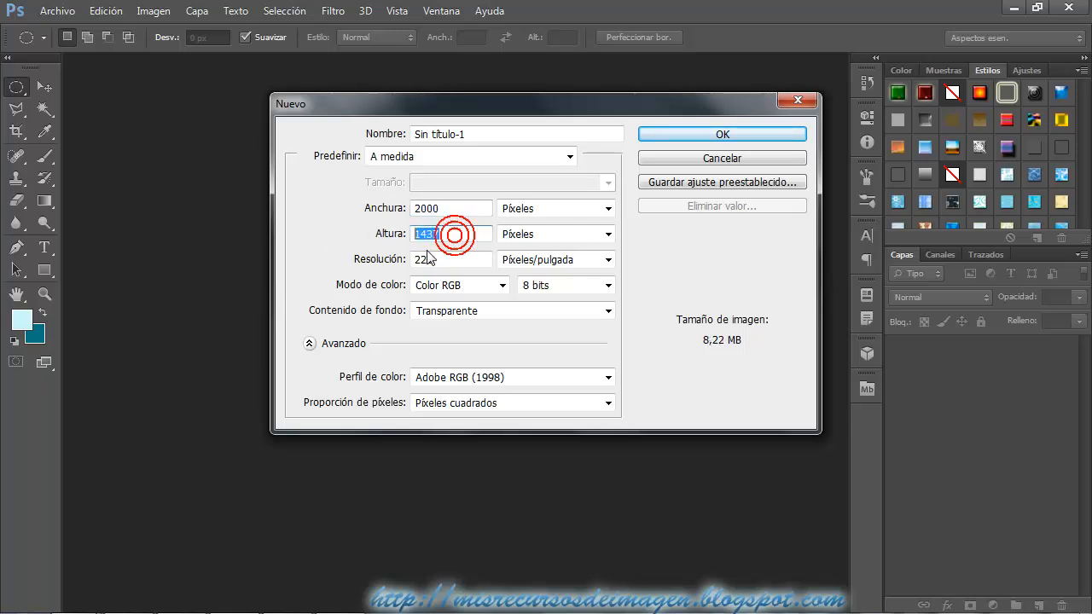
pyautogui.write('1500')
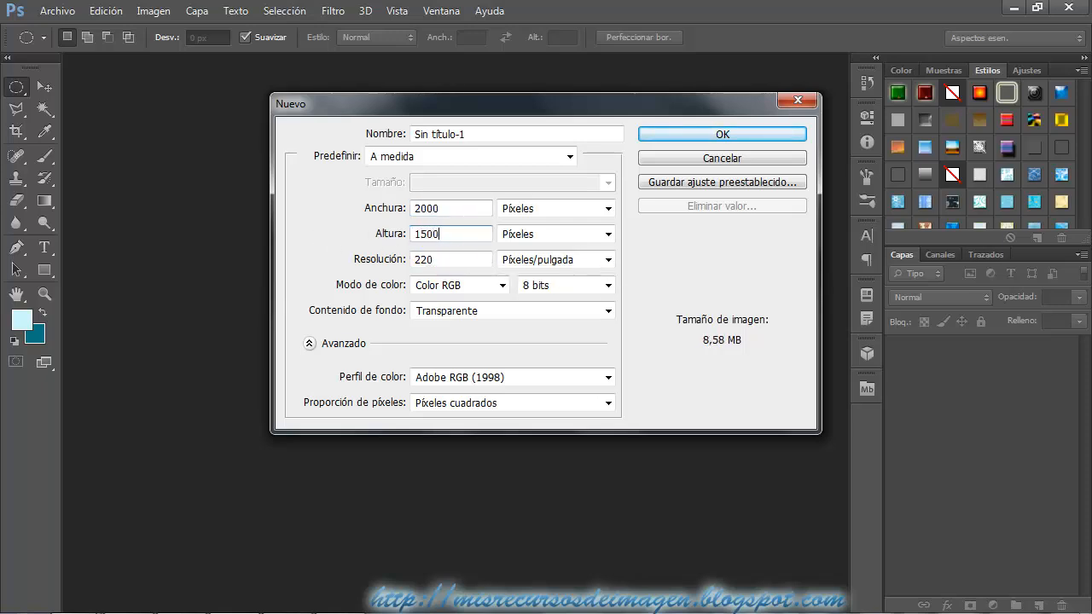
pyautogui.doubleClick(431, 258)
pyautogui.write('256')
pyautogui.click(732, 135)
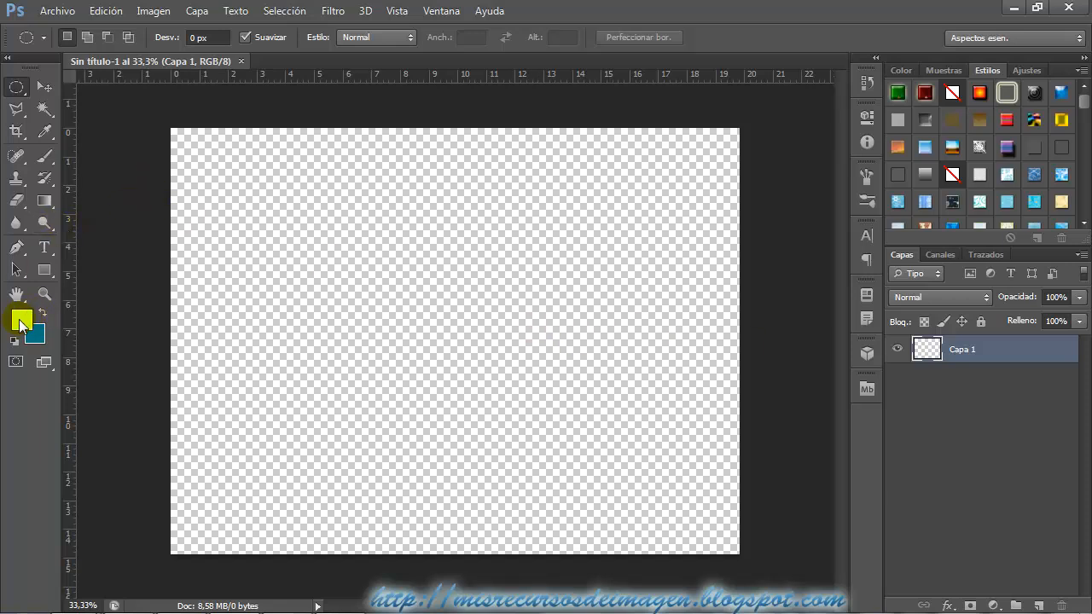
# Set the foreground color to a medium green, 1fa201.
pyautogui.click(20, 322)
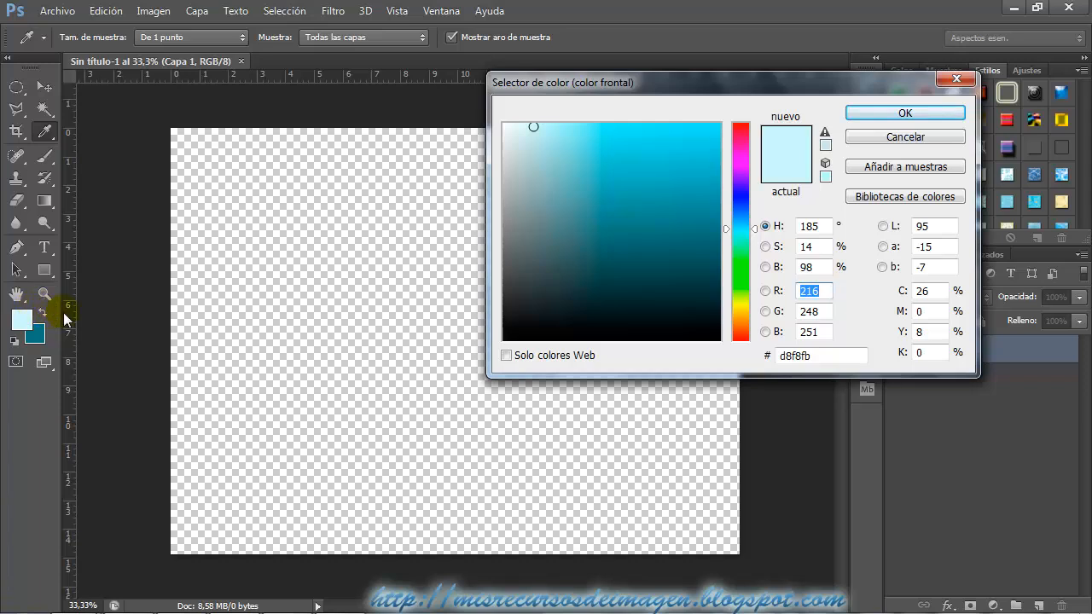
pyautogui.click(744, 274)
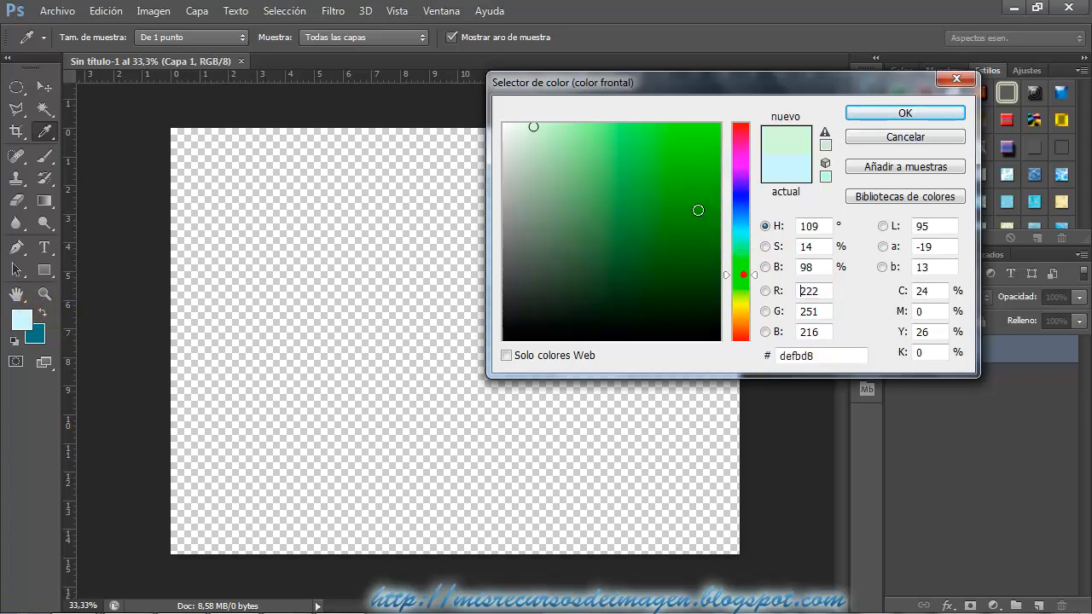
pyautogui.click(721, 204)
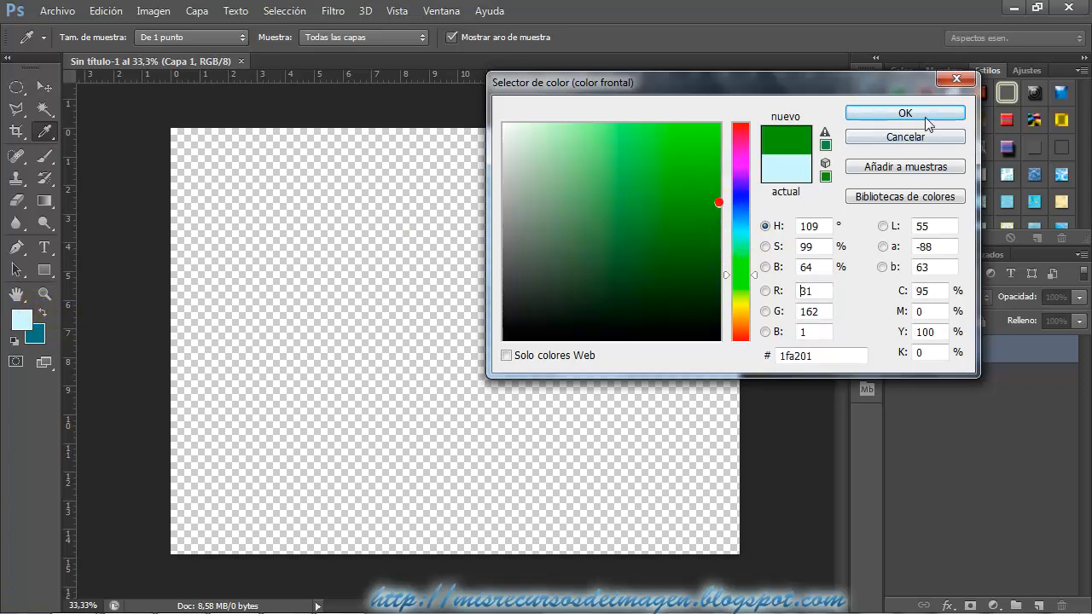
pyautogui.click(906, 113)
# Set the background color to a dark green, 0a4201.
pyautogui.click(39, 333)
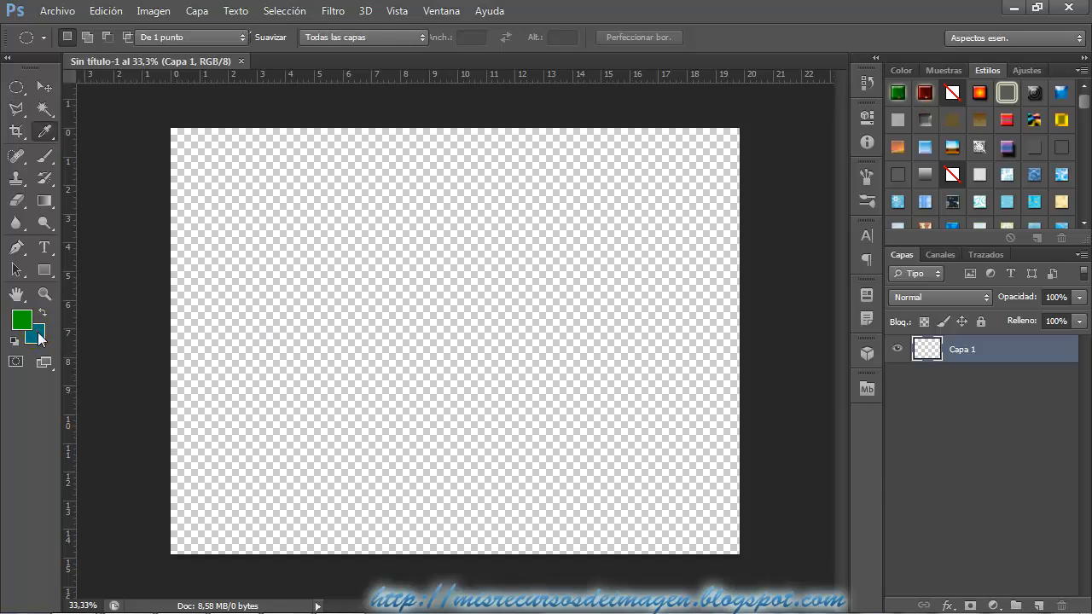
pyautogui.click(744, 273)
pyautogui.click(719, 290)
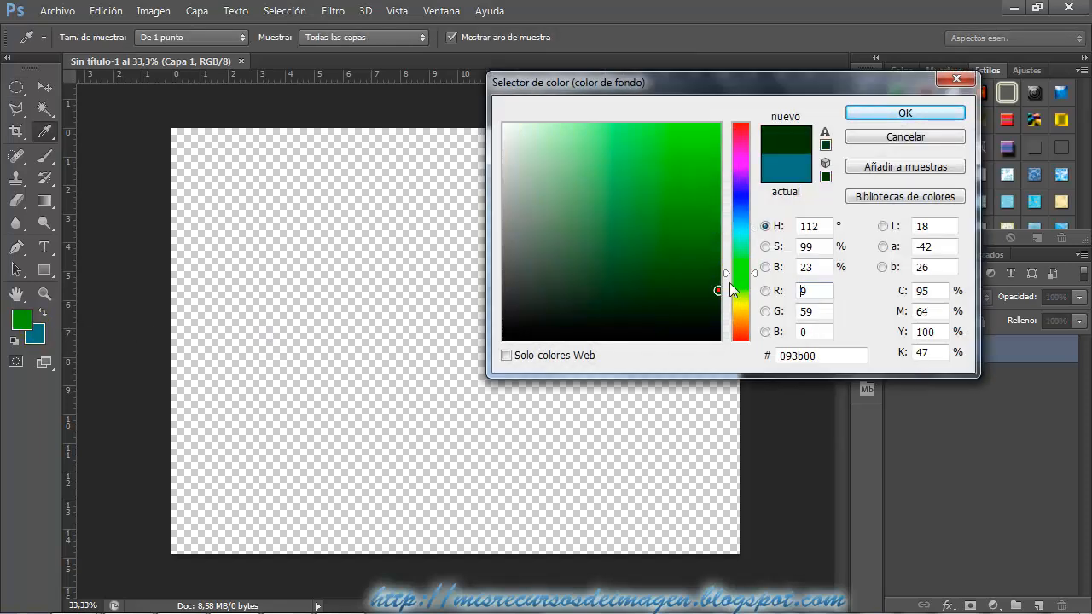
pyautogui.click(719, 284)
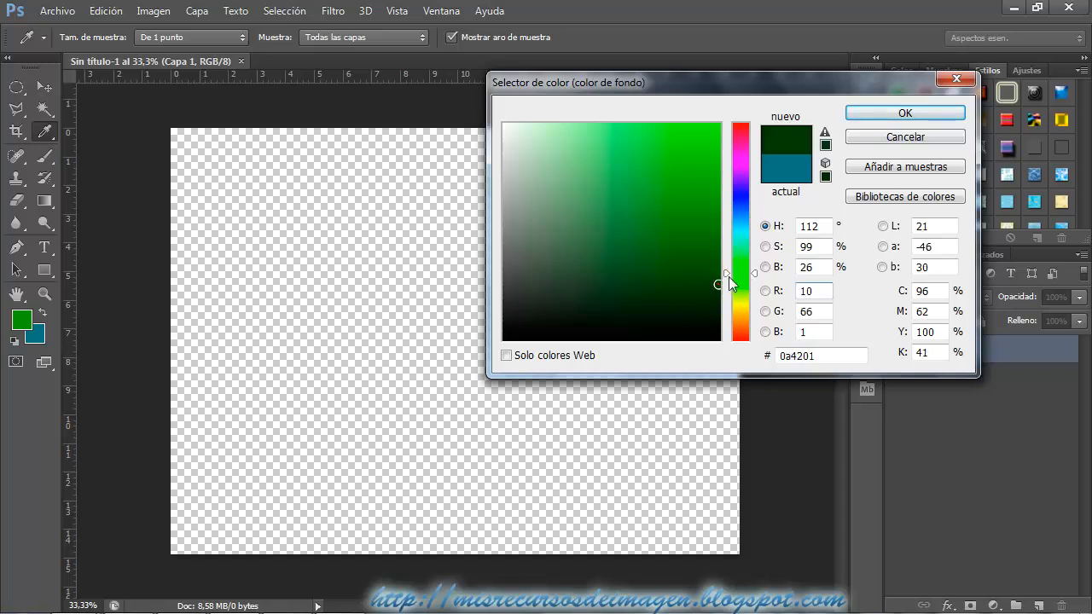
pyautogui.click(879, 117)
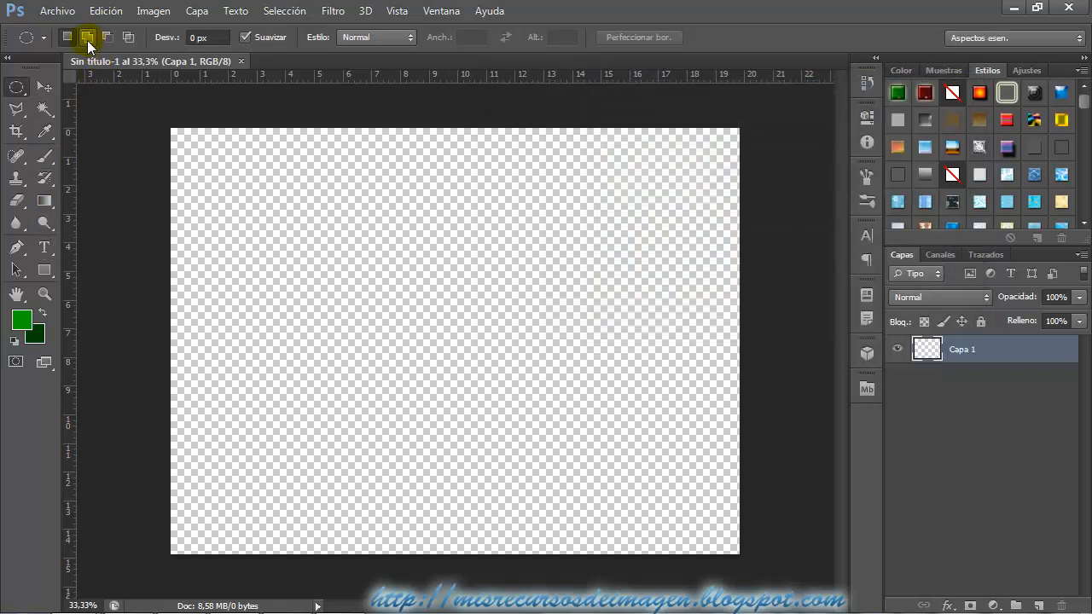
# Fill Capa 1 with a radial gradient running from green near the canvas center to dark green at the edges.
pyautogui.click(44, 201)
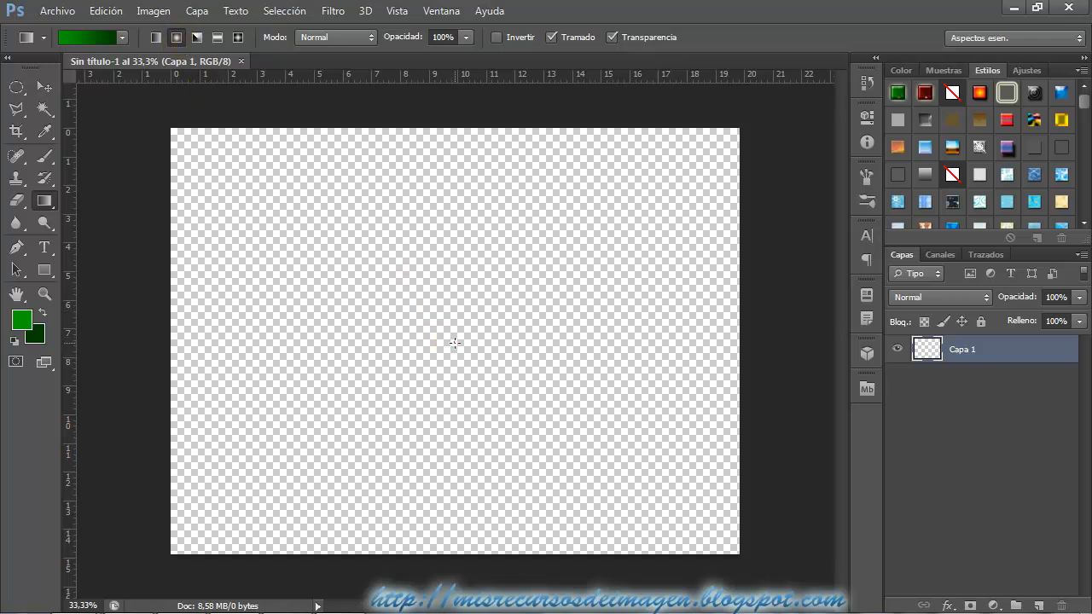
pyautogui.moveTo(175, 342); pyautogui.dragTo(209, 393)
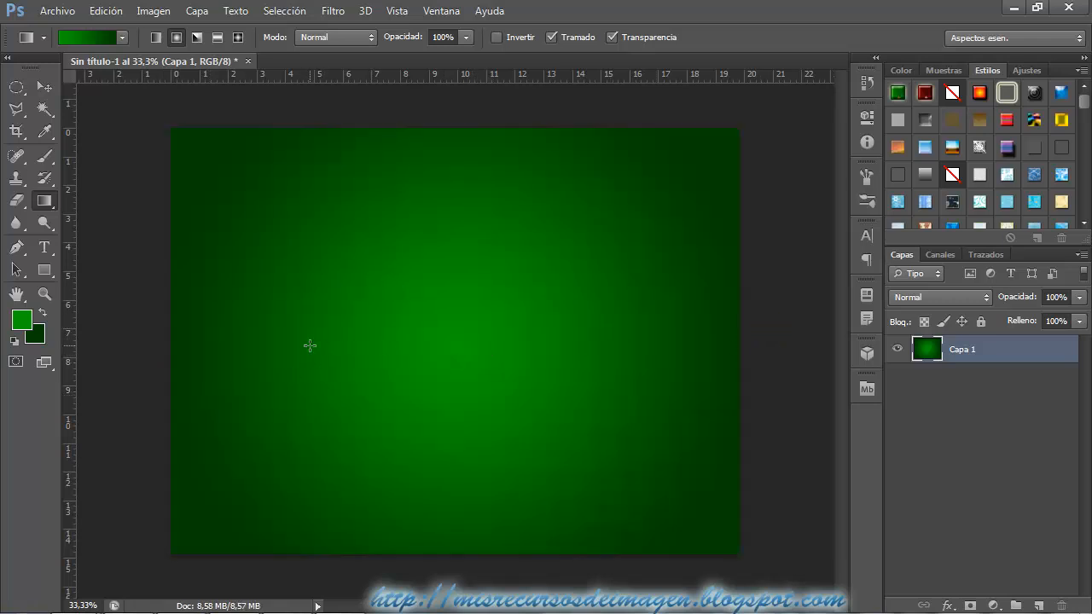
# Activate the Type tool and choose the Candy Cane (Unregistered) font.
pyautogui.click(49, 250)
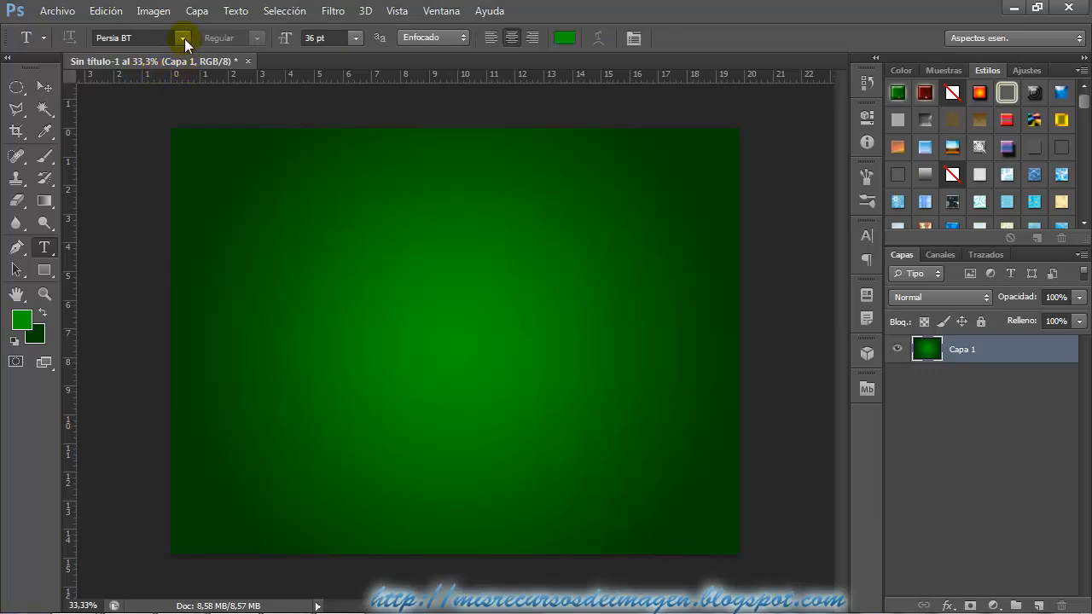
pyautogui.click(185, 39)
pyautogui.moveTo(393, 346); pyautogui.dragTo(397, 136)
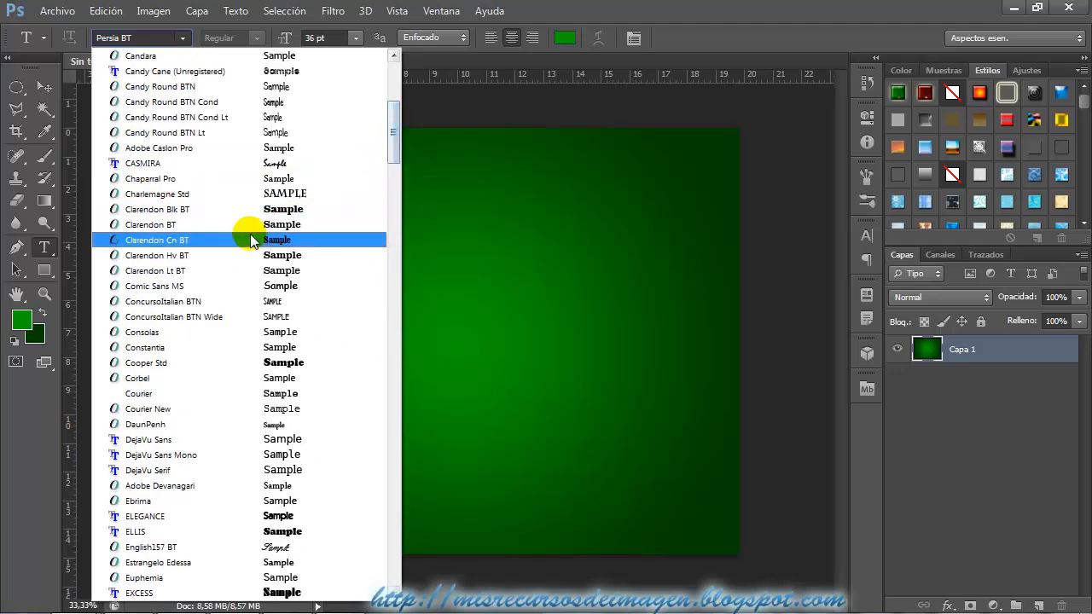
pyautogui.click(204, 72)
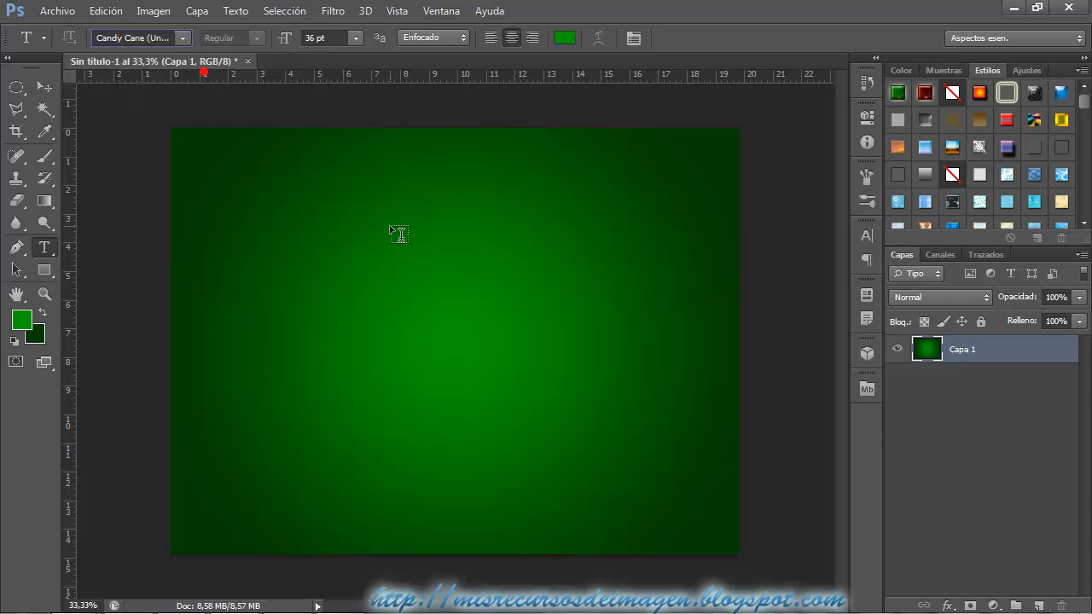
# Switch to the browser, show the "font christmas free" image results and bring up the Free Christmas Fonts page.
pyautogui.click(1014, 11)
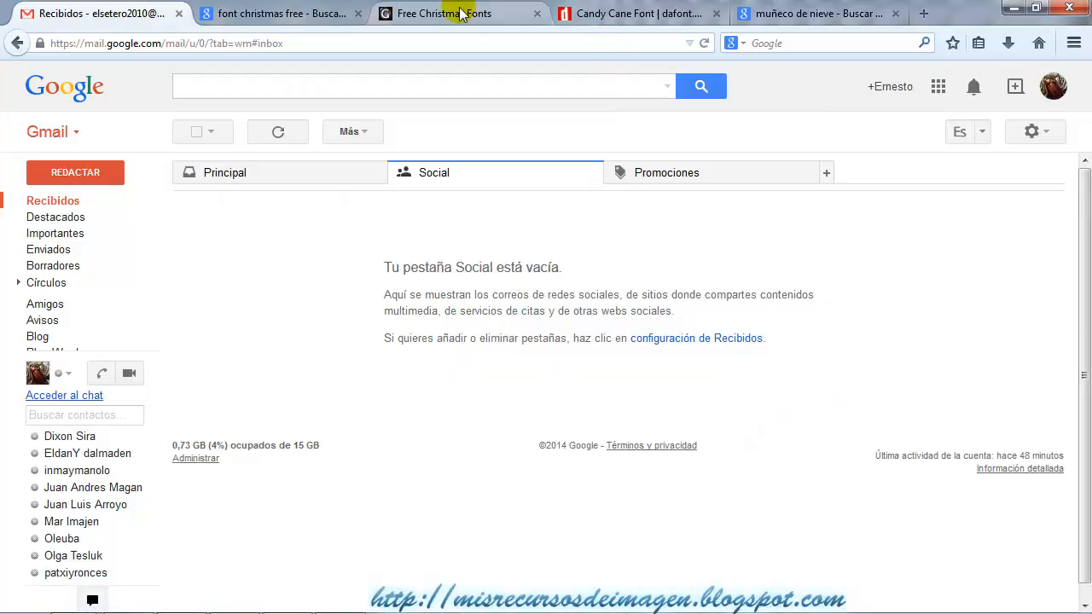
pyautogui.click(461, 15)
pyautogui.click(289, 14)
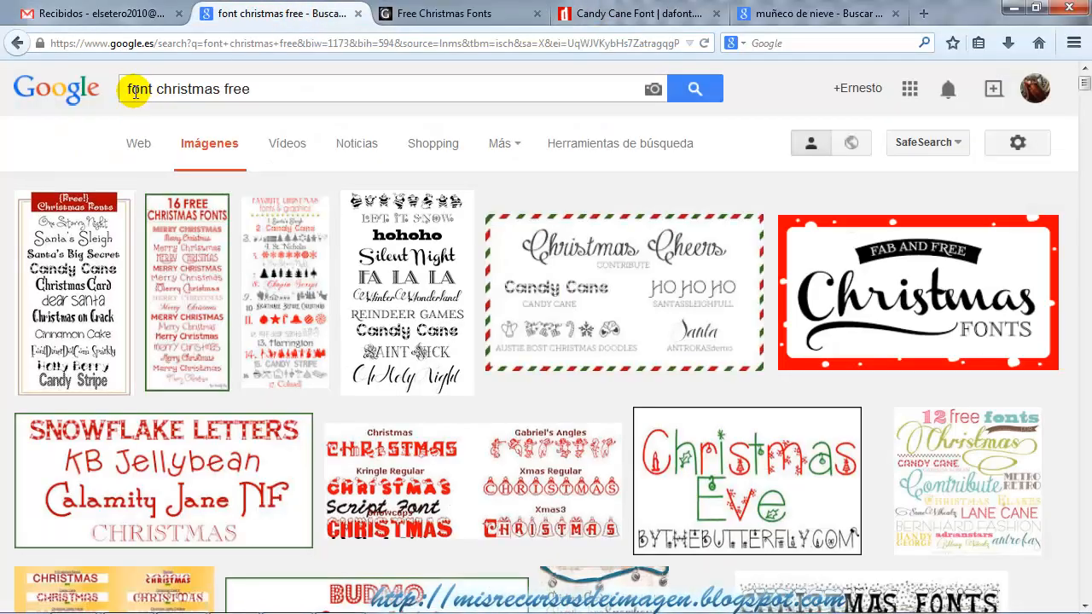
pyautogui.click(445, 17)
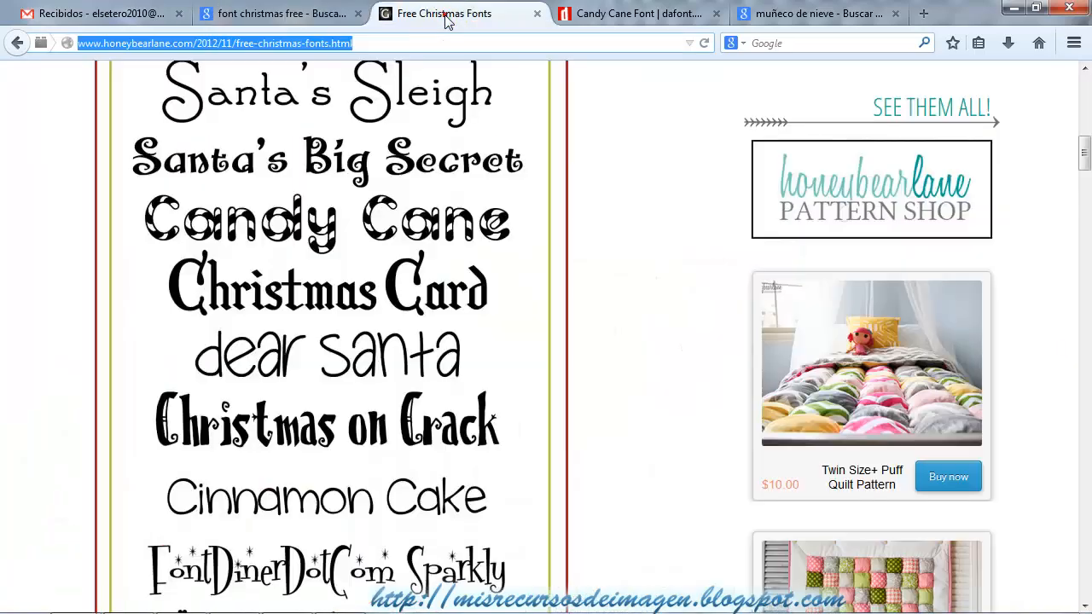
# Examine the font samples on the Free Christmas Fonts page, including Candy Cane, Holly Berry and Candy Stripe.
pyautogui.scroll(1, 385, 214)
pyautogui.scroll(-2, 388, 207)
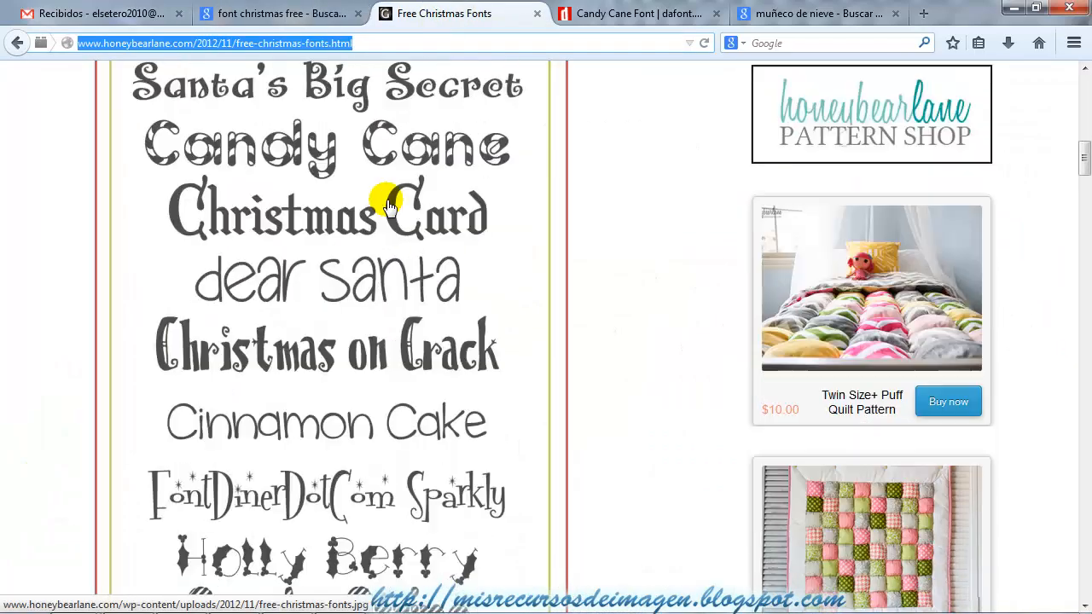
pyautogui.scroll(-4, 388, 206)
pyautogui.scroll(5, 389, 206)
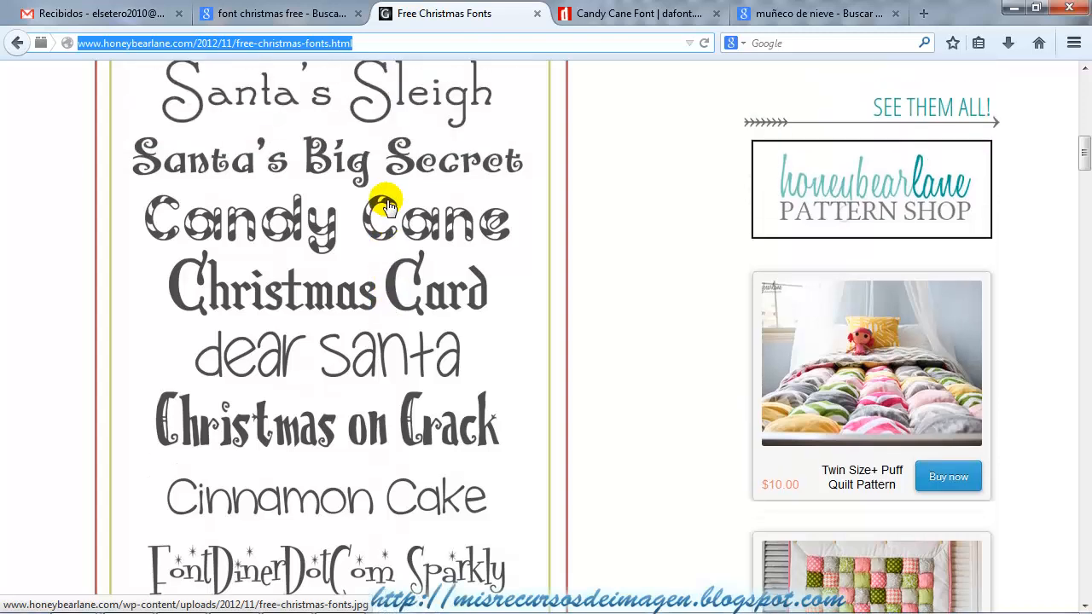
pyautogui.scroll(1, 388, 206)
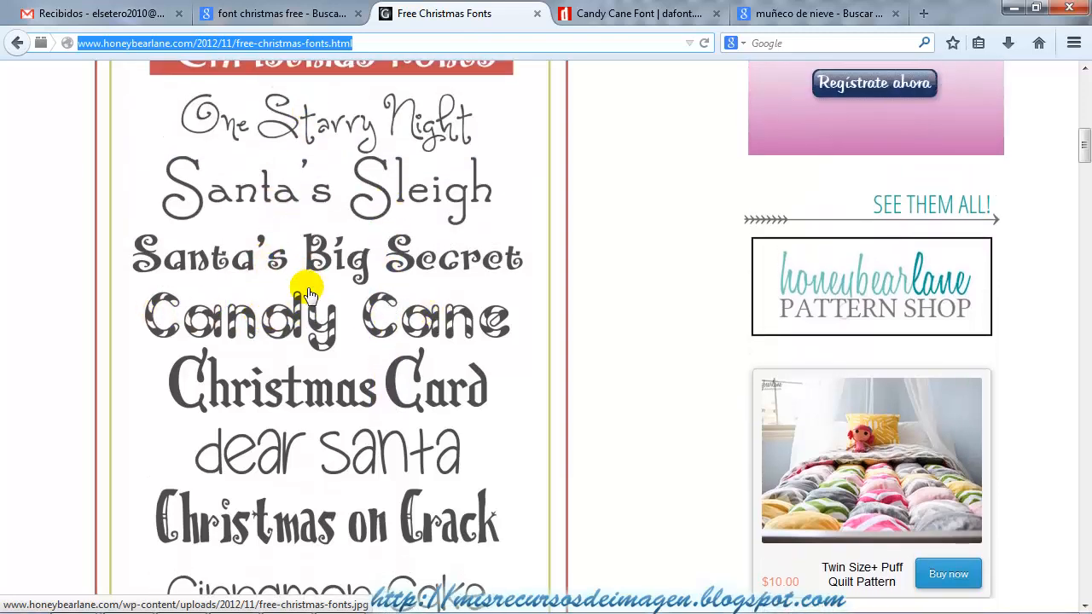
pyautogui.scroll(-2, 343, 179)
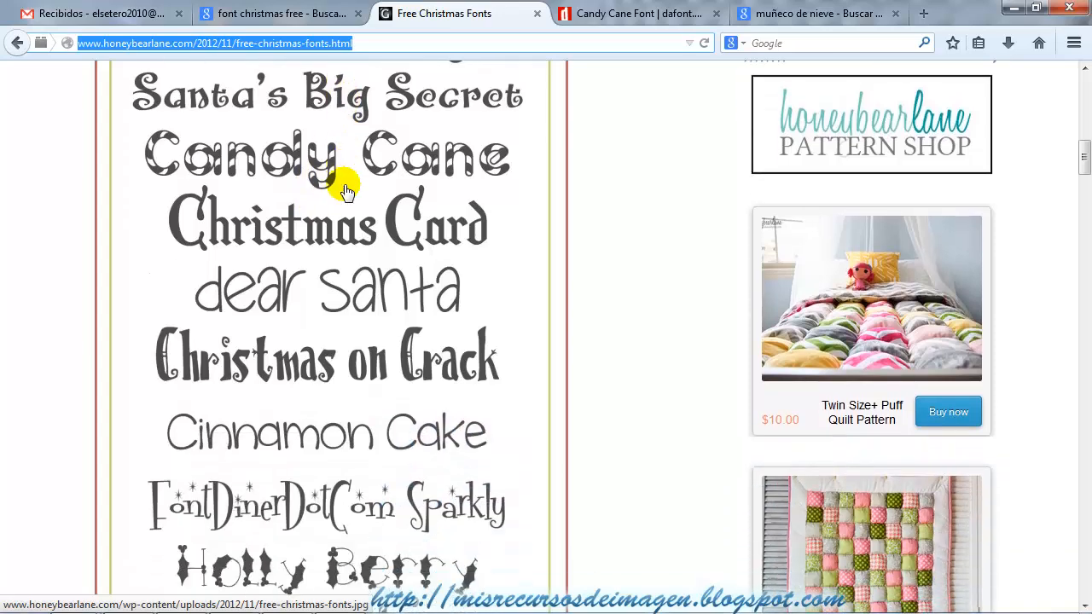
pyautogui.scroll(-2, 355, 180)
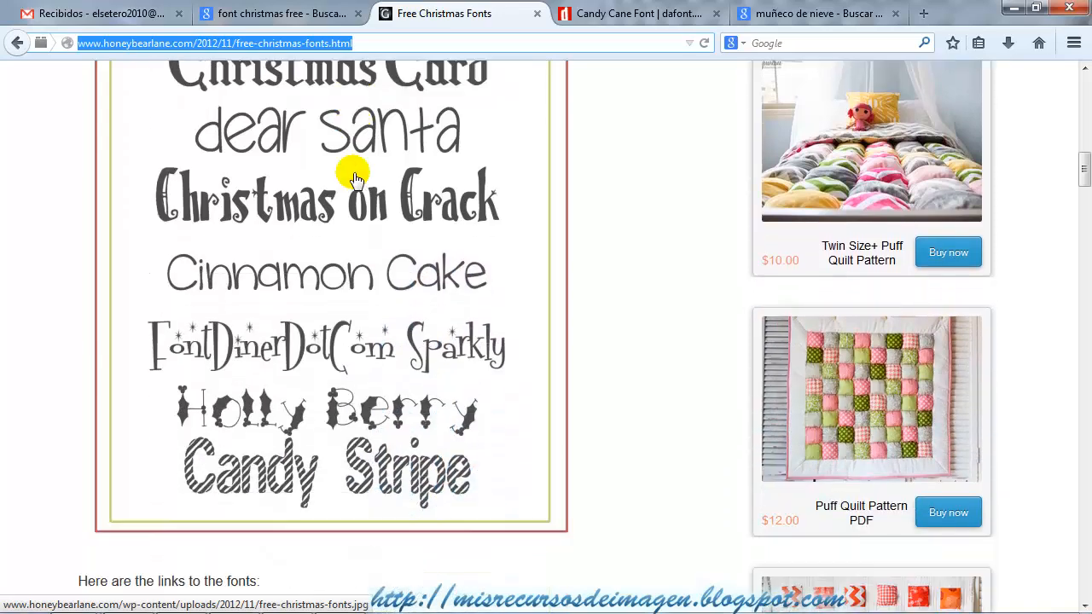
pyautogui.scroll(-1, 354, 177)
pyautogui.scroll(3, 353, 175)
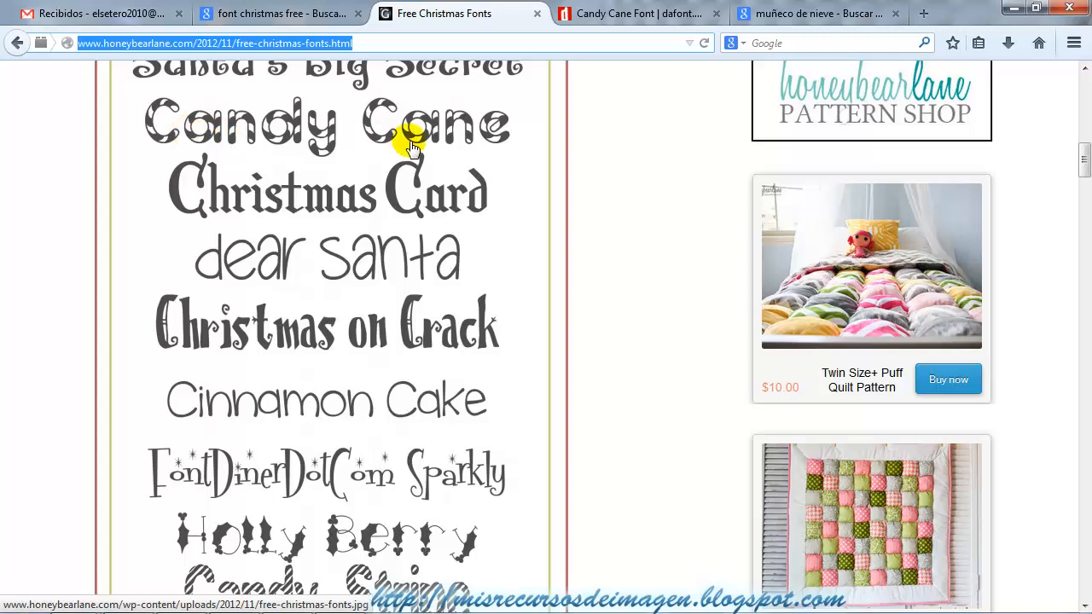
# Open the Candy Cane font's dafont page from the list of font links and try to download candy_cane.zip.
pyautogui.scroll(-5, 401, 214)
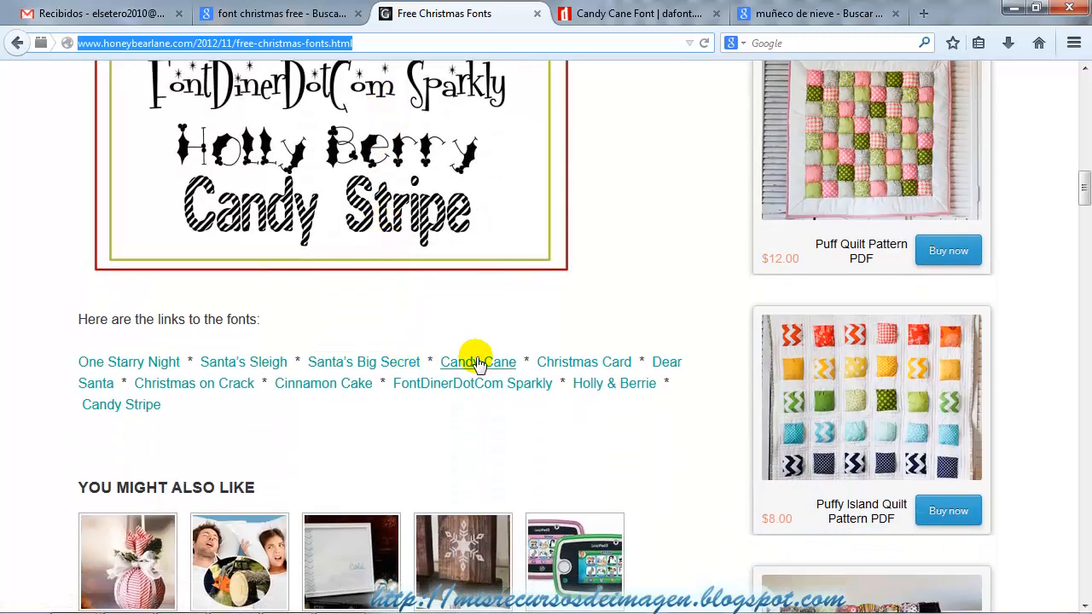
pyautogui.click(479, 365)
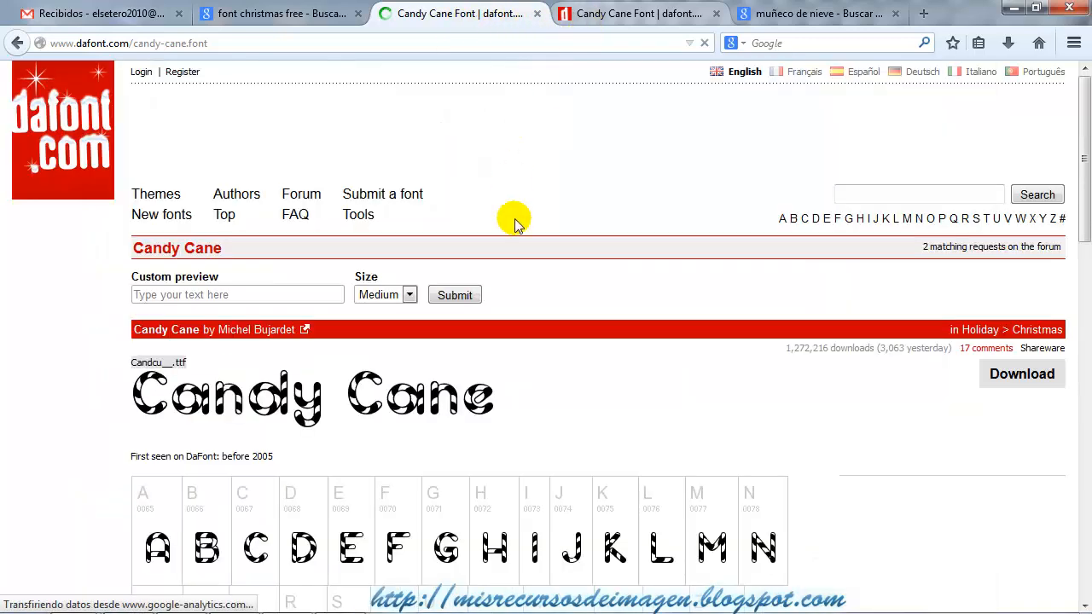
pyautogui.scroll(-2, 1020, 376)
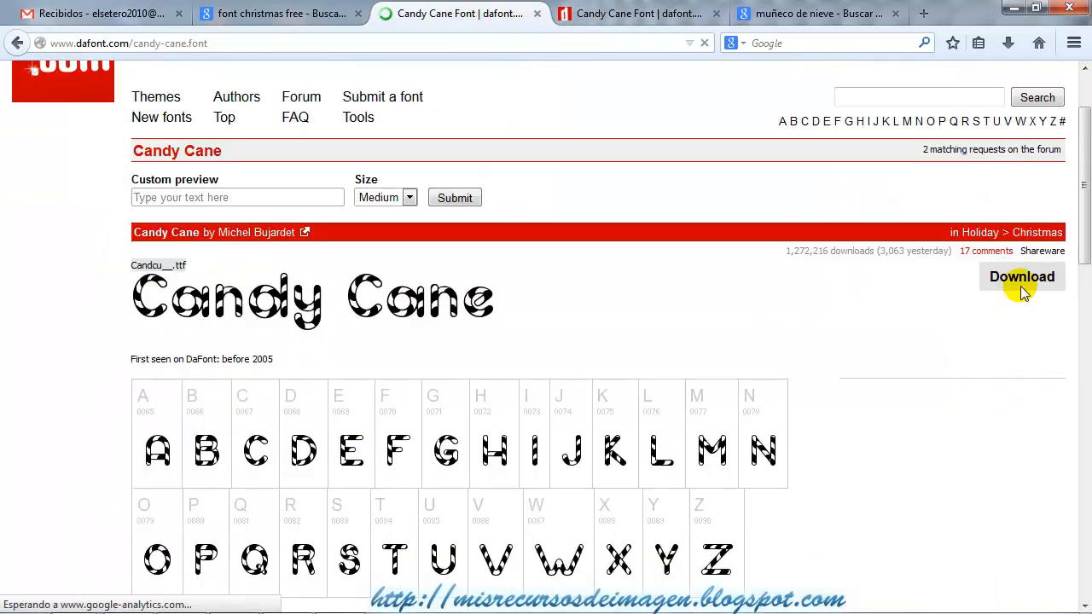
pyautogui.click(1028, 282)
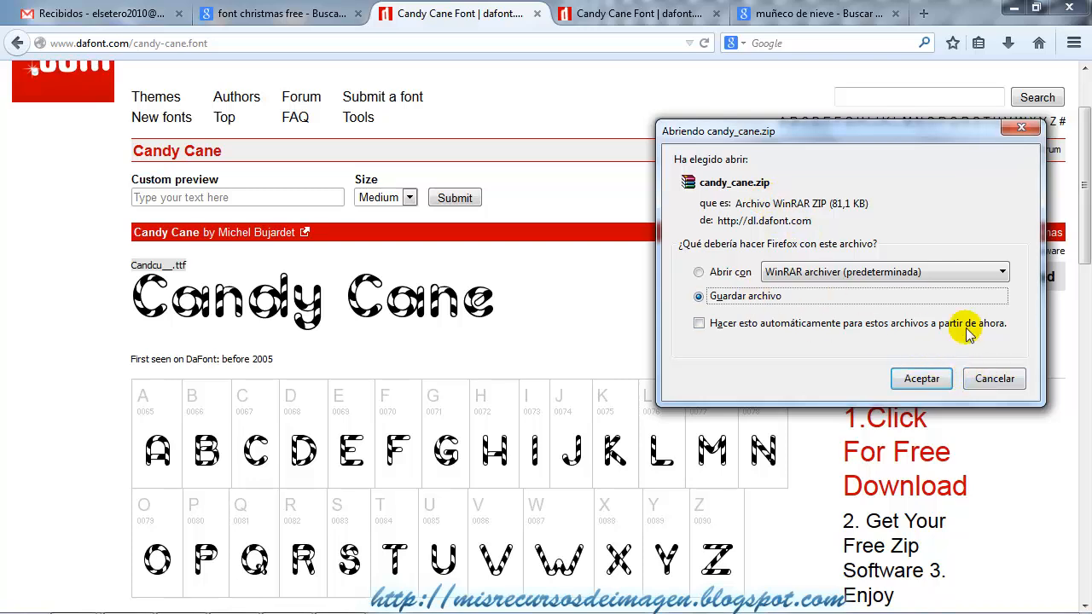
pyautogui.click(995, 379)
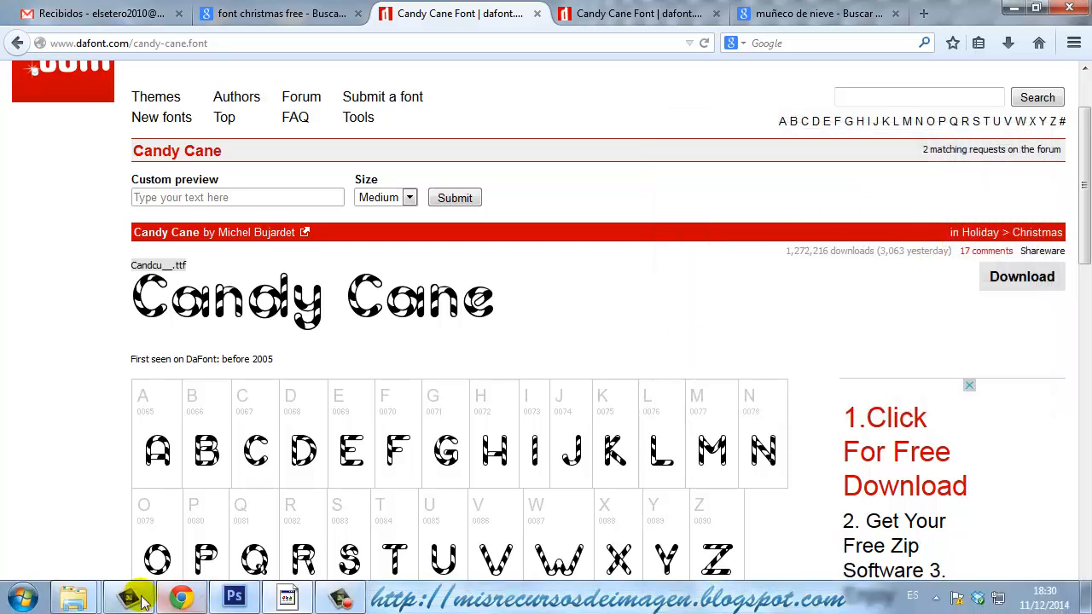
# Switch to the file explorer's Tutorial Texto Nevado folder and open the candy_cane archive.
pyautogui.moveTo(75, 595)
pyautogui.click(107, 551)
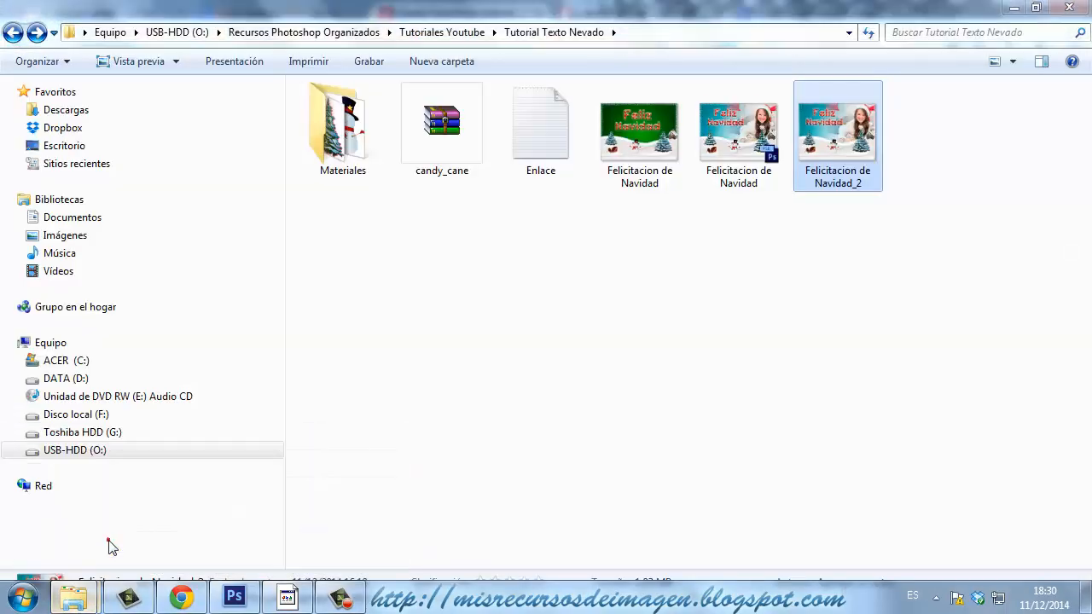
pyautogui.click(450, 139)
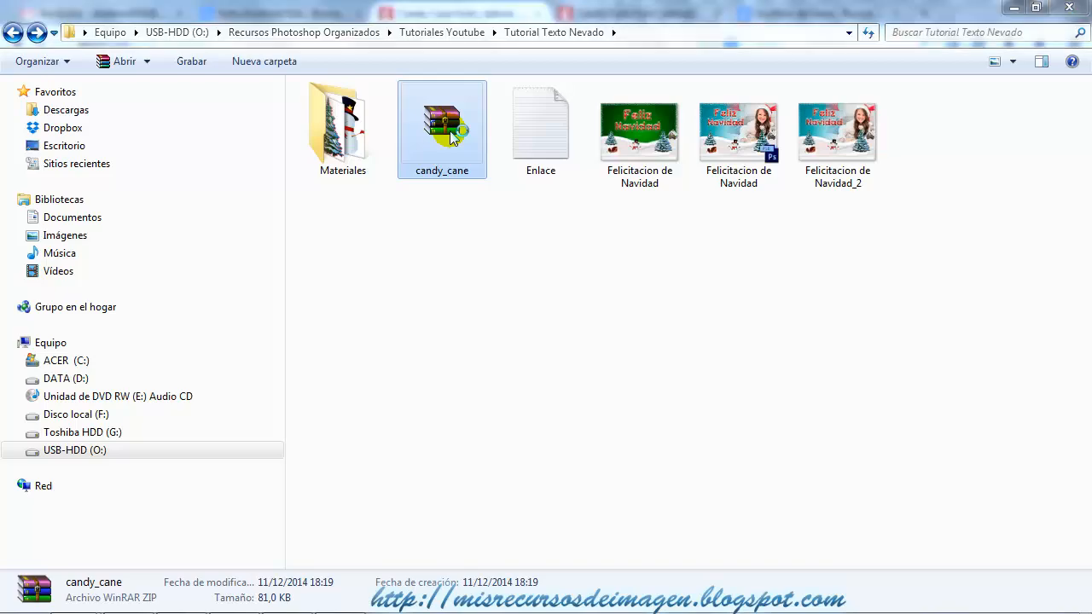
# Open the candy_cane archive, select the Candcu__.ttf font file, dismiss the licence reminder and move the archive window aside.
pyautogui.doubleClick(450, 137)
pyautogui.click(161, 295)
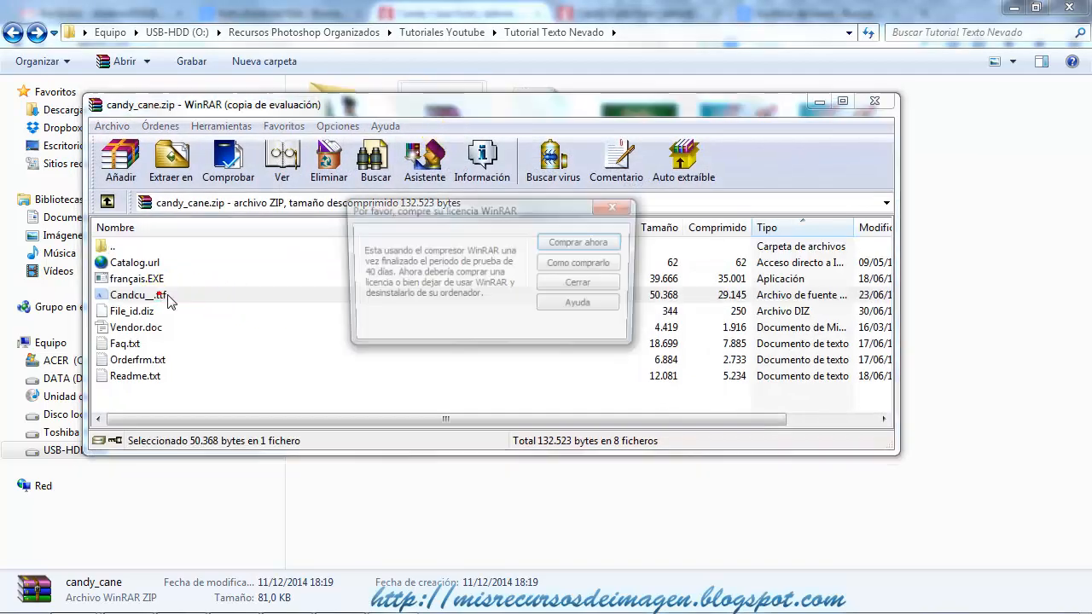
pyautogui.click(614, 206)
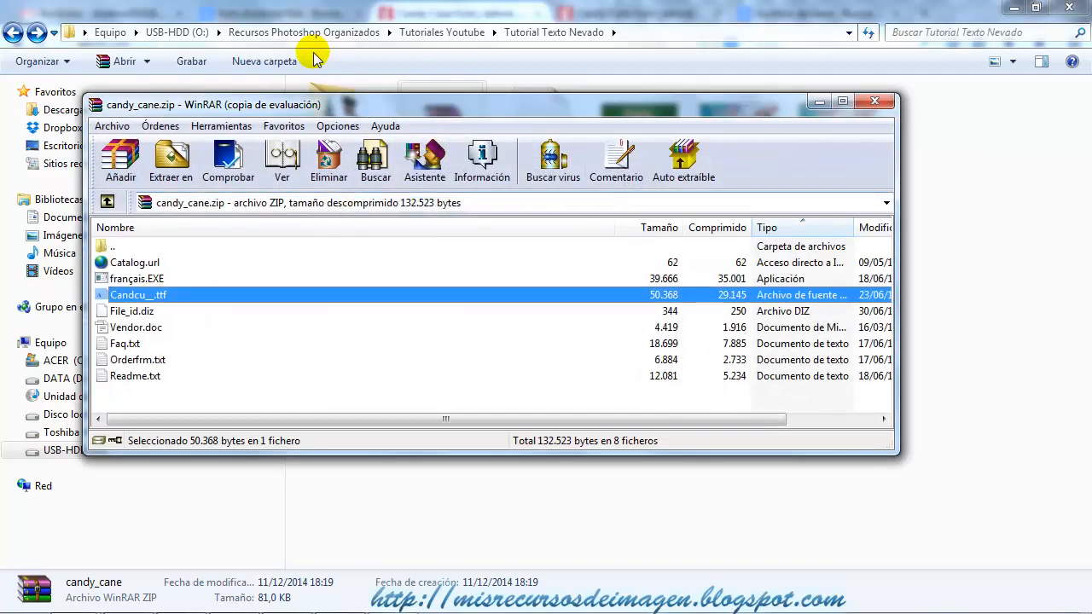
pyautogui.moveTo(463, 113); pyautogui.dragTo(628, 115)
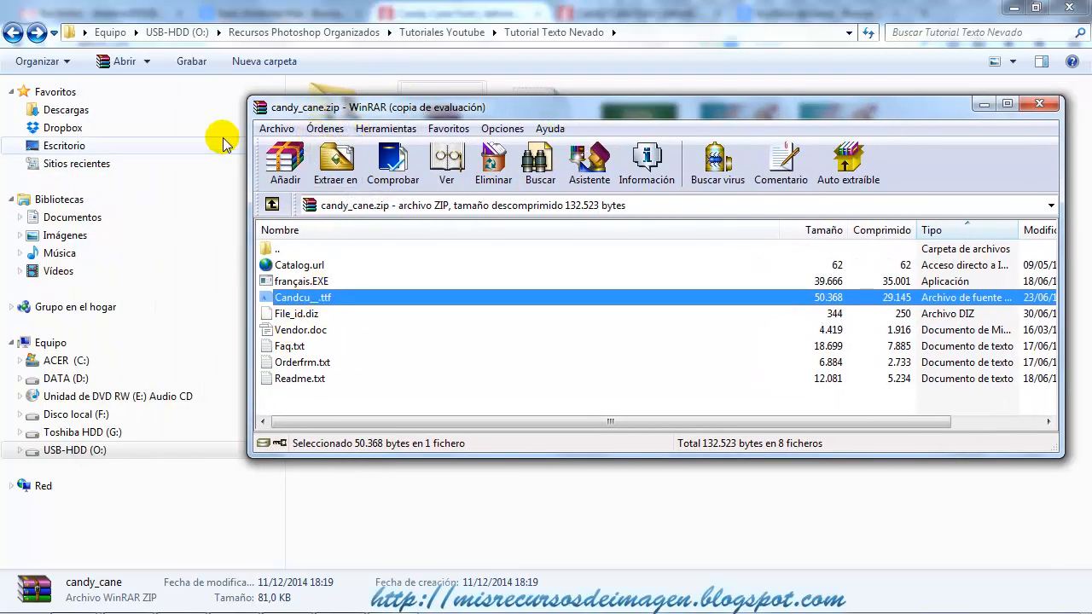
pyautogui.moveTo(643, 112); pyautogui.dragTo(548, 281)
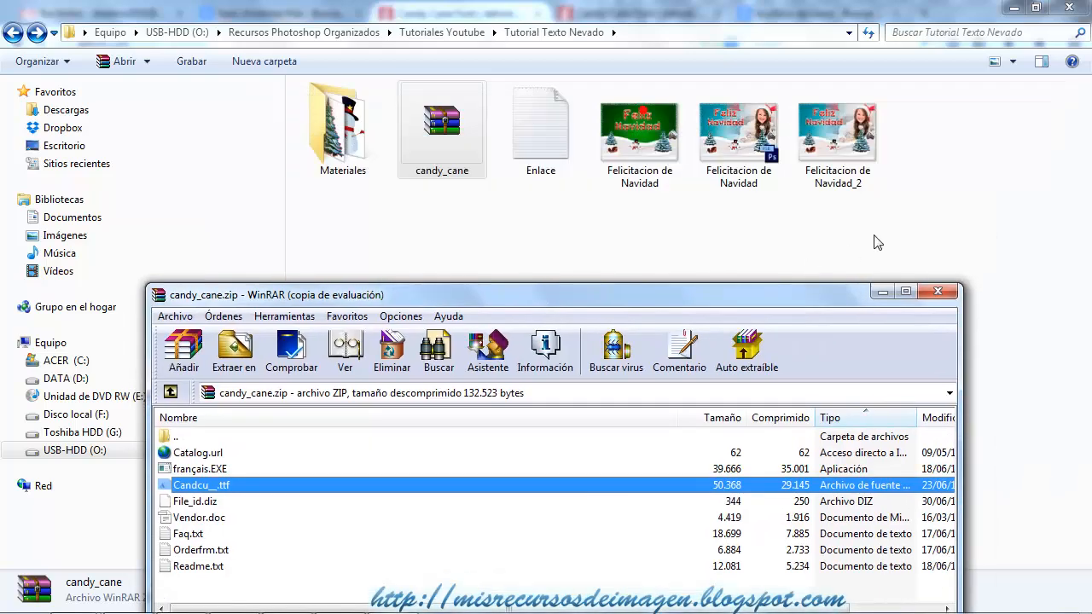
pyautogui.moveTo(766, 286); pyautogui.dragTo(829, 135)
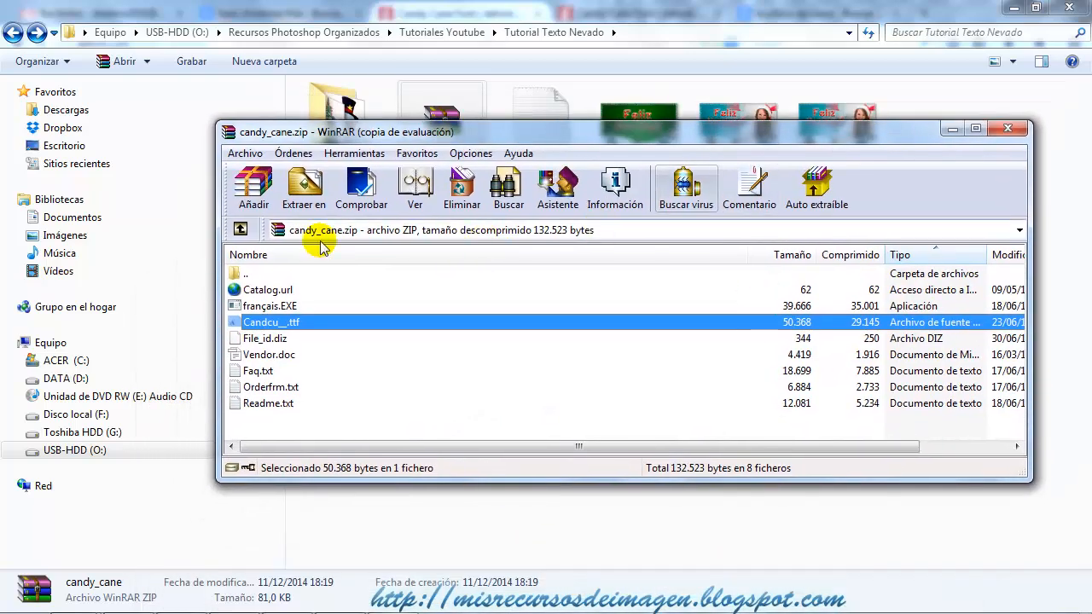
# Go to the Windows folder on drive C: and open its Fonts folder.
pyautogui.click(67, 361)
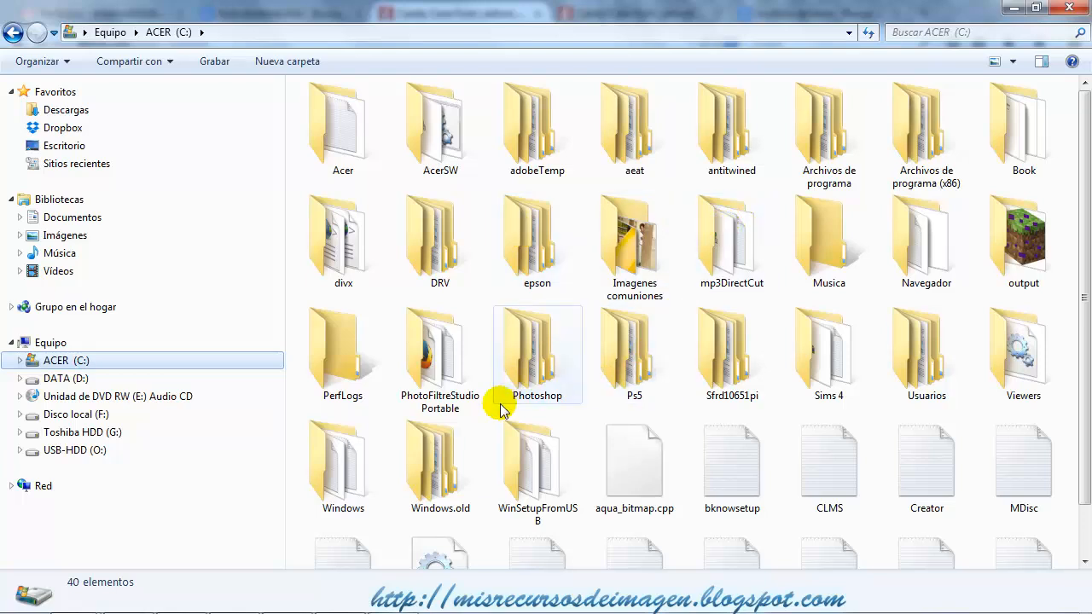
pyautogui.doubleClick(350, 478)
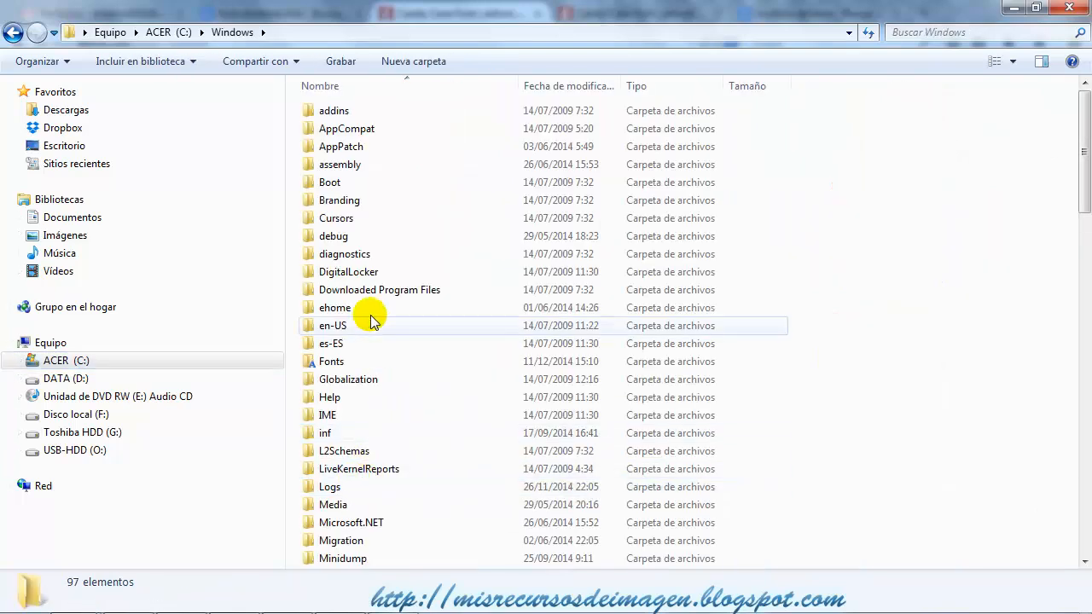
pyautogui.doubleClick(324, 362)
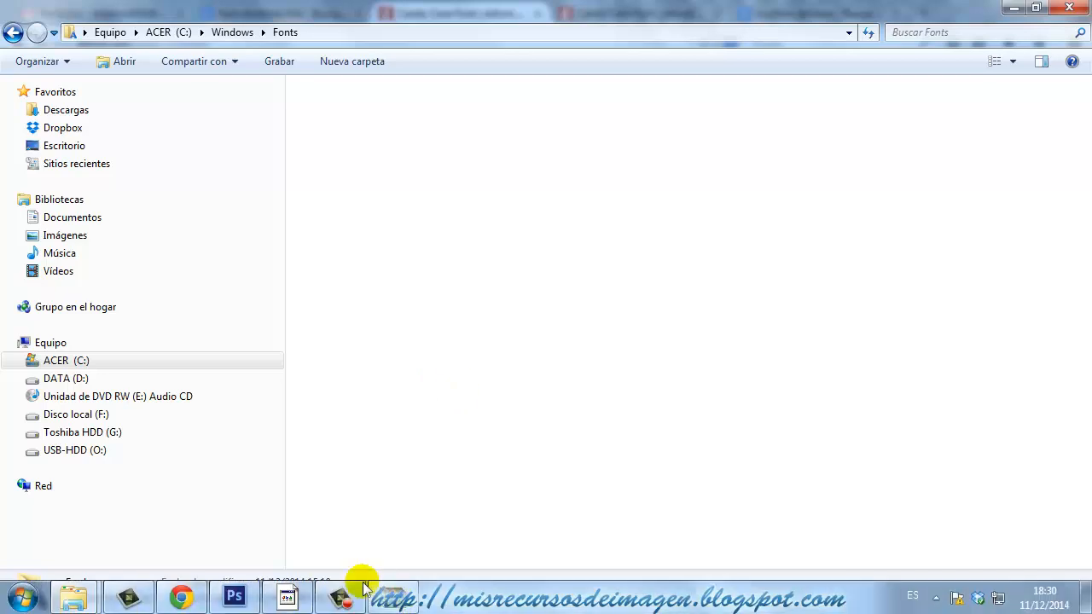
# Try to copy Candcu__.ttf from the candy_cane archive into the Fonts folder.
pyautogui.click(391, 595)
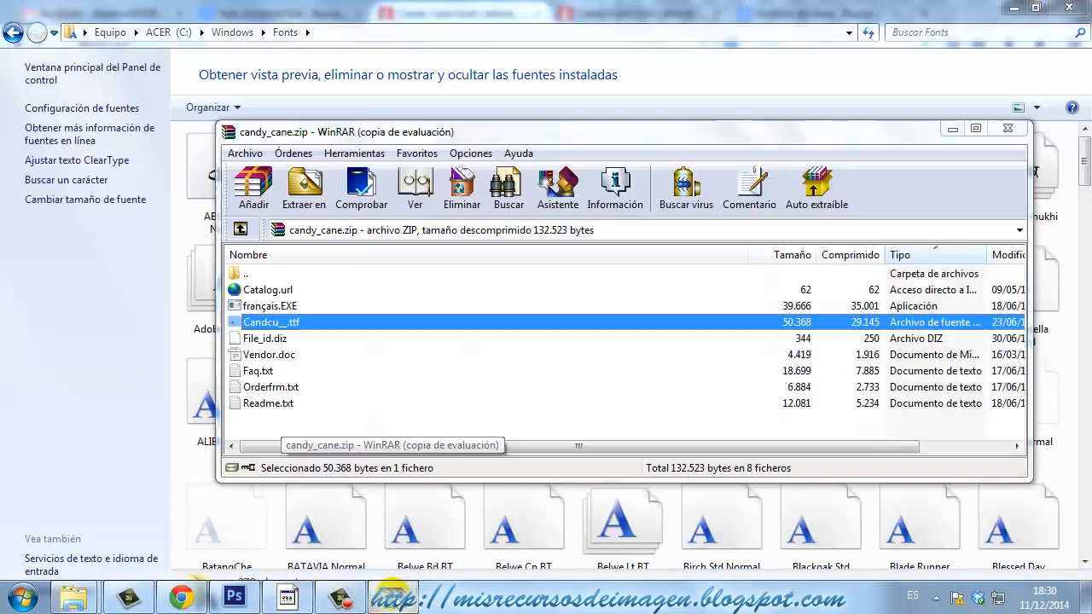
pyautogui.moveTo(785, 140); pyautogui.dragTo(680, 23)
pyautogui.moveTo(167, 203); pyautogui.dragTo(1067, 358)
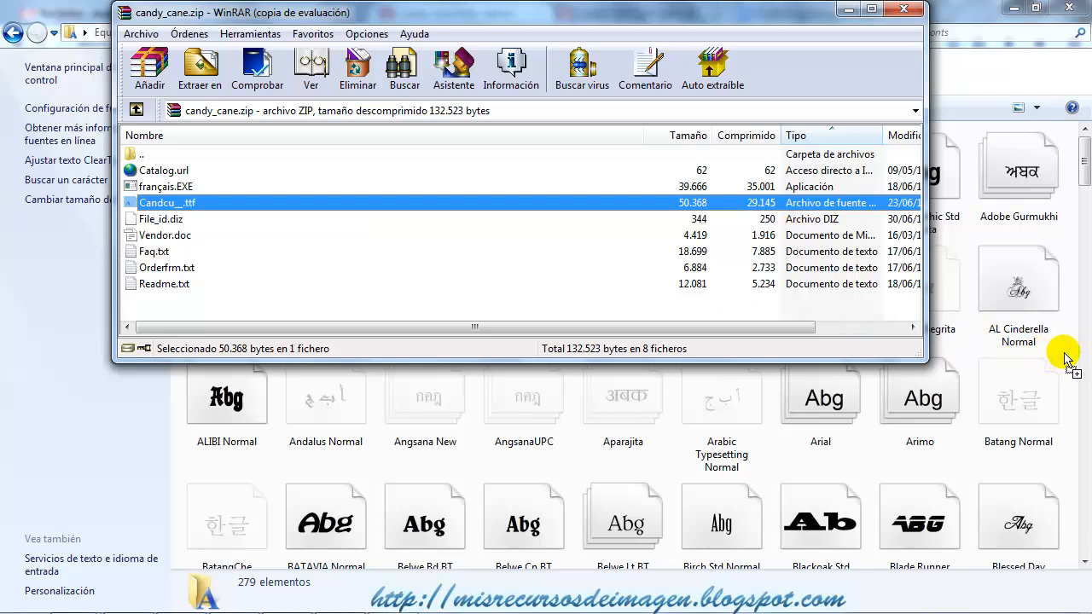
pyautogui.moveTo(1066, 358); pyautogui.dragTo(528, 205)
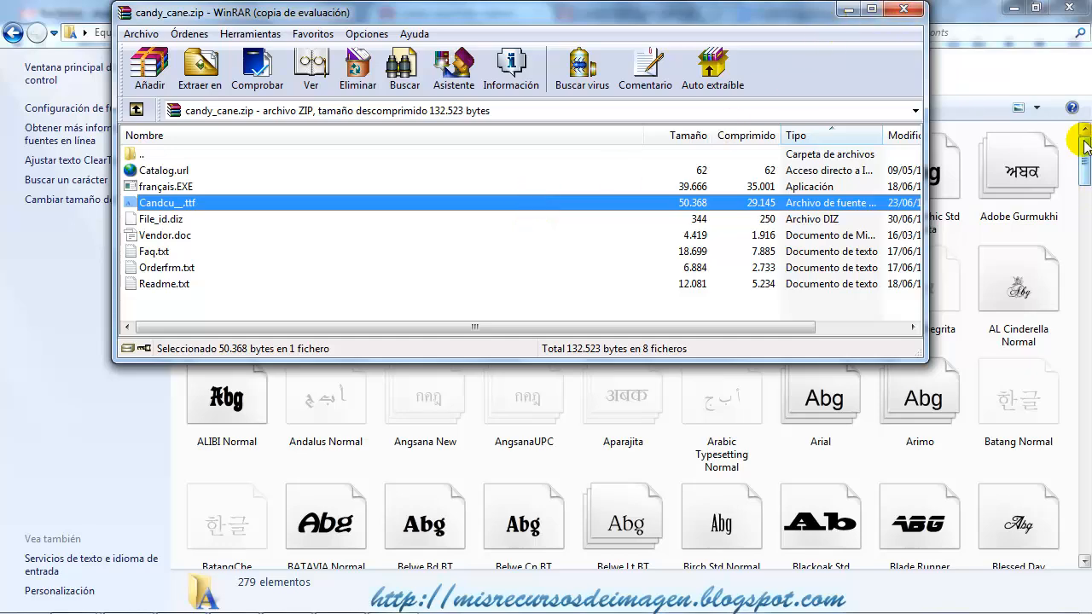
# Find the Candy Cane font among the installed fonts and close the candy_cane archive window.
pyautogui.moveTo(1085, 147); pyautogui.dragTo(1090, 210)
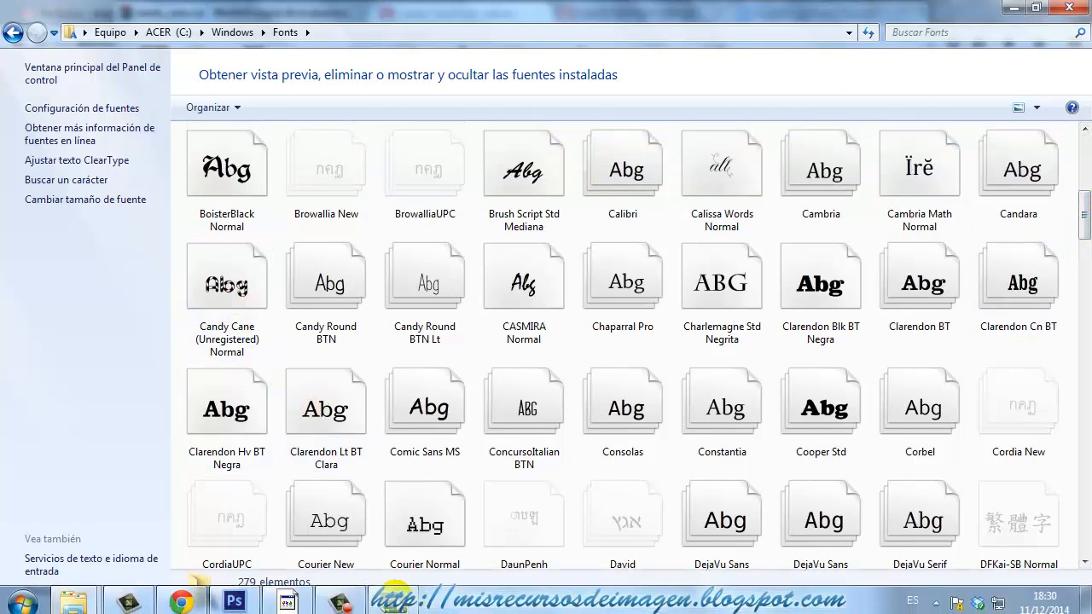
pyautogui.click(393, 606)
pyautogui.click(909, 14)
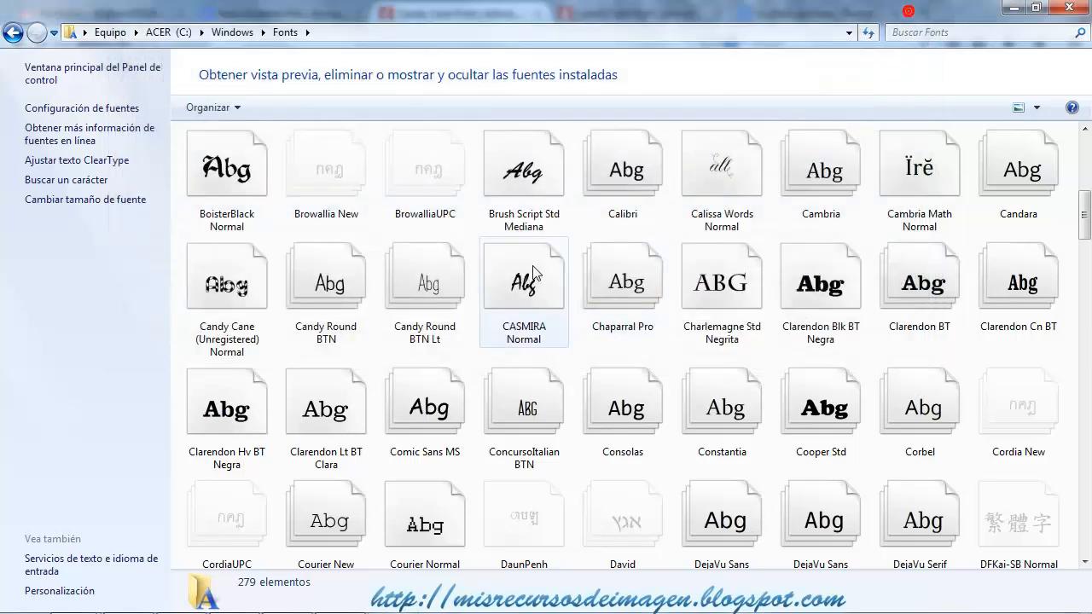
# Minimize the Fonts folder and the browser, and switch to Photoshop.
pyautogui.click(1007, 7)
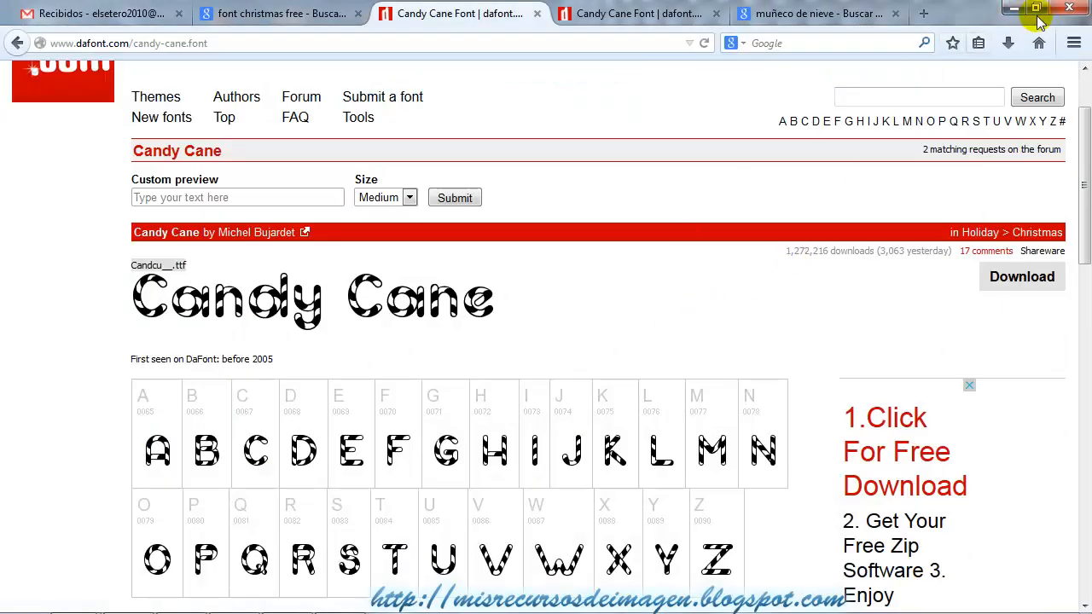
pyautogui.click(1013, 8)
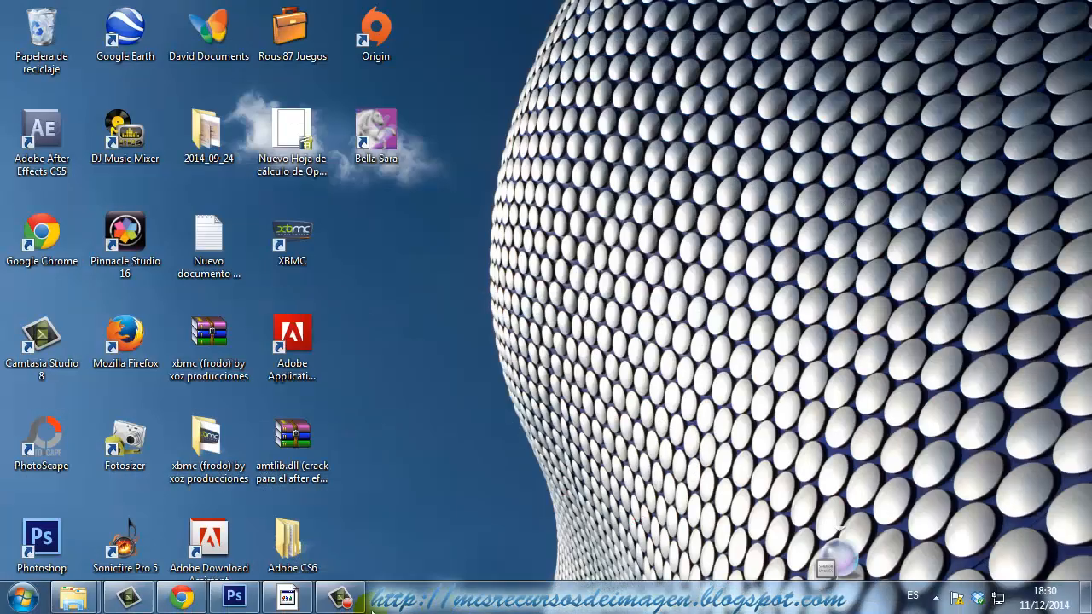
pyautogui.click(235, 597)
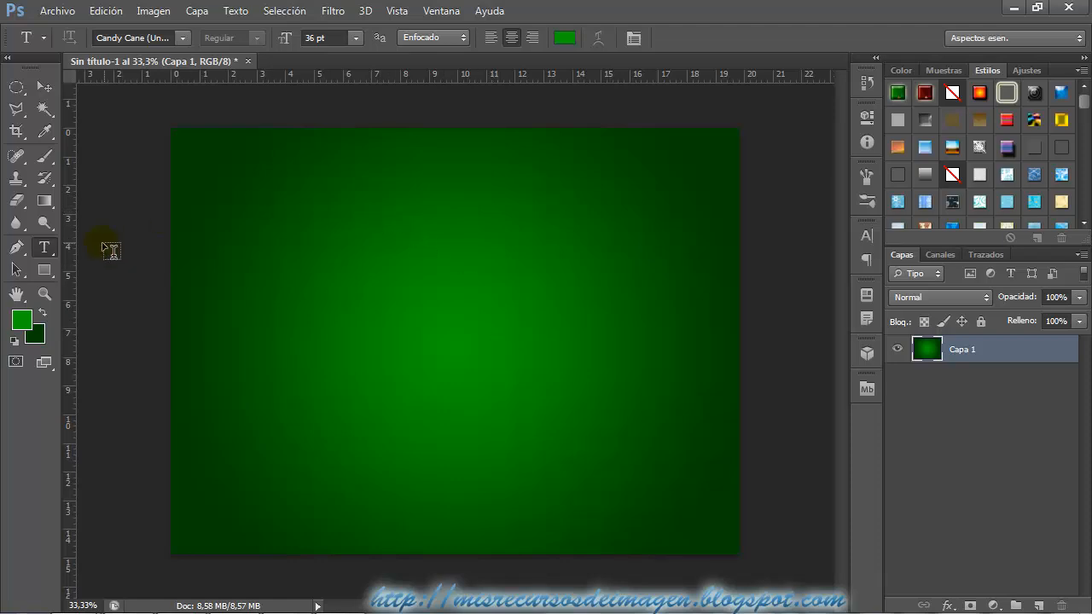
# Set the foreground colour to bright red, #fd0119.
pyautogui.click(21, 319)
pyautogui.click(744, 126)
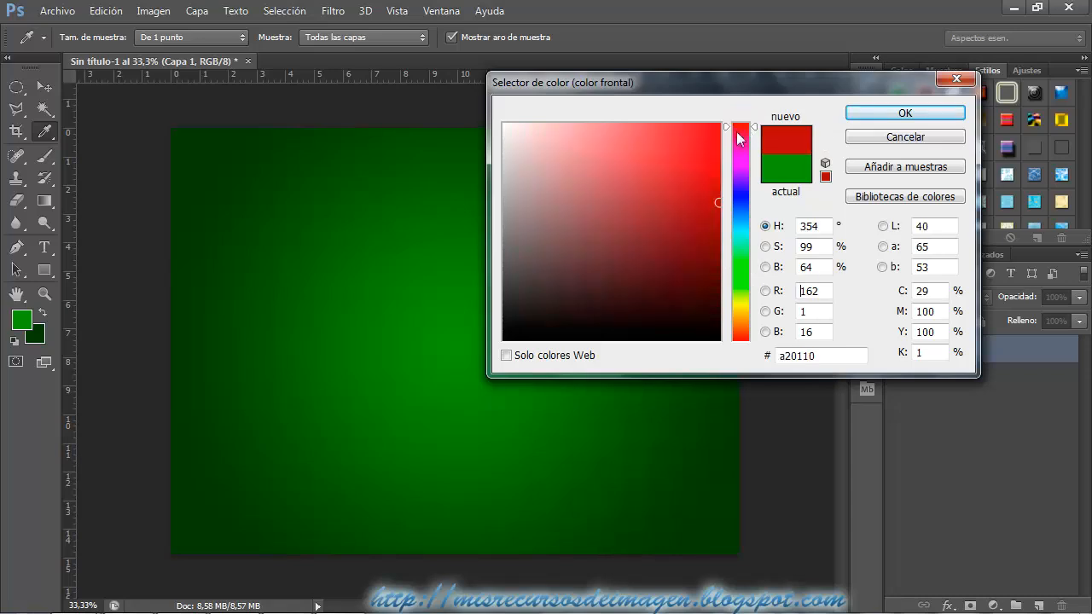
pyautogui.click(721, 124)
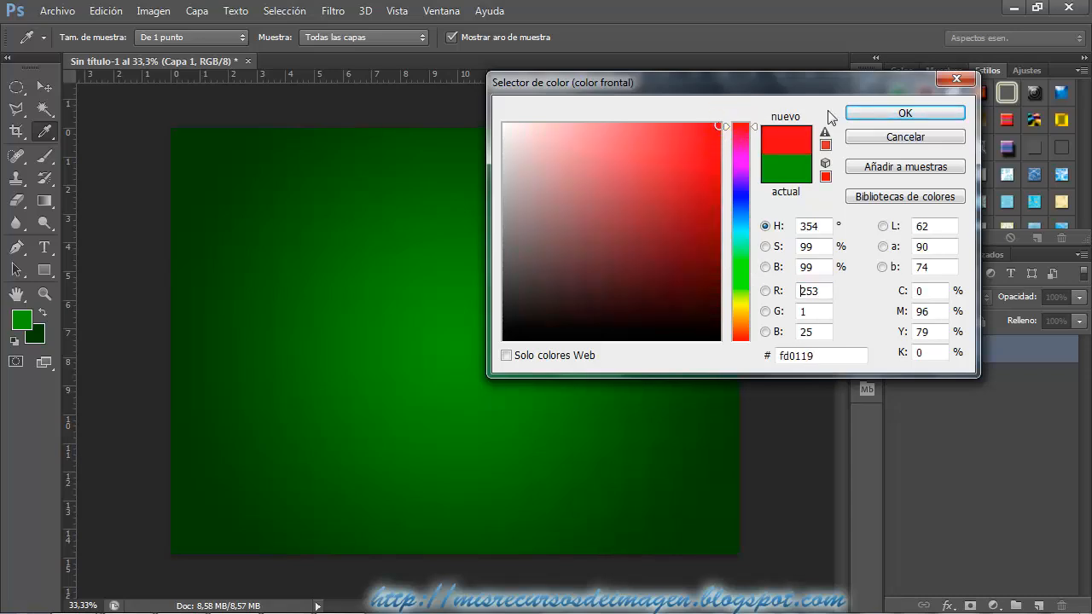
pyautogui.click(905, 112)
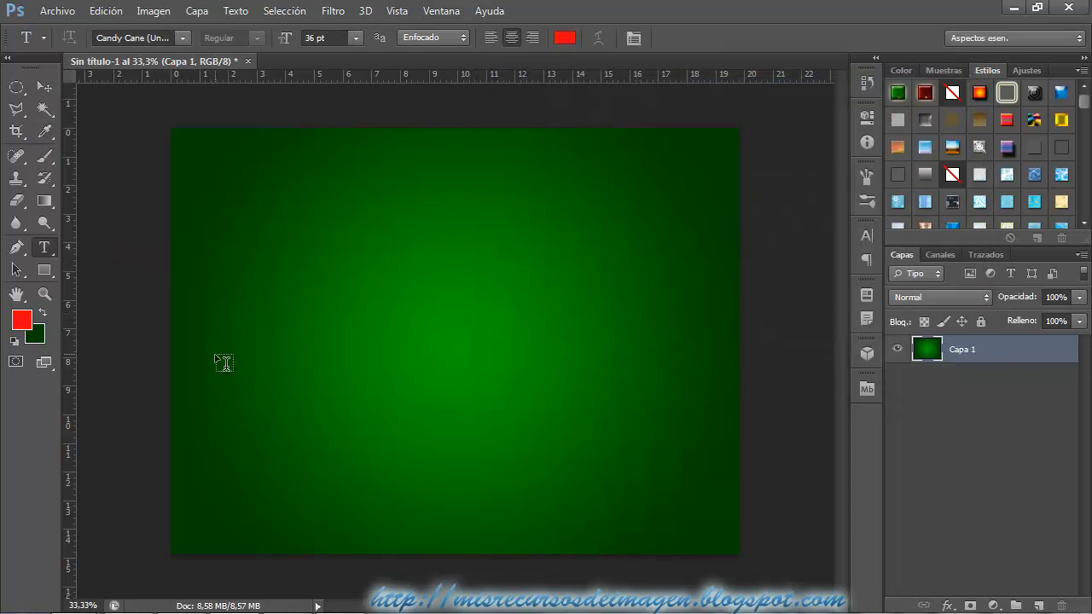
# Add the word "Feliz" in Candy Cane on the upper half of the canvas and enlarge it to about 94.66 pt.
pyautogui.click(395, 306)
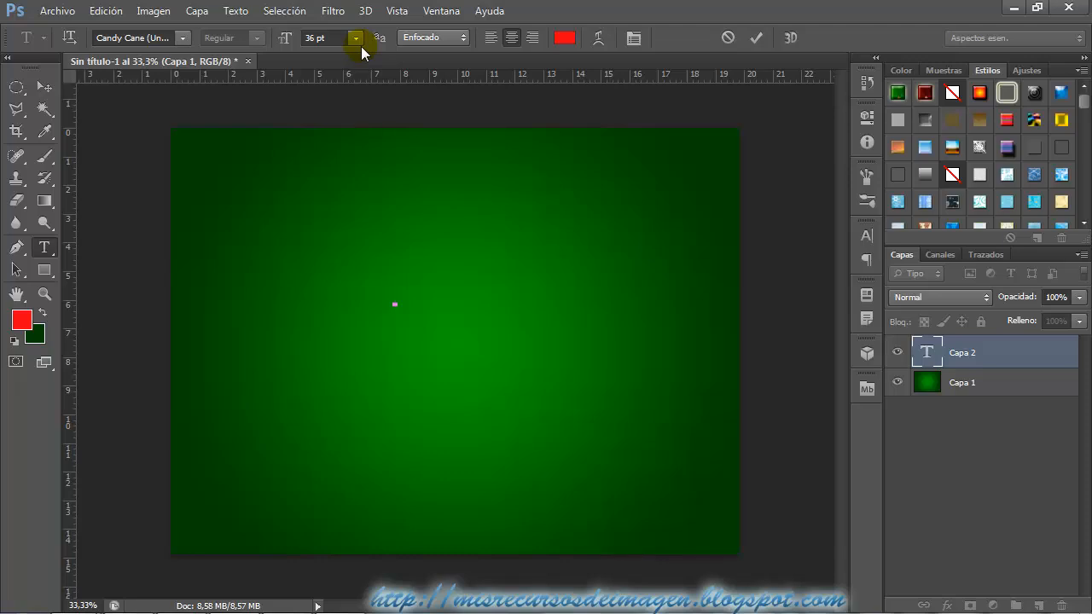
pyautogui.write('Feliz')
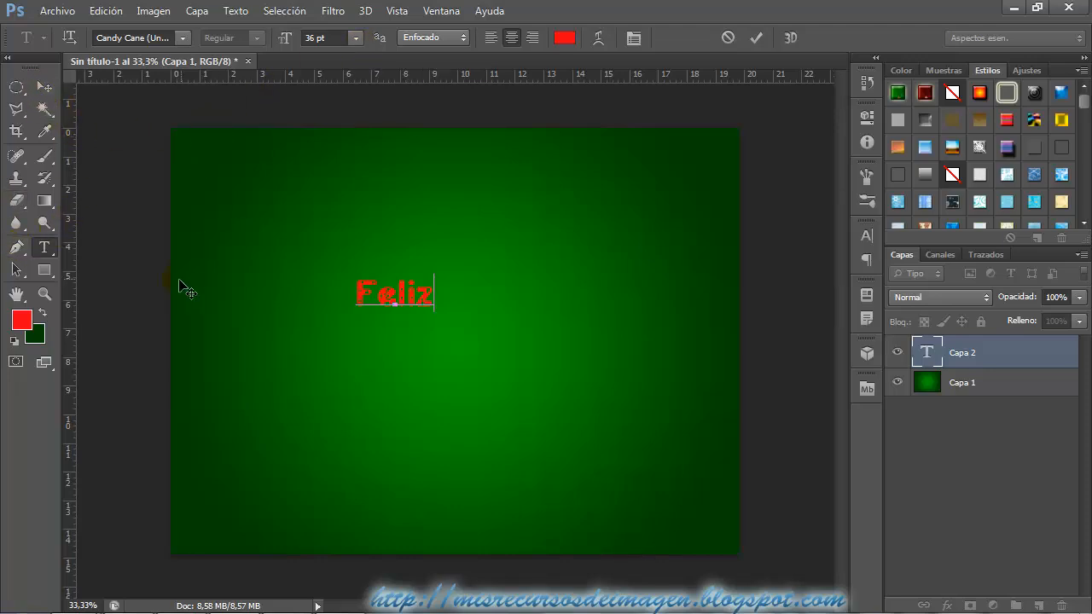
pyautogui.doubleClick(380, 294)
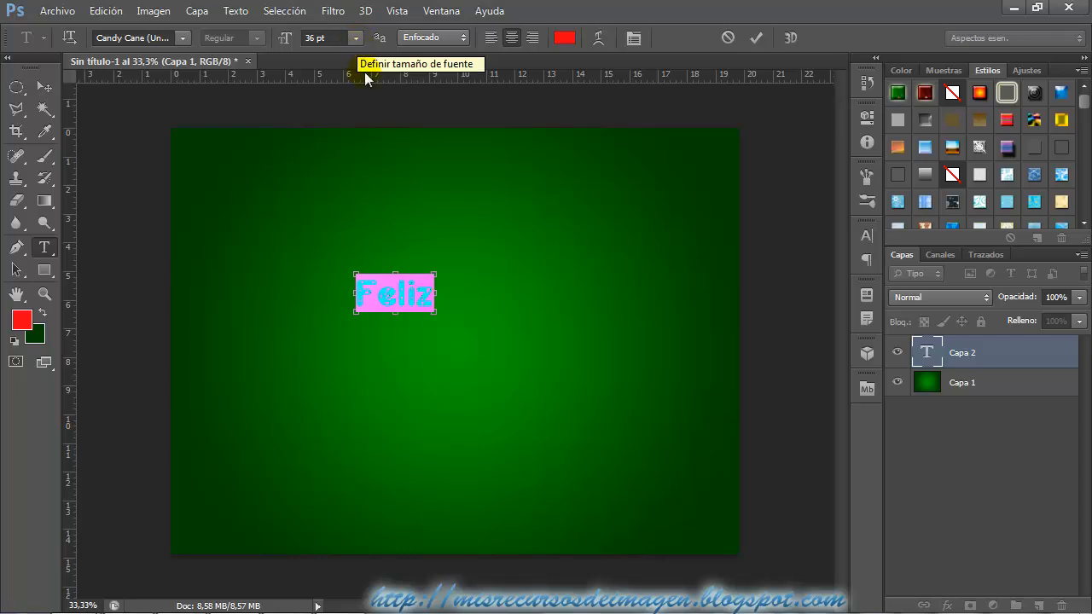
pyautogui.moveTo(439, 273); pyautogui.dragTo(571, 211)
pyautogui.moveTo(514, 301); pyautogui.dragTo(508, 298)
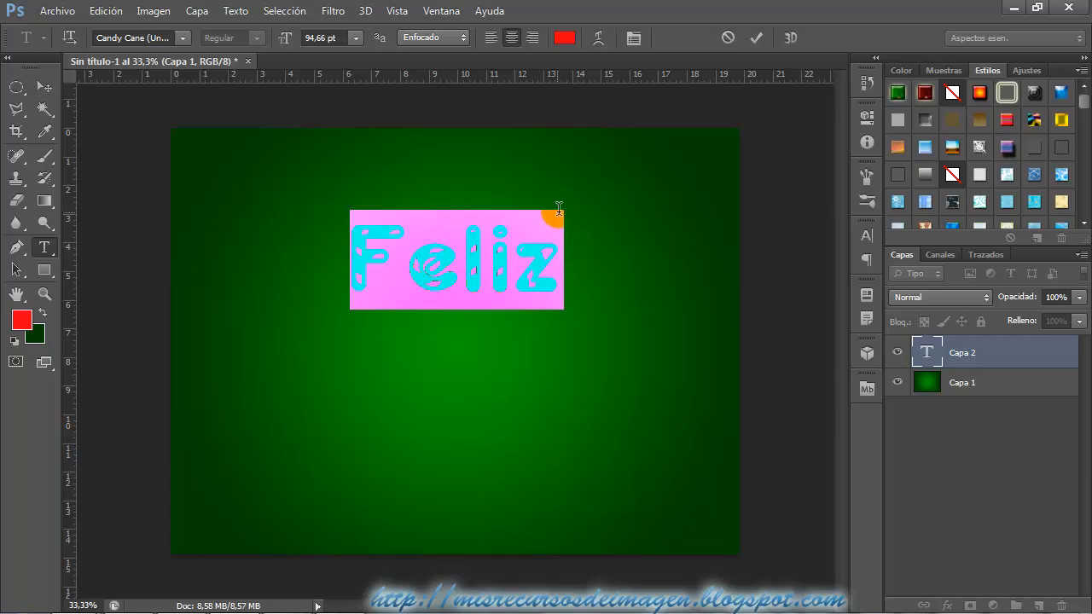
pyautogui.click(44, 87)
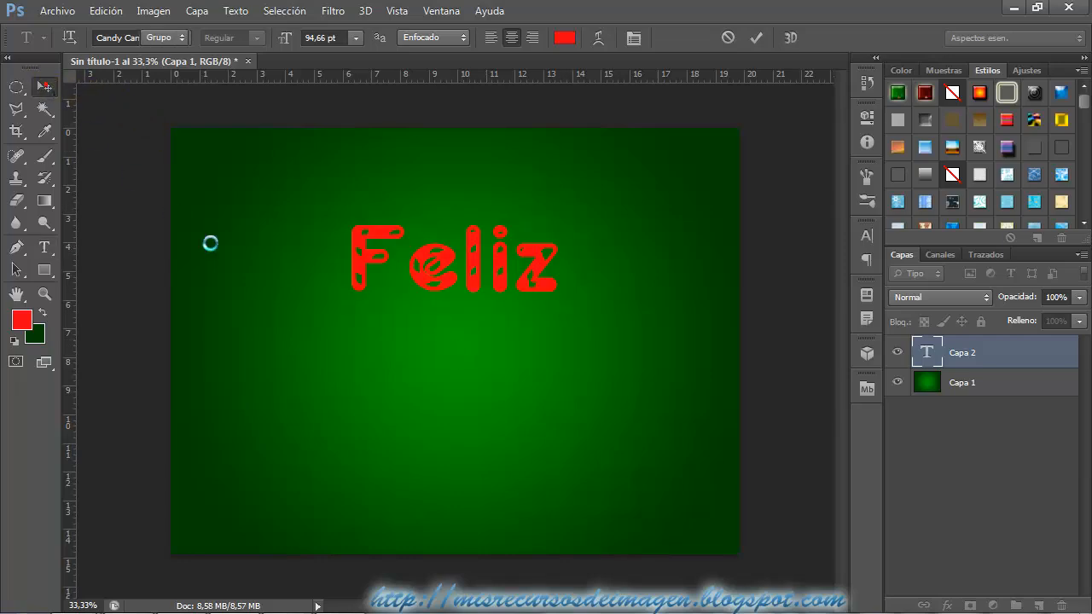
# Add a separate 36 pt text layer reading "Navidad" below "Feliz" and move it roughly beneath that word.
pyautogui.click(45, 246)
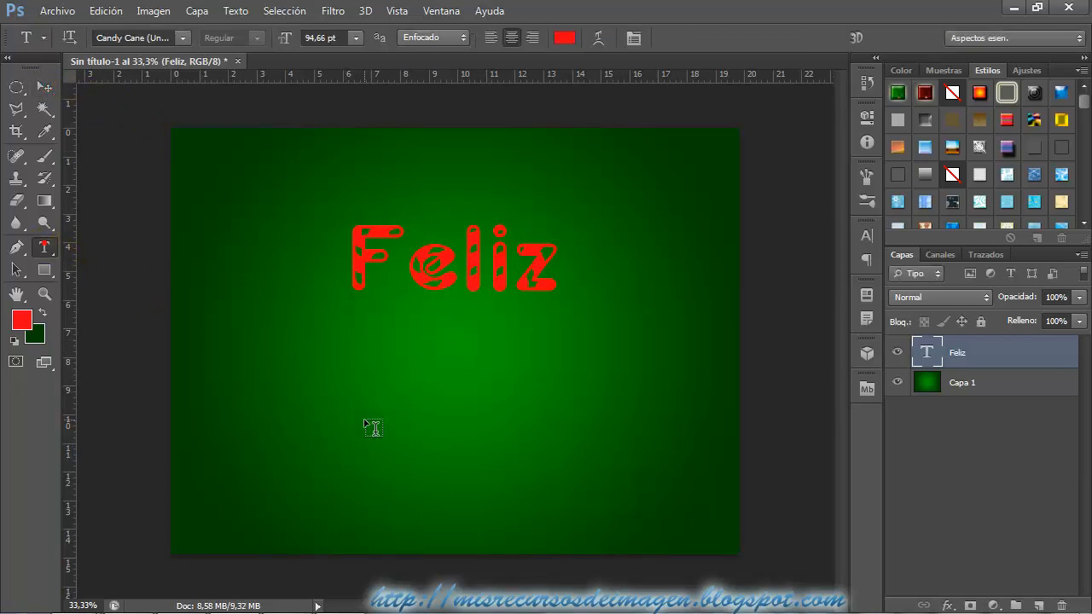
pyautogui.click(425, 414)
pyautogui.write('N')
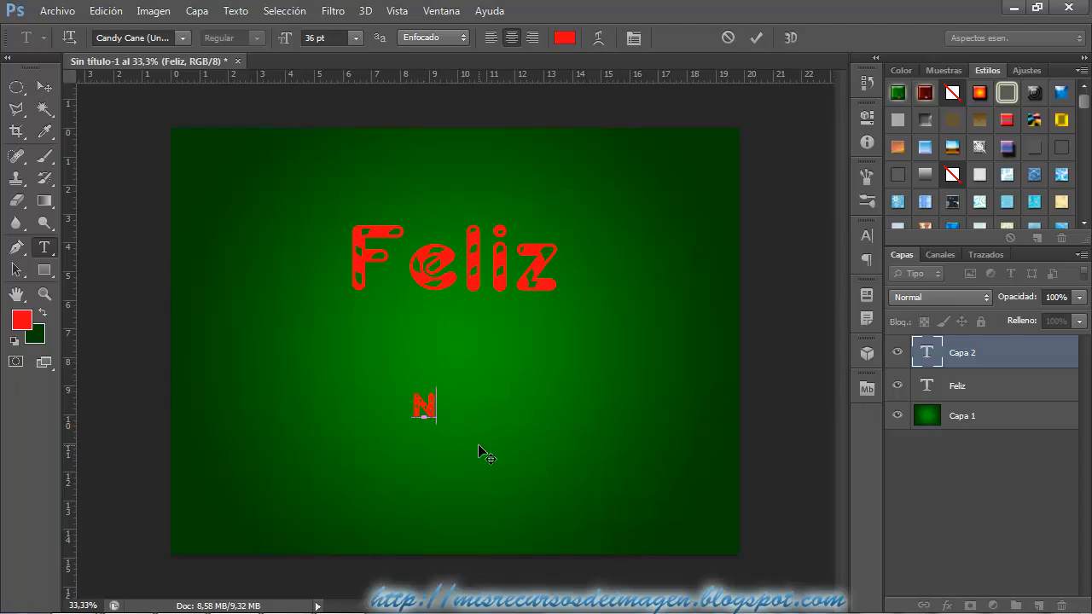
pyautogui.write('avidad')
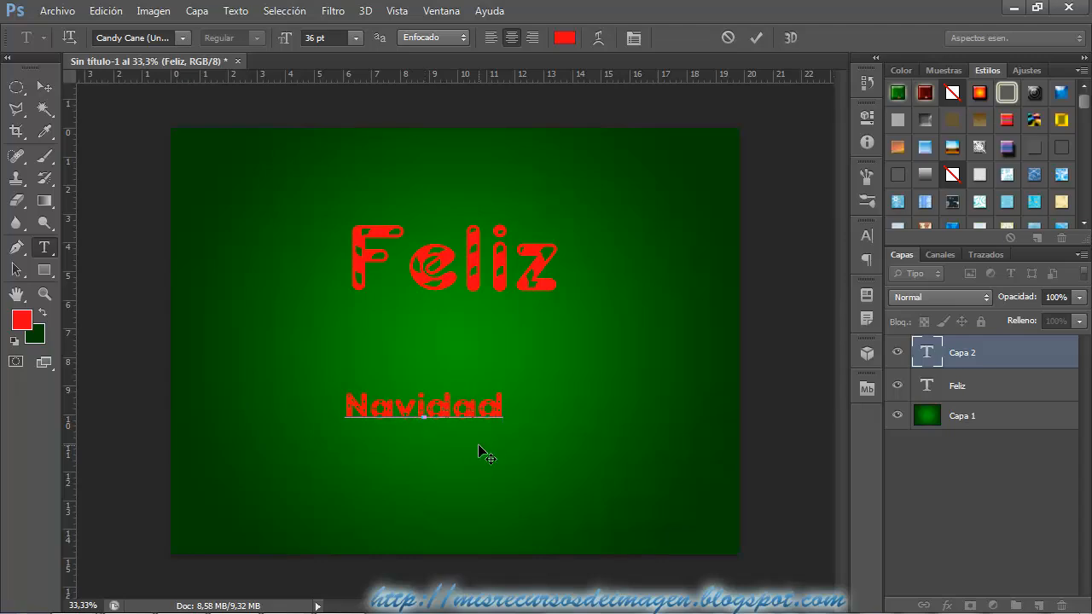
pyautogui.moveTo(498, 449); pyautogui.dragTo(527, 437)
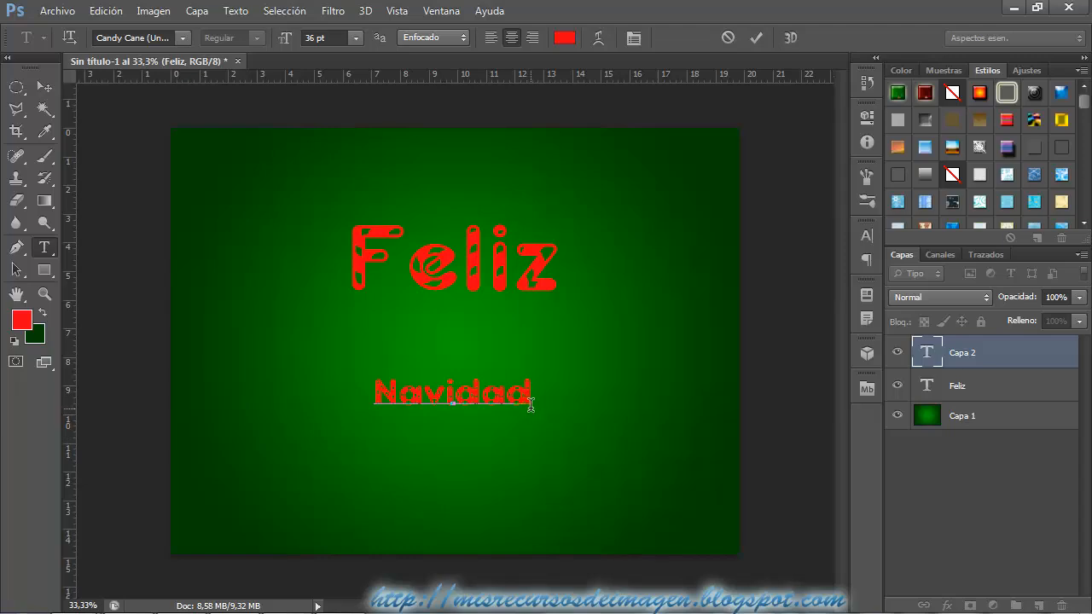
# Enlarge "Navidad" to about 103.62 pt and position it just under "Feliz".
pyautogui.moveTo(533, 397); pyautogui.dragTo(370, 396)
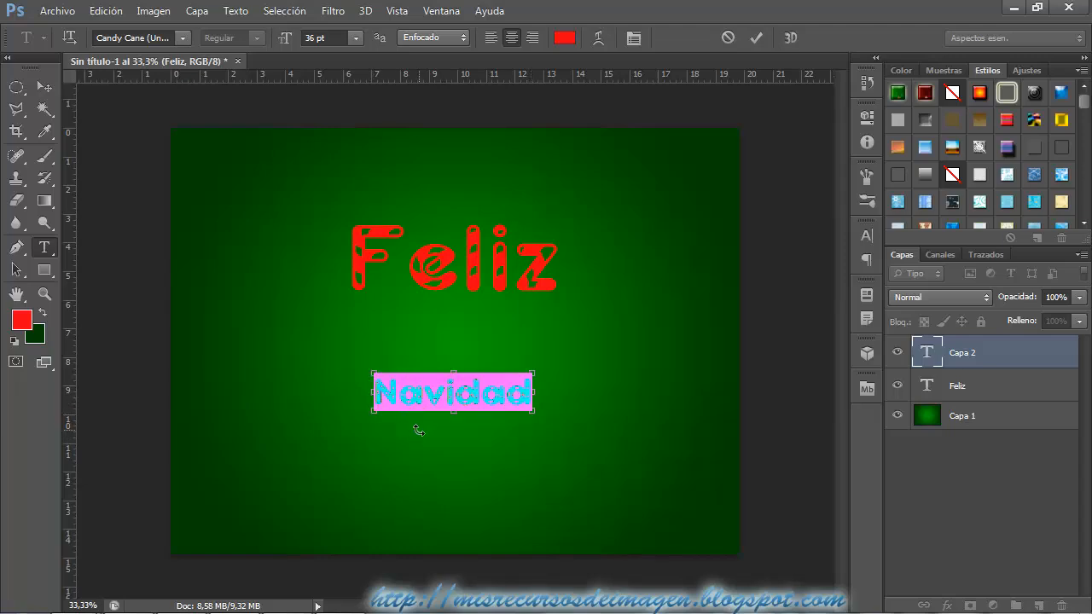
pyautogui.moveTo(533, 368); pyautogui.dragTo(705, 303)
pyautogui.moveTo(666, 375); pyautogui.dragTo(567, 386)
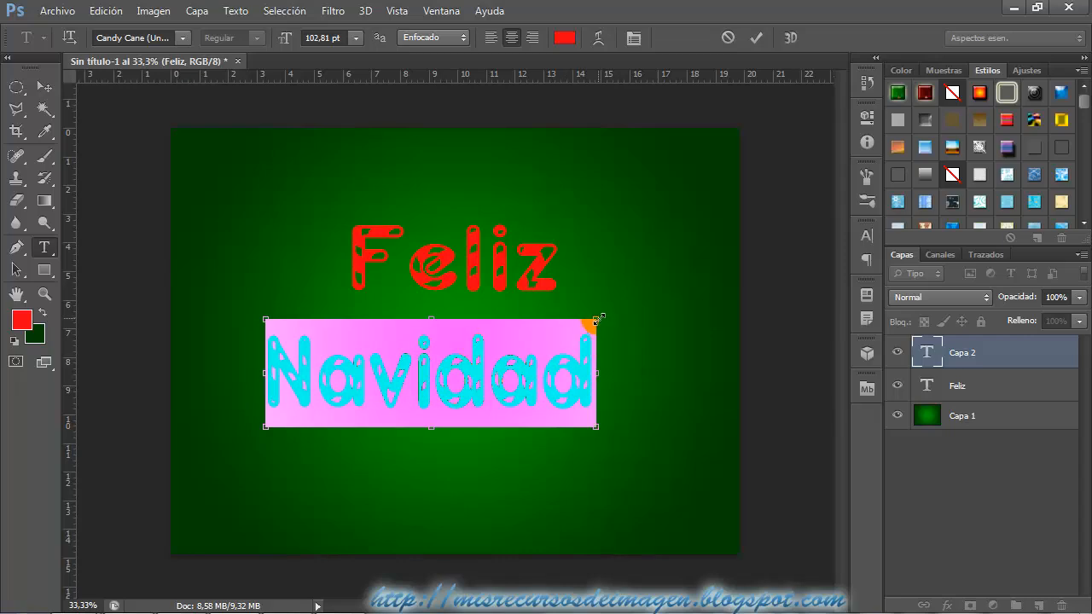
pyautogui.moveTo(590, 318); pyautogui.dragTo(612, 316)
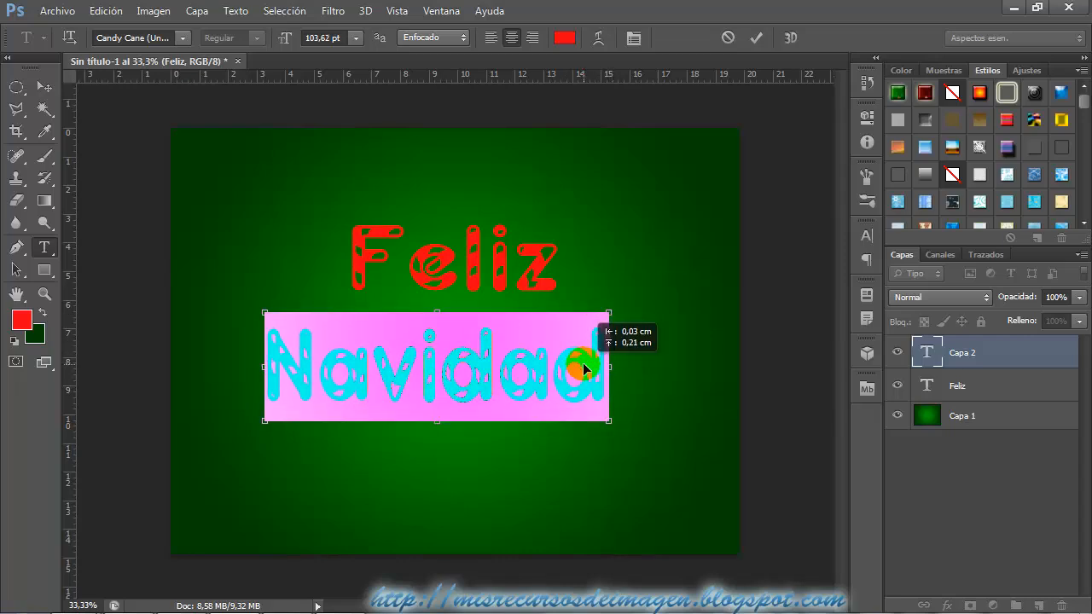
pyautogui.click(48, 94)
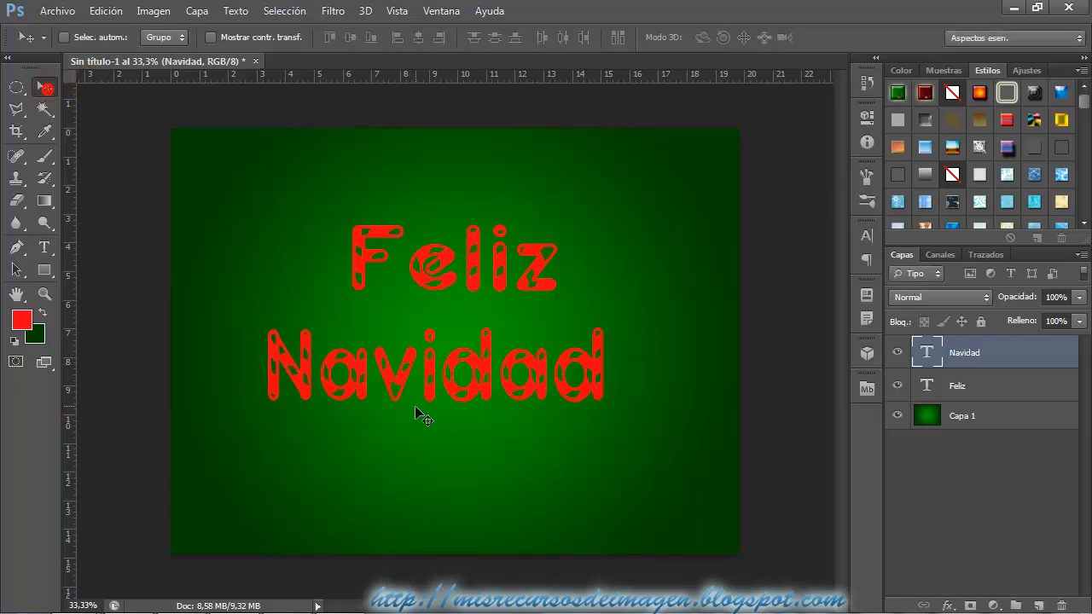
# Move both text layers up toward the canvas's upper edge, and shift "Feliz" slightly left to center it over "Navidad".
pyautogui.keyDown('shift'); pyautogui.click(958, 386); pyautogui.keyUp('shift')
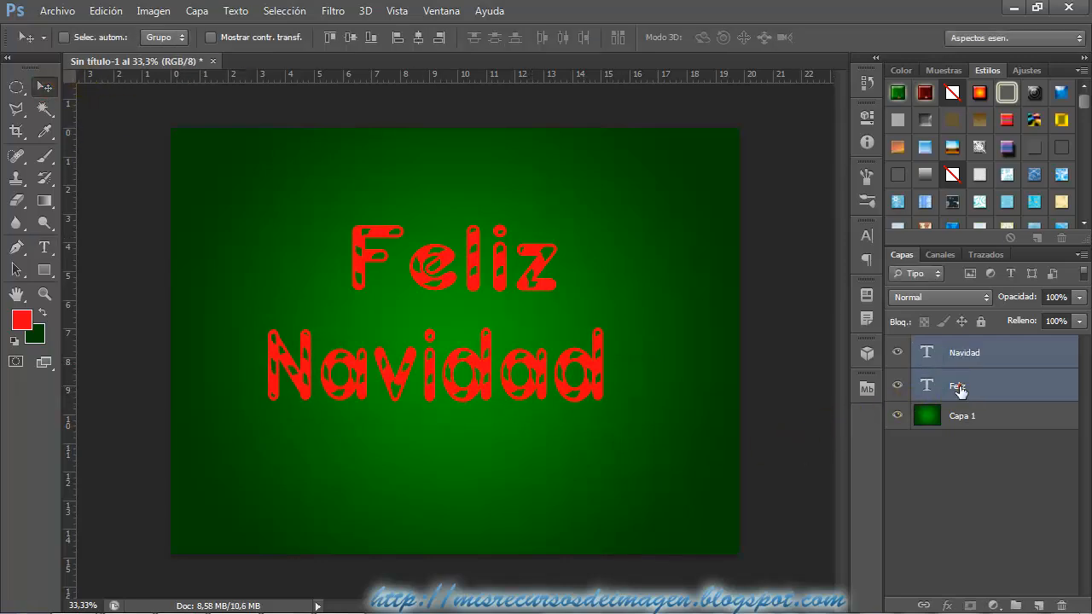
pyautogui.moveTo(599, 460); pyautogui.dragTo(599, 419)
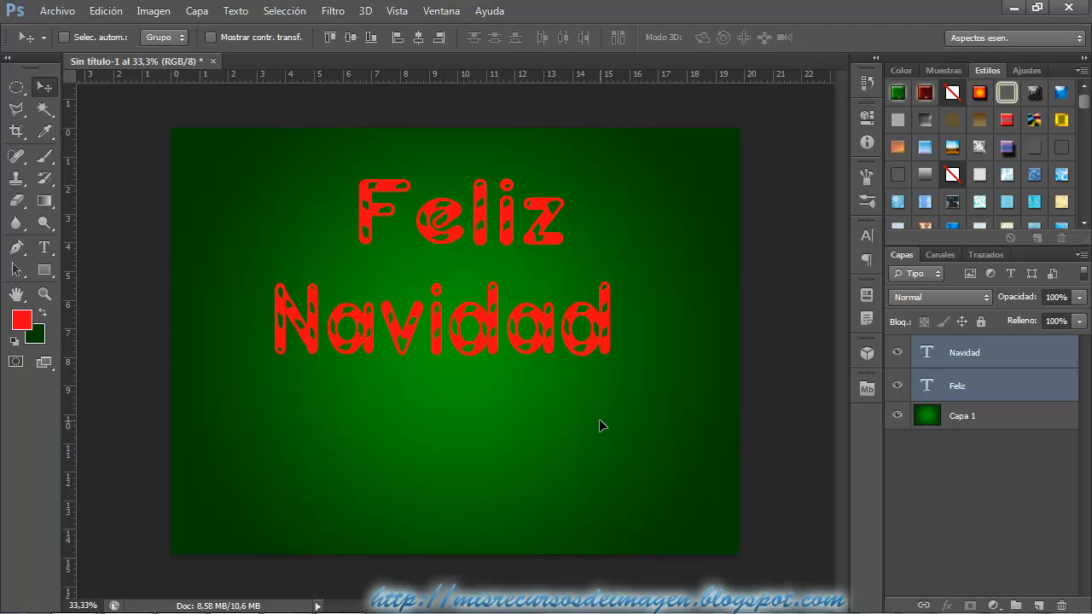
pyautogui.click(1009, 378)
pyautogui.moveTo(642, 260); pyautogui.dragTo(634, 259)
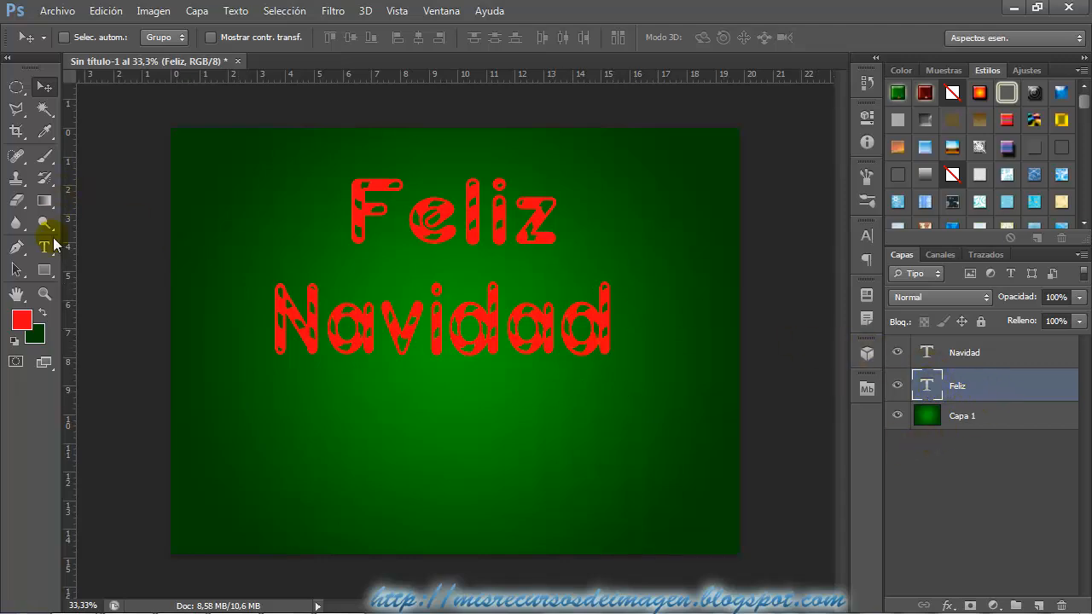
# Select the silhouette of "Feliz" by picking its surroundings with the Magic Wand and inverting the selection.
pyautogui.click(44, 109)
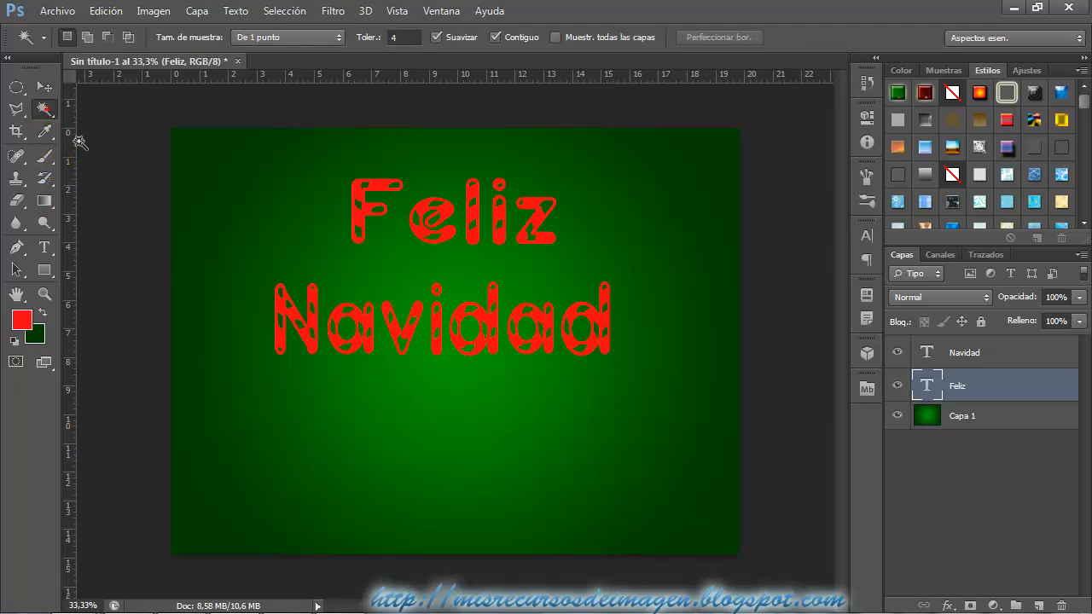
pyautogui.click(278, 166)
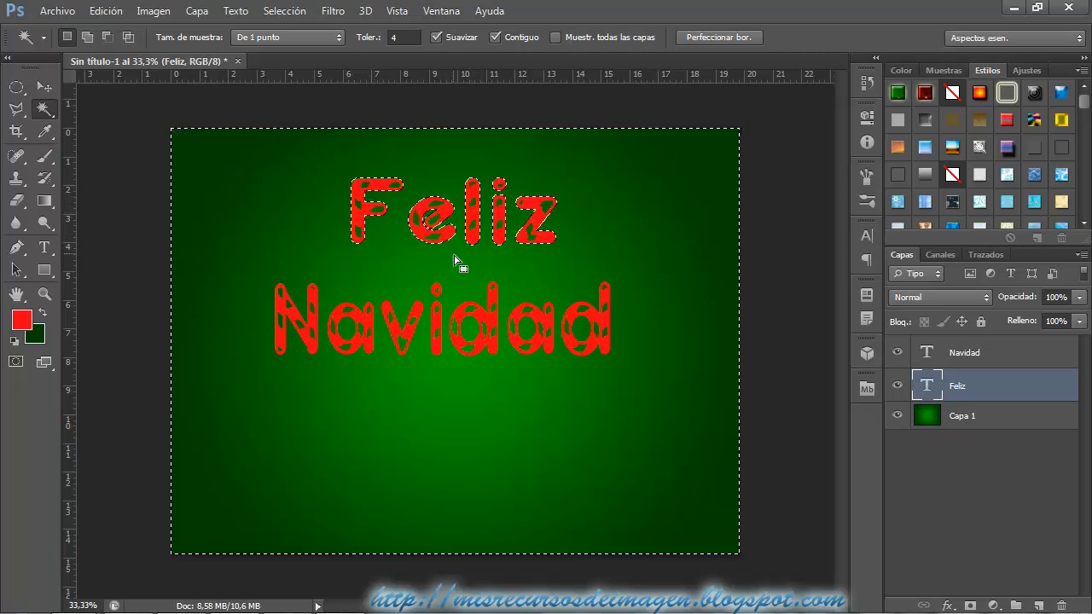
pyautogui.click(303, 12)
pyautogui.click(310, 78)
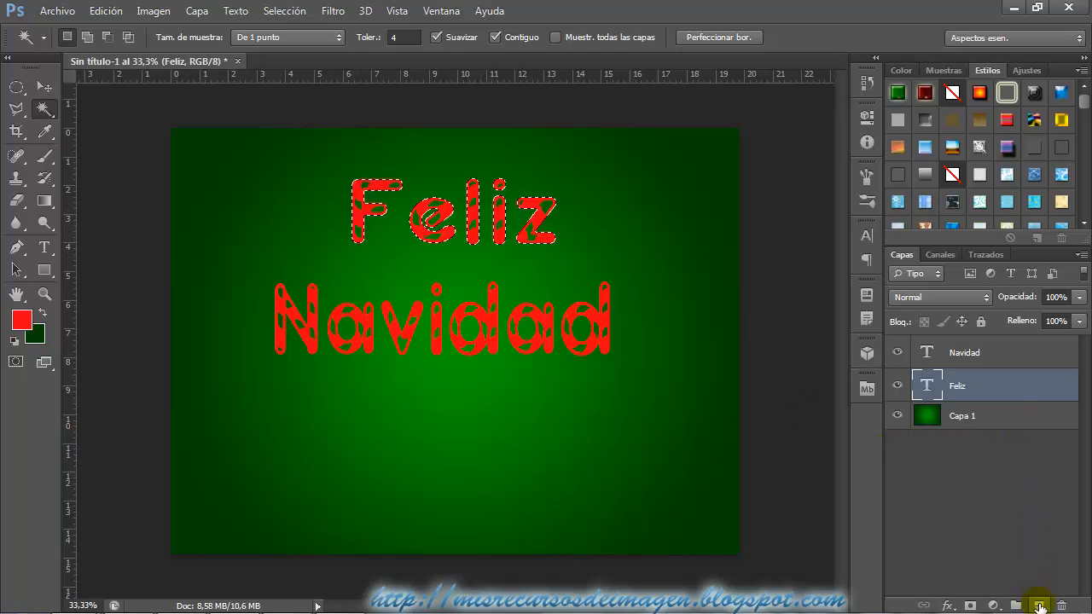
# Add a new layer above "Feliz" and fill the selected silhouette with white using the Paint Bucket.
pyautogui.click(1039, 606)
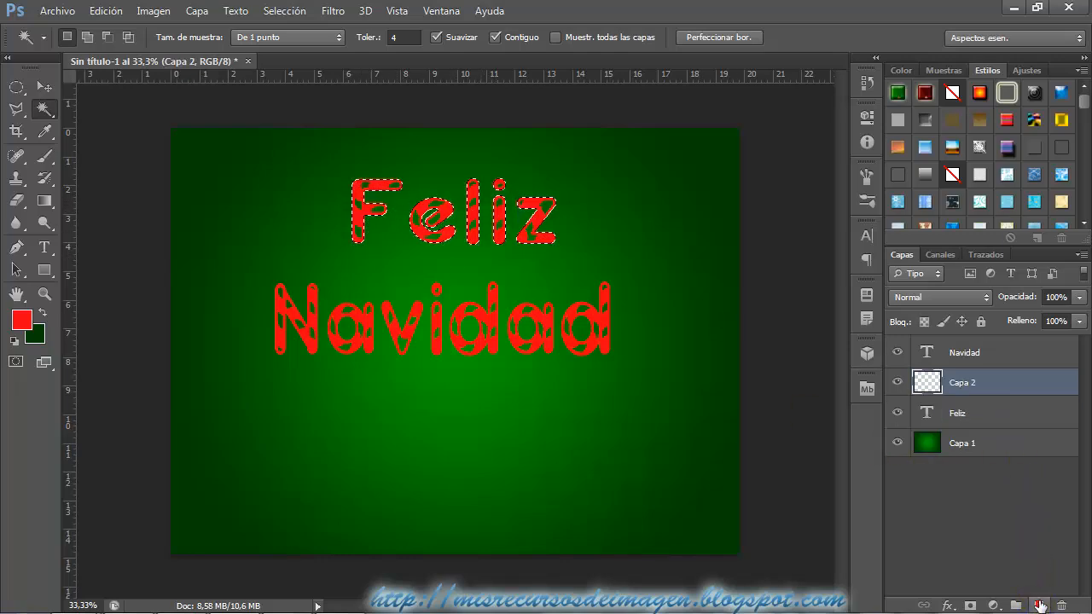
pyautogui.click(14, 344)
pyautogui.click(41, 314)
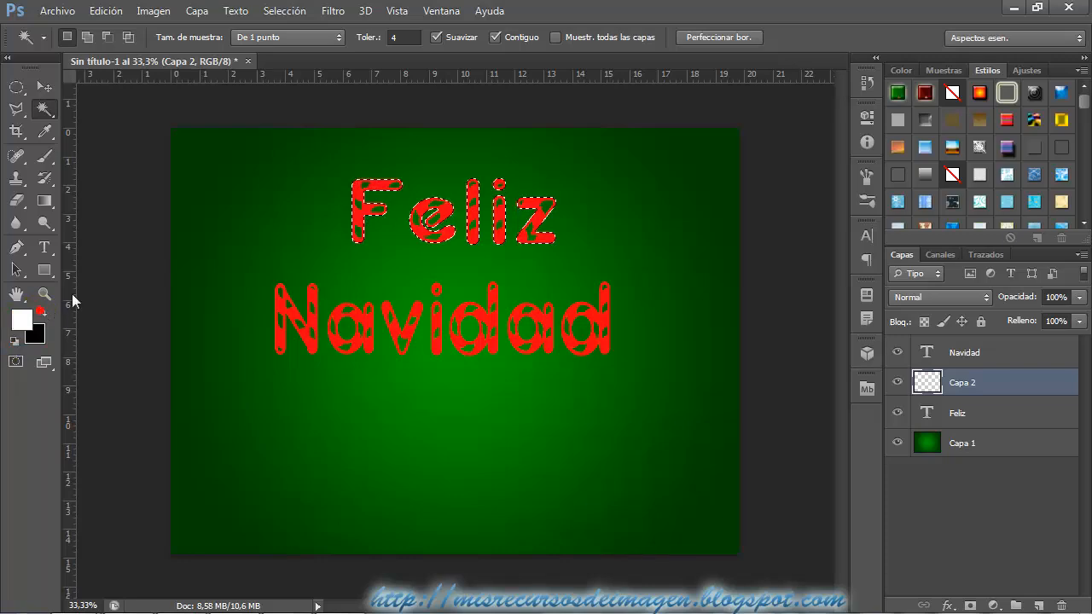
pyautogui.click(44, 205)
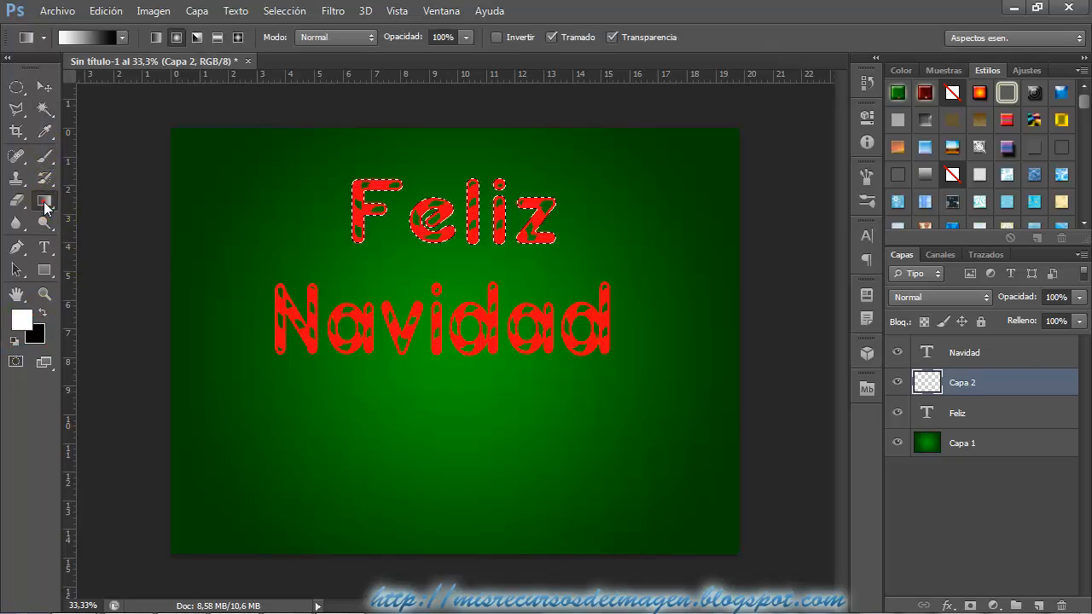
pyautogui.click(43, 205)
pyautogui.click(150, 214)
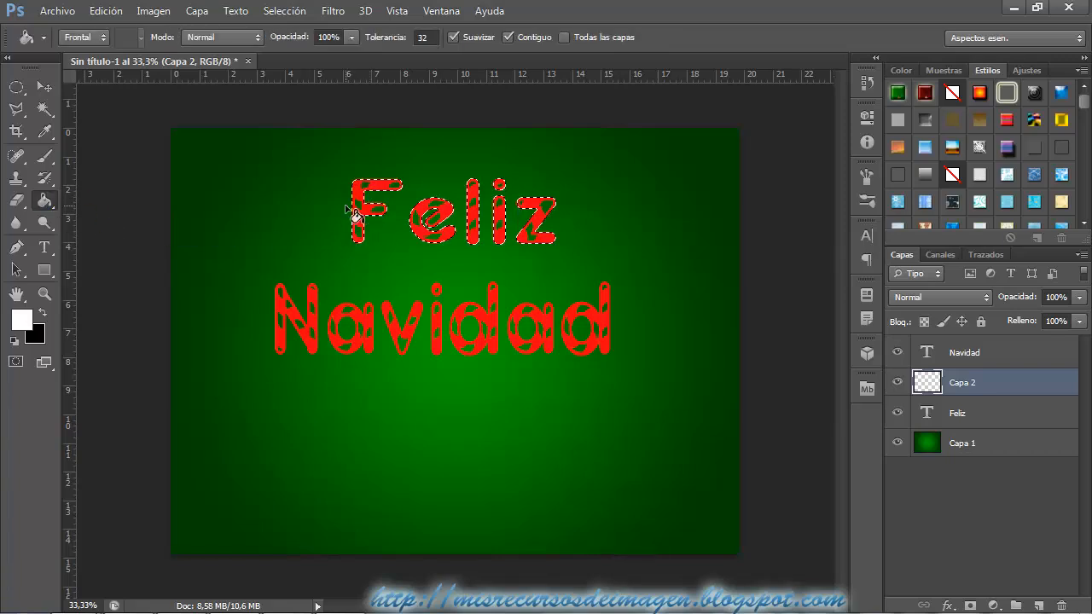
# Deselect the silhouette and move the white-filled layer Capa 2 beneath the "Feliz" text layer.
pyautogui.click(959, 386)
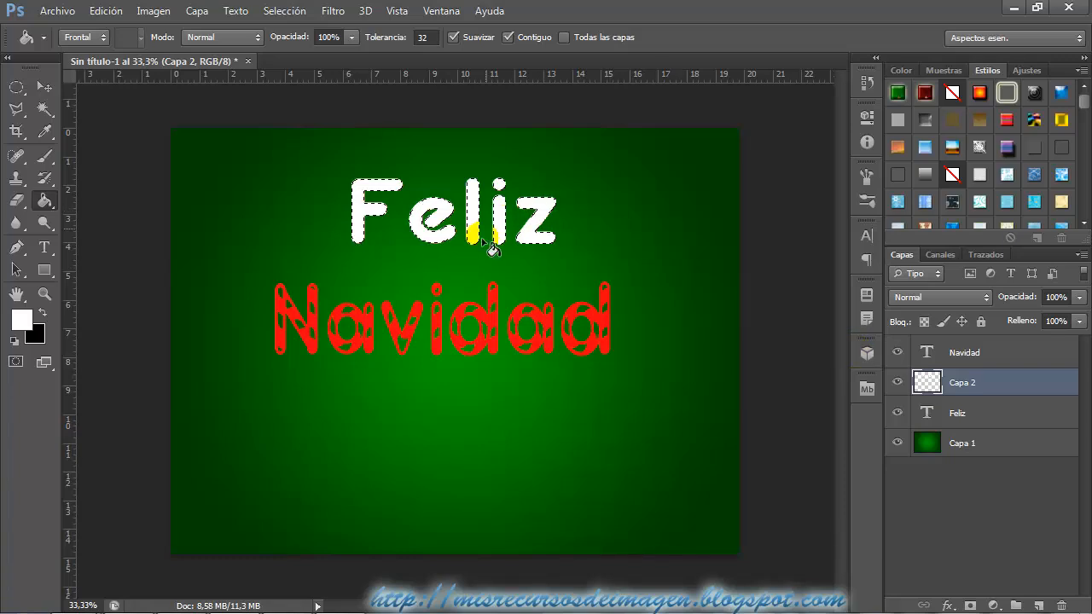
pyautogui.click(285, 11)
pyautogui.click(300, 46)
pyautogui.moveTo(1000, 393); pyautogui.dragTo(890, 435)
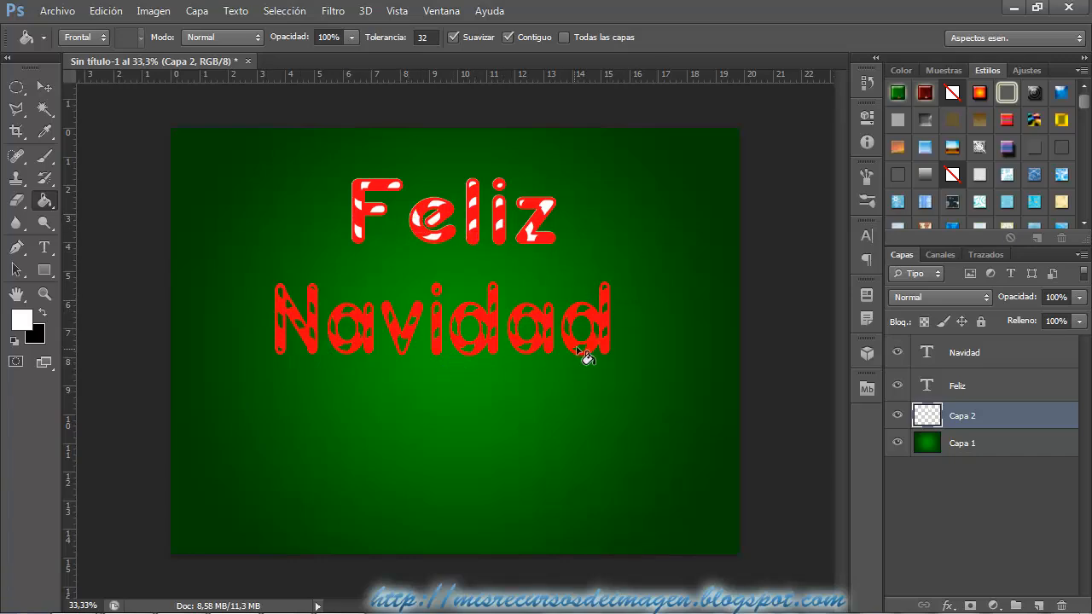
# Select the outer silhouette of "Navidad" with the Magic Wand and an inverted selection, and add a new layer beneath that text.
pyautogui.click(990, 361)
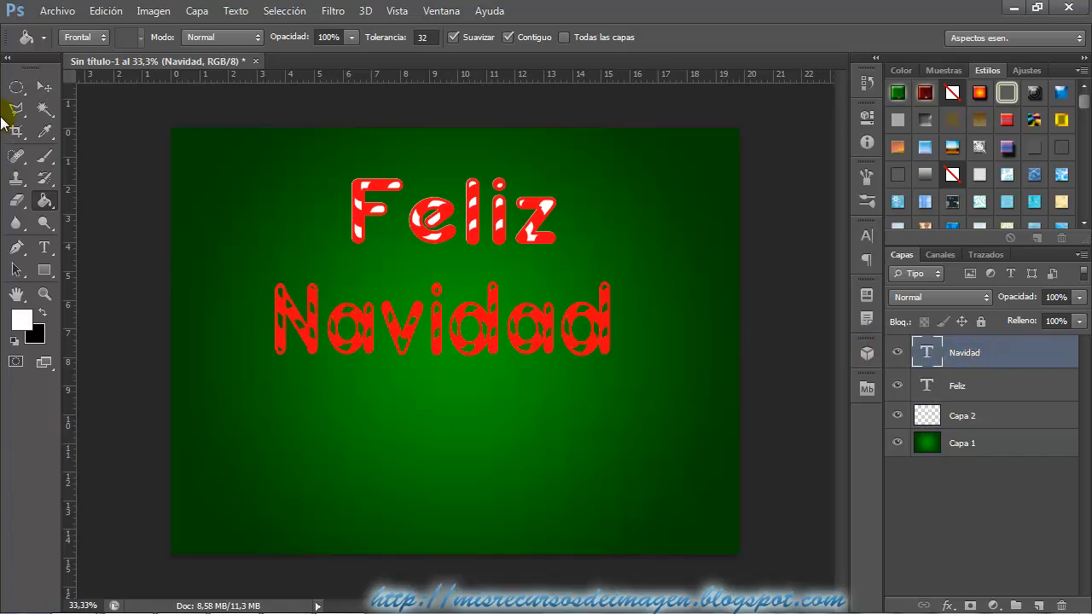
pyautogui.click(44, 109)
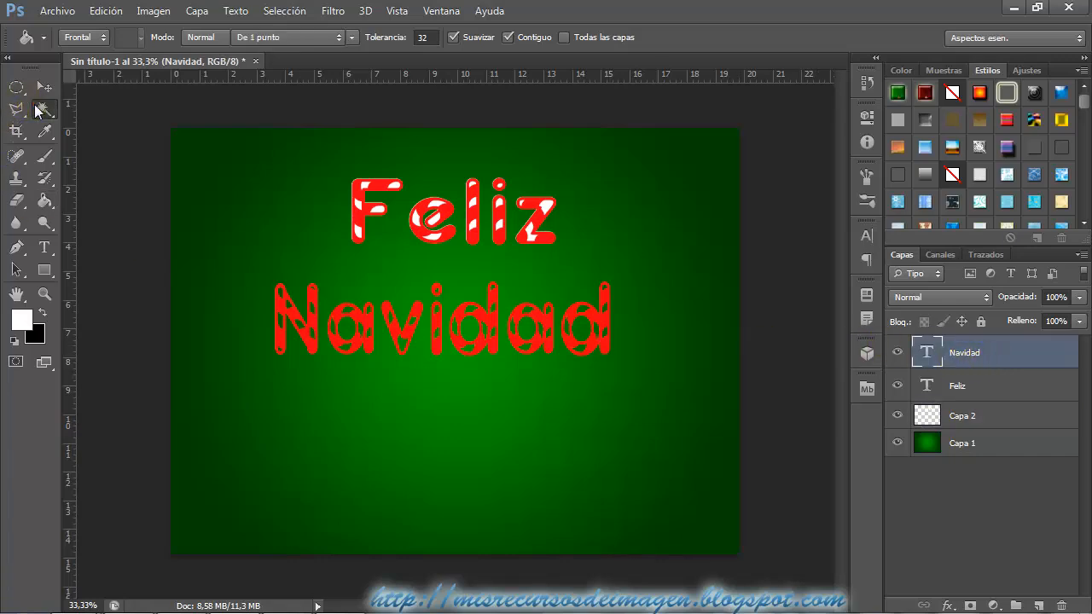
pyautogui.click(263, 393)
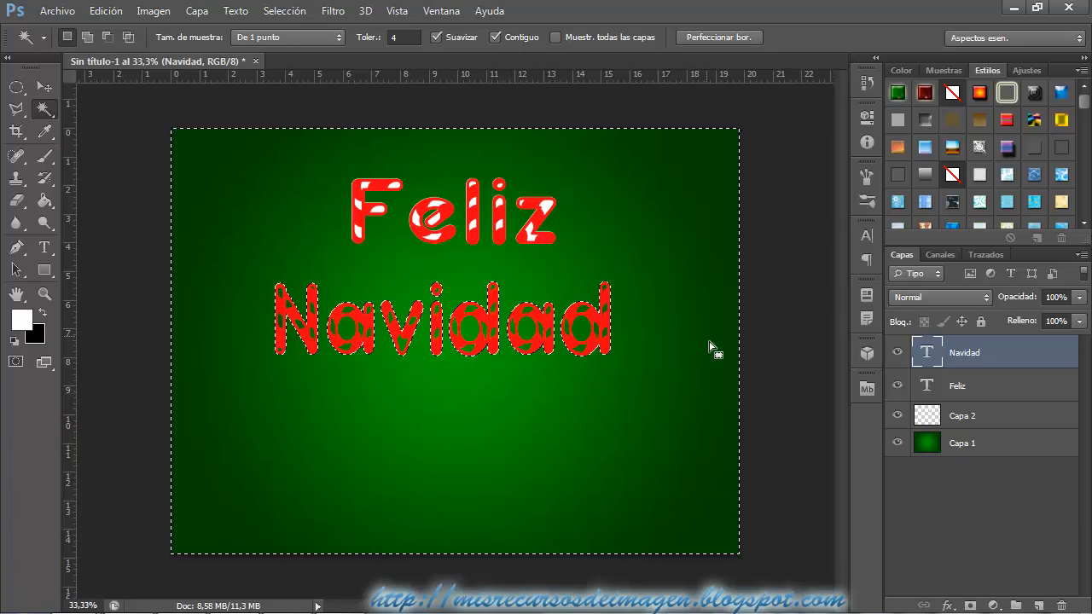
pyautogui.click(294, 11)
pyautogui.click(317, 78)
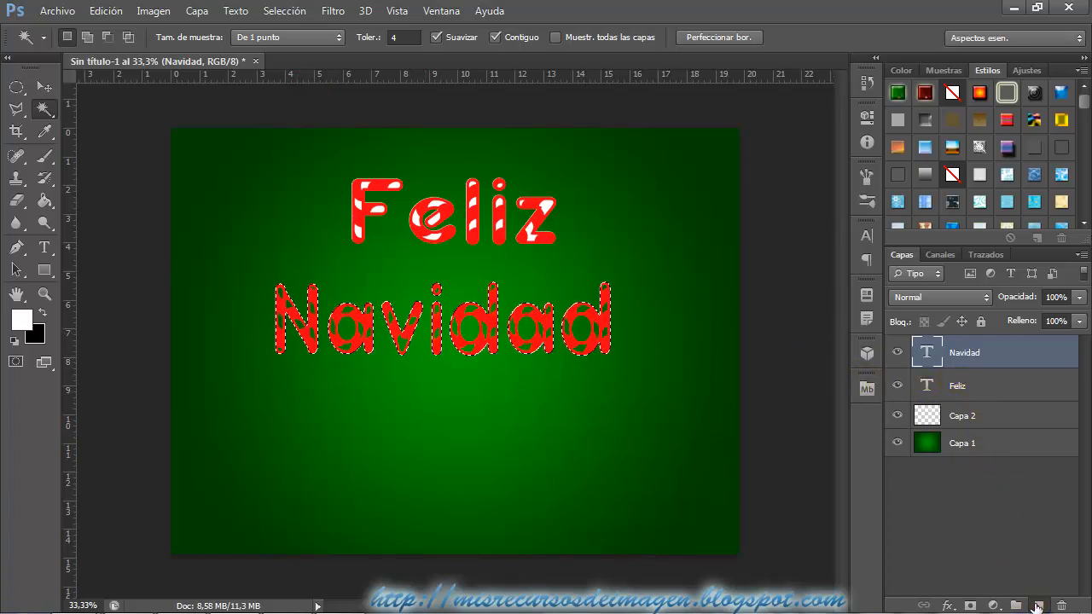
pyautogui.click(1037, 606)
pyautogui.moveTo(1005, 363); pyautogui.dragTo(977, 394)
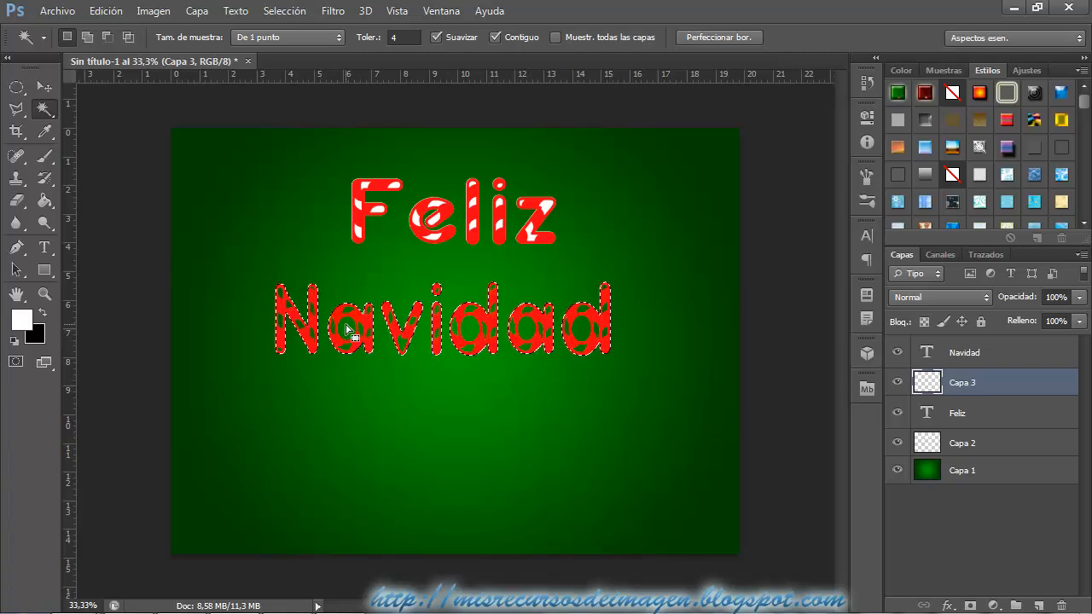
pyautogui.press('alt')
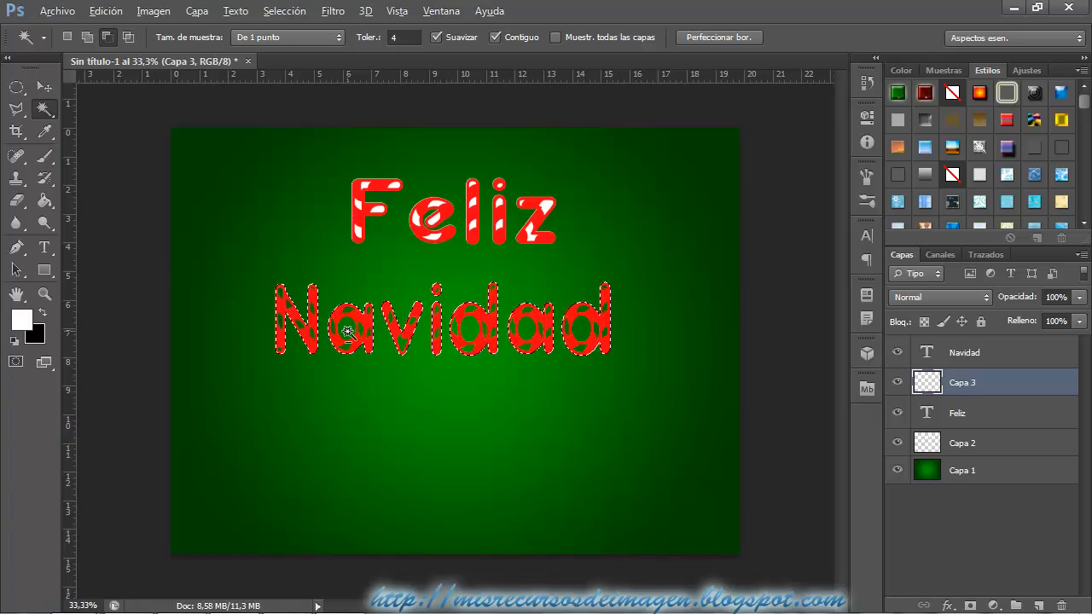
pyautogui.keyDown('alt'); pyautogui.click(348, 332); pyautogui.keyUp('alt')
pyautogui.click(484, 250)
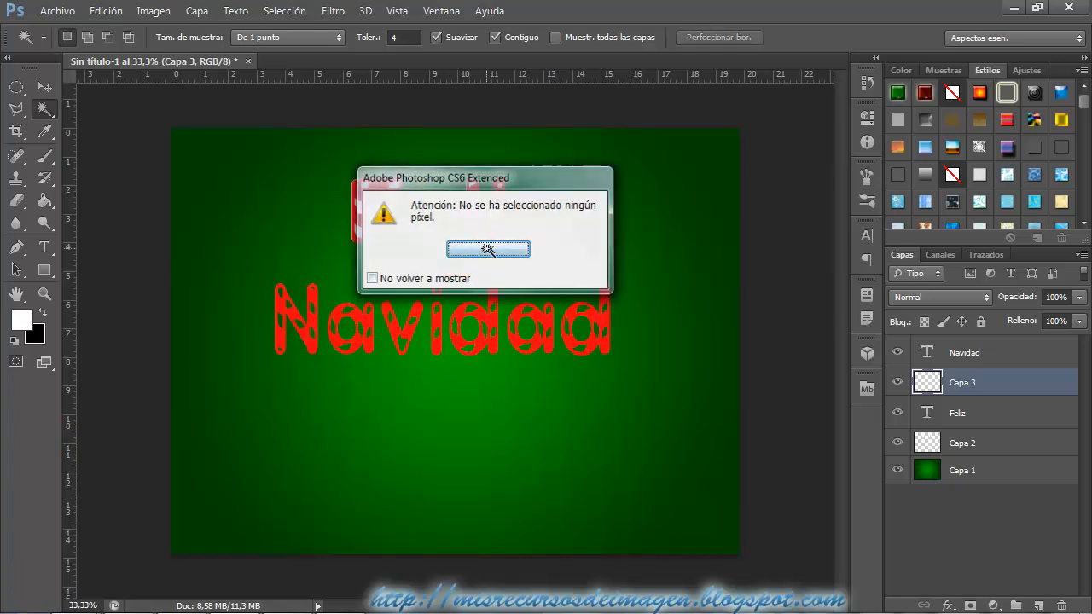
pyautogui.click(106, 10)
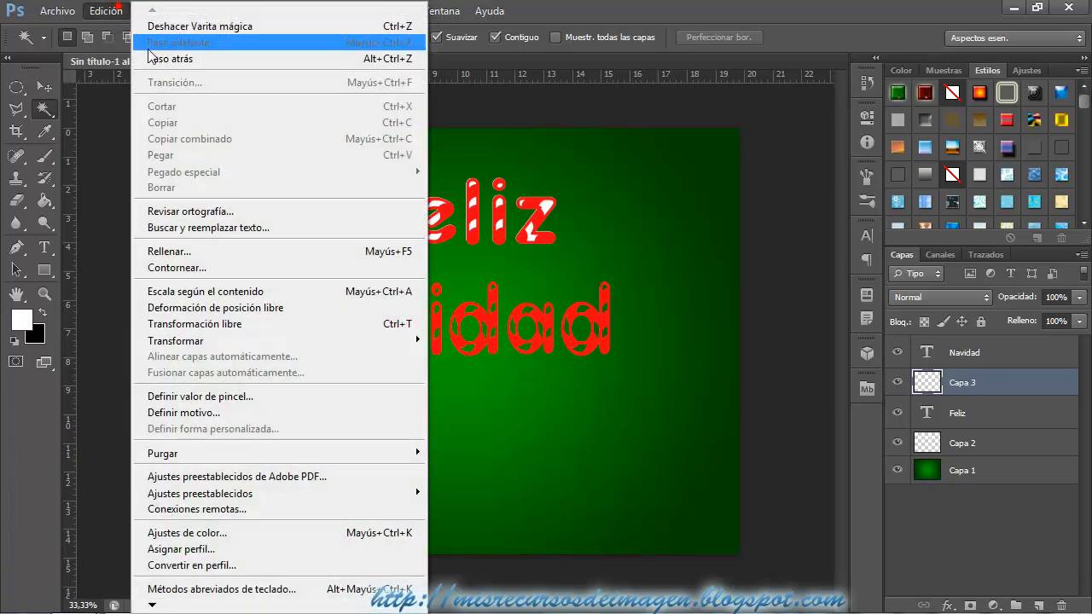
pyautogui.click(179, 26)
# On the "Navidad" text layer, subtract the hollow centers of the a and d letters from the selection.
pyautogui.click(990, 358)
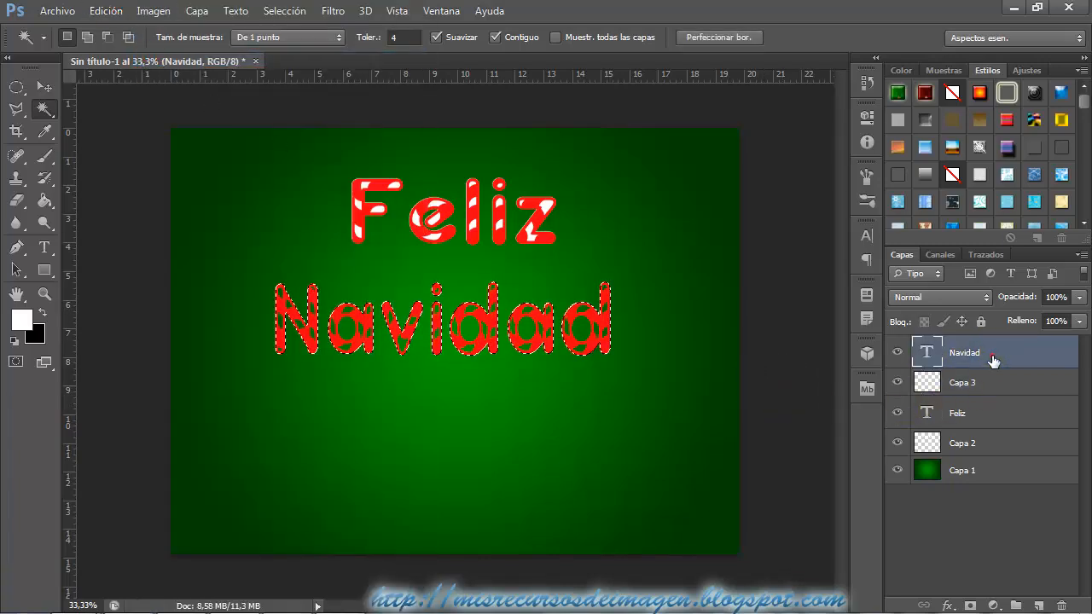
pyautogui.press('alt')
# Fill the "Navidad" selection with white on Capa 3 using the Paint Bucket, and deselect.
pyautogui.click(999, 386)
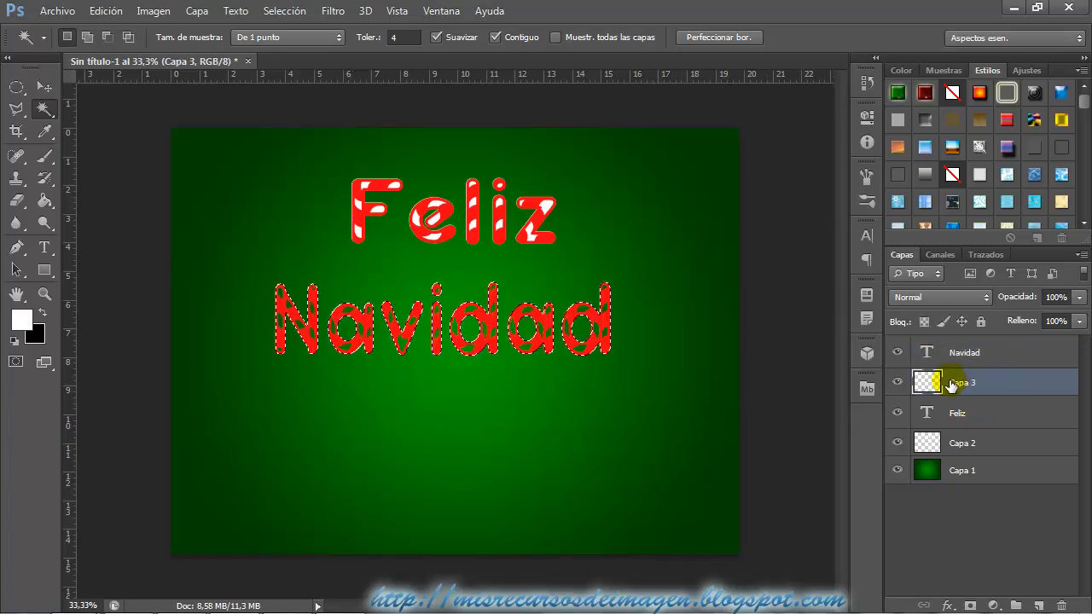
pyautogui.click(44, 201)
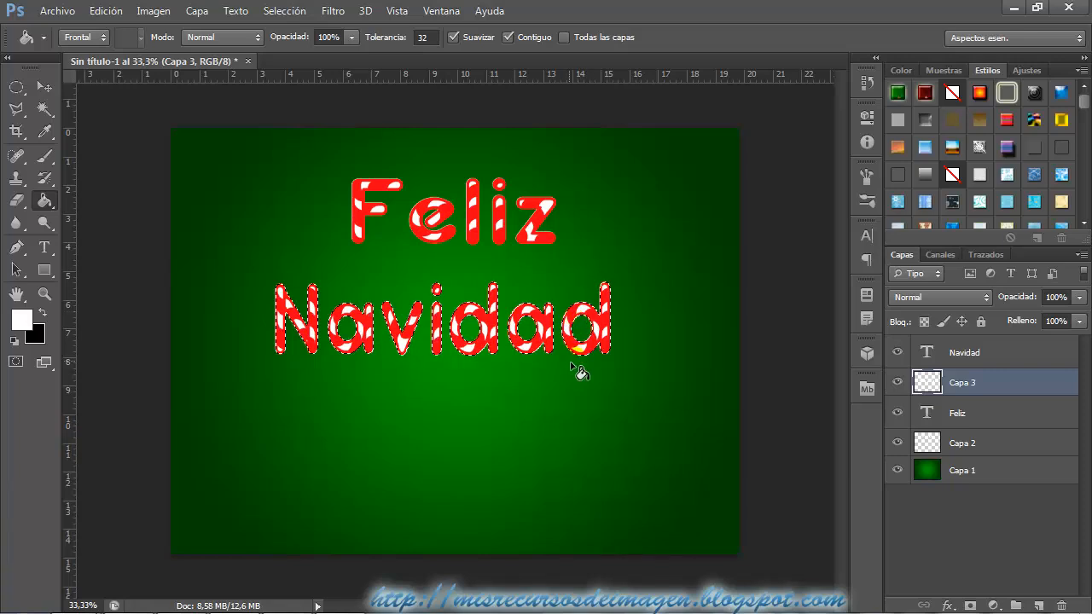
pyautogui.click(284, 11)
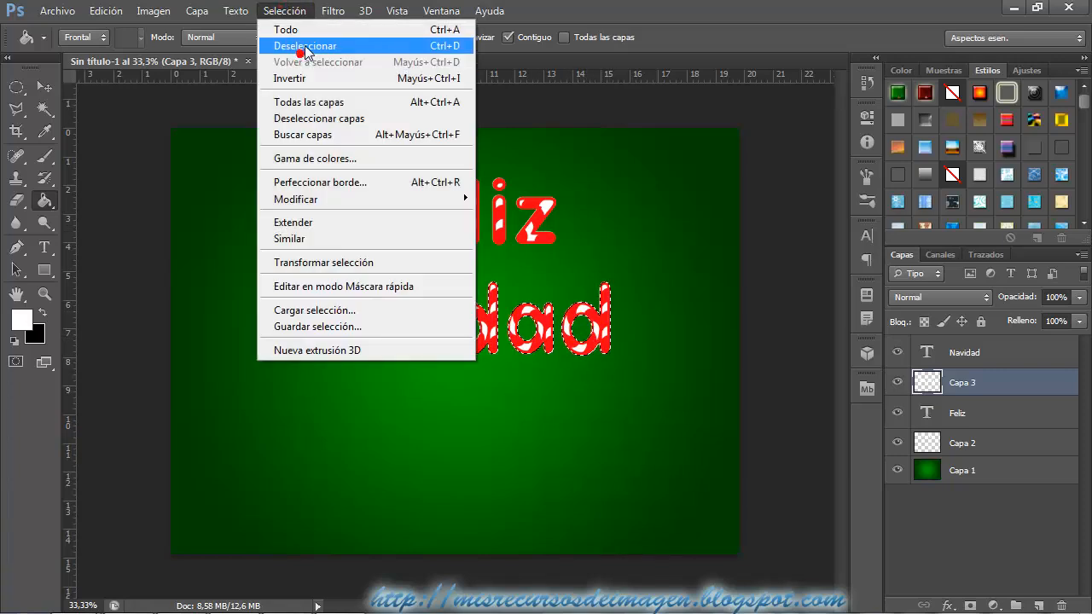
pyautogui.click(303, 44)
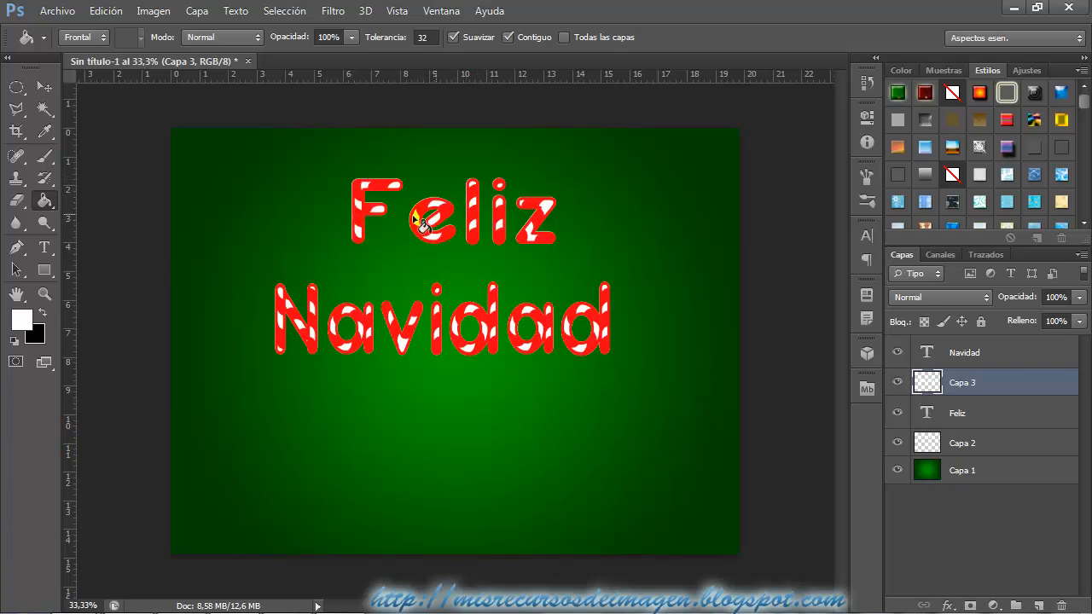
# Apply a Bevel and Emboss effect with a size of 16 px to the "Navidad" text layer.
pyautogui.click(990, 354)
pyautogui.rightClick(990, 354)
pyautogui.click(656, 128)
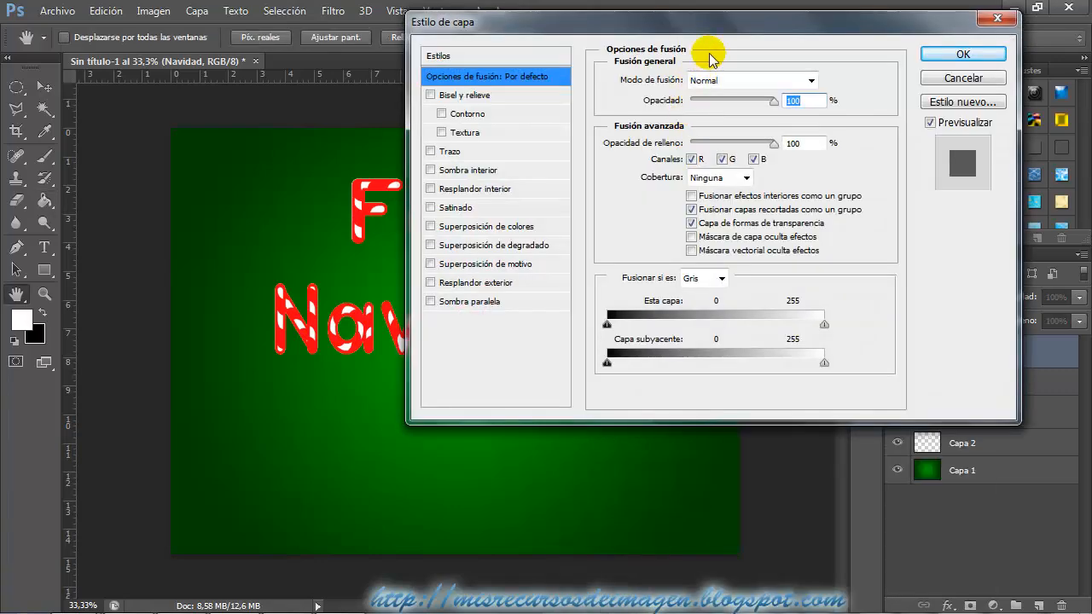
pyautogui.moveTo(716, 22); pyautogui.dragTo(788, 19)
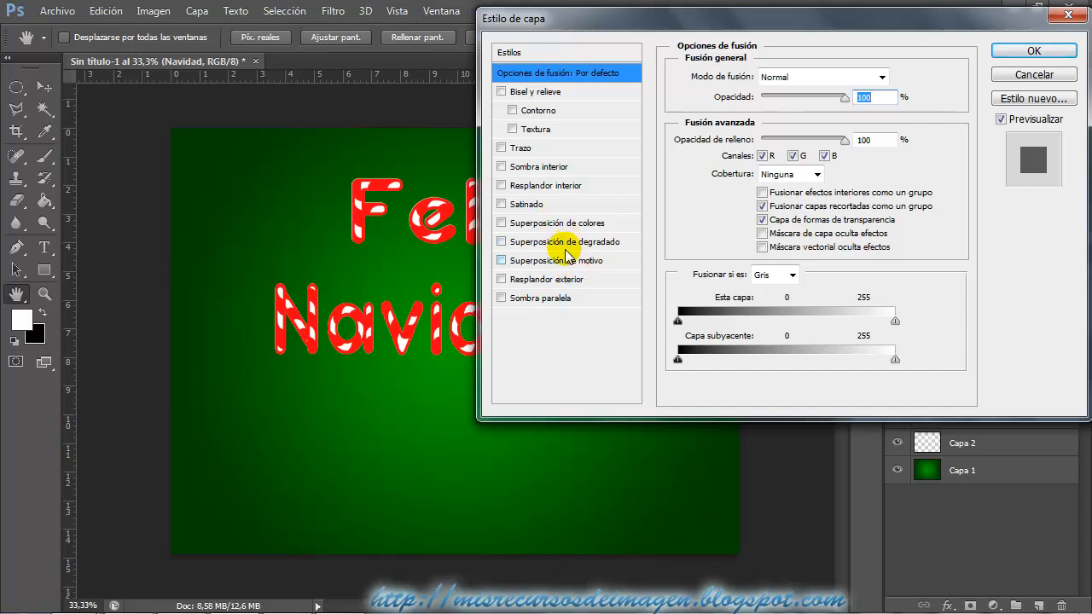
pyautogui.click(530, 91)
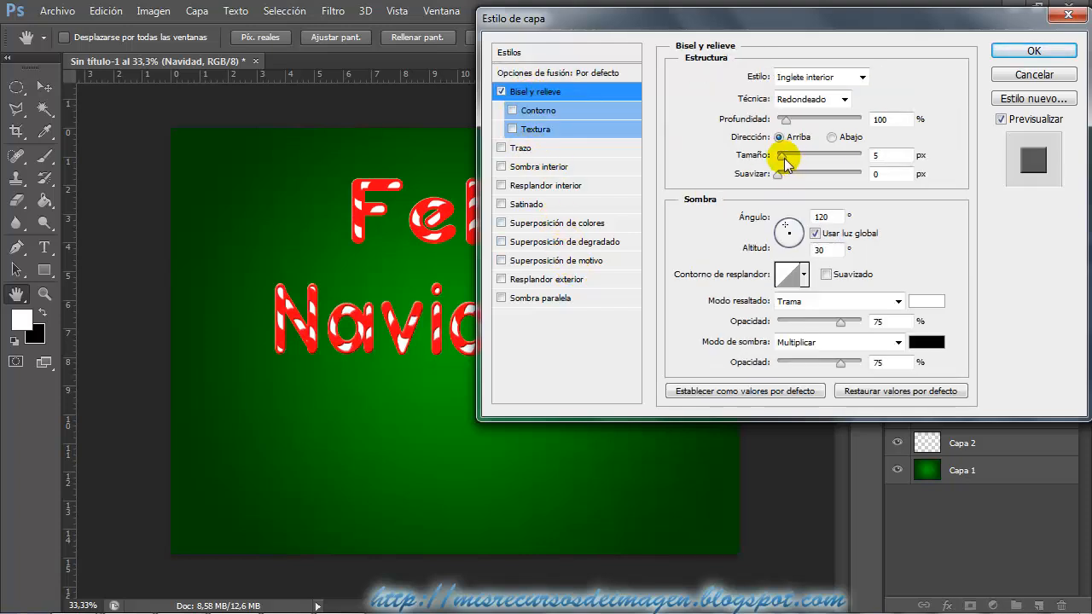
pyautogui.moveTo(784, 157); pyautogui.dragTo(788, 160)
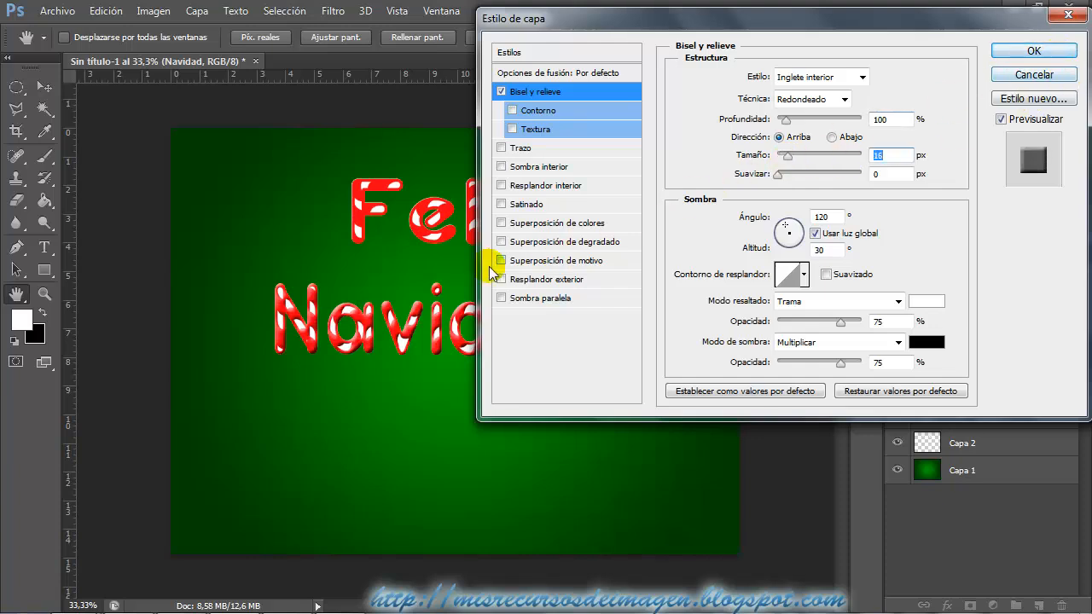
pyautogui.click(1033, 50)
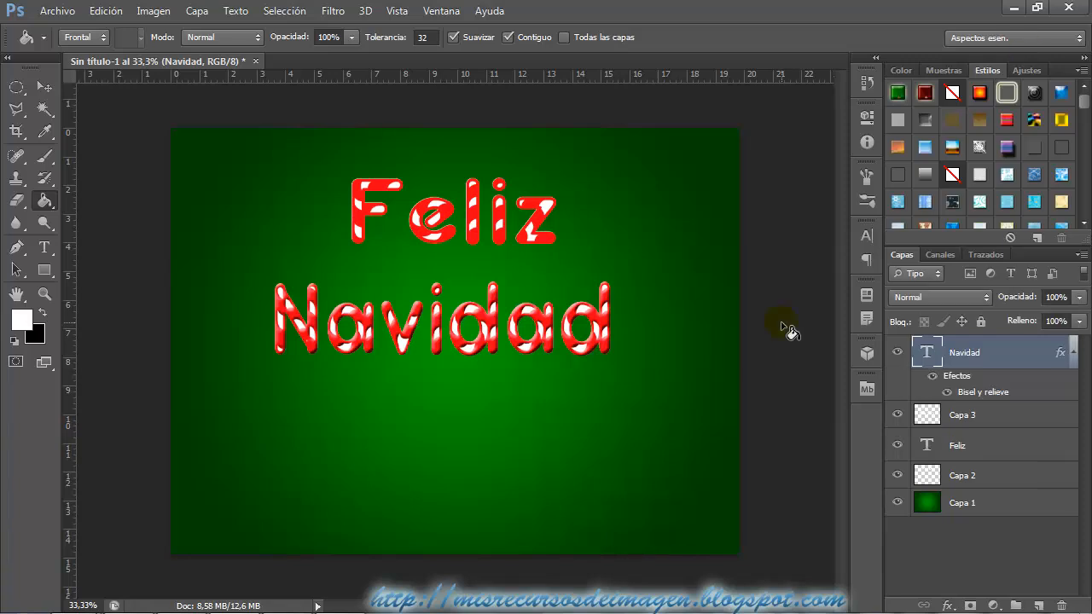
# Copy the layer style of "Navidad" and paste it onto the "Feliz" text layer.
pyautogui.rightClick(987, 367)
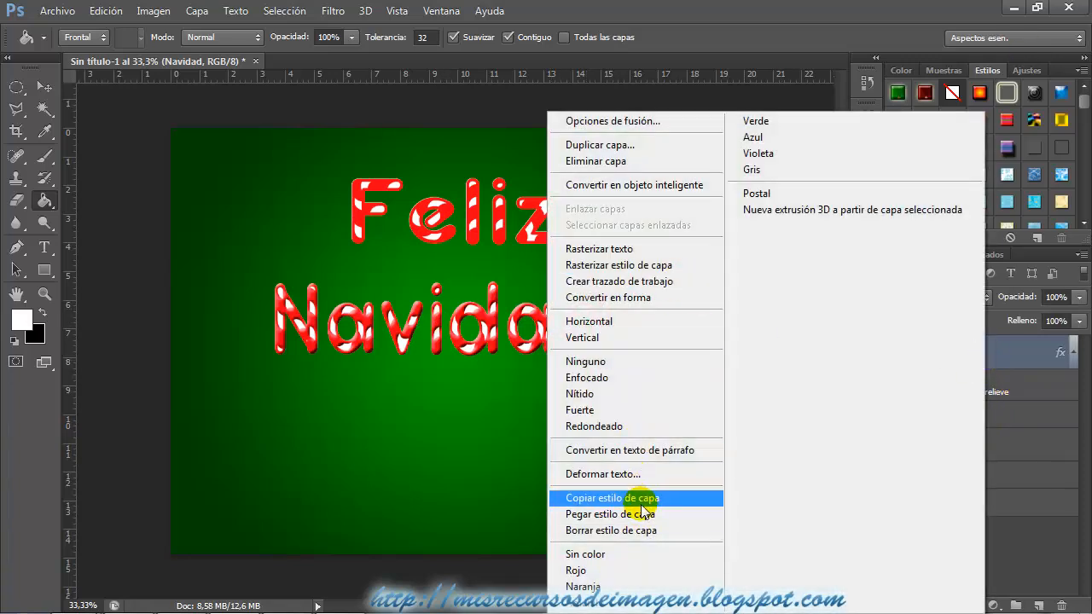
pyautogui.click(646, 502)
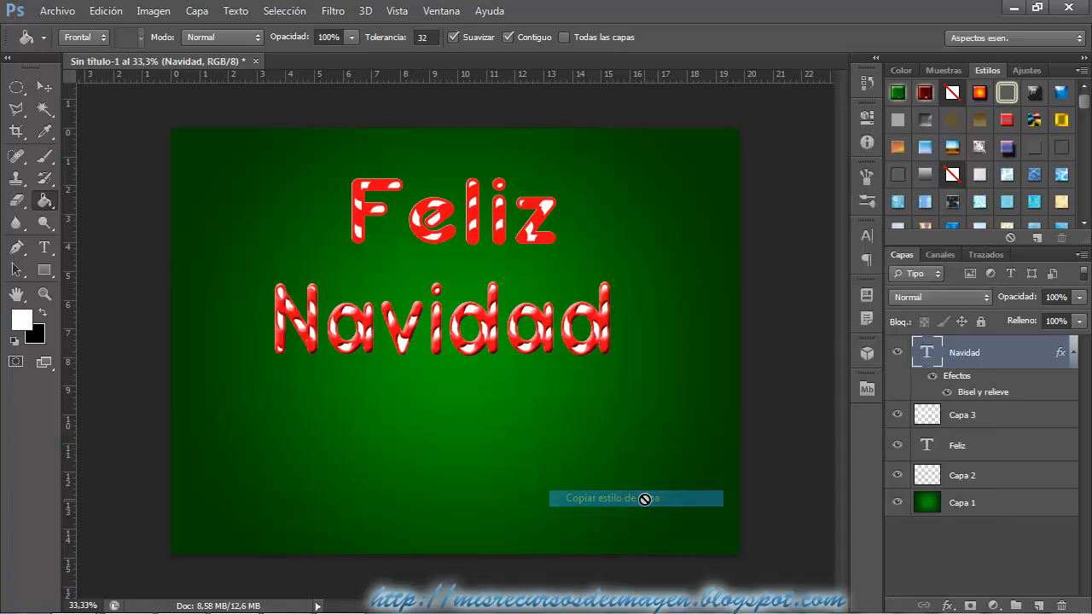
pyautogui.click(978, 452)
pyautogui.rightClick(978, 453)
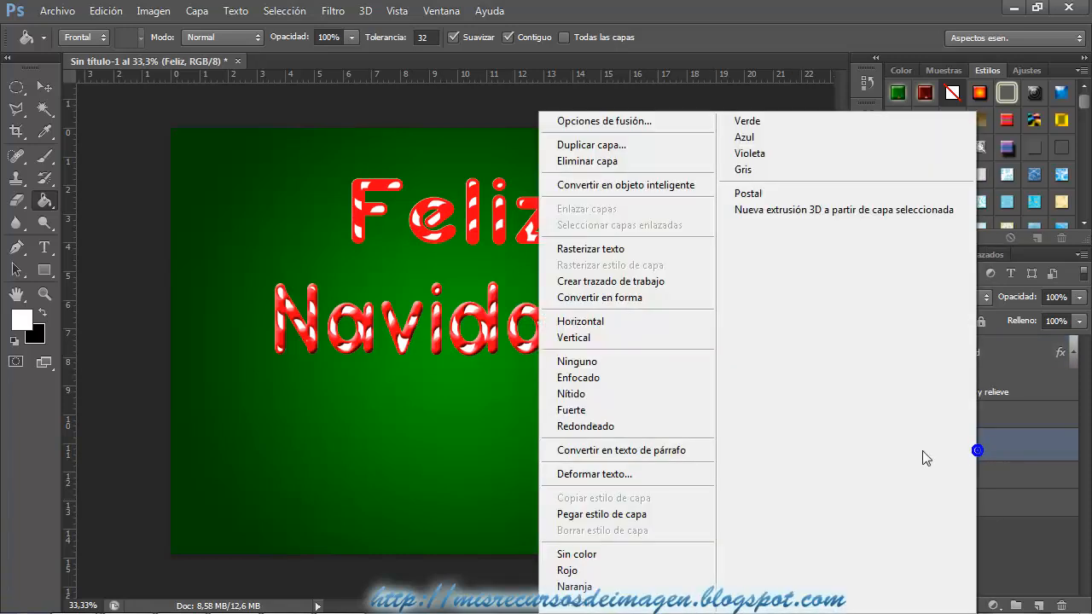
pyautogui.click(620, 511)
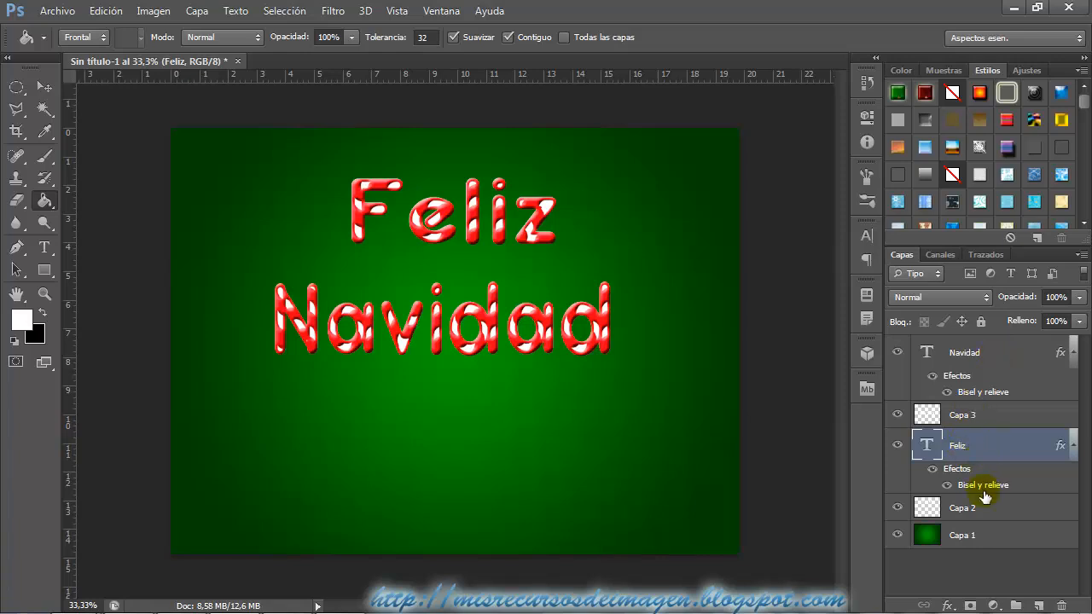
# Create a new layer and set up a soft round brush with 50% hardness and a size of 15 px.
pyautogui.click(1038, 605)
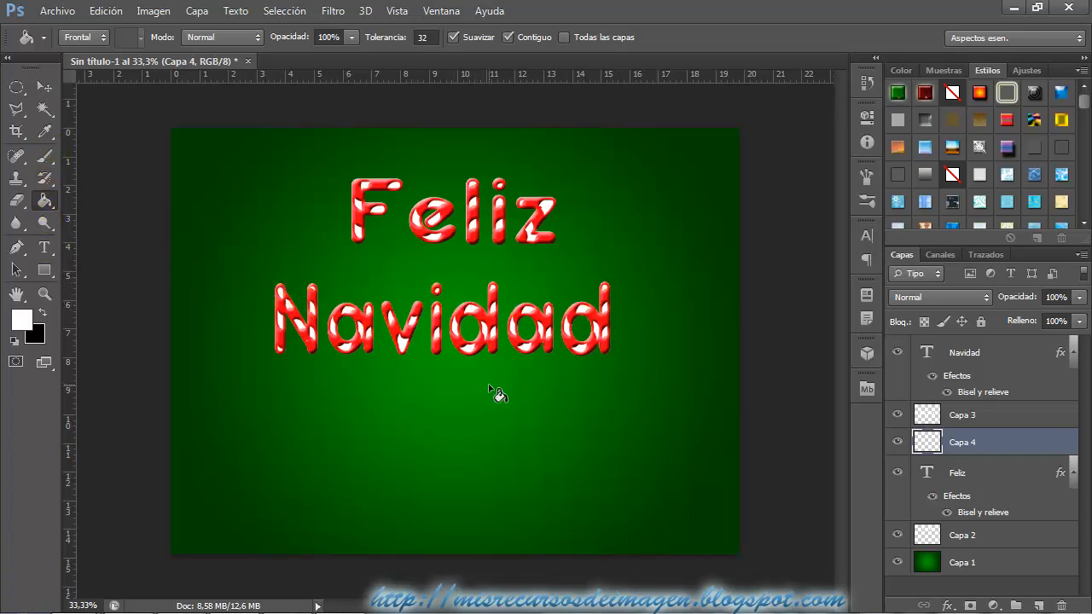
pyautogui.hotkey('ctrl', '+')
pyautogui.hotkey('ctrl', '+')
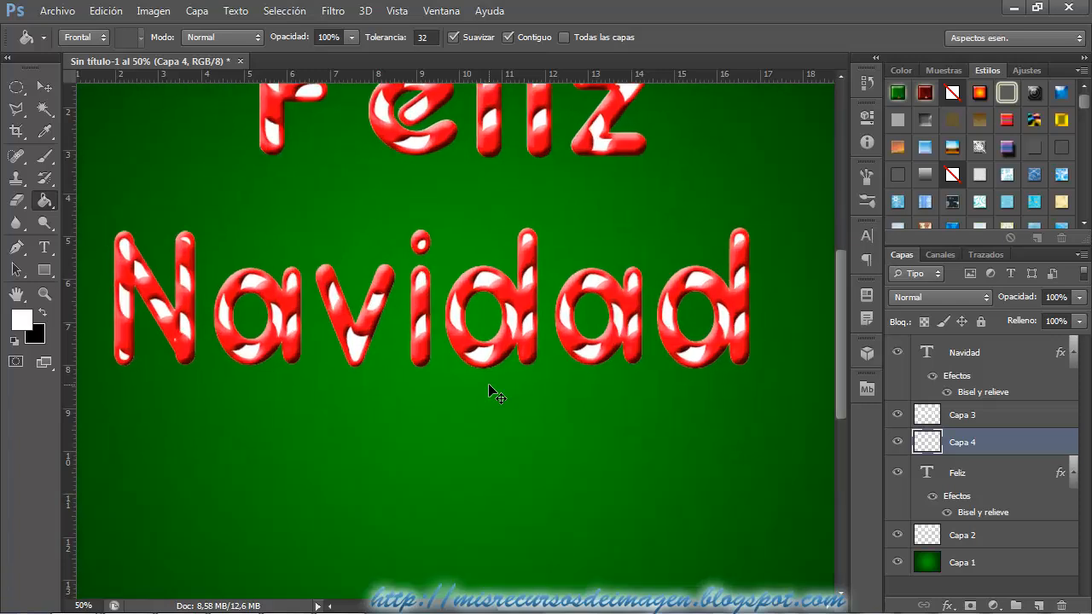
pyautogui.moveTo(570, 610); pyautogui.dragTo(529, 610)
pyautogui.click(44, 155)
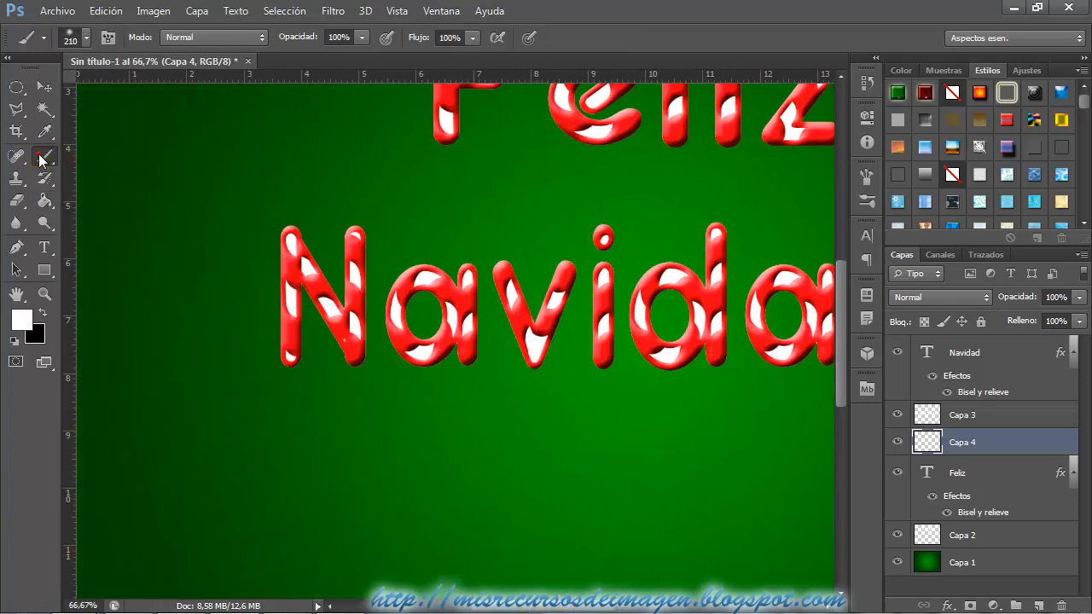
pyautogui.click(86, 37)
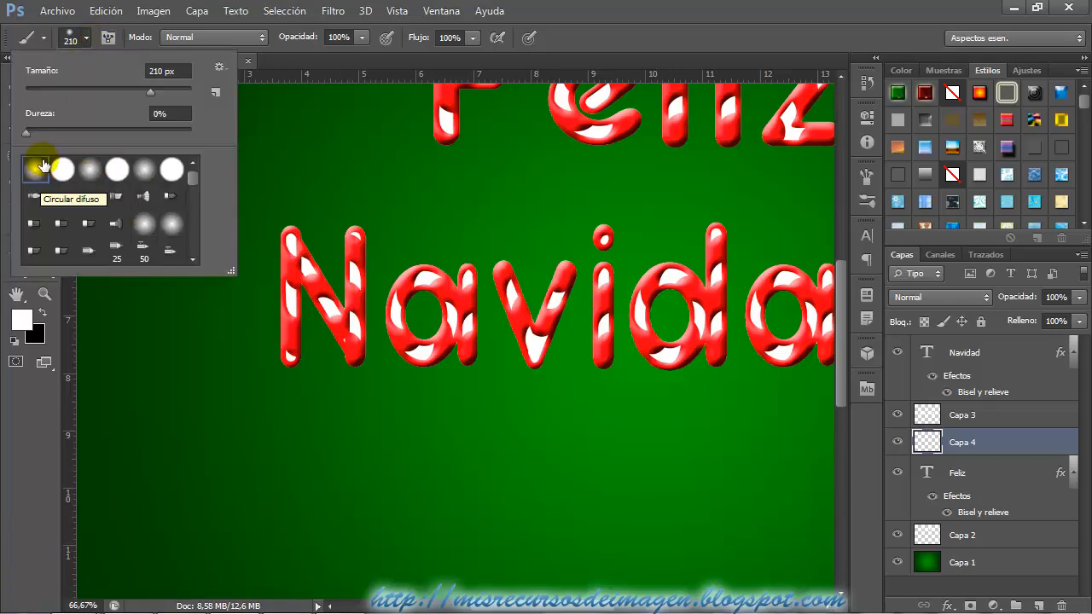
pyautogui.moveTo(24, 135); pyautogui.dragTo(108, 135)
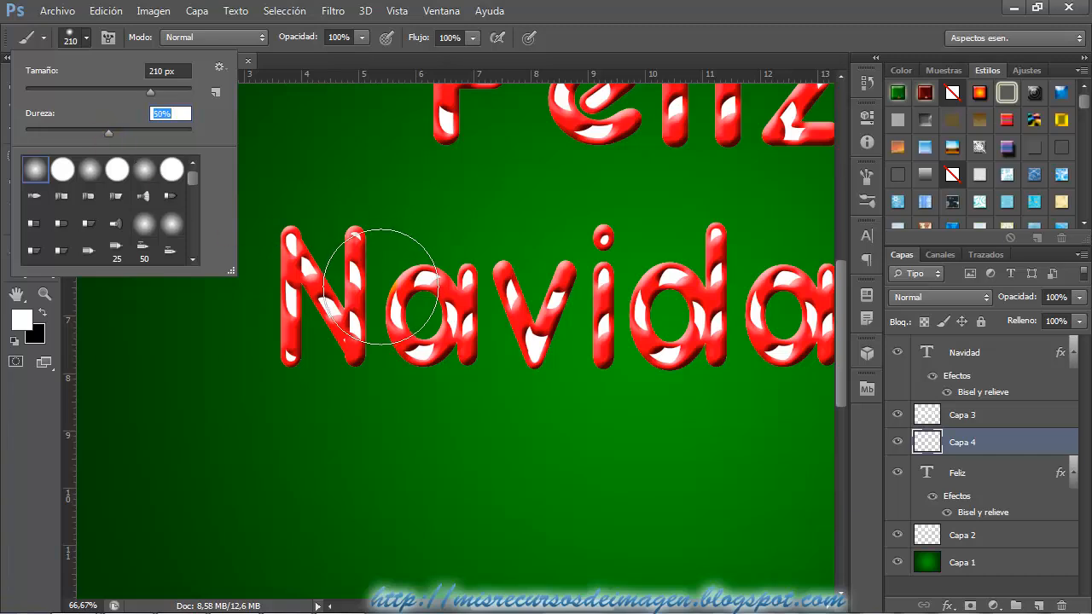
pyautogui.moveTo(379, 289); pyautogui.dragTo(323, 297)
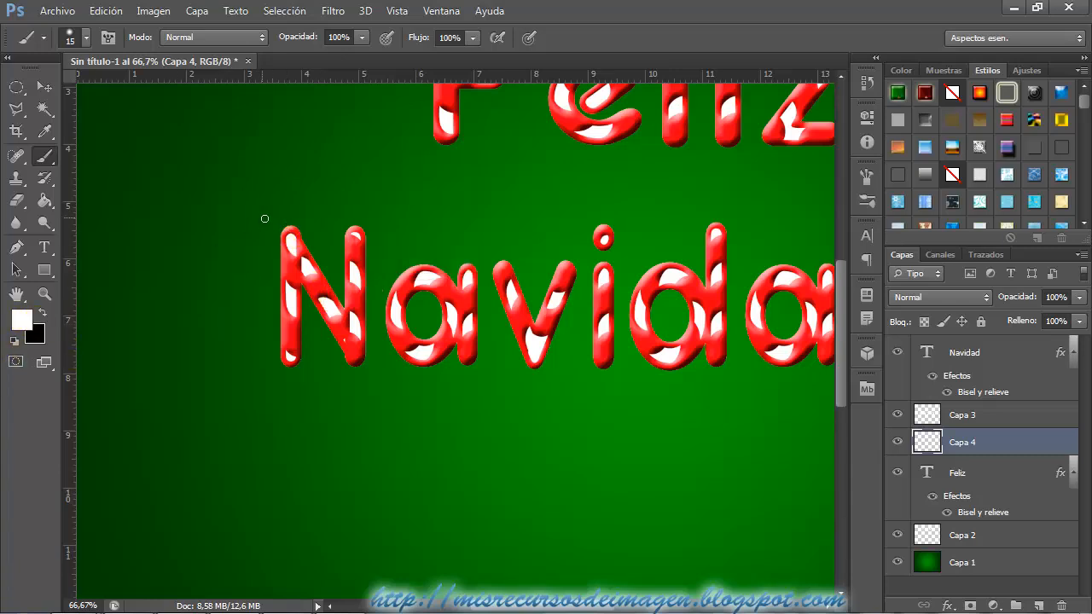
# Dab white on top of the N of "Navidad" and move the Capa 4 layer to the top of the layer stack.
pyautogui.click(287, 227)
pyautogui.click(1007, 449)
pyautogui.moveTo(1009, 450); pyautogui.dragTo(1008, 346)
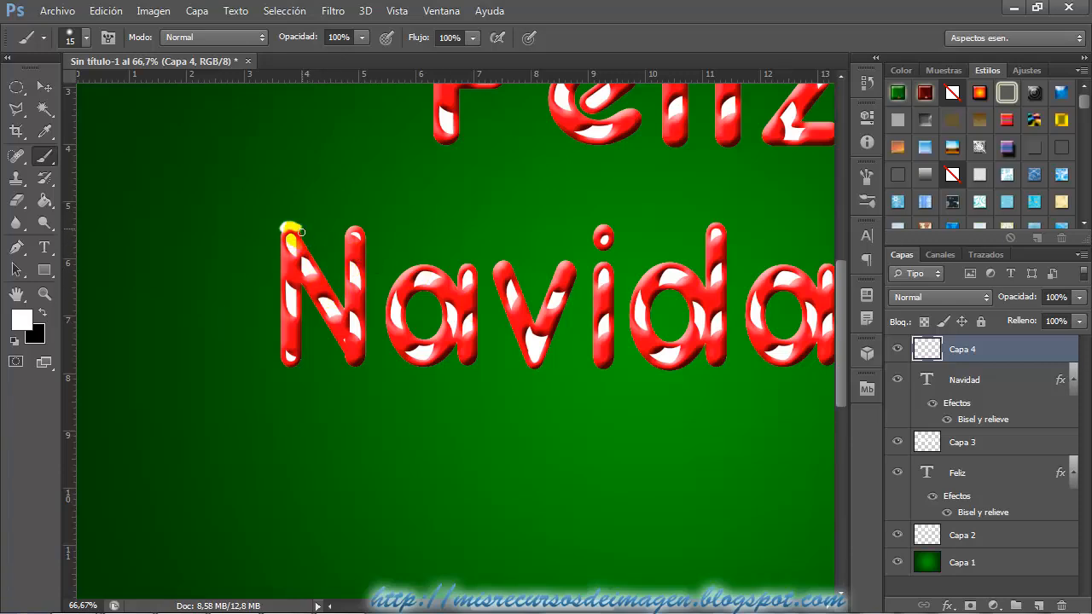
# Paint white snow along the upper edges of the N, a, v, i and first d of "Navidad", reducing the brush to 12 px.
pyautogui.moveTo(294, 230); pyautogui.dragTo(285, 227)
pyautogui.keyDown('alt'); pyautogui.rightClick(355, 318); pyautogui.keyUp('alt')
pyautogui.moveTo(353, 323); pyautogui.dragTo(357, 325)
pyautogui.click(344, 308)
pyautogui.moveTo(352, 231); pyautogui.dragTo(364, 228)
pyautogui.moveTo(388, 294)
pyautogui.mouseDown()
pyautogui.moveTo(431, 266)
pyautogui.moveTo(449, 278)
pyautogui.moveTo(475, 266)
pyautogui.mouseUp()
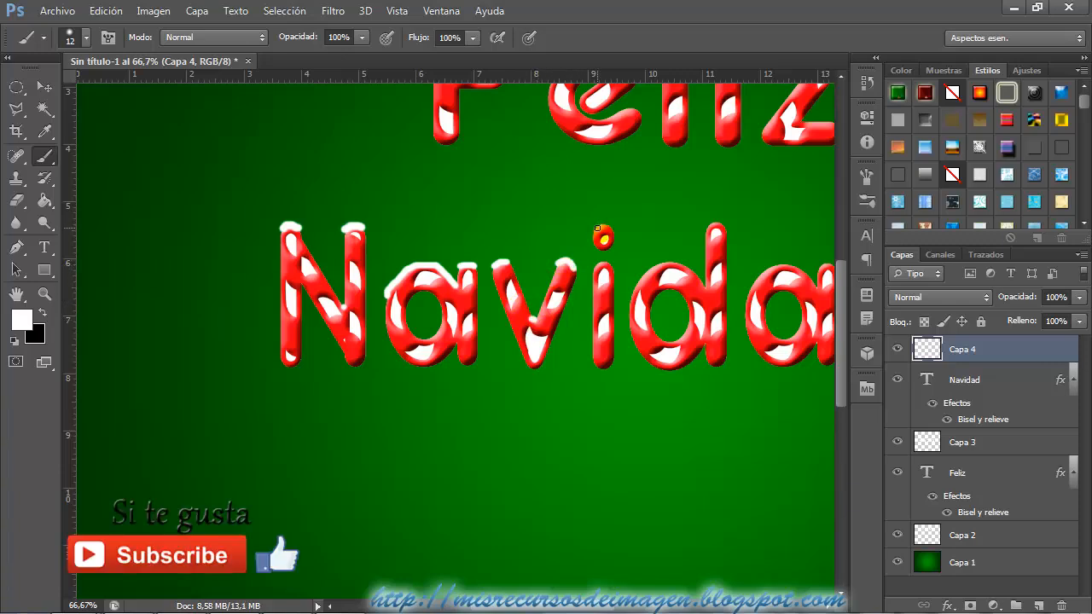
pyautogui.moveTo(601, 227); pyautogui.dragTo(608, 227)
pyautogui.moveTo(647, 271)
pyautogui.mouseDown()
pyautogui.moveTo(681, 261)
pyautogui.moveTo(703, 287)
pyautogui.mouseUp()
pyautogui.moveTo(711, 227); pyautogui.dragTo(727, 236)
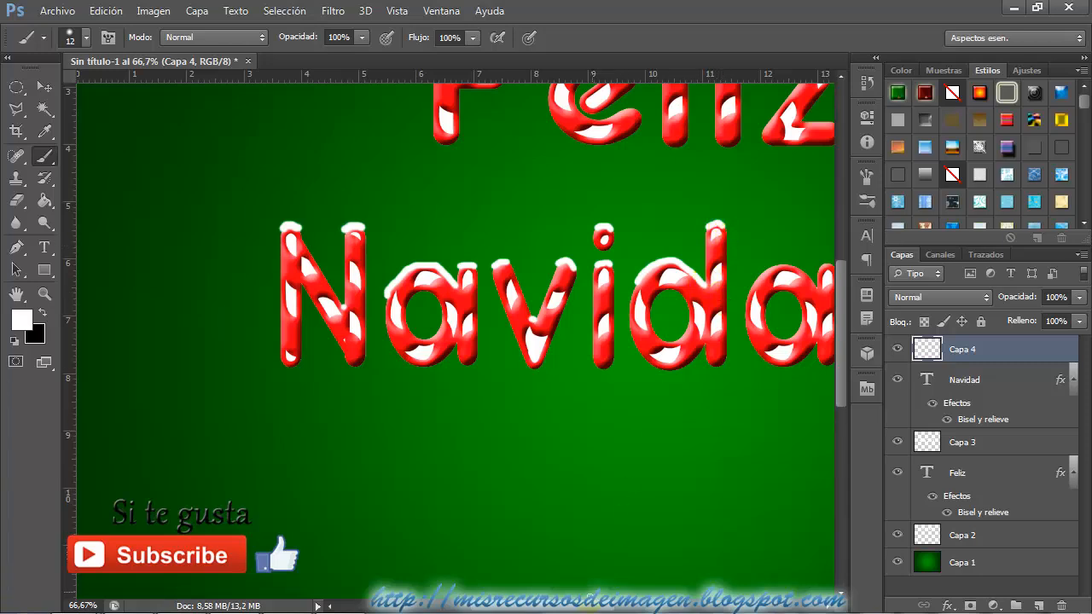
# Paint snow inside the bowls of the a and d letters and along the tops of the last a and d of "Navidad".
pyautogui.moveTo(591, 607); pyautogui.dragTo(629, 606)
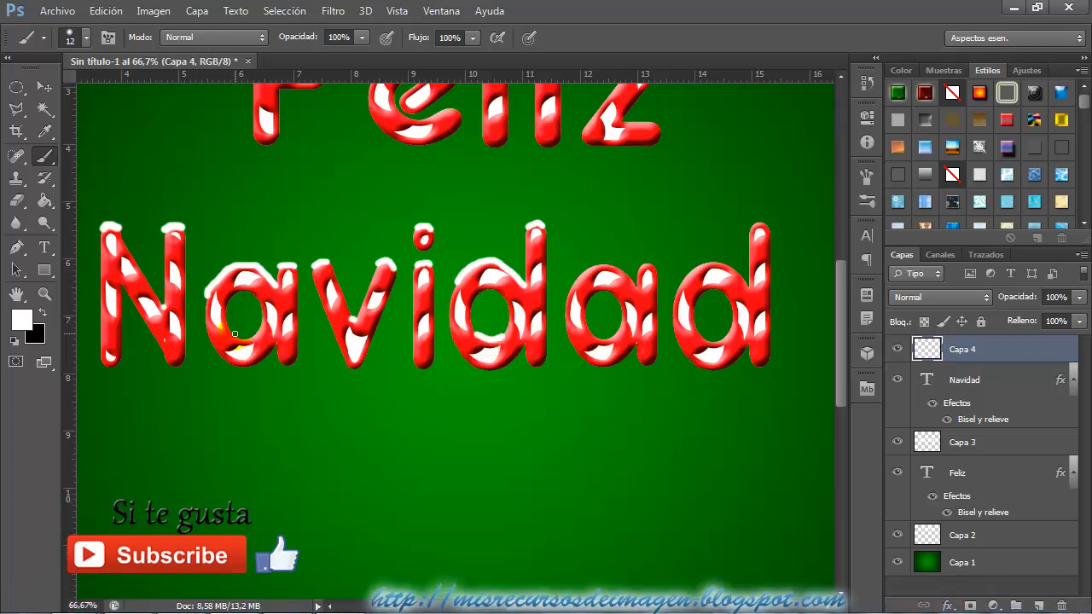
pyautogui.moveTo(235, 337); pyautogui.dragTo(247, 339)
pyautogui.moveTo(575, 280)
pyautogui.mouseDown()
pyautogui.moveTo(597, 266)
pyautogui.moveTo(631, 279)
pyautogui.moveTo(650, 267)
pyautogui.mouseUp()
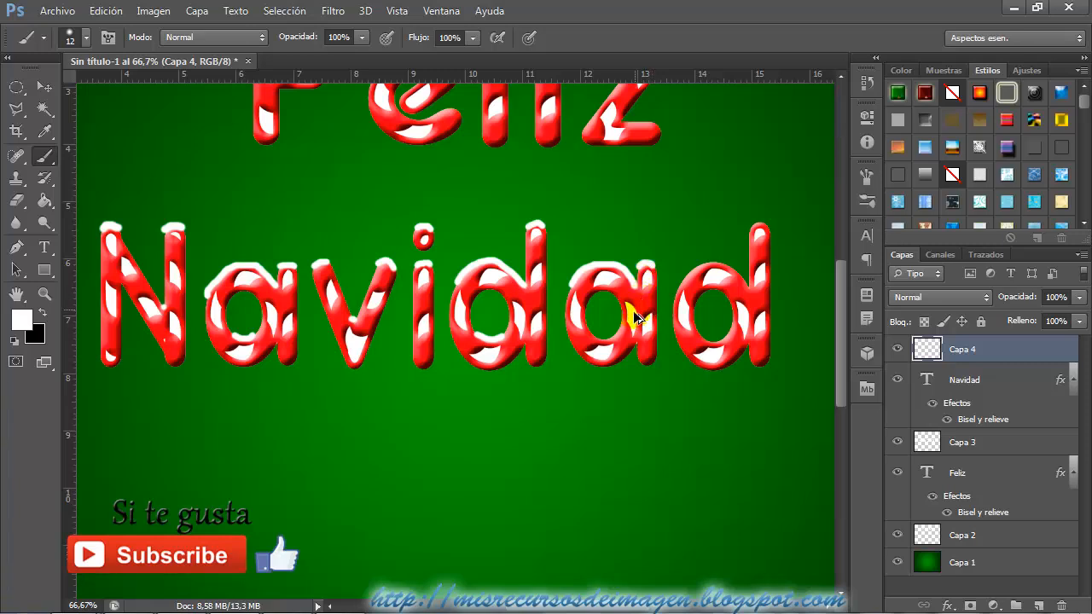
pyautogui.moveTo(630, 317)
pyautogui.mouseDown()
pyautogui.moveTo(605, 341)
pyautogui.moveTo(622, 331)
pyautogui.mouseUp()
pyautogui.moveTo(698, 335); pyautogui.dragTo(721, 339)
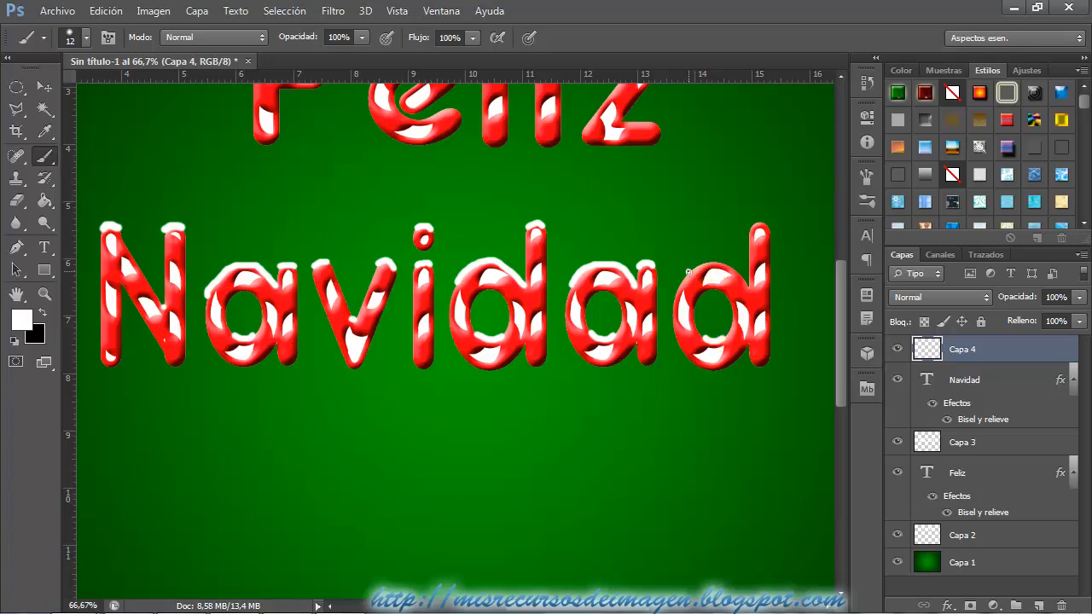
pyautogui.moveTo(709, 265); pyautogui.dragTo(747, 284)
pyautogui.click(761, 228)
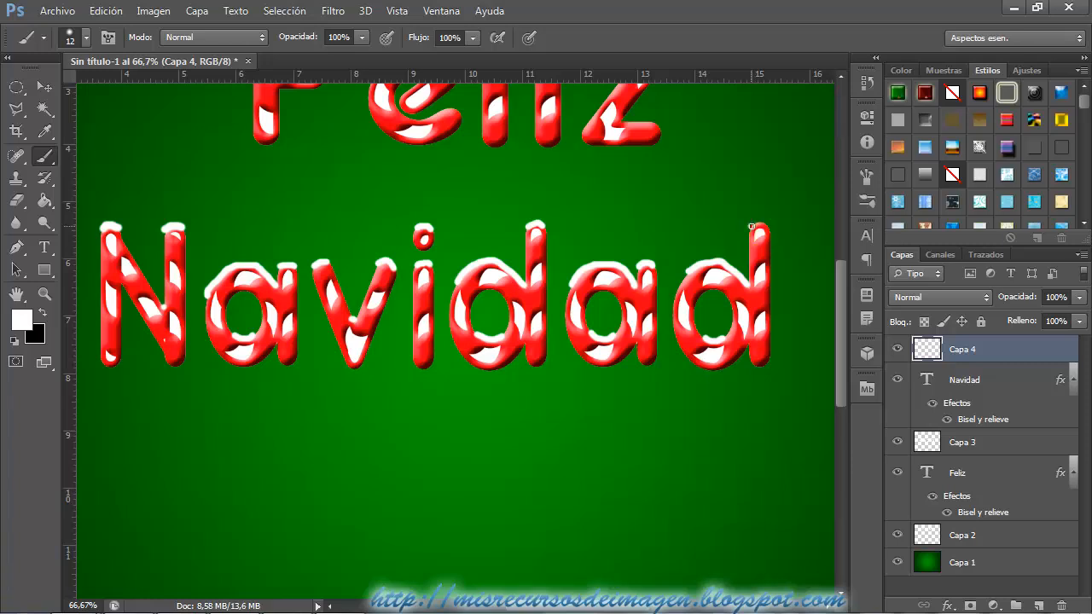
pyautogui.moveTo(755, 226); pyautogui.dragTo(765, 224)
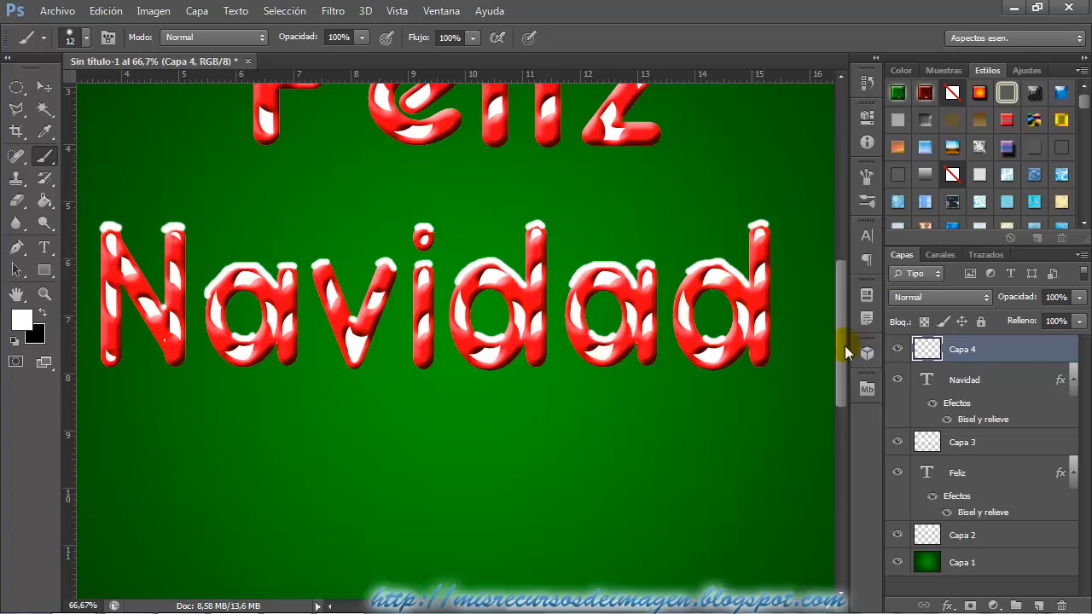
# Paint white snow along the upper edges of the F, e, l and i of "Feliz", including the inner curve of the e.
pyautogui.moveTo(846, 349); pyautogui.dragTo(845, 289)
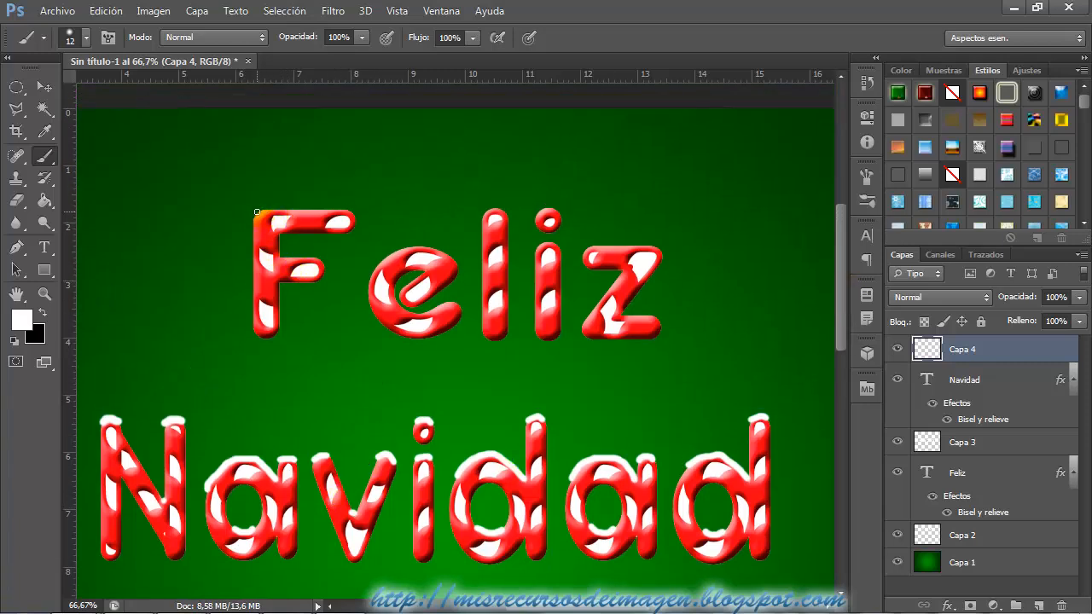
pyautogui.moveTo(259, 210); pyautogui.dragTo(305, 208)
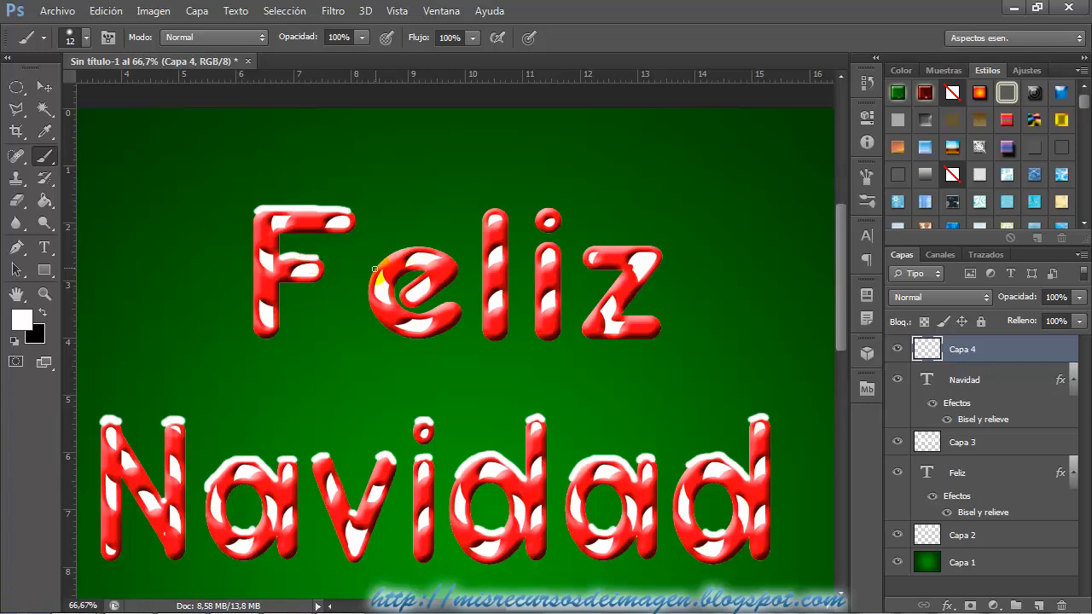
pyautogui.moveTo(391, 254); pyautogui.dragTo(441, 254)
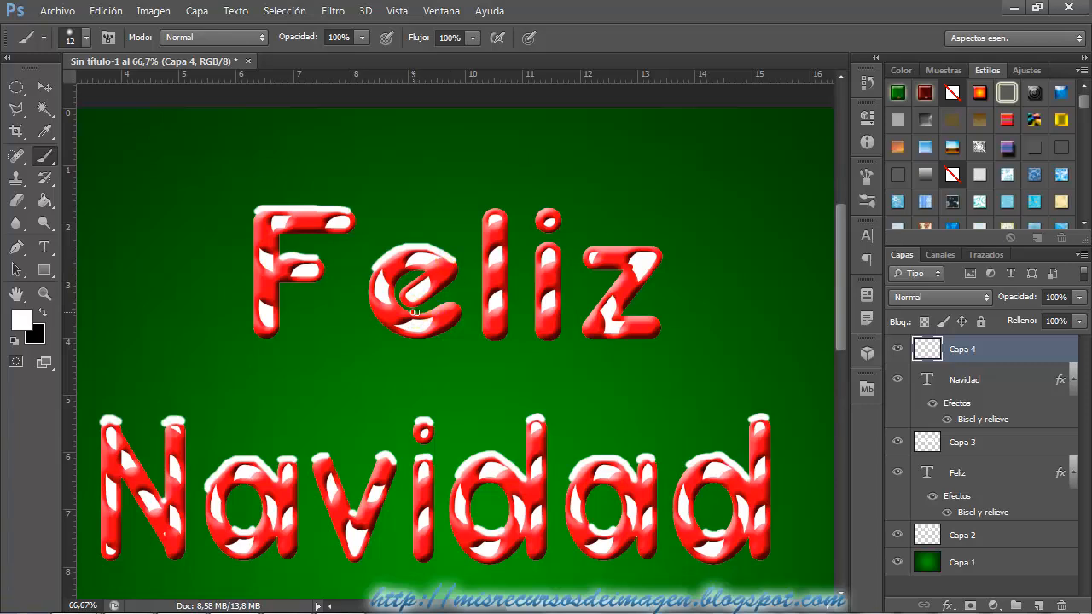
pyautogui.moveTo(413, 313); pyautogui.dragTo(448, 301)
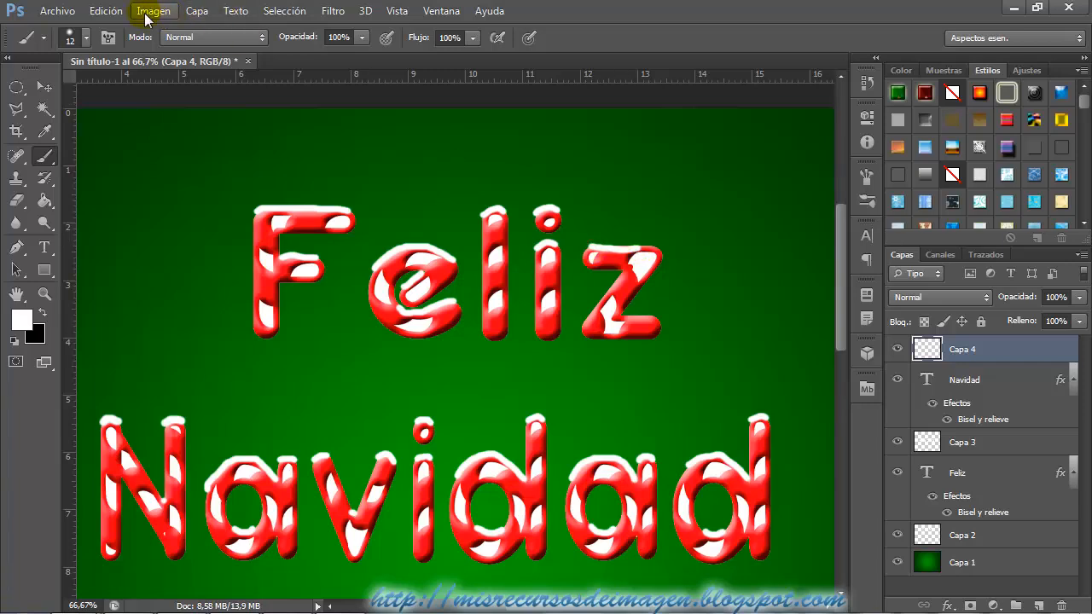
# Step back one brush stroke and paint snow on the top and bottom bars of the z in "Feliz".
pyautogui.click(106, 10)
pyautogui.click(150, 58)
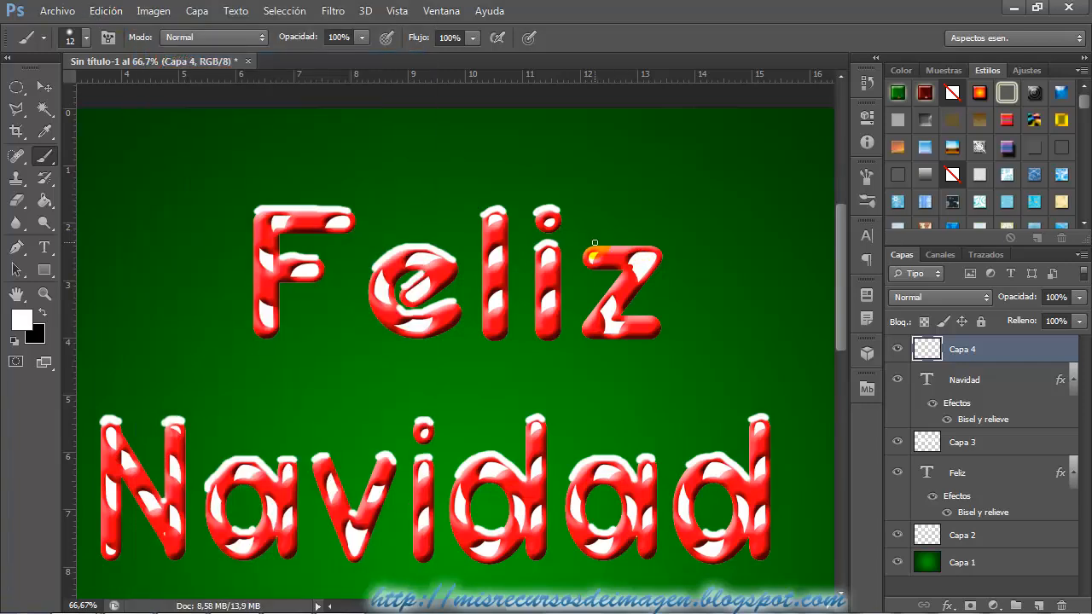
pyautogui.moveTo(620, 244); pyautogui.dragTo(642, 245)
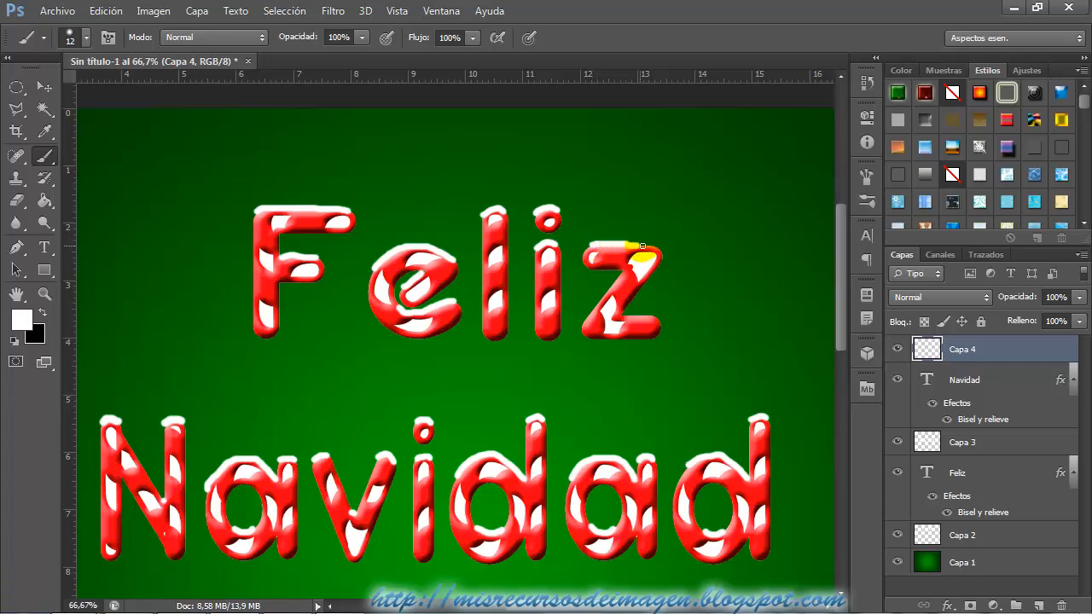
pyautogui.moveTo(636, 314)
pyautogui.mouseDown()
pyautogui.moveTo(621, 313)
pyautogui.moveTo(633, 314)
pyautogui.moveTo(614, 328)
pyautogui.mouseUp()
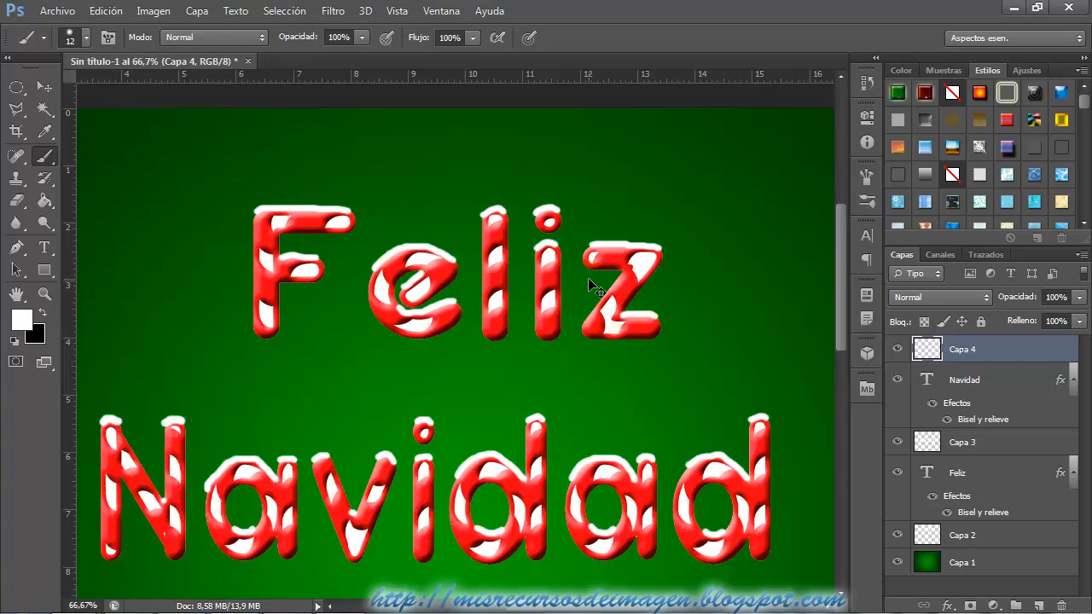
pyautogui.hotkey('ctrl', '-')
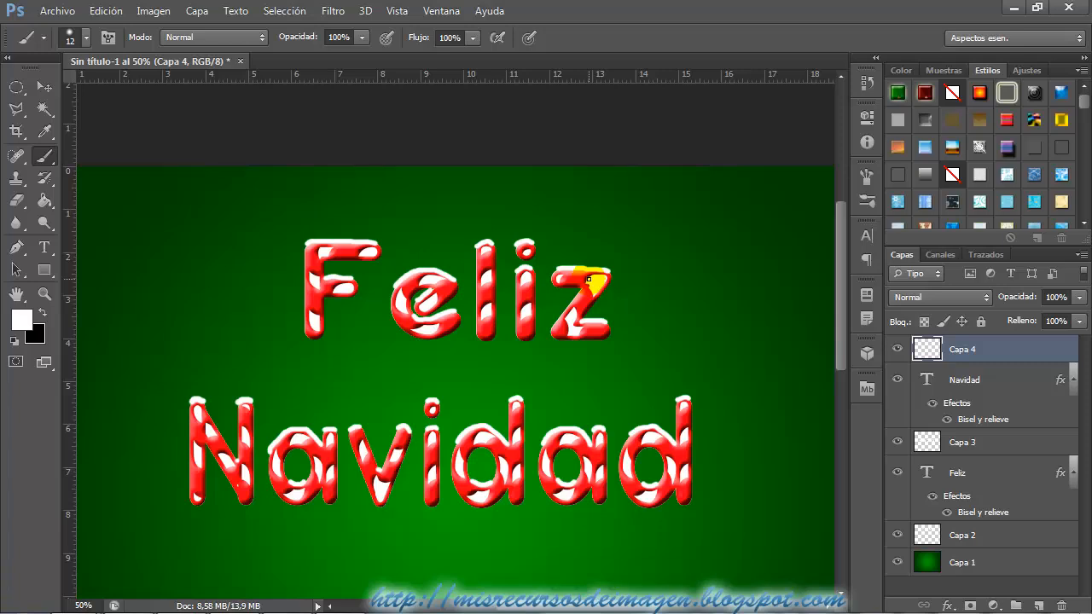
pyautogui.hotkey('ctrl', '-')
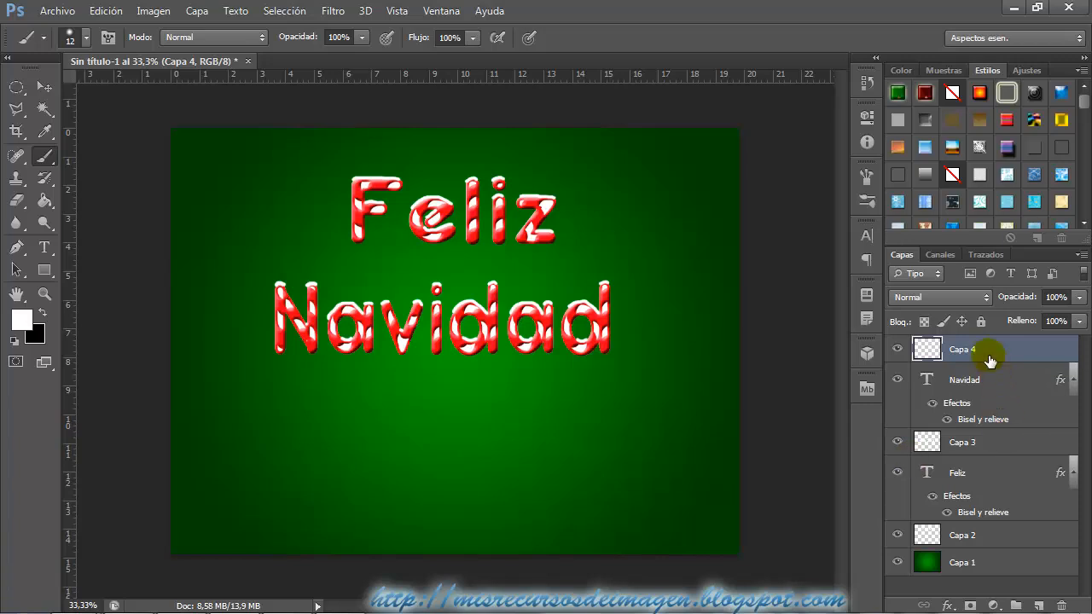
# Create a layer group named "Textos".
pyautogui.click(1017, 604)
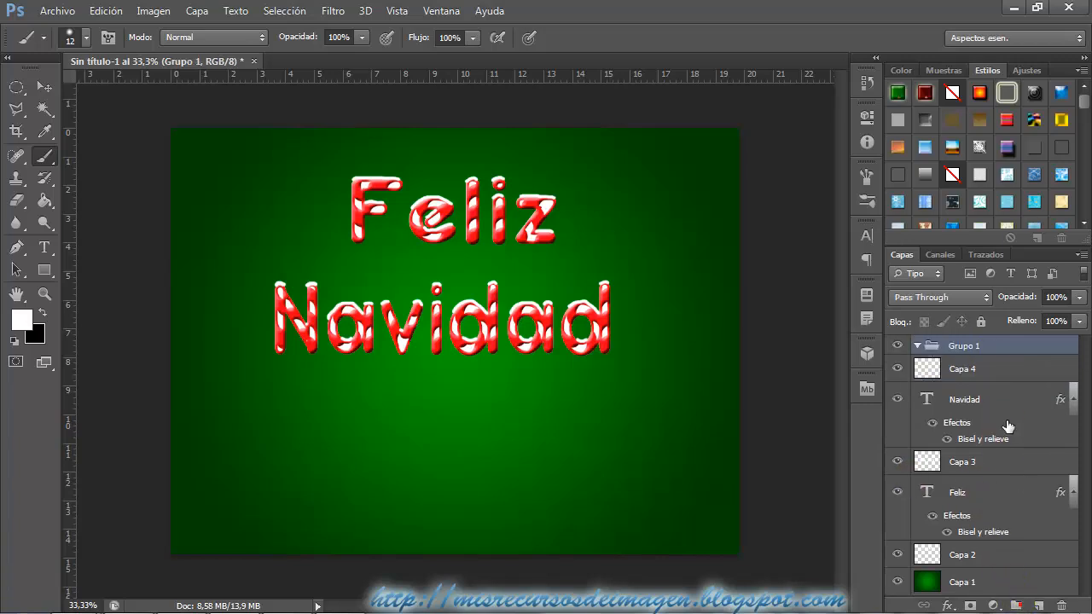
pyautogui.doubleClick(973, 347)
pyautogui.write('Textos')
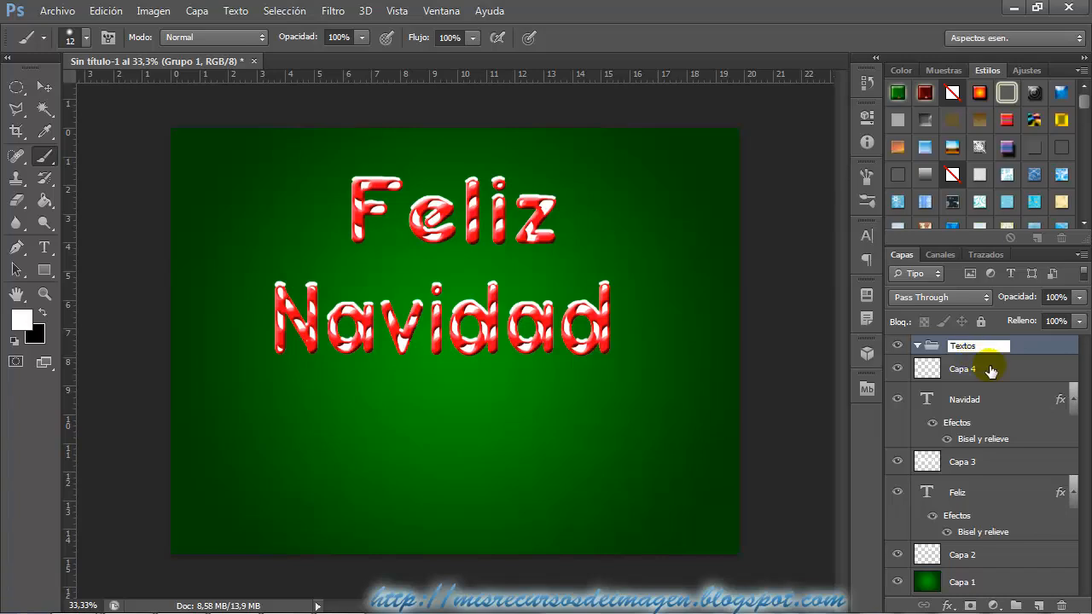
# Move the layers from Capa 4 down to Capa 2, including both text layers, into the Textos group.
pyautogui.click(981, 369)
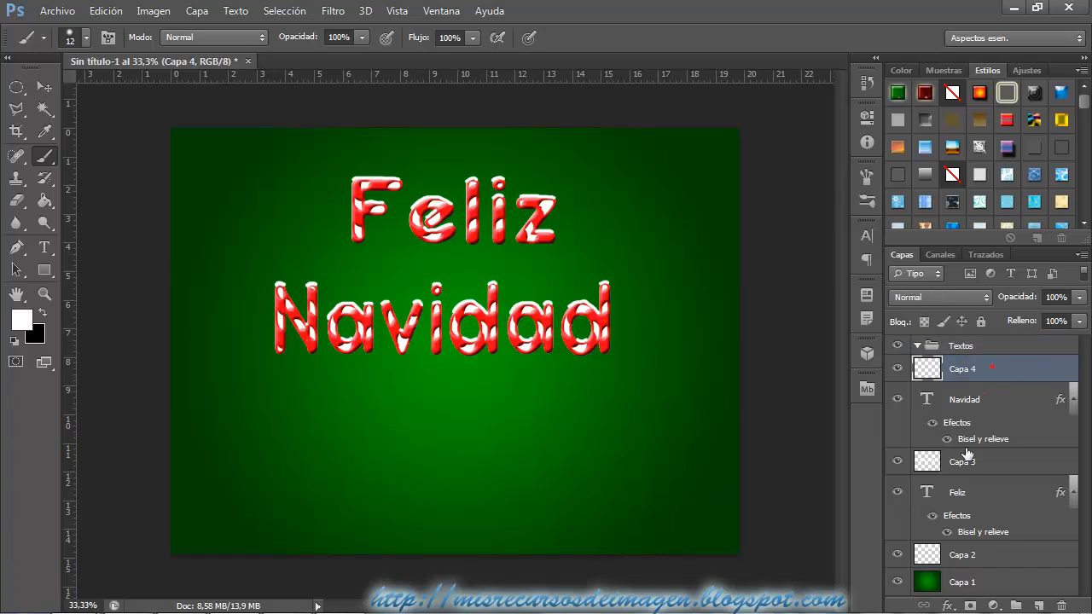
pyautogui.keyDown('shift'); pyautogui.click(965, 551); pyautogui.keyUp('shift')
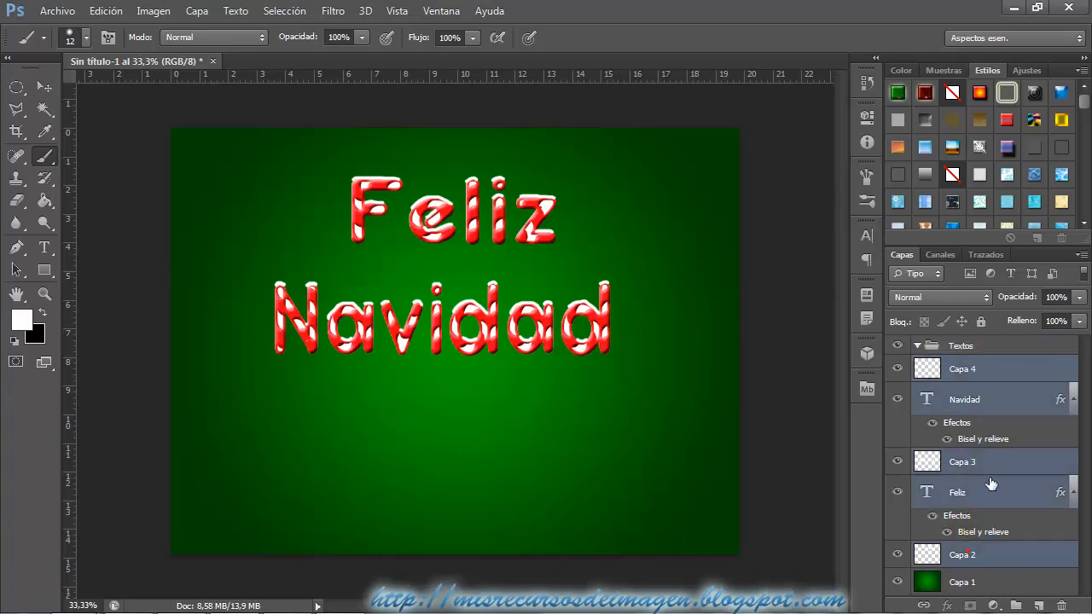
pyautogui.keyDown('ctrl'); pyautogui.click(962, 554); pyautogui.keyUp('ctrl')
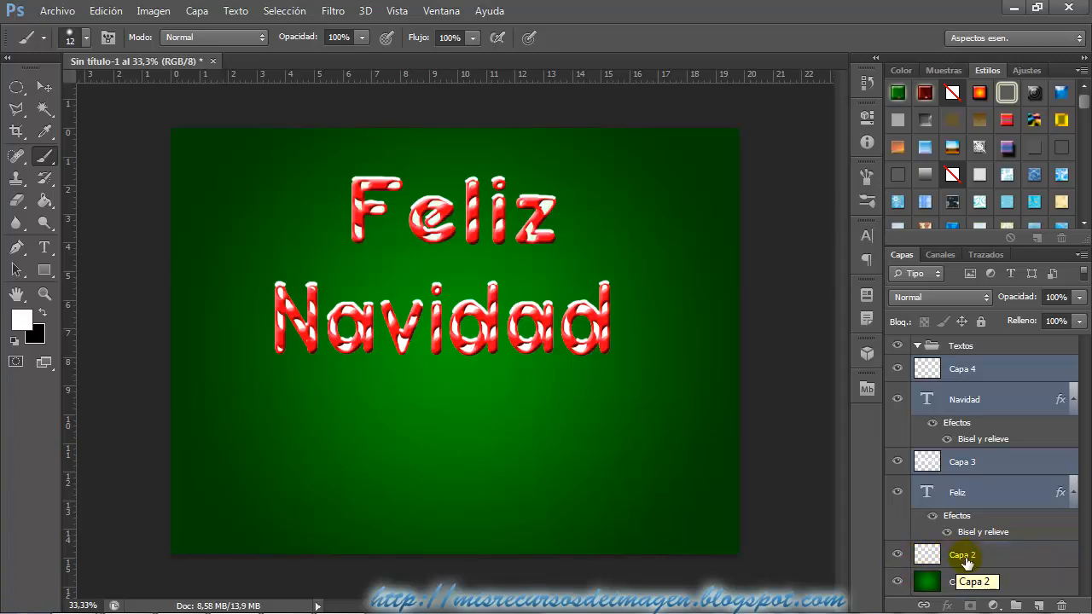
pyautogui.keyDown('ctrl'); pyautogui.click(977, 560); pyautogui.keyUp('ctrl')
pyautogui.moveTo(975, 370); pyautogui.dragTo(977, 355)
# Rename the Capa 4 layer as "Nieve".
pyautogui.click(974, 372)
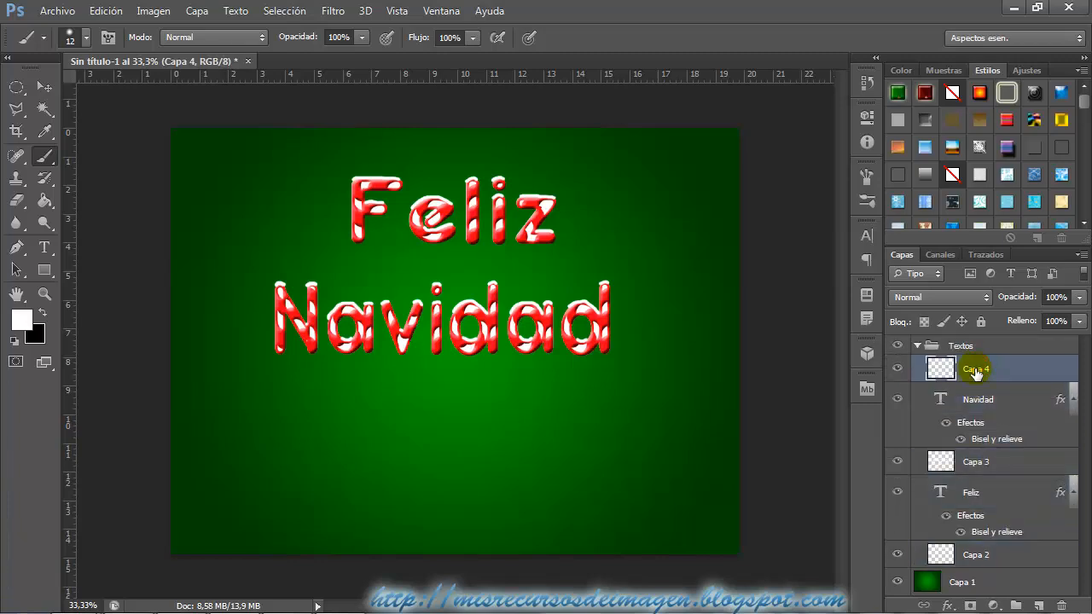
pyautogui.doubleClick(975, 371)
pyautogui.write('Nieve')
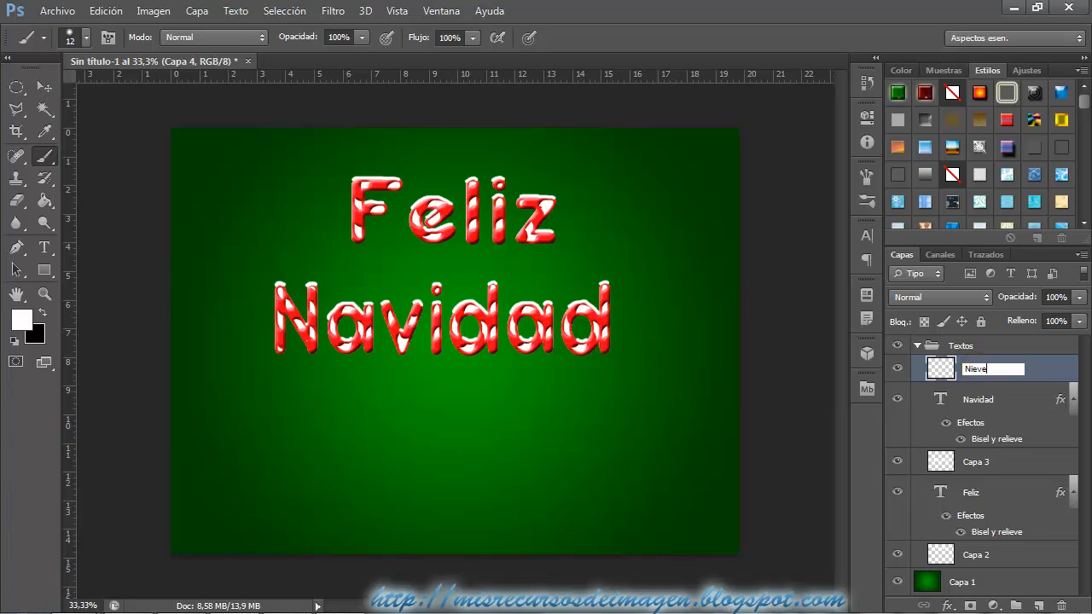
pyautogui.click(1051, 369)
# Rename the Capa 3 layer as "Fondo blanco".
pyautogui.click(991, 404)
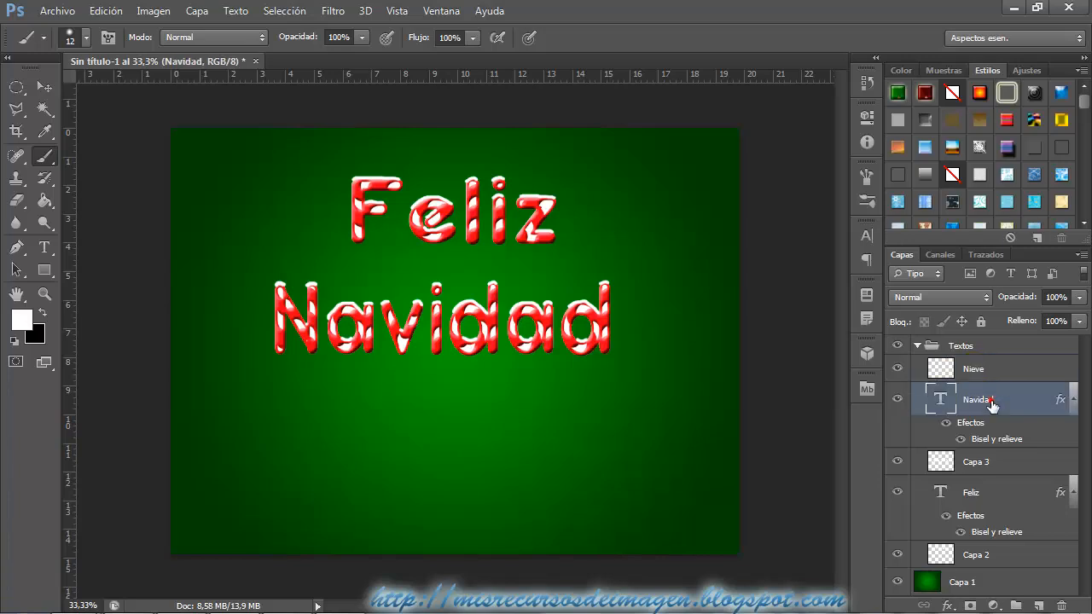
pyautogui.click(978, 463)
pyautogui.doubleClick(978, 463)
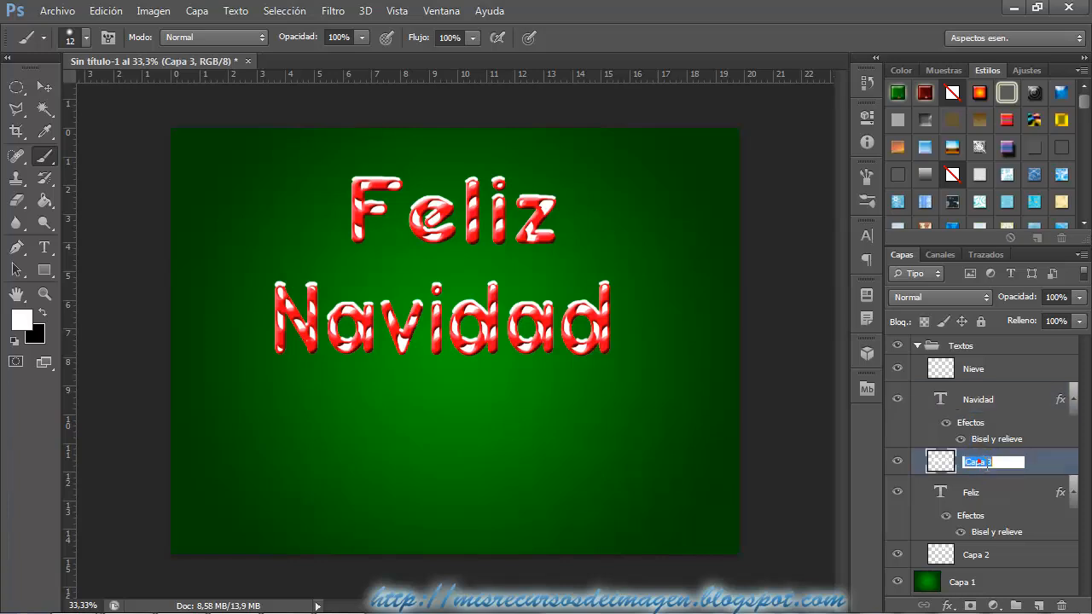
pyautogui.write('Fon')
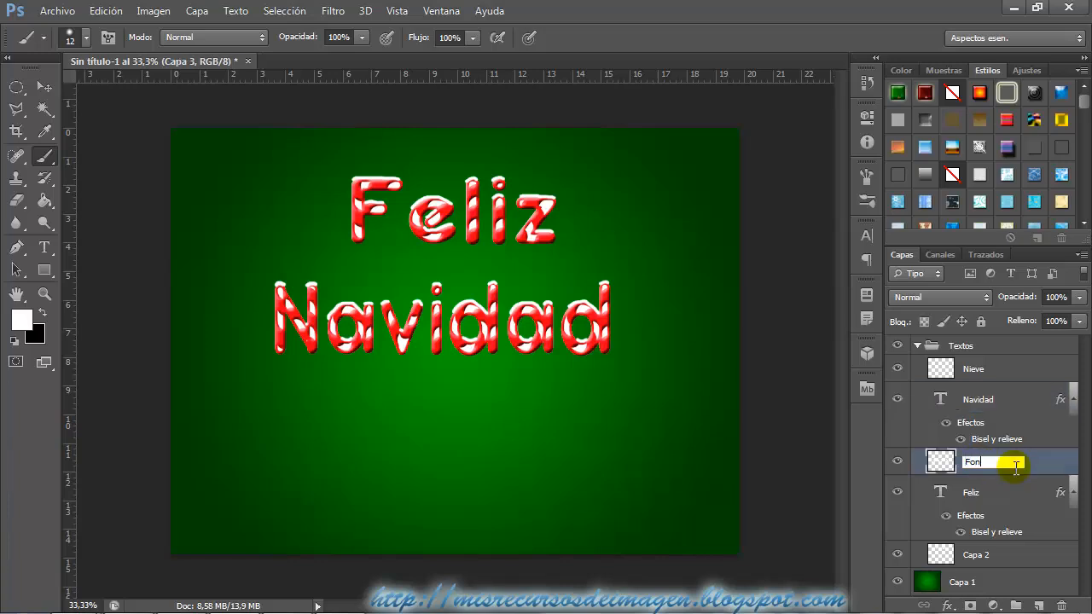
pyautogui.write('do blanco')
pyautogui.press('Return')
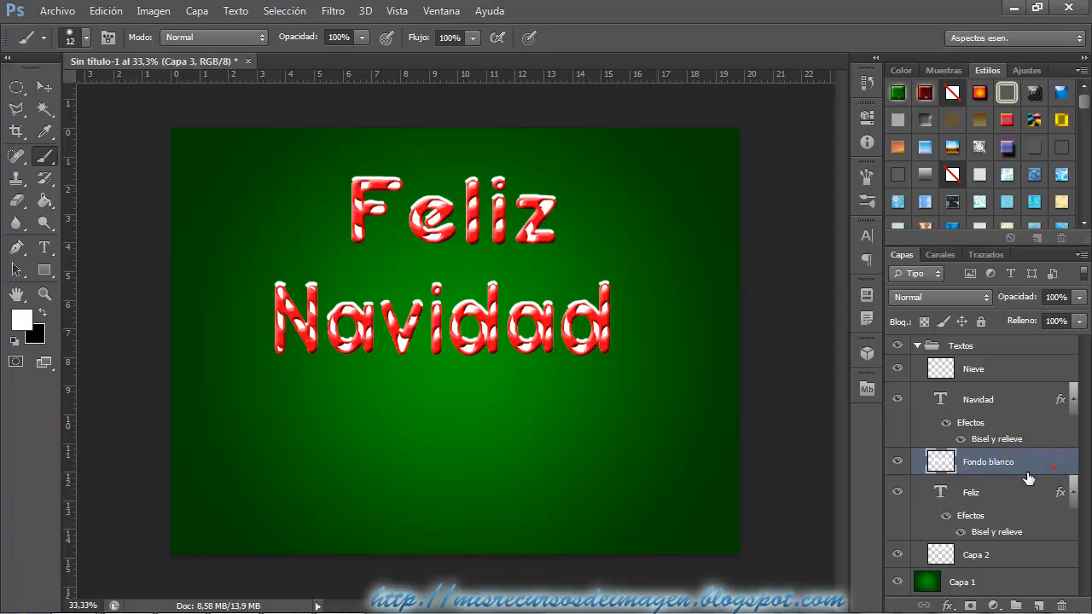
# Rename the Capa 2 layer in the Textos group as "Fondo blanco" and collapse the group.
pyautogui.click(977, 554)
pyautogui.doubleClick(978, 555)
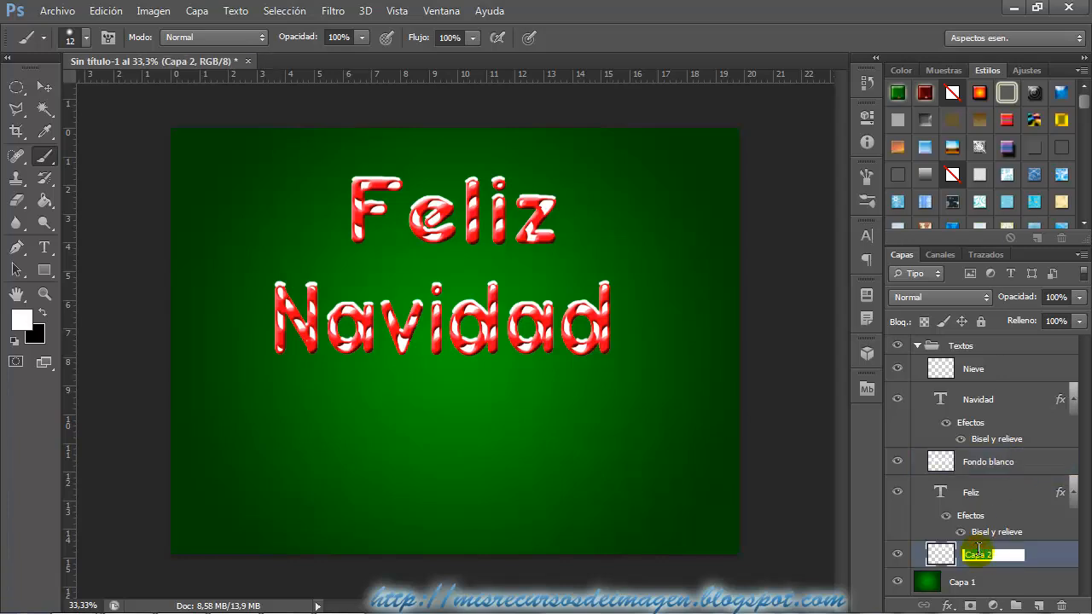
pyautogui.write('Fondo blanco')
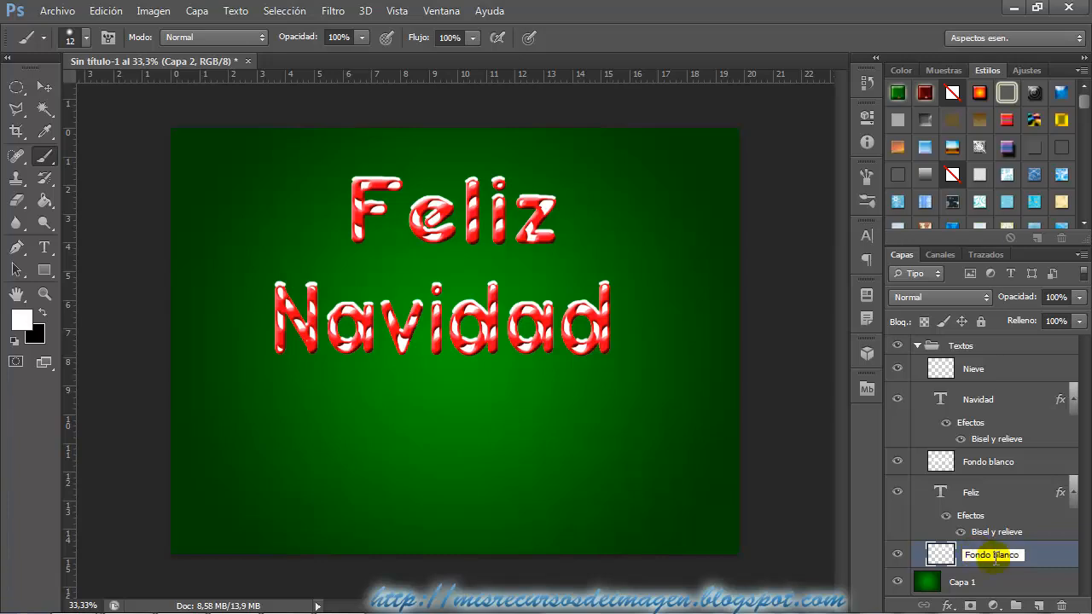
pyautogui.press('Return')
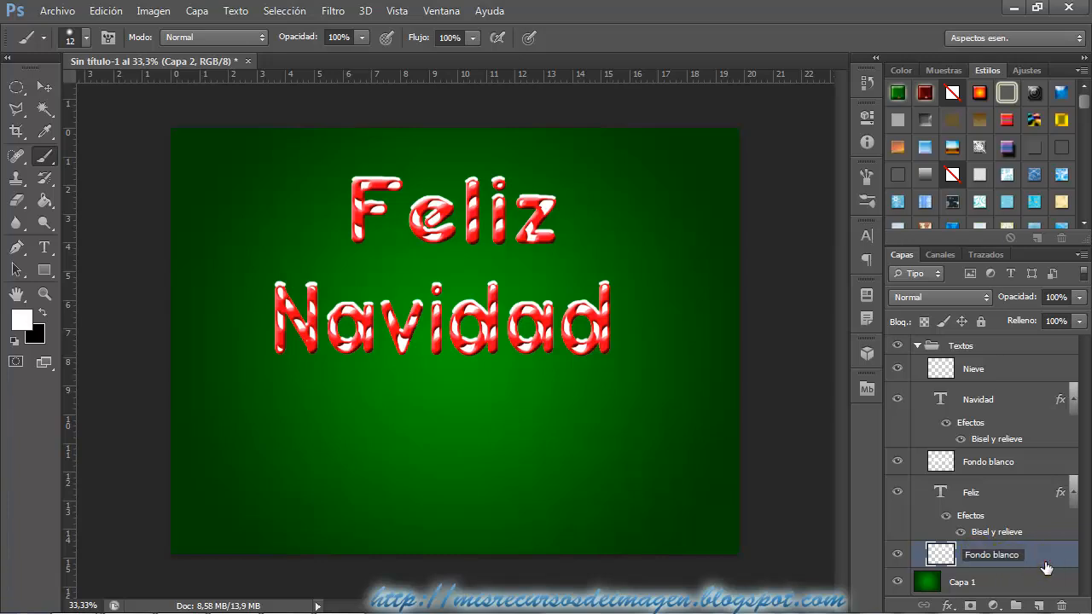
pyautogui.click(918, 346)
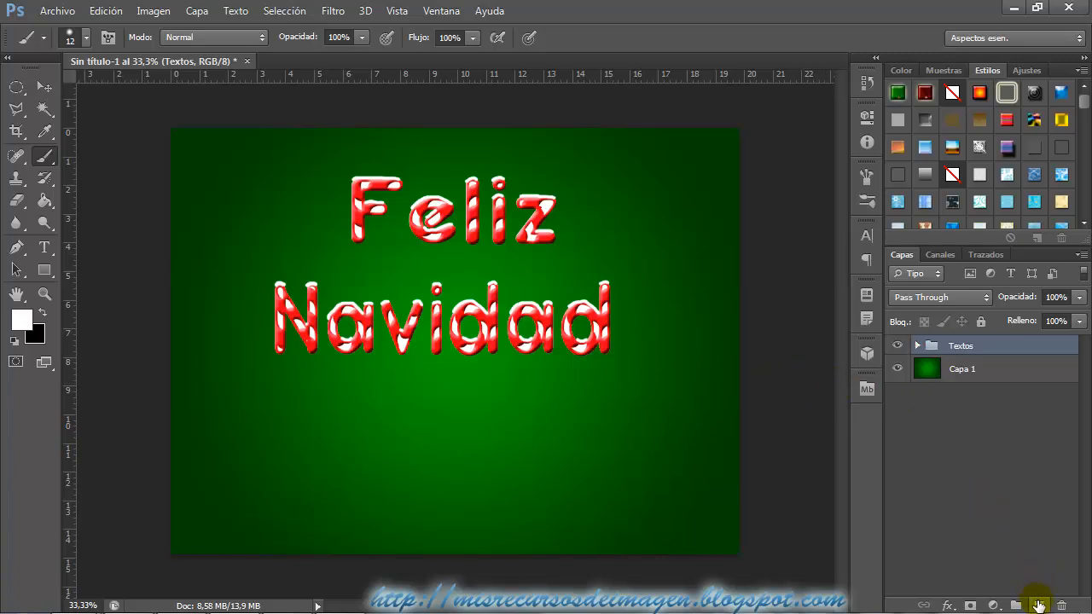
# Add a new empty layer directly above the green gradient layer Capa 1, below the Textos group.
pyautogui.click(982, 353)
pyautogui.click(987, 371)
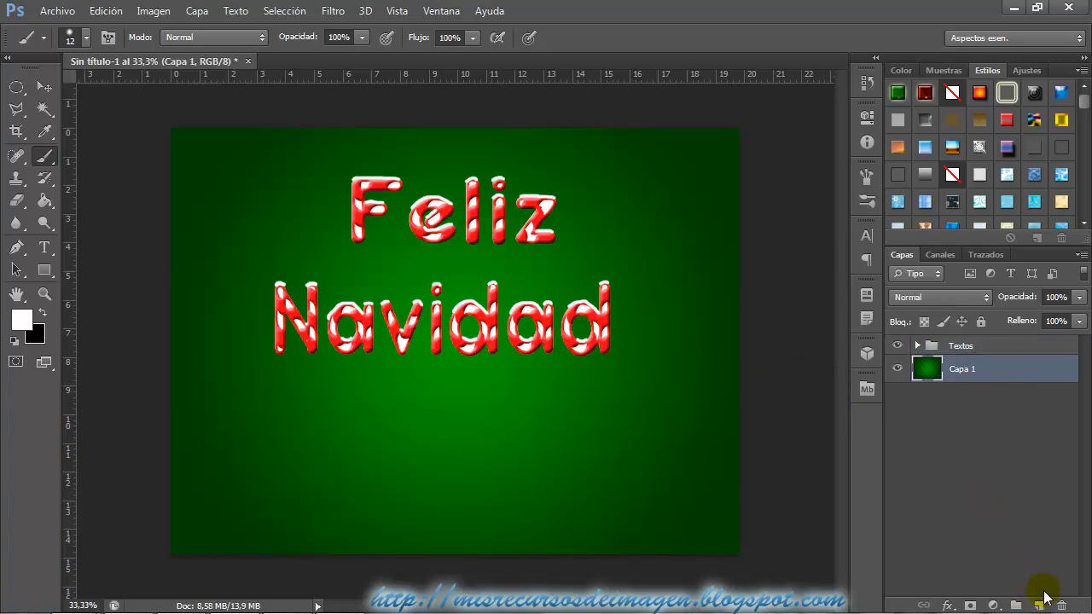
pyautogui.click(1038, 605)
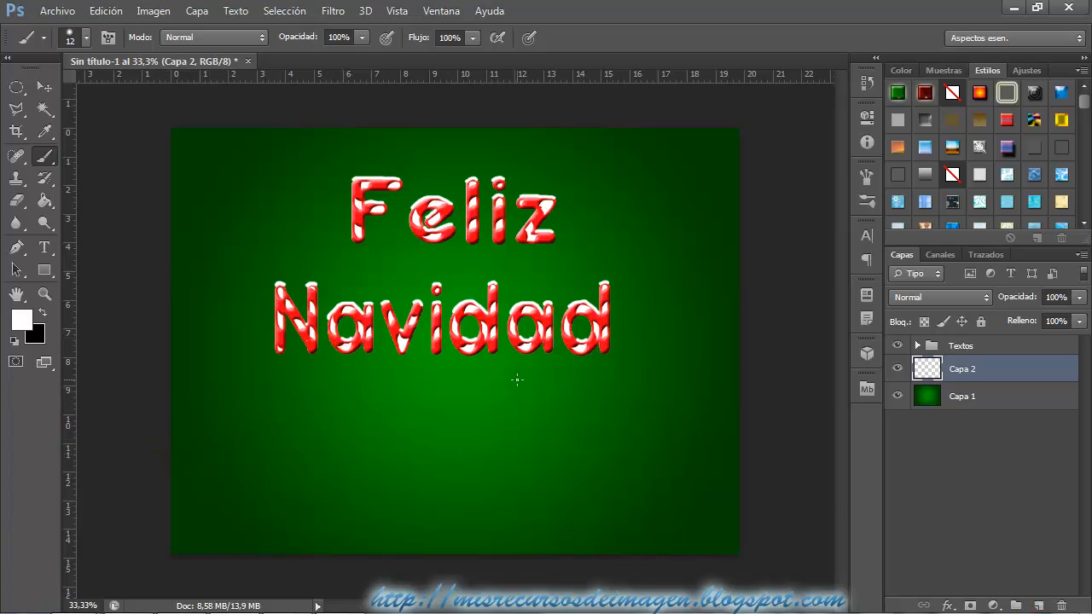
pyautogui.moveTo(224, 611)
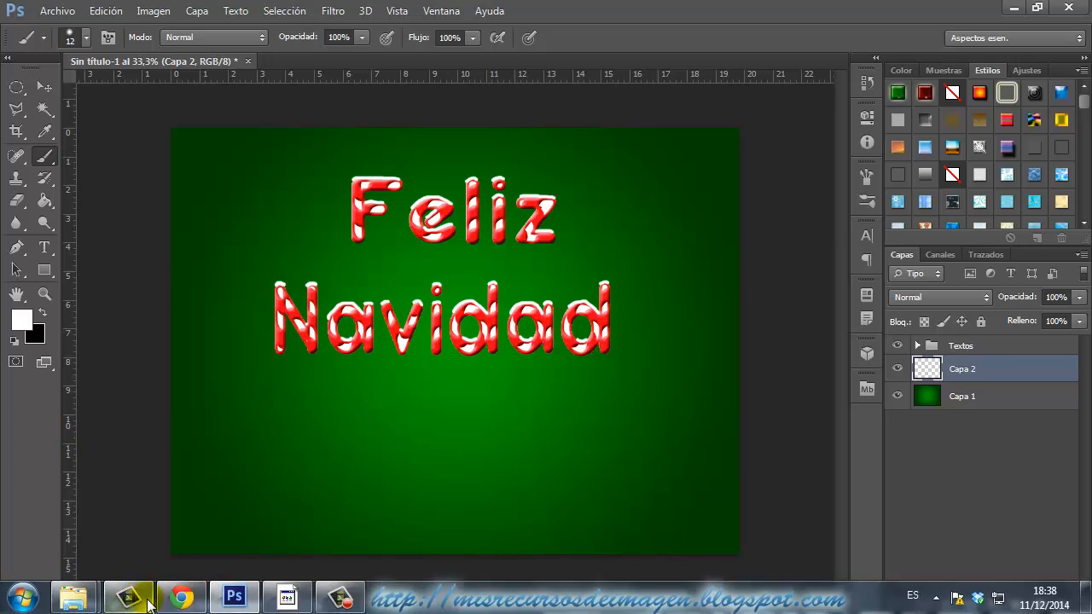
pyautogui.moveTo(75, 597)
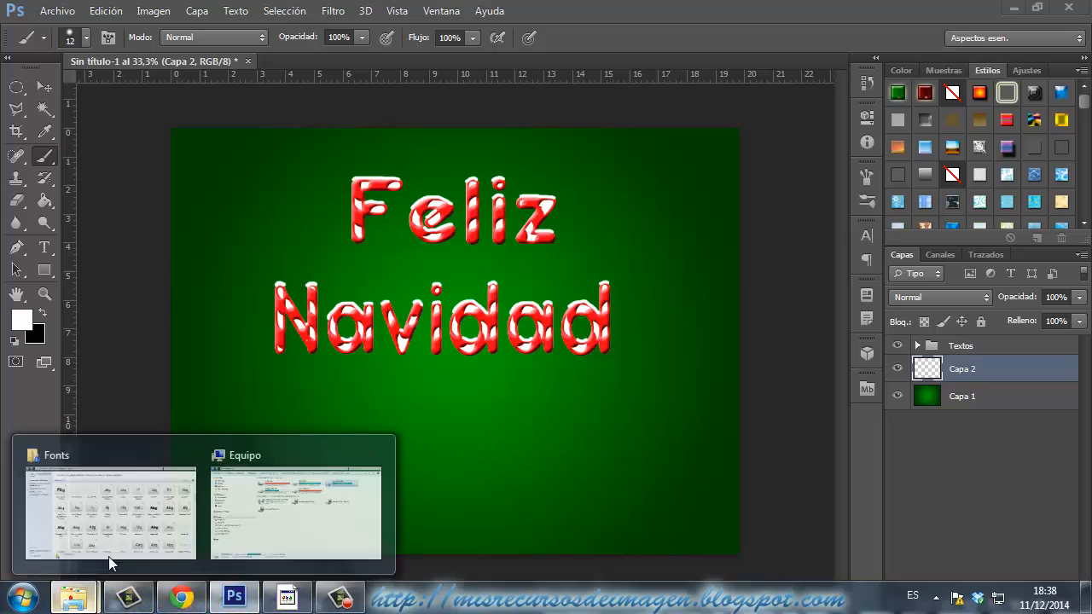
pyautogui.click(276, 525)
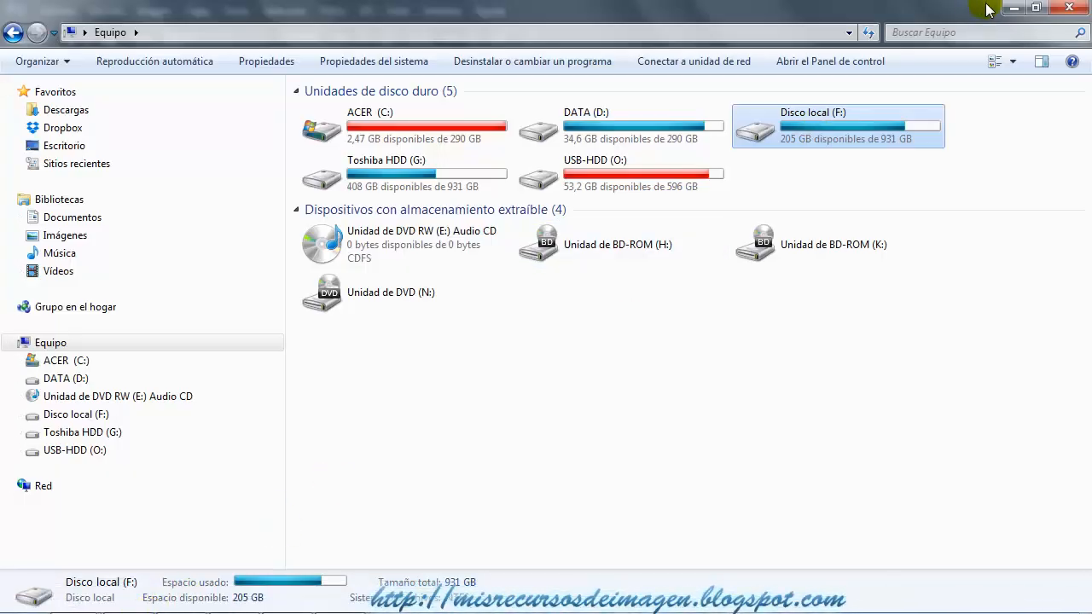
pyautogui.click(1014, 7)
# Switch to Windows Explorer and open USB-HDD (O:) > Recursos Photoshop Organizados > Tutoriales Youtube > Tutorial Texto Nevado.
pyautogui.moveTo(72, 612)
pyautogui.moveTo(95, 544)
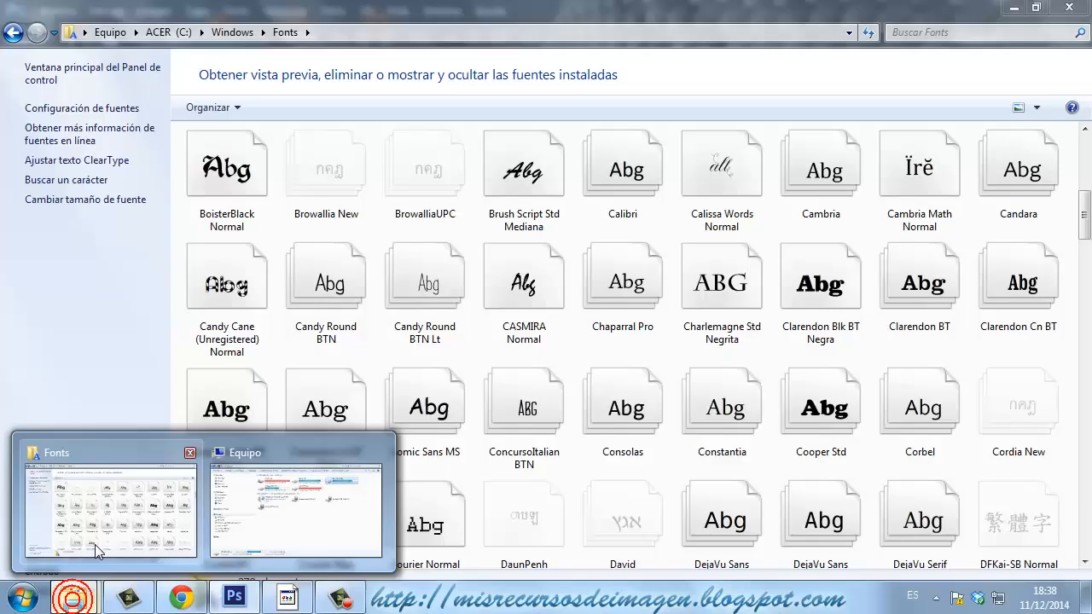
pyautogui.click(146, 536)
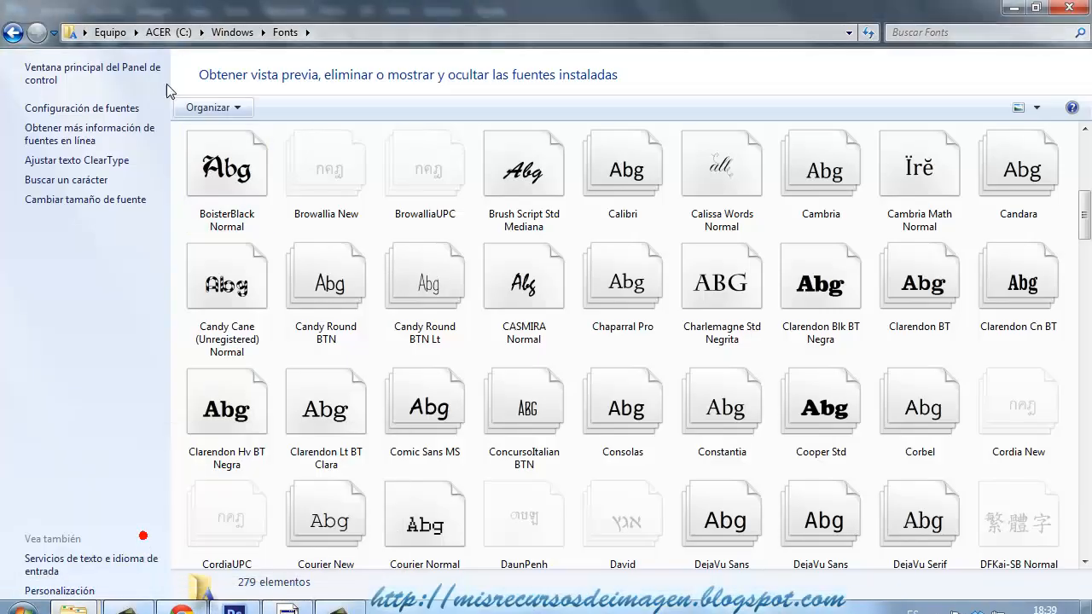
pyautogui.click(117, 31)
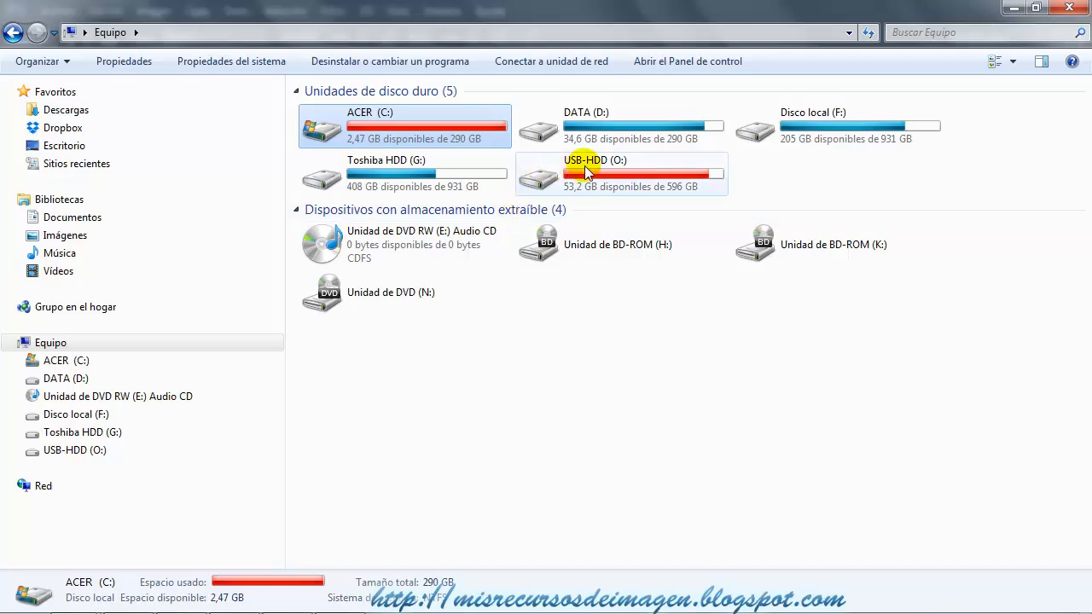
pyautogui.doubleClick(522, 166)
pyautogui.scroll(-2, 504, 256)
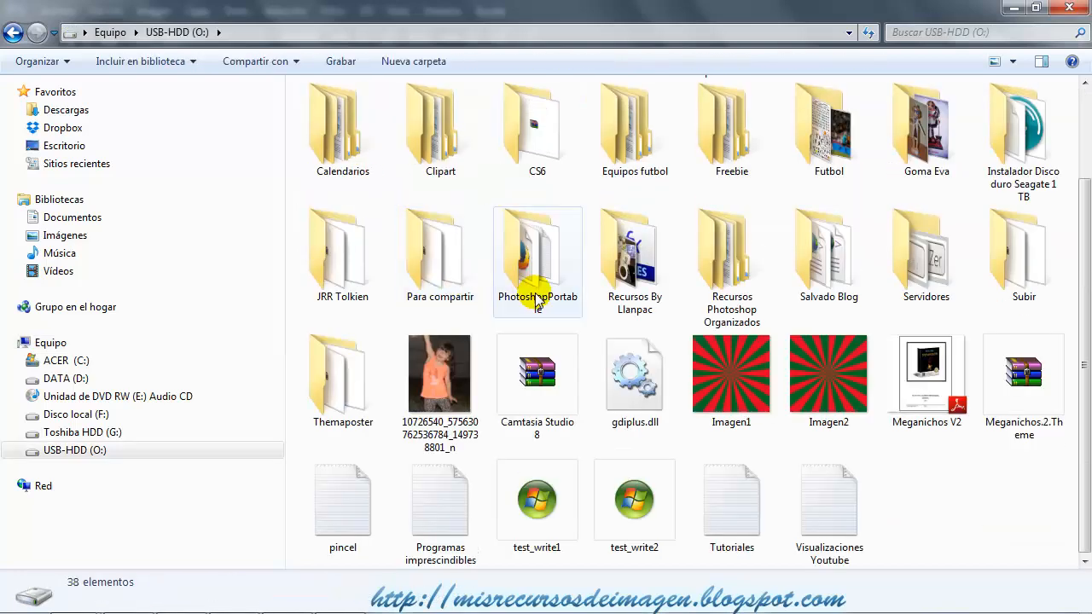
pyautogui.doubleClick(726, 271)
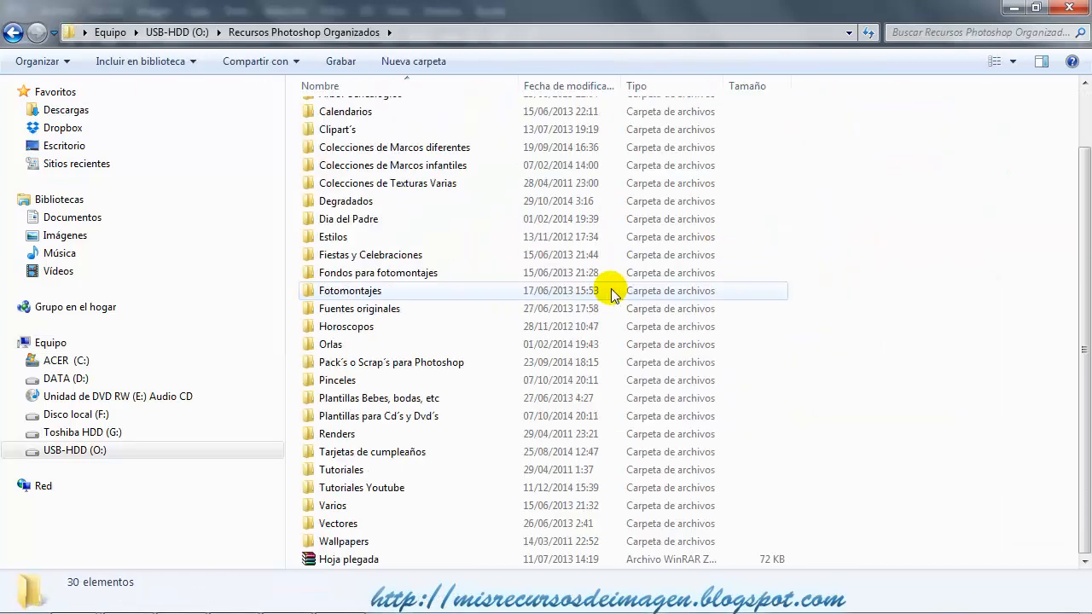
pyautogui.doubleClick(380, 492)
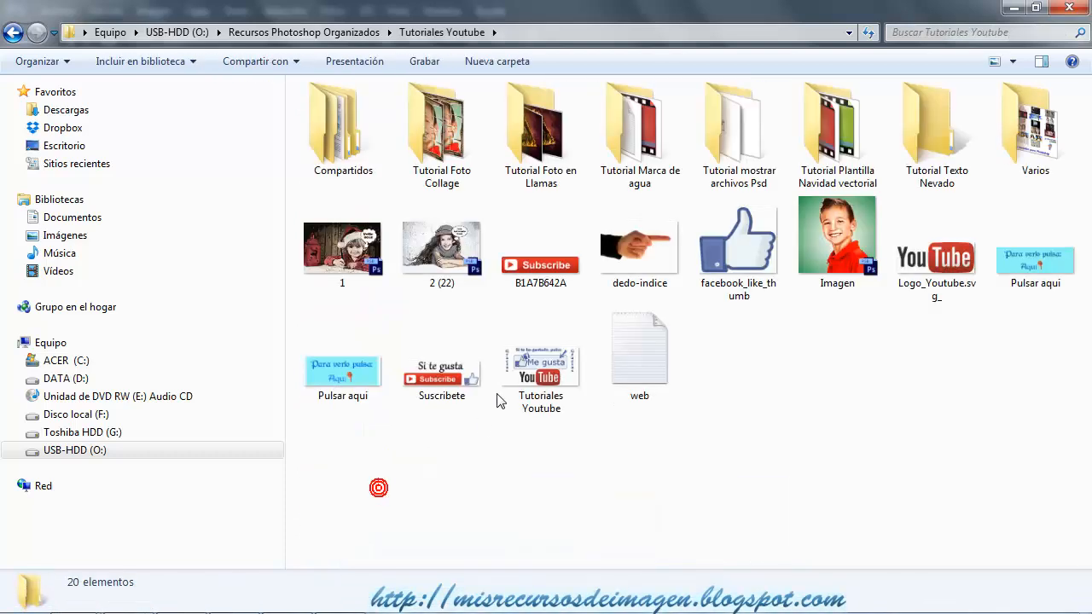
pyautogui.doubleClick(947, 137)
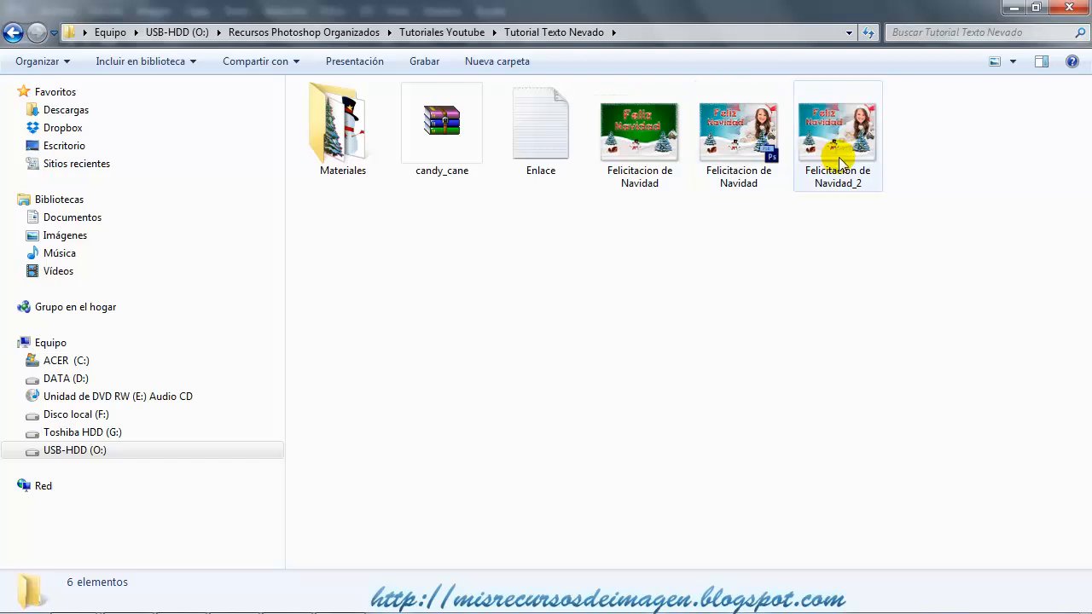
# View the finished card image Felicitacion de Navidad_2 for the snowy ground design, and return to Photoshop.
pyautogui.click(830, 167)
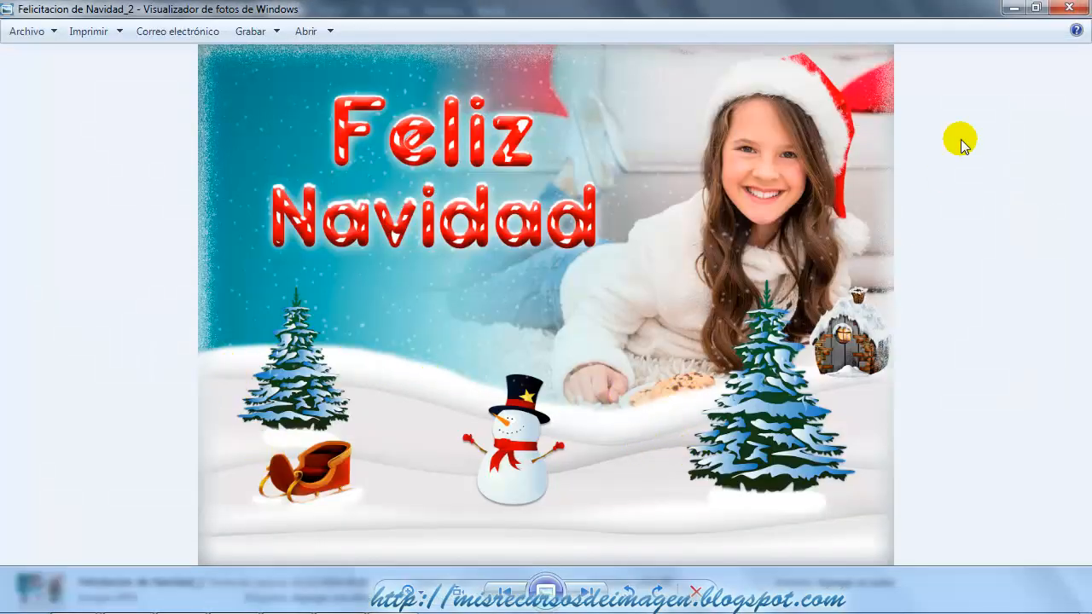
pyautogui.click(1014, 8)
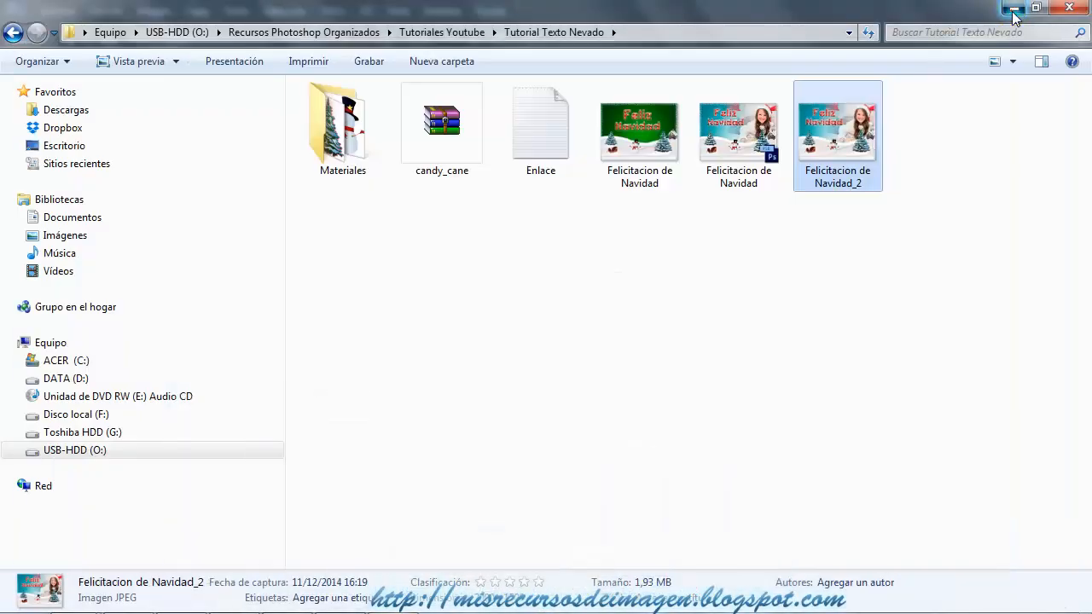
pyautogui.click(1013, 7)
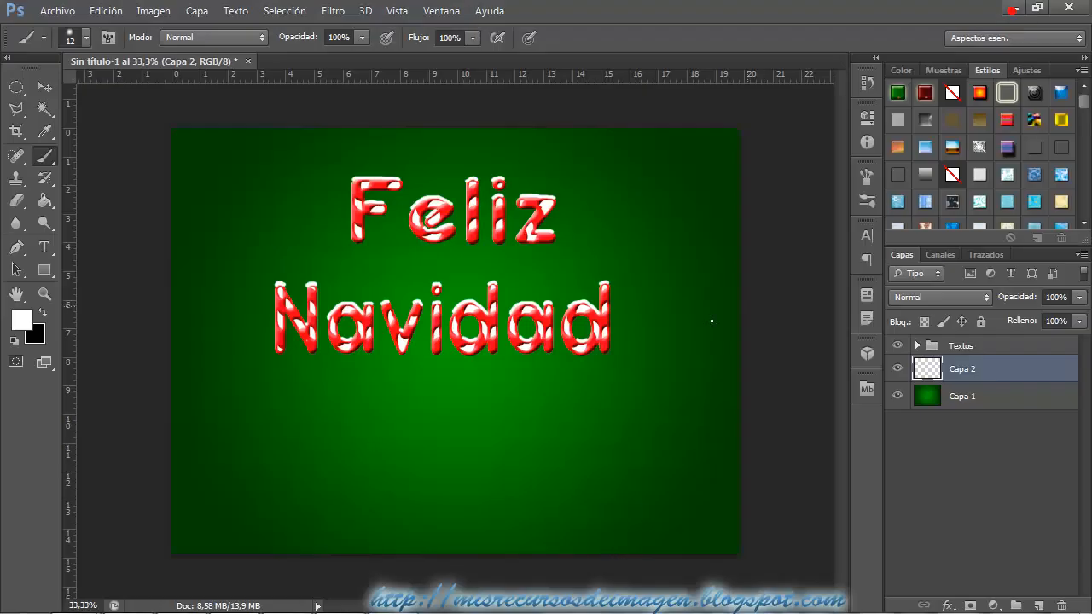
# Draw a closed Pen tool path with a wavy upper edge just below the Navidad text, enclosing the lower canvas and extending past its edges.
pyautogui.click(17, 249)
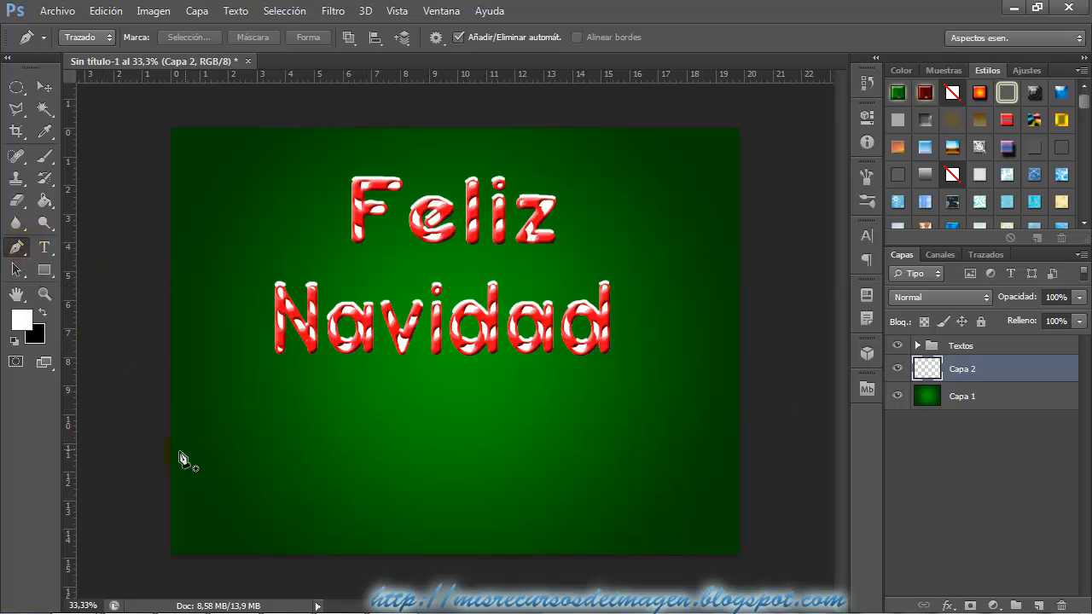
pyautogui.click(145, 394)
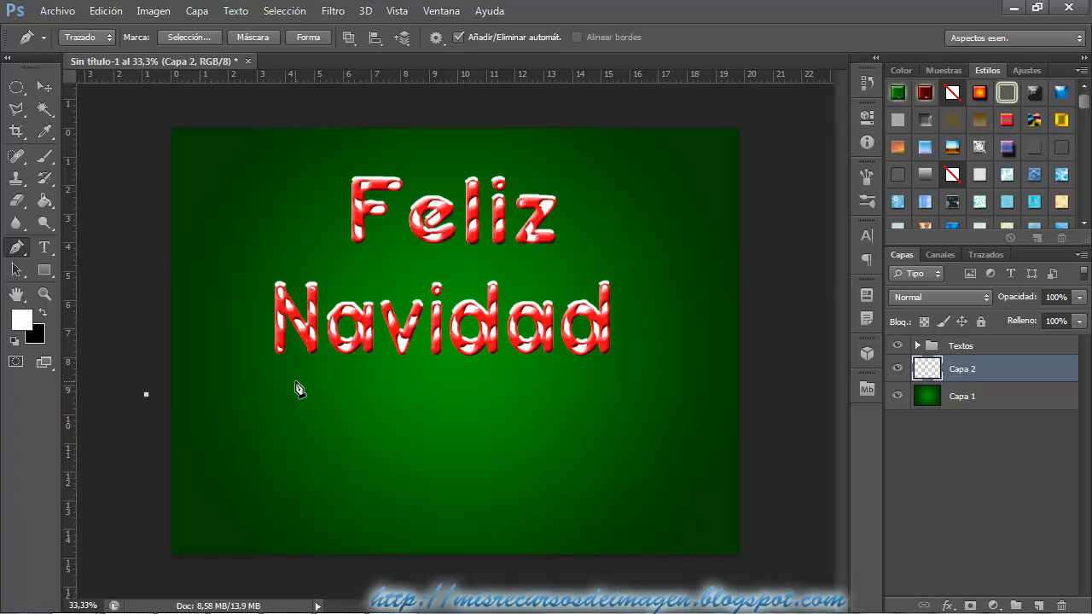
pyautogui.moveTo(295, 381); pyautogui.dragTo(343, 390)
pyautogui.moveTo(472, 401); pyautogui.dragTo(497, 398)
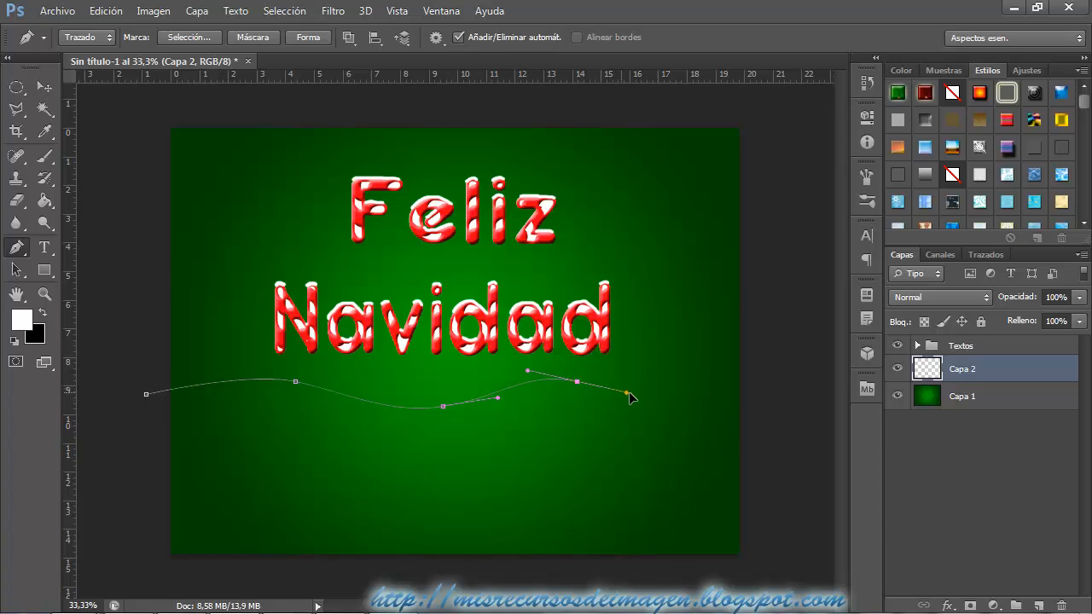
pyautogui.moveTo(631, 393); pyautogui.dragTo(620, 391)
pyautogui.moveTo(704, 398); pyautogui.dragTo(744, 397)
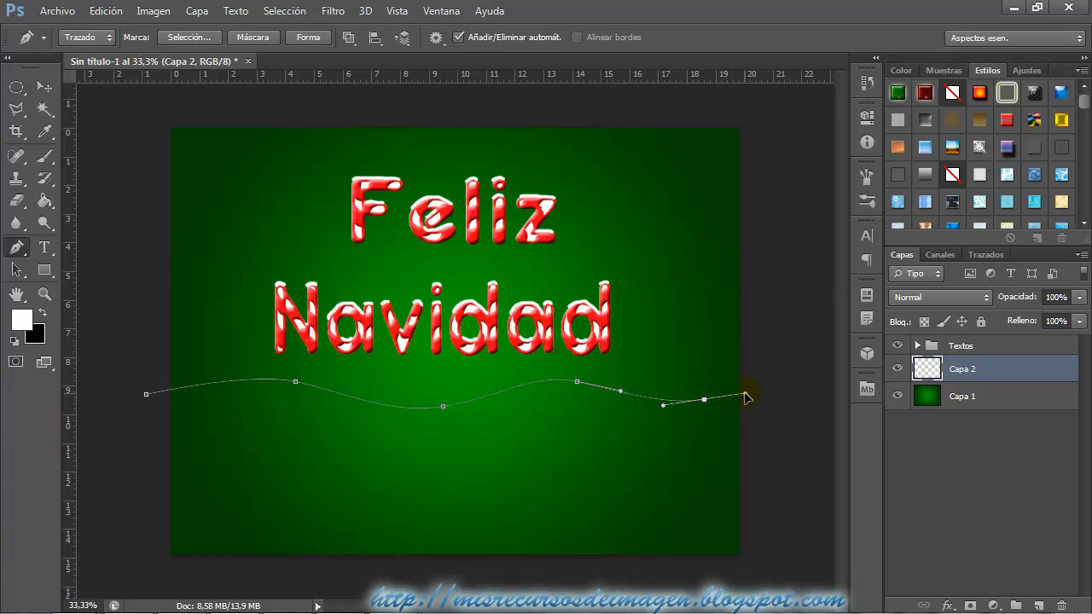
pyautogui.click(786, 383)
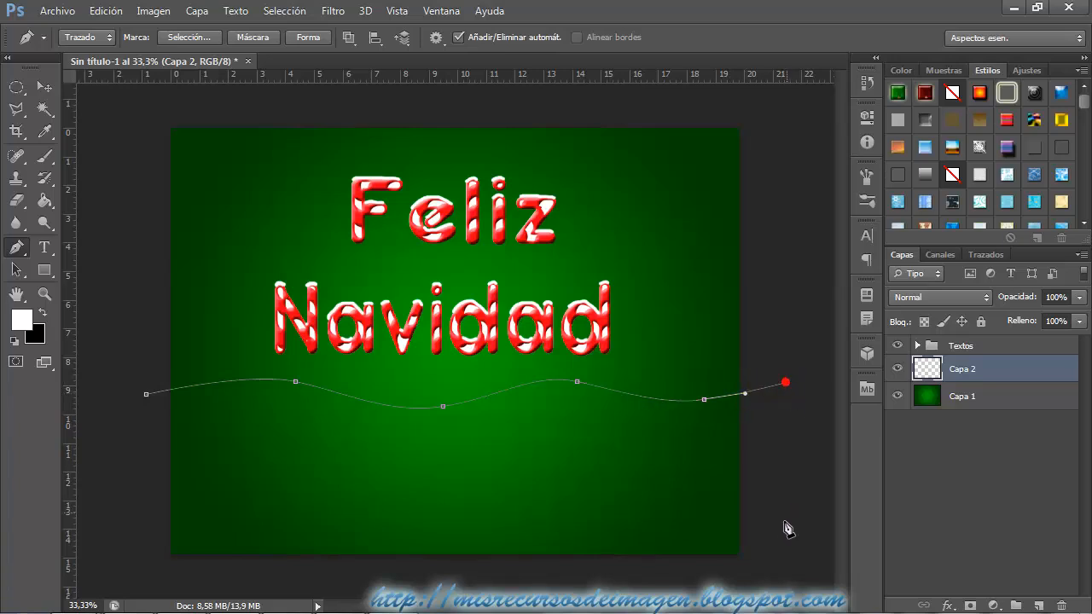
pyautogui.click(782, 577)
pyautogui.click(147, 577)
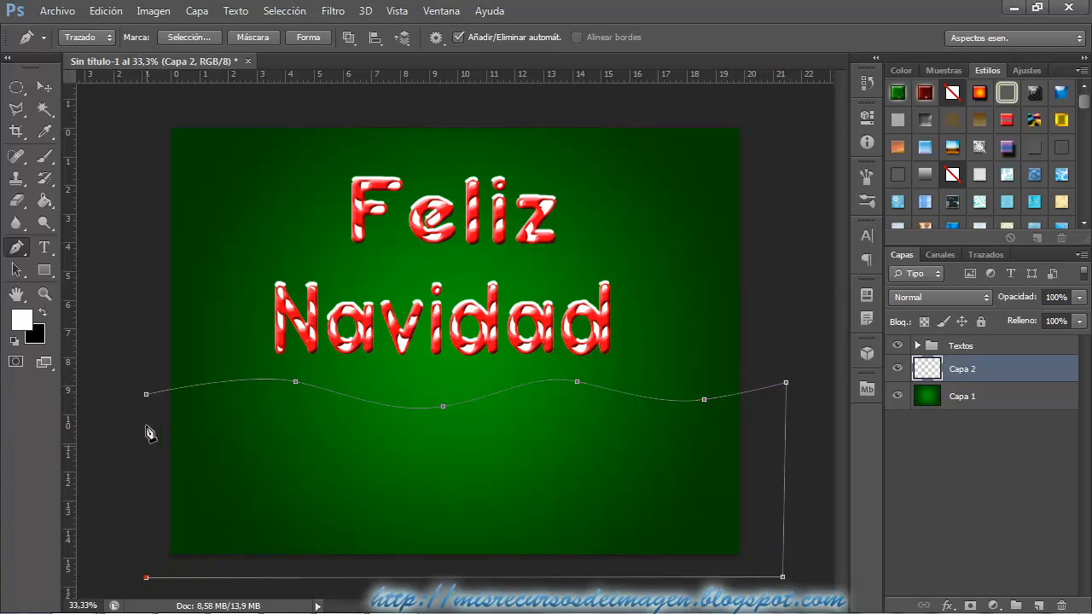
pyautogui.click(146, 394)
# Turn the wavy path into a vector mask on Capa 2 and fill the layer with white using the Paint Bucket.
pyautogui.click(197, 11)
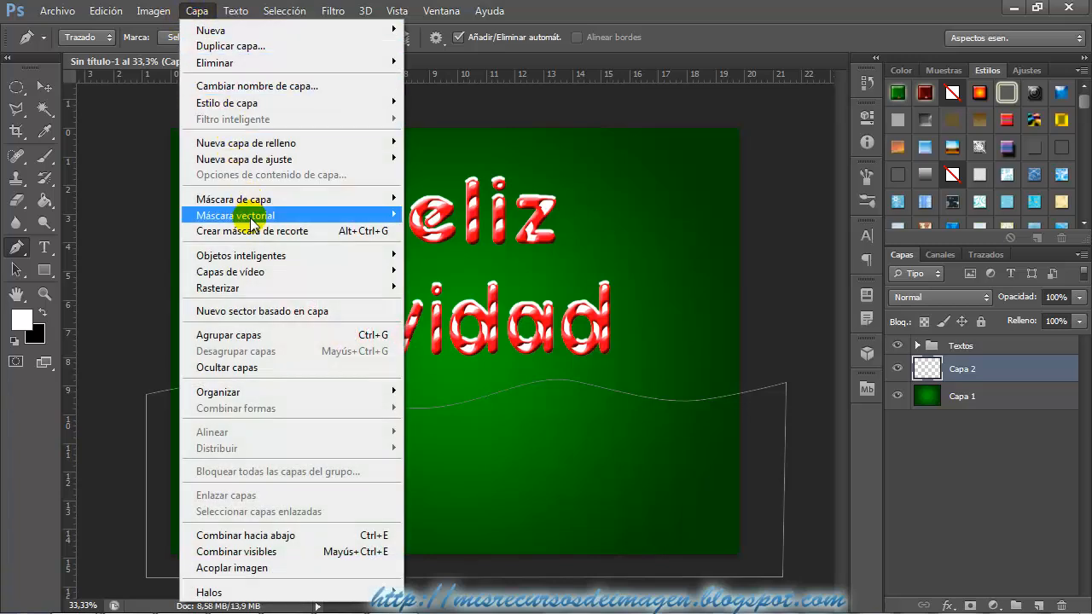
pyautogui.moveTo(361, 215)
pyautogui.click(458, 248)
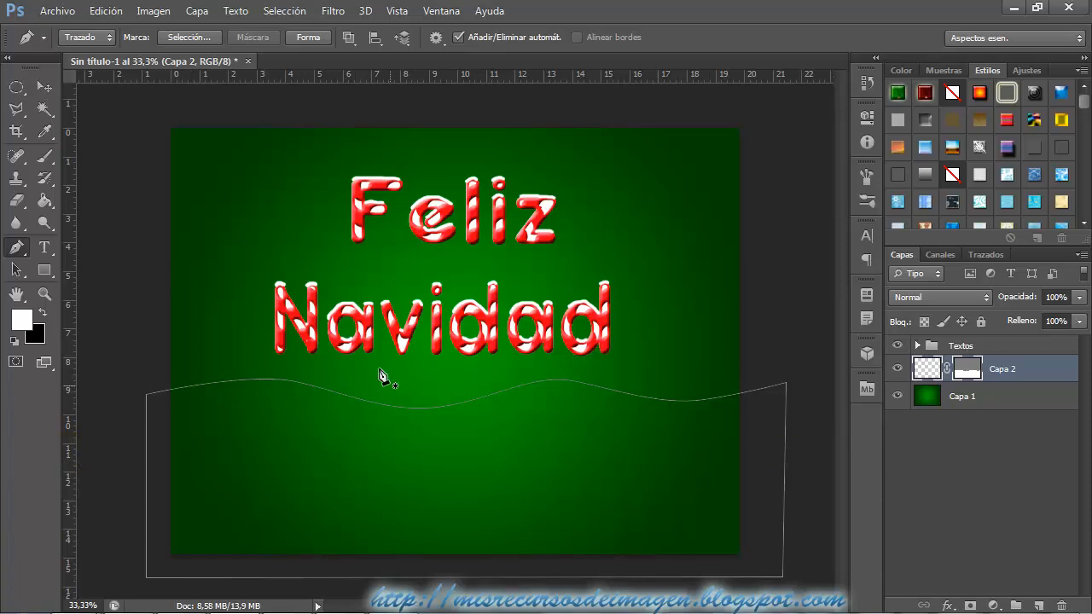
pyautogui.click(45, 203)
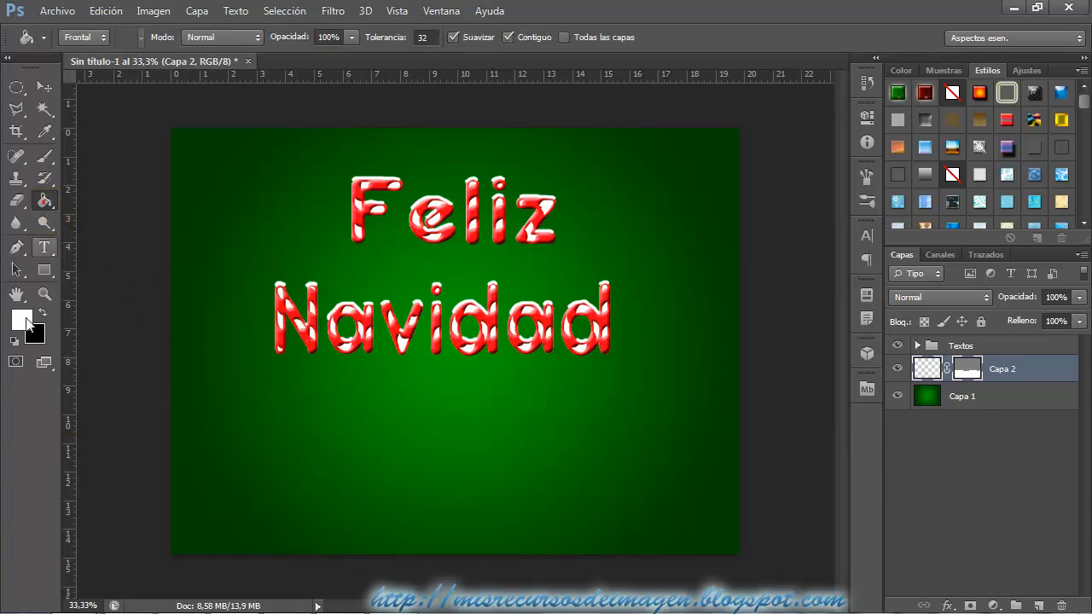
pyautogui.click(409, 506)
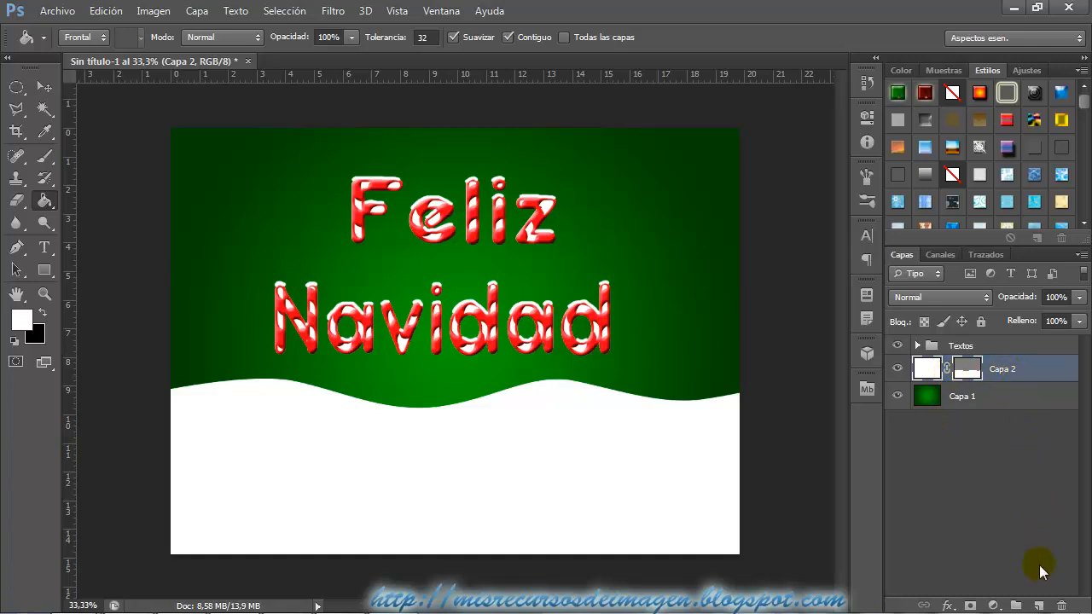
# Add a new layer above Capa 2 and draw a closed Pen tool path with a wavy upper edge lower on the snow, extending past the canvas edges.
pyautogui.click(1038, 607)
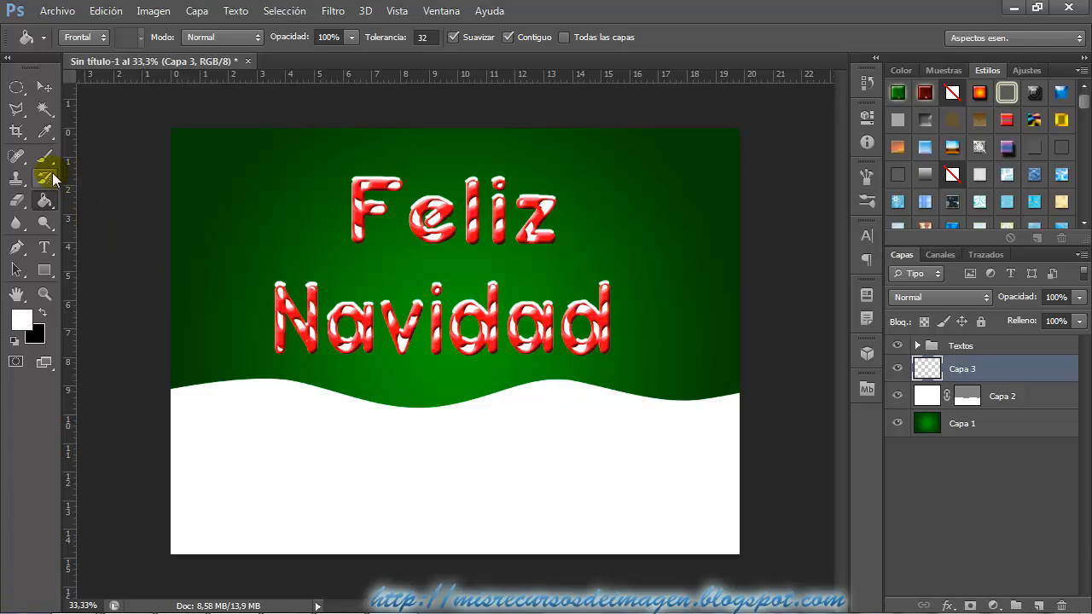
pyautogui.click(17, 249)
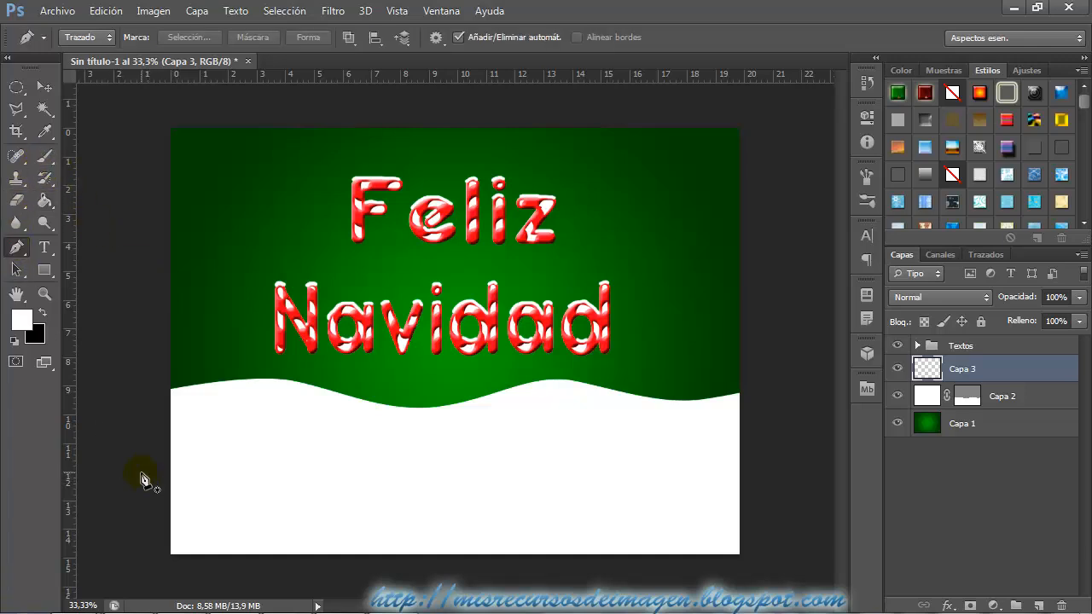
pyautogui.click(136, 463)
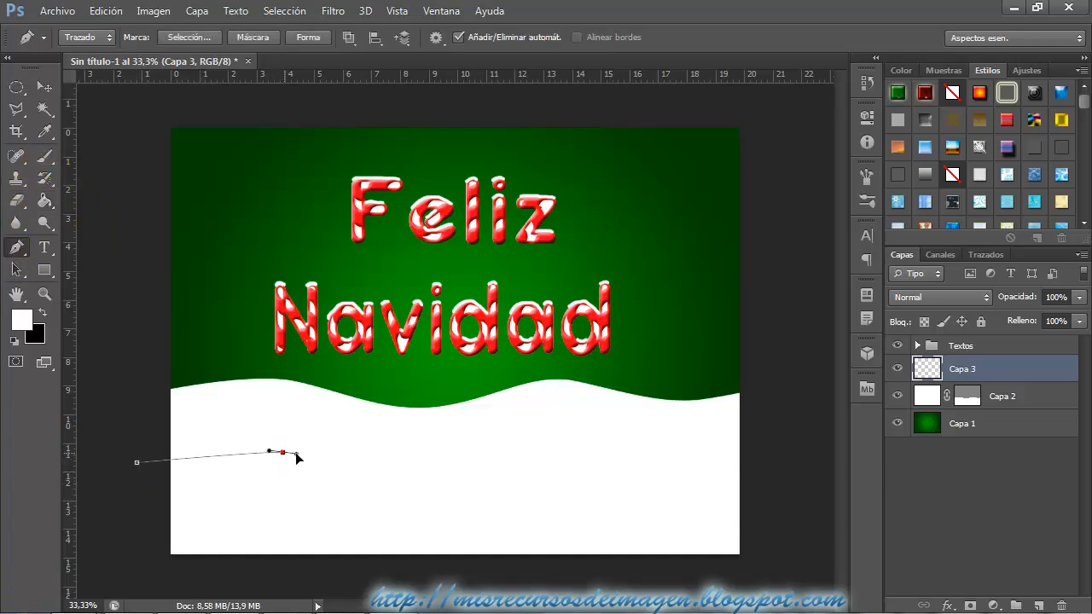
pyautogui.moveTo(295, 452); pyautogui.dragTo(321, 460)
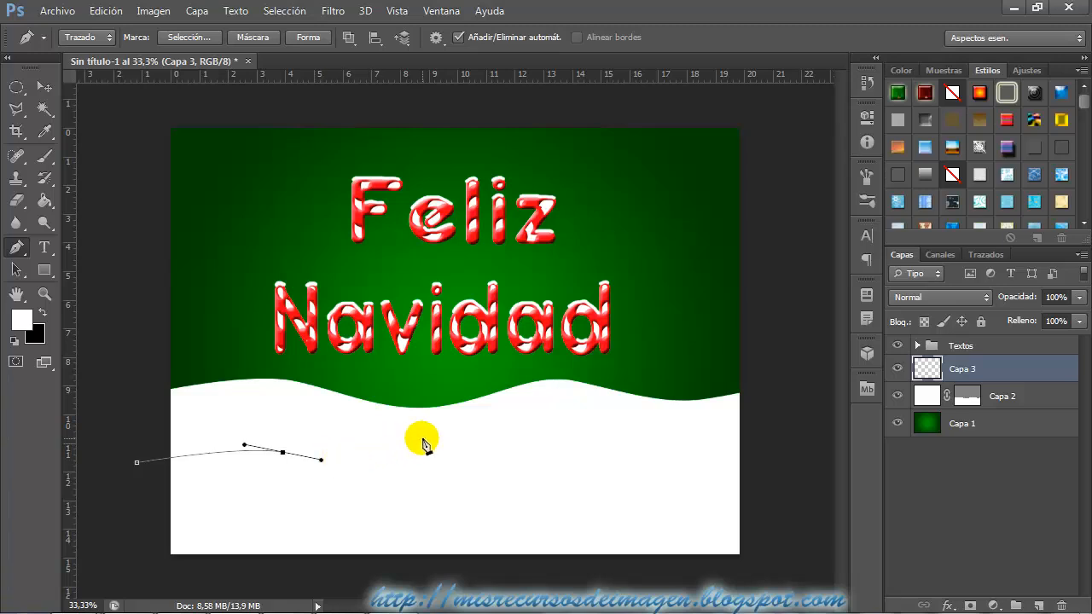
pyautogui.moveTo(424, 437); pyautogui.dragTo(446, 432)
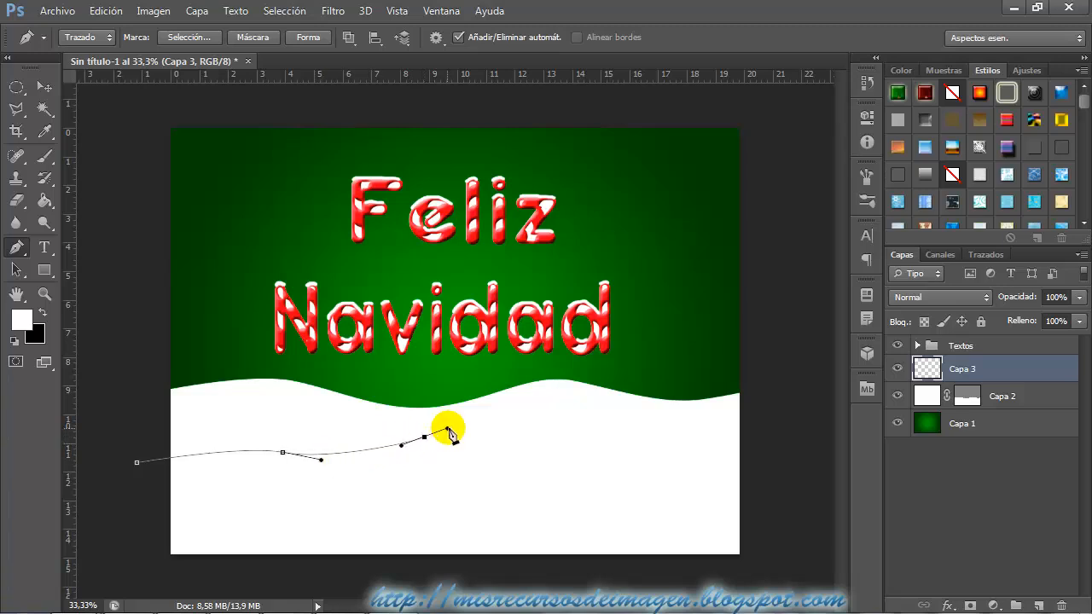
pyautogui.moveTo(542, 420); pyautogui.dragTo(567, 426)
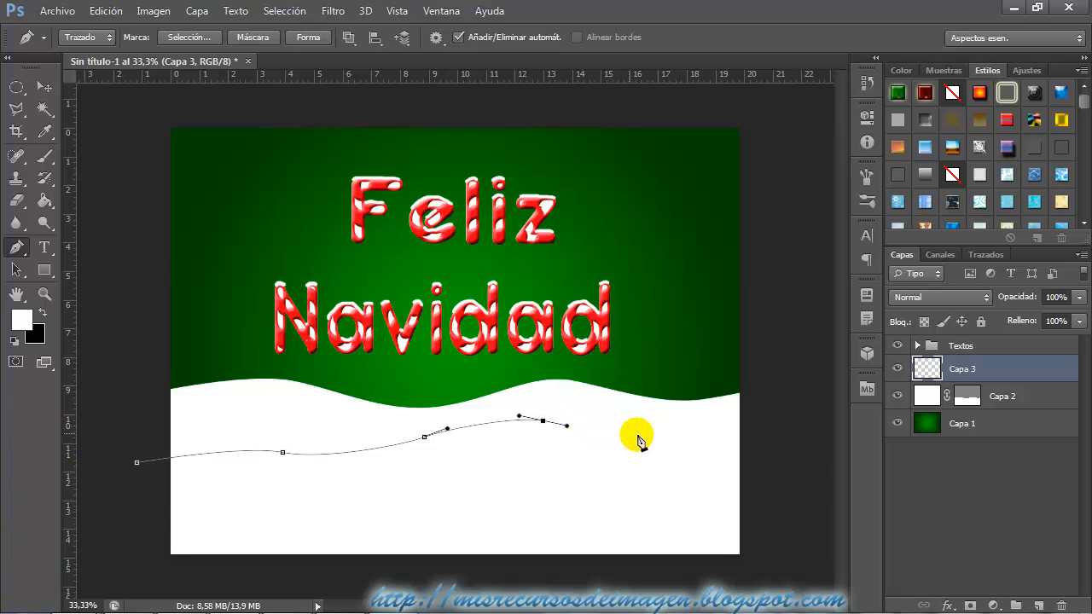
pyautogui.click(678, 442)
pyautogui.moveTo(712, 446); pyautogui.dragTo(718, 436)
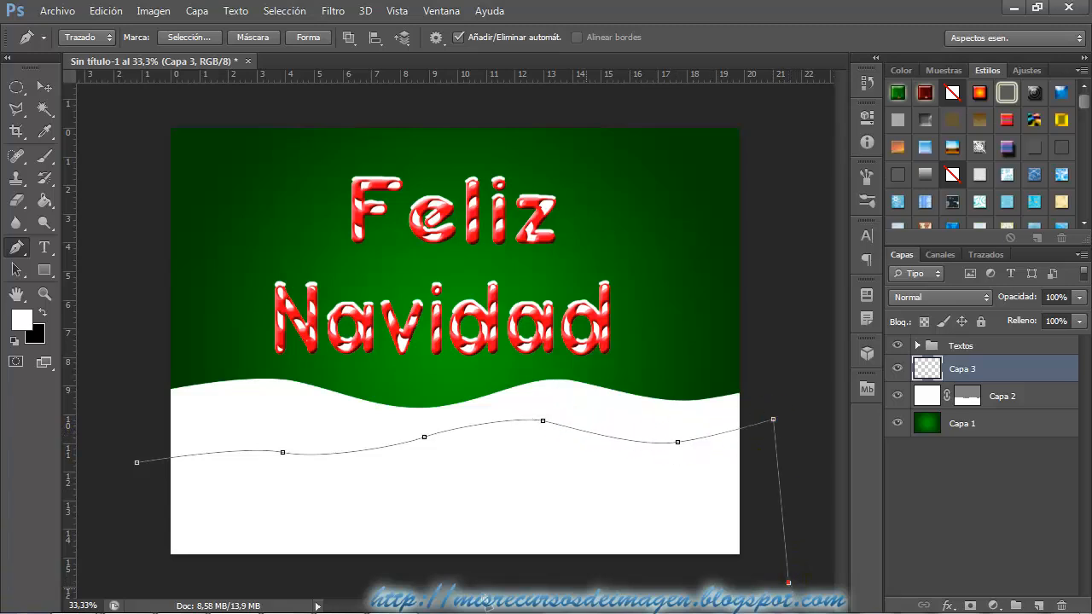
pyautogui.click(142, 586)
pyautogui.click(136, 463)
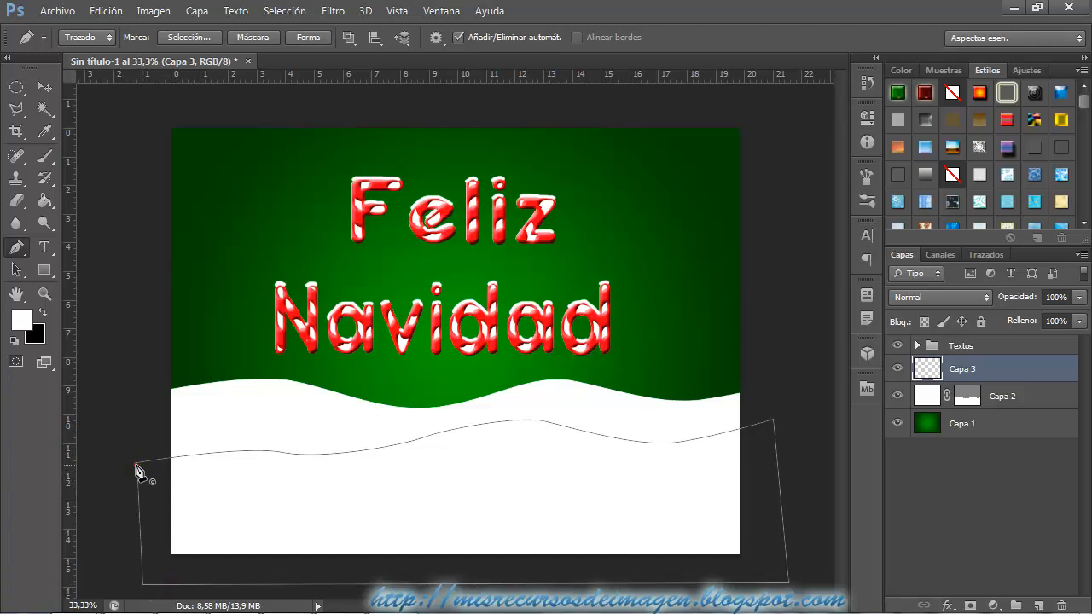
# Turn the current path into a vector mask on Capa 3 and fill the layer with white using the Paint Bucket.
pyautogui.click(197, 10)
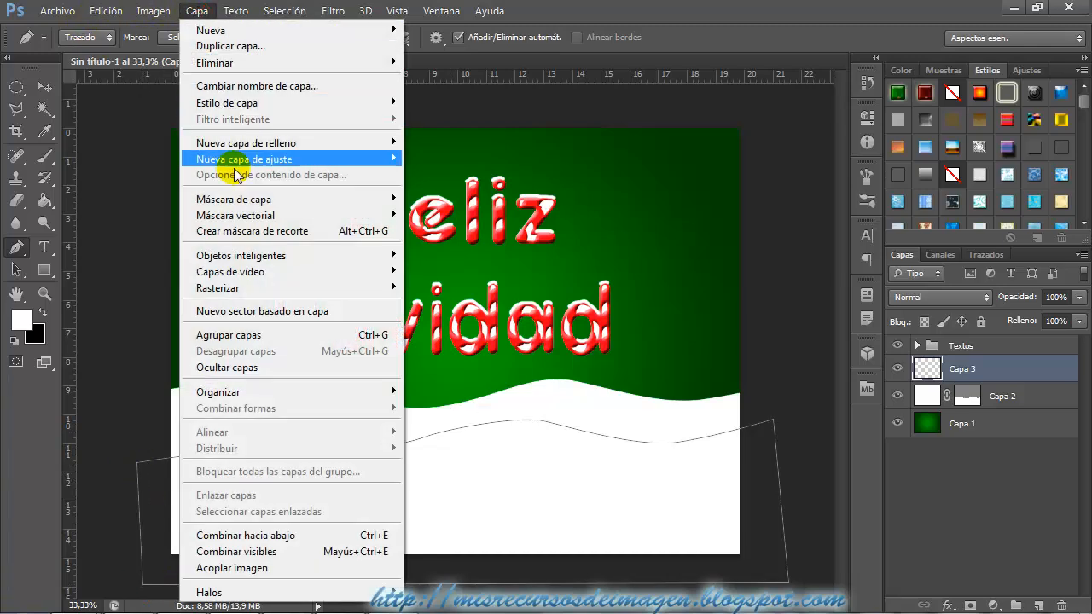
pyautogui.moveTo(390, 214)
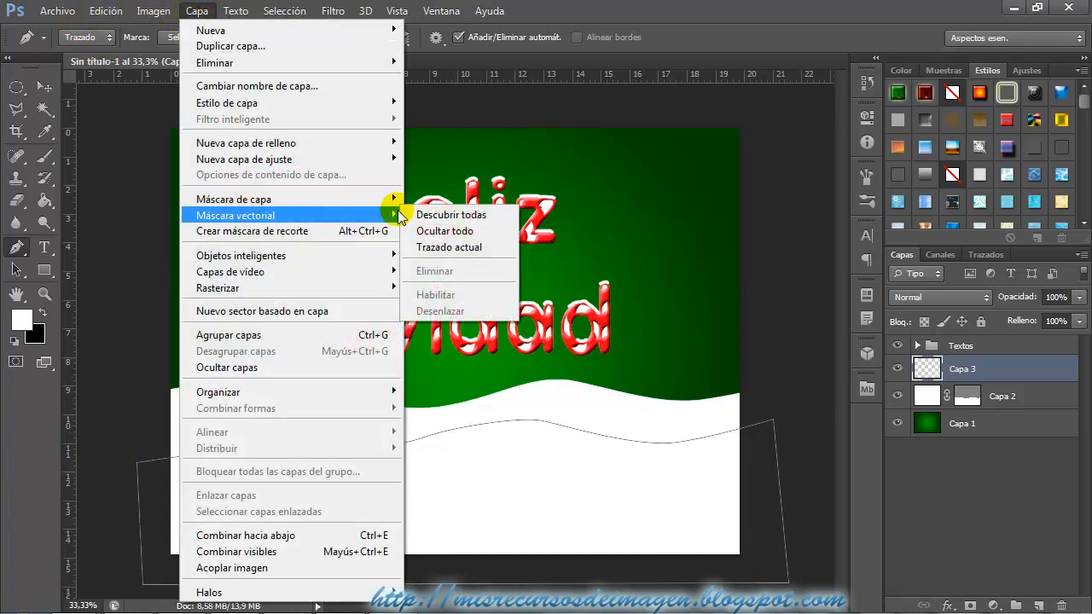
pyautogui.click(448, 248)
pyautogui.click(44, 201)
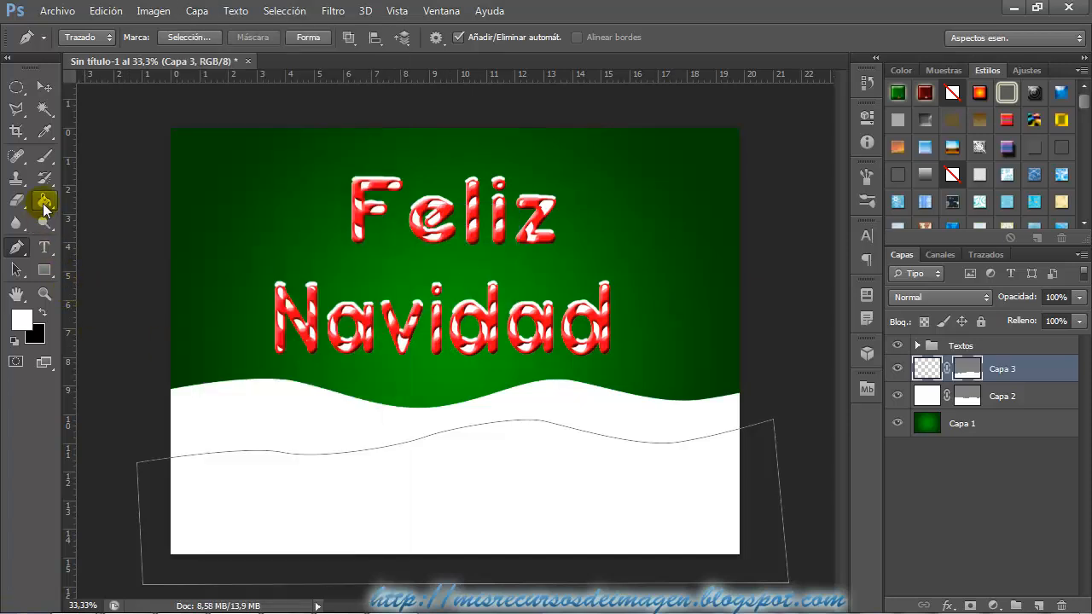
pyautogui.click(329, 519)
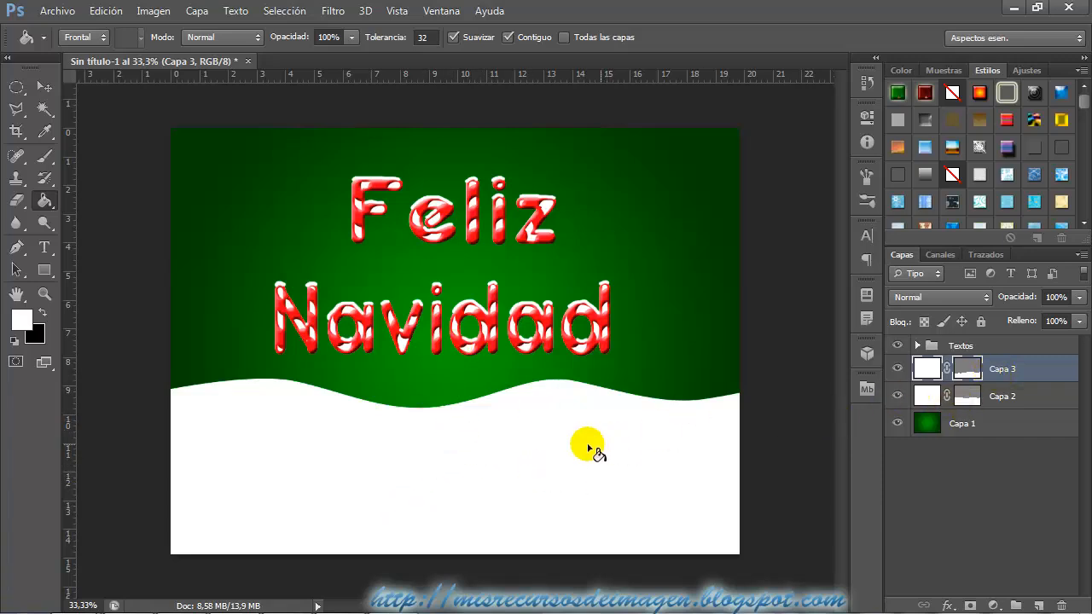
# Open the blending options of Capa 3 and enable a drop shadow (Sombra paralela).
pyautogui.rightClick(1011, 377)
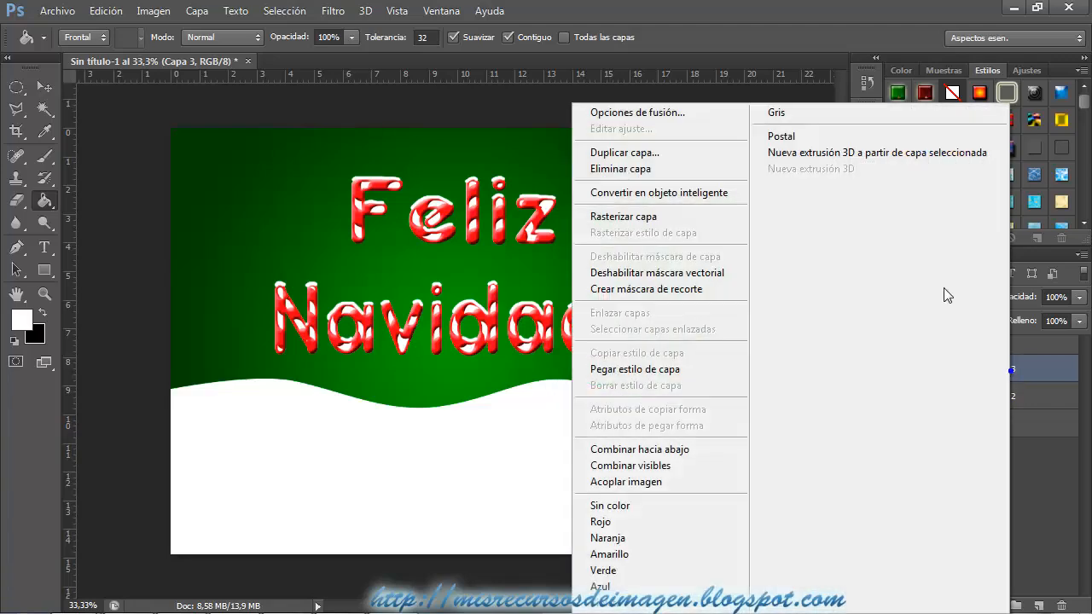
pyautogui.click(695, 115)
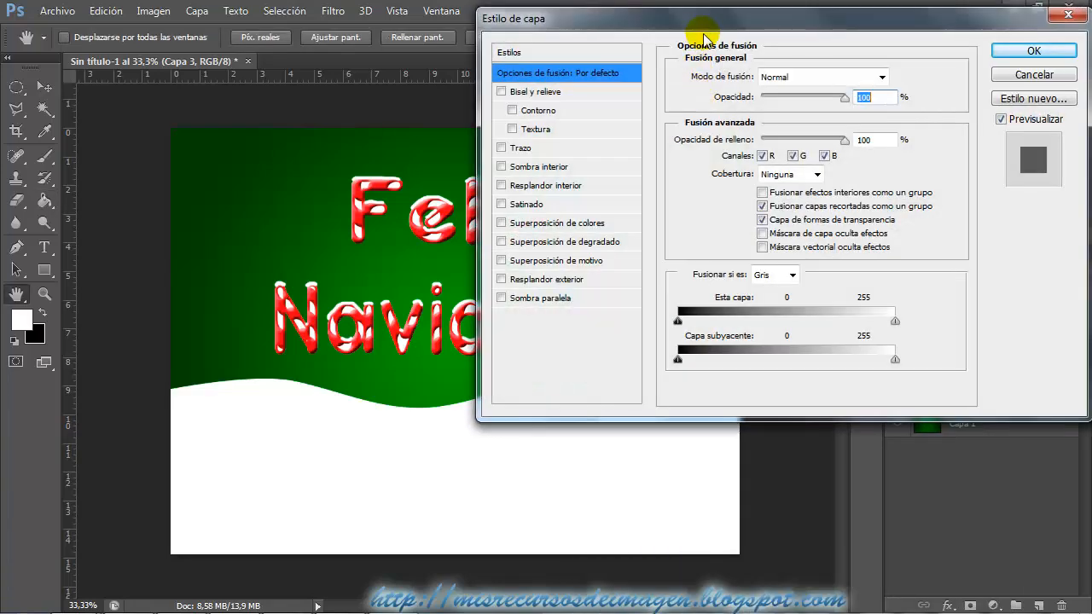
pyautogui.moveTo(720, 28); pyautogui.dragTo(732, 23)
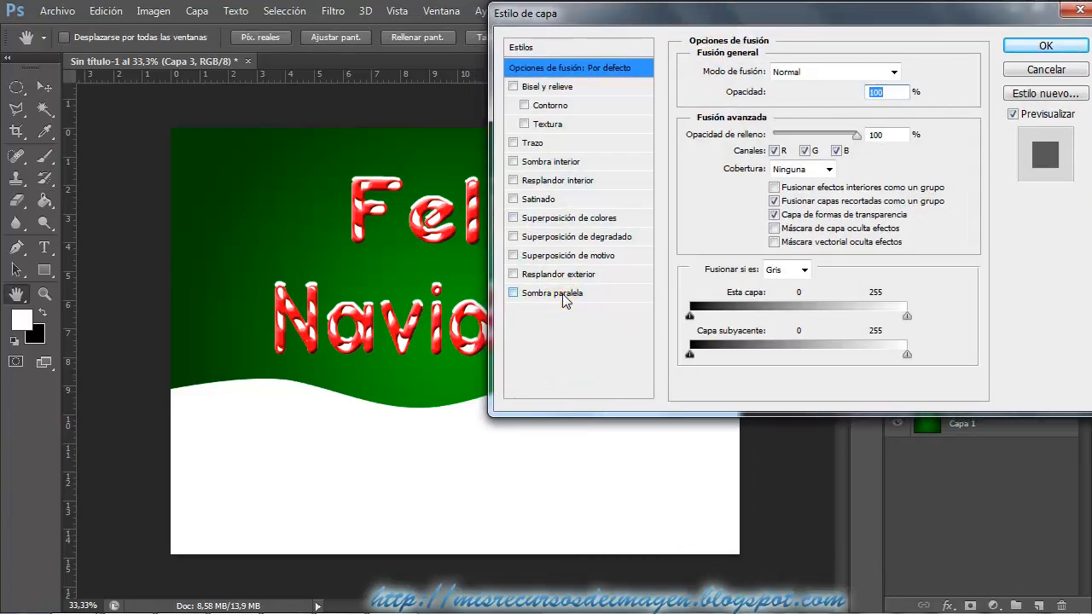
pyautogui.click(563, 293)
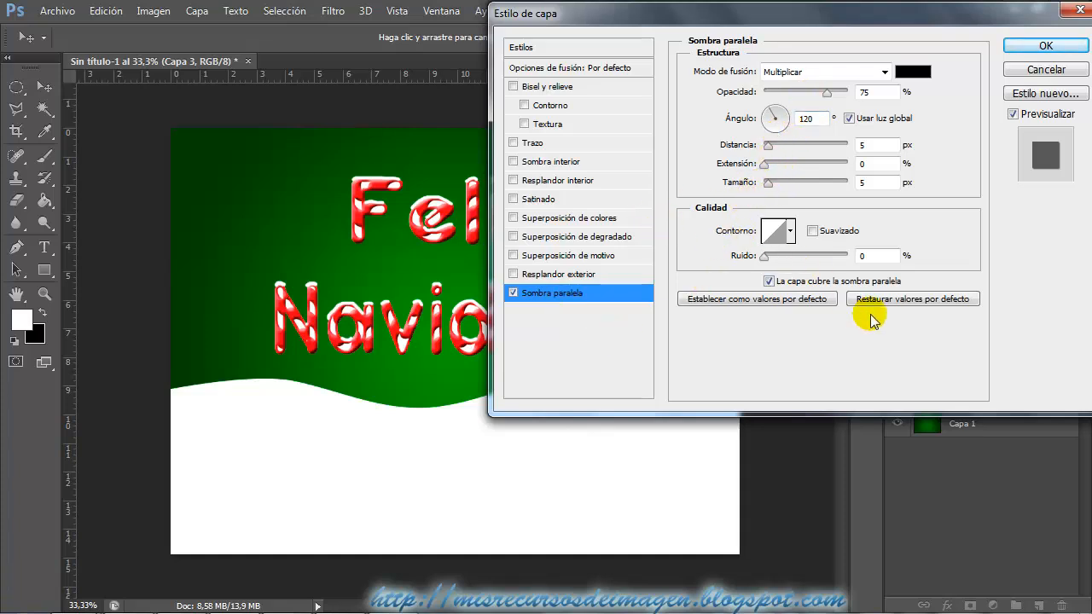
pyautogui.click(546, 88)
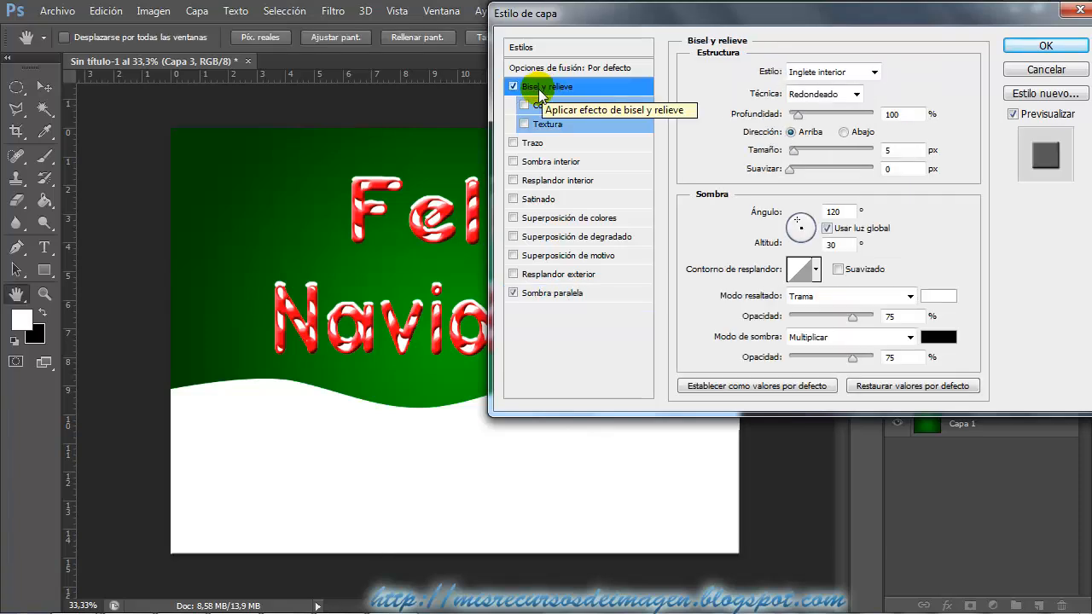
pyautogui.click(513, 86)
pyautogui.click(559, 293)
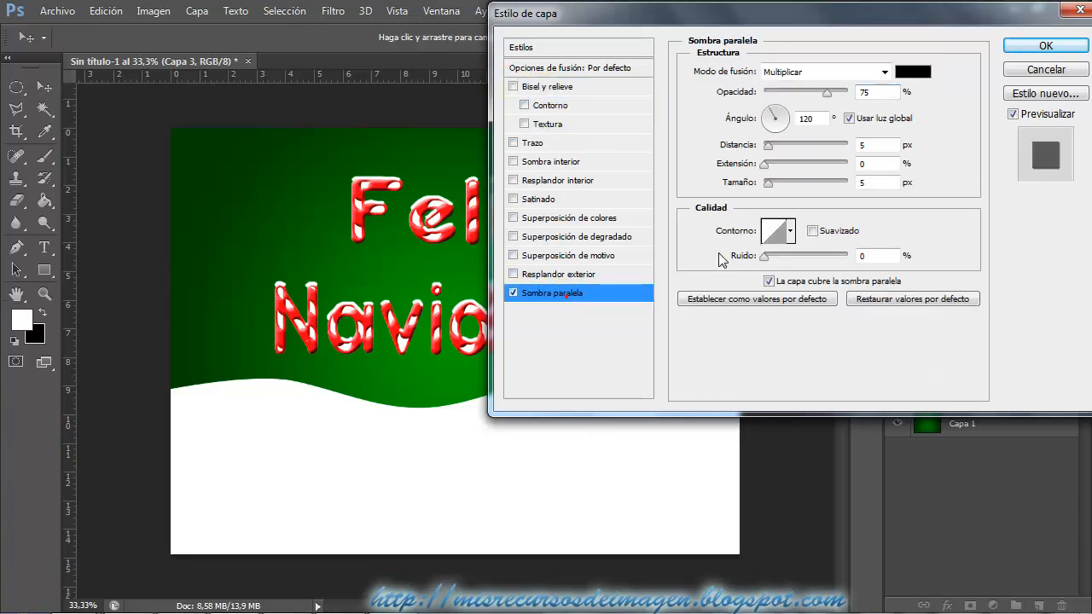
# Set Capa 3's drop shadow to angle -90°, distance 1 px, size 62 px and opacity 36%, and apply the style.
pyautogui.click(774, 129)
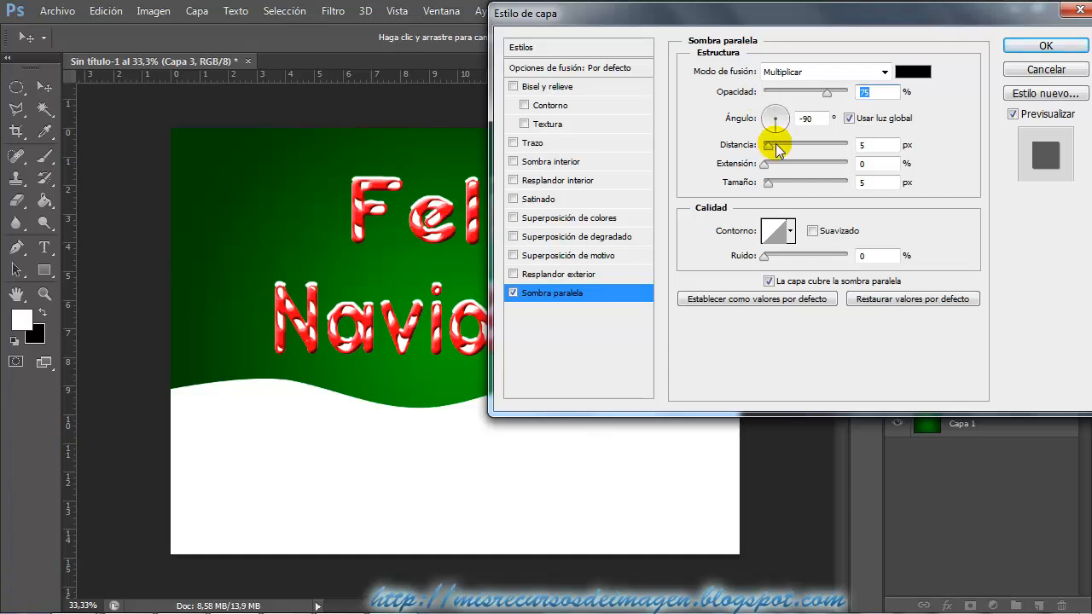
pyautogui.click(775, 126)
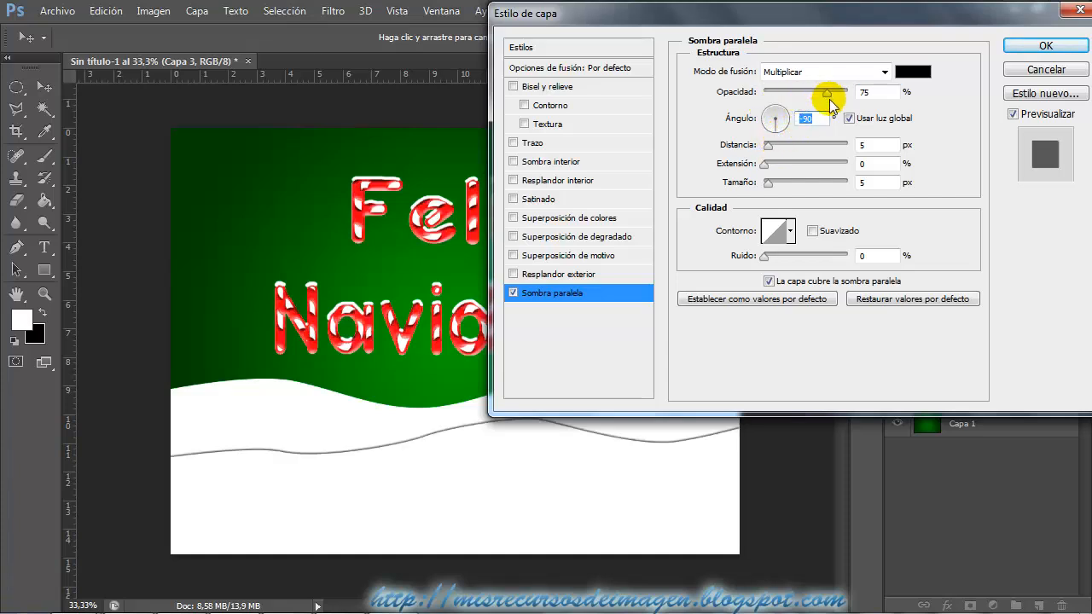
pyautogui.moveTo(767, 182); pyautogui.dragTo(793, 186)
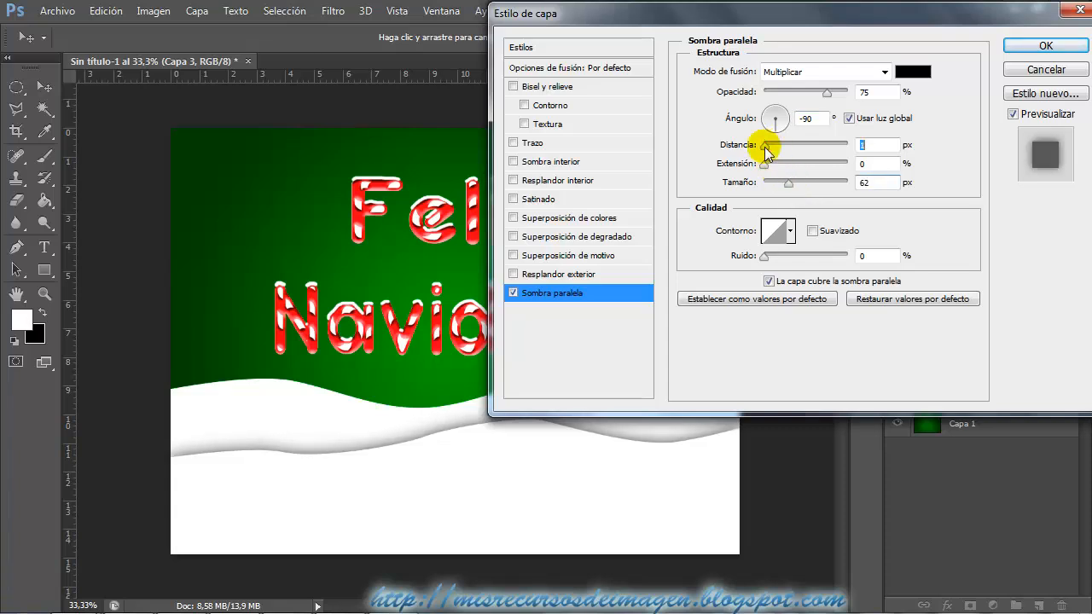
pyautogui.moveTo(824, 93); pyautogui.dragTo(803, 102)
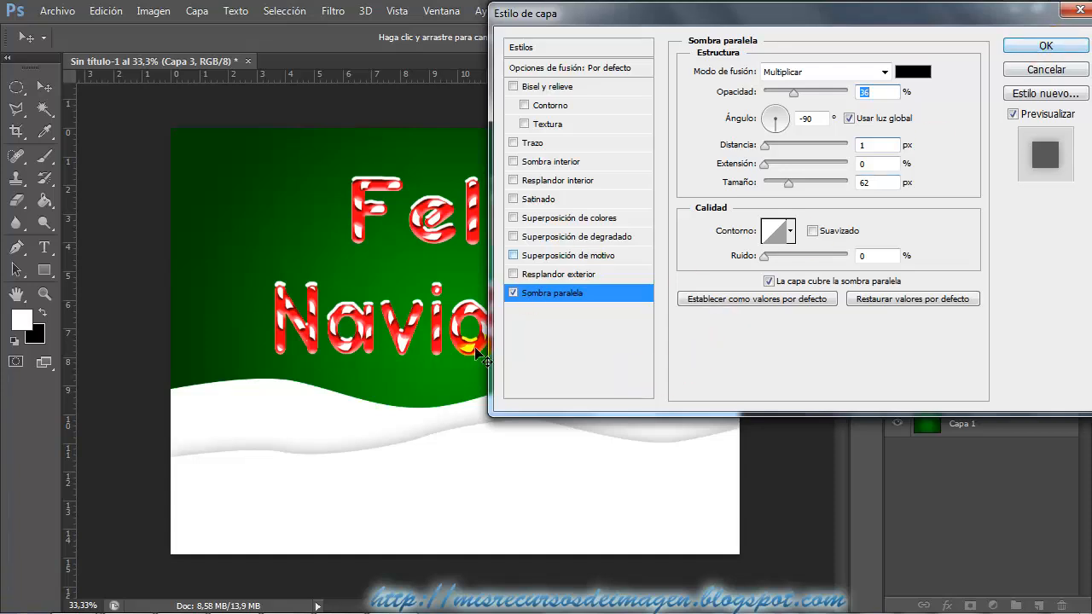
pyautogui.click(1047, 46)
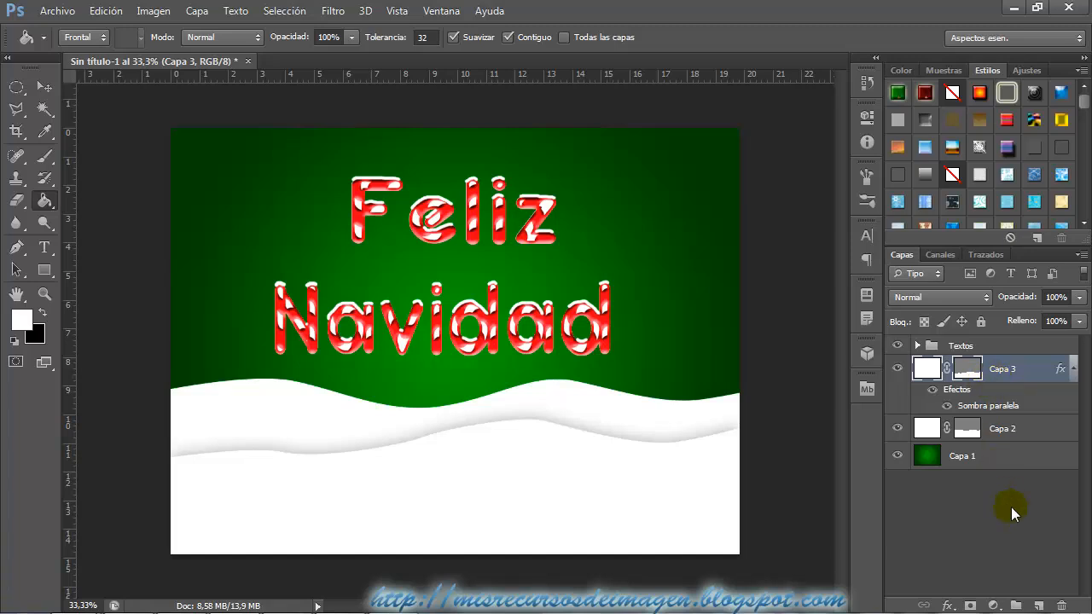
# Add a new layer above Capa 3 and draw a closed Pen tool path with a wavy upper edge near the canvas bottom, extending past its edges.
pyautogui.click(1038, 606)
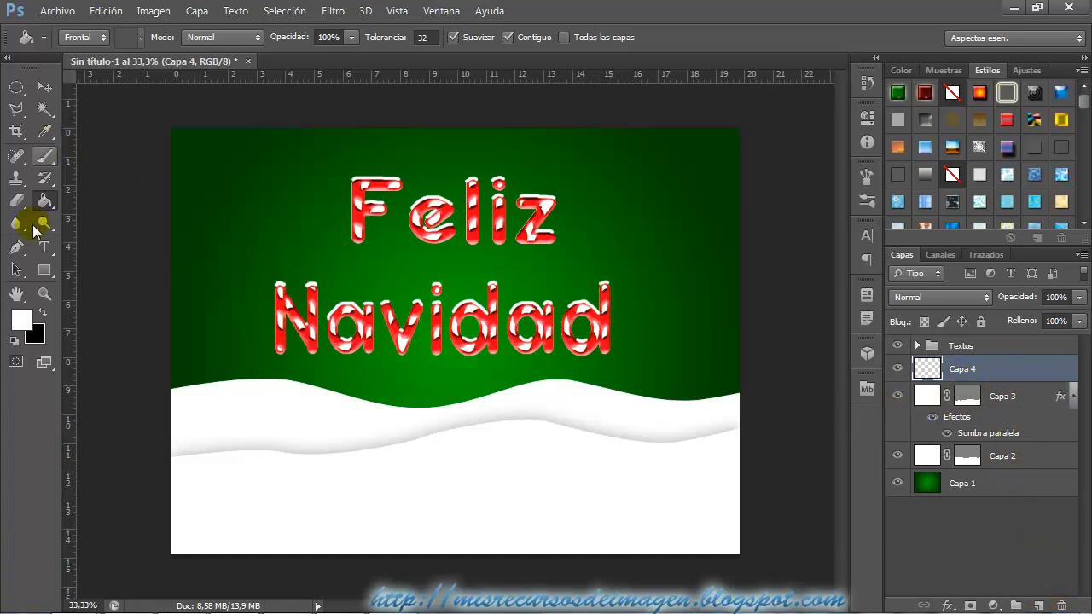
pyautogui.click(17, 247)
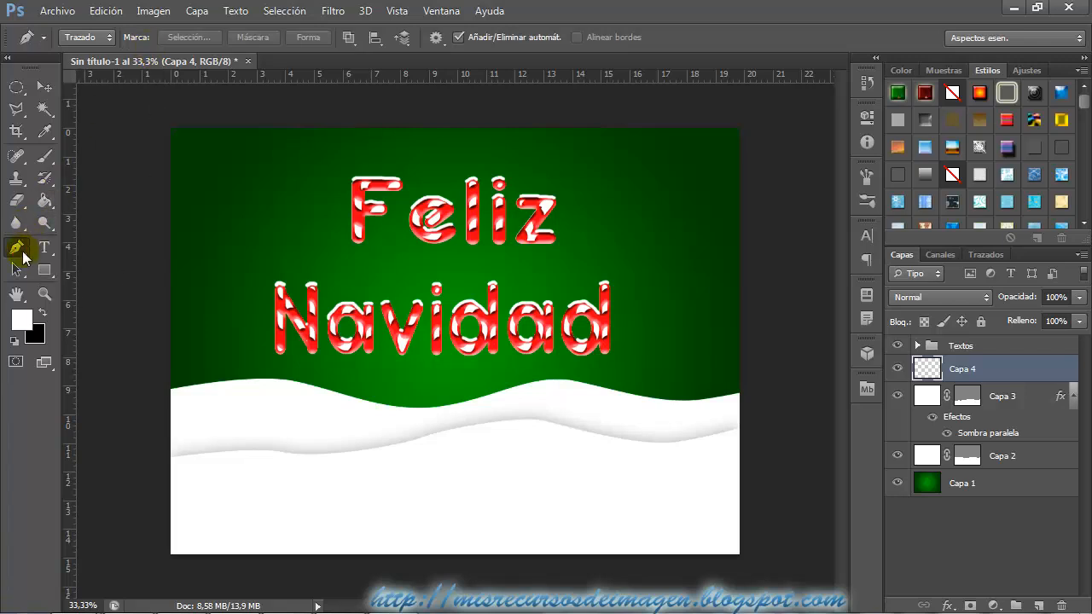
pyautogui.click(141, 511)
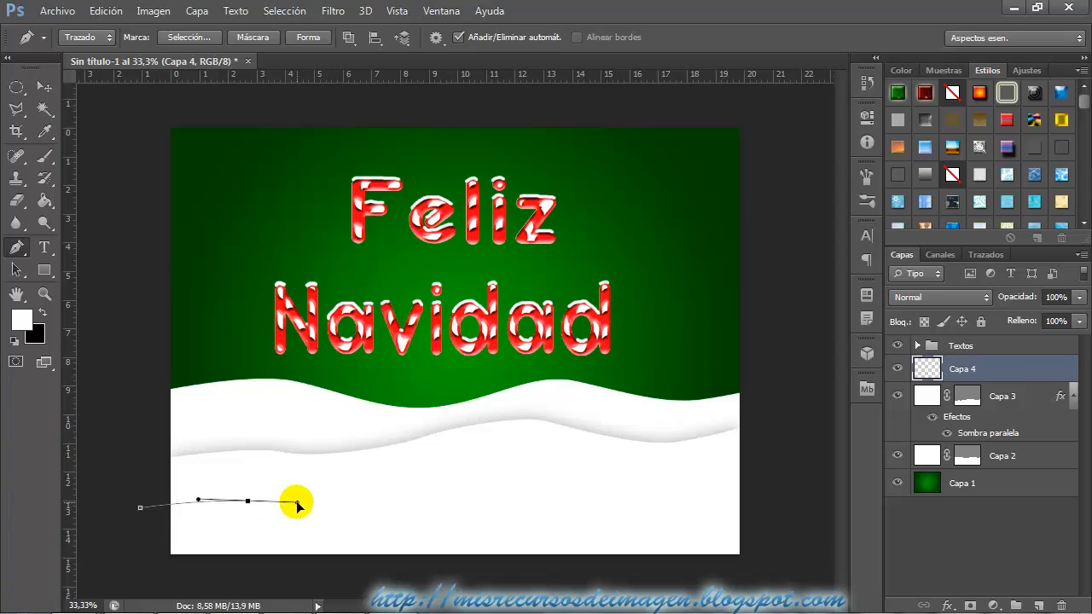
pyautogui.moveTo(297, 506); pyautogui.dragTo(297, 503)
pyautogui.moveTo(410, 472); pyautogui.dragTo(445, 473)
pyautogui.moveTo(568, 499); pyautogui.dragTo(583, 494)
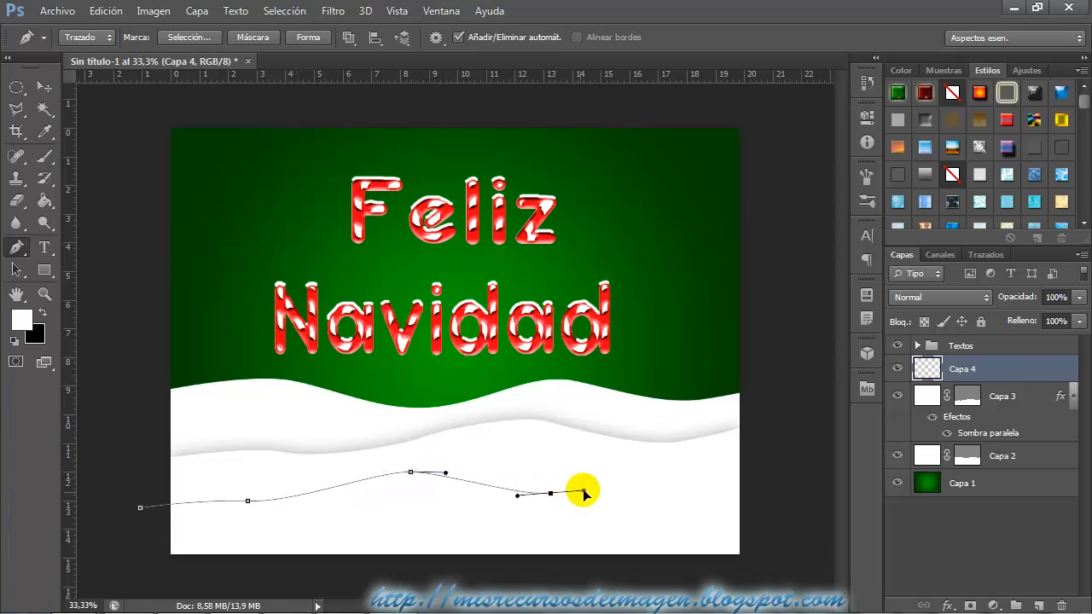
pyautogui.moveTo(693, 475); pyautogui.dragTo(726, 481)
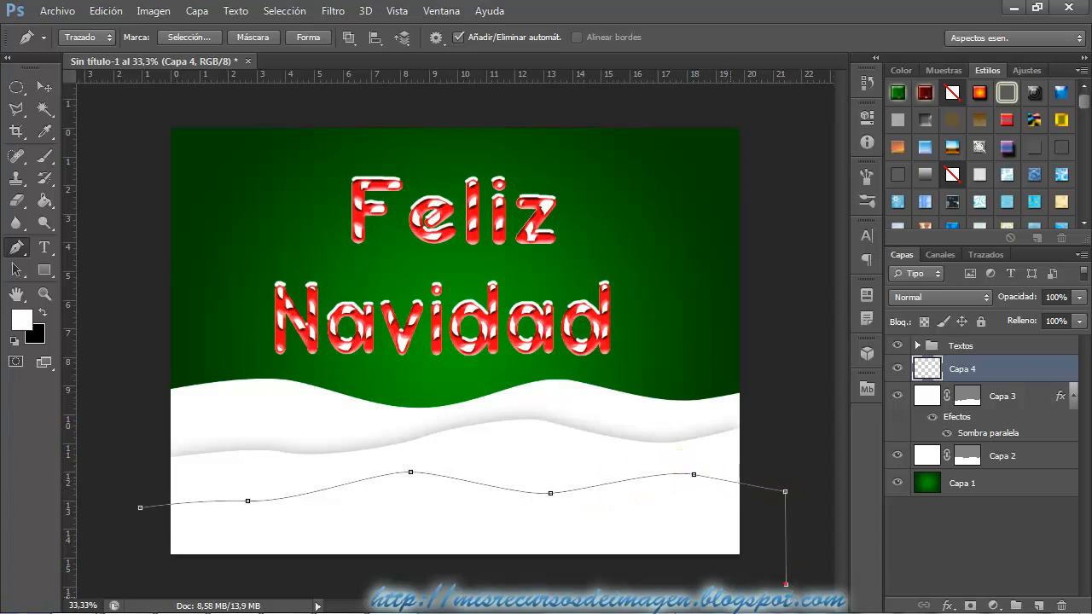
pyautogui.click(135, 583)
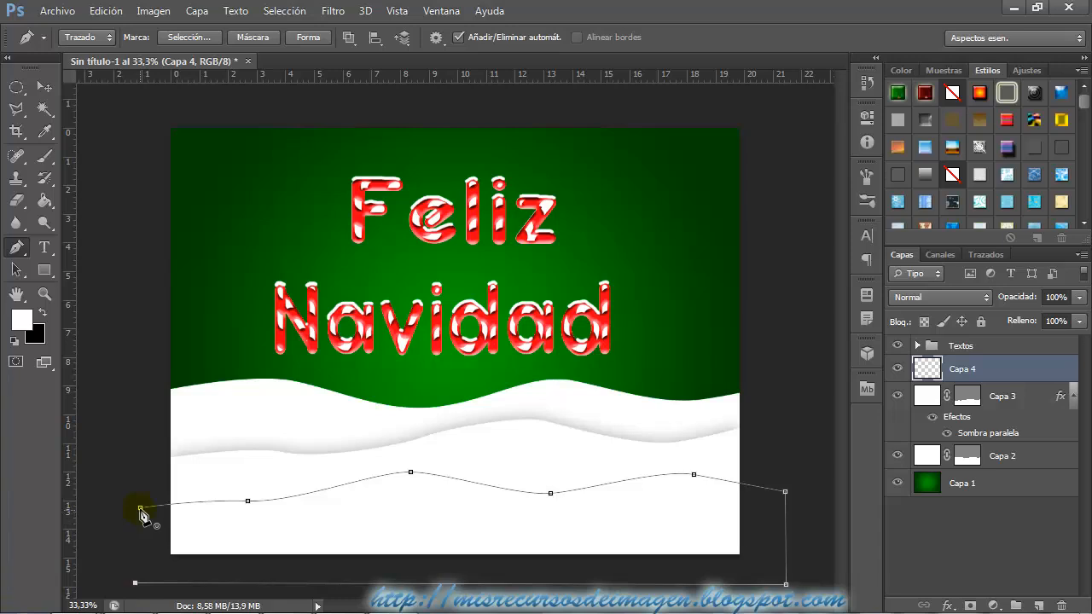
# Turn the current path into a vector mask on Capa 4 and fill the layer with white using the Paint Bucket.
pyautogui.click(153, 10)
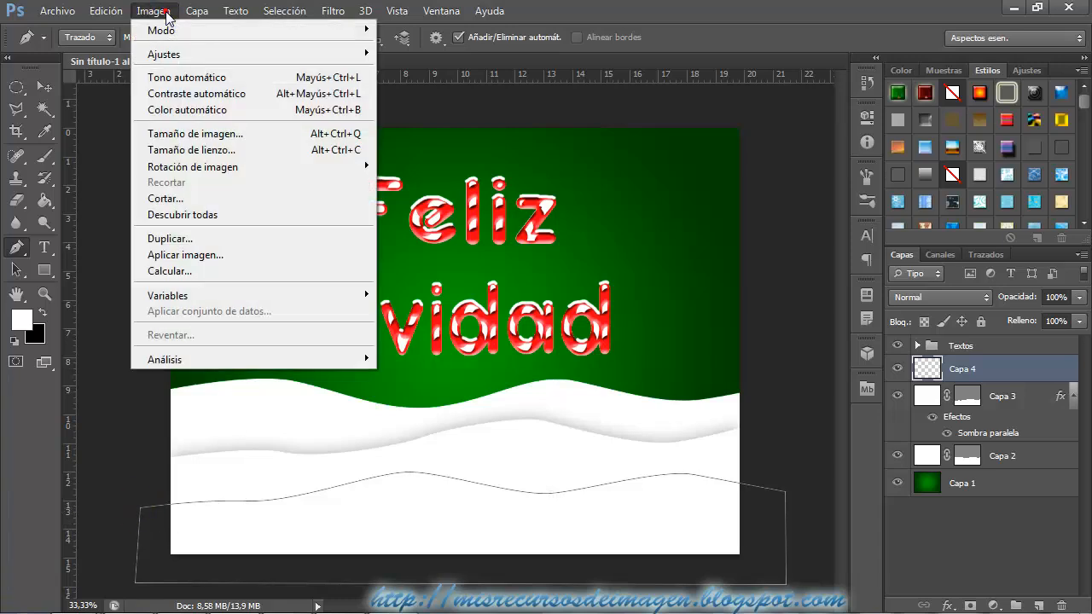
pyautogui.click(197, 11)
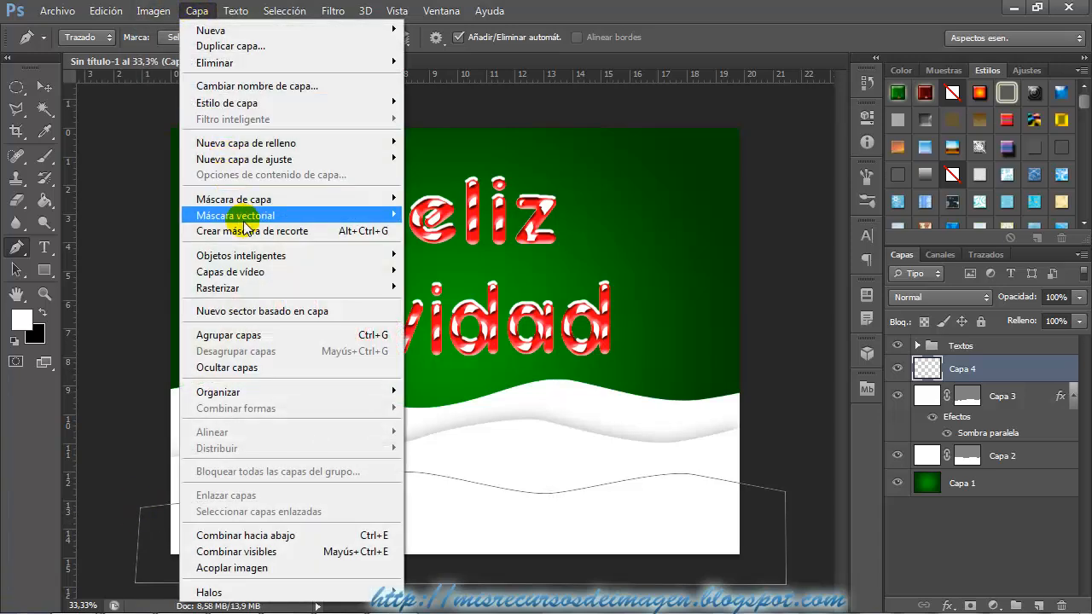
pyautogui.moveTo(220, 216)
pyautogui.click(478, 246)
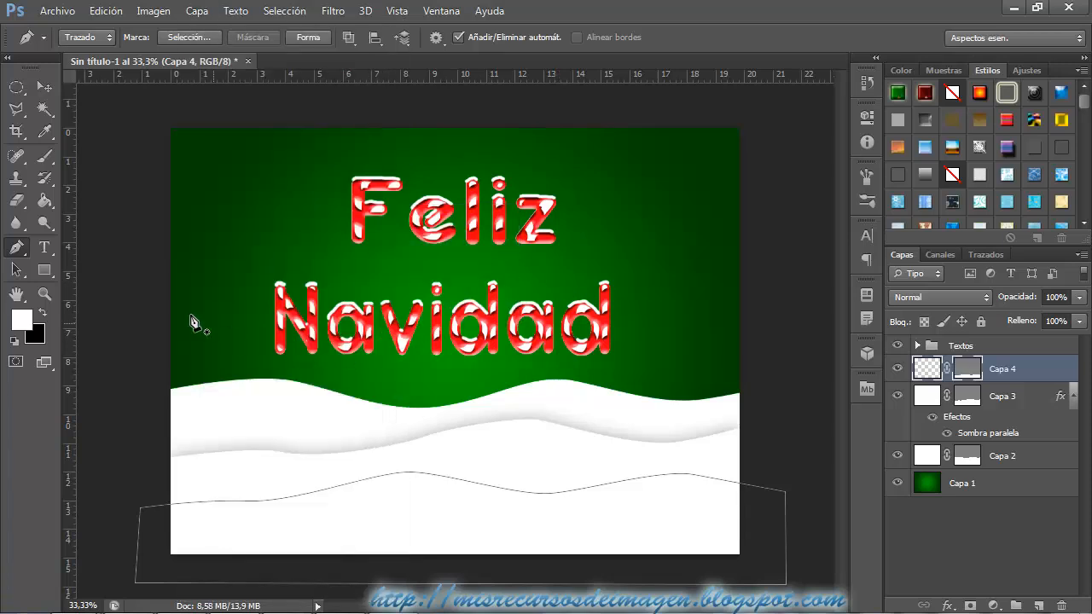
pyautogui.click(46, 204)
pyautogui.click(350, 533)
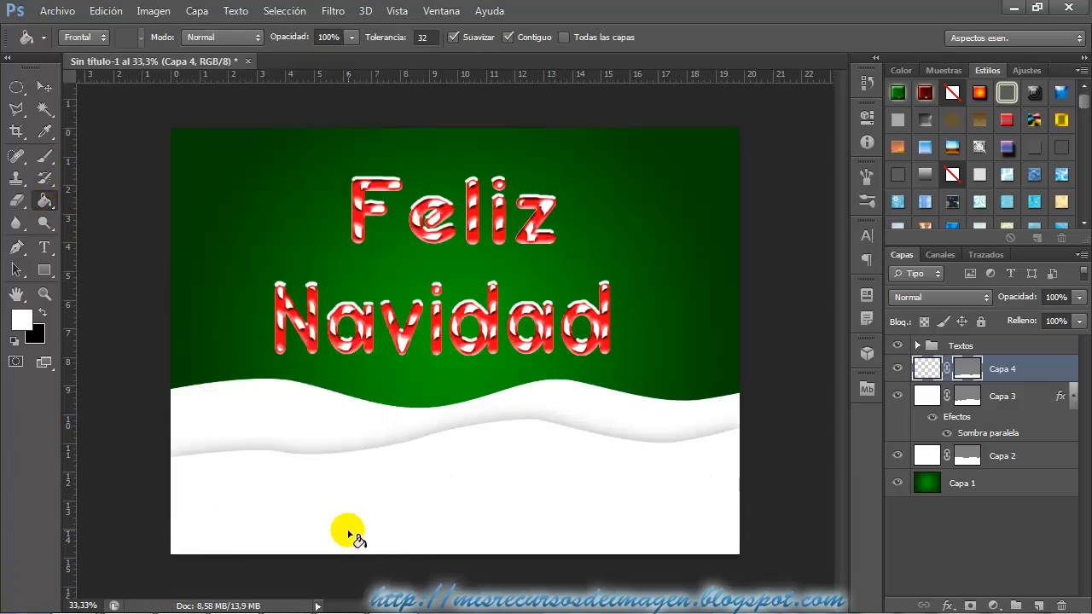
pyautogui.click(698, 516)
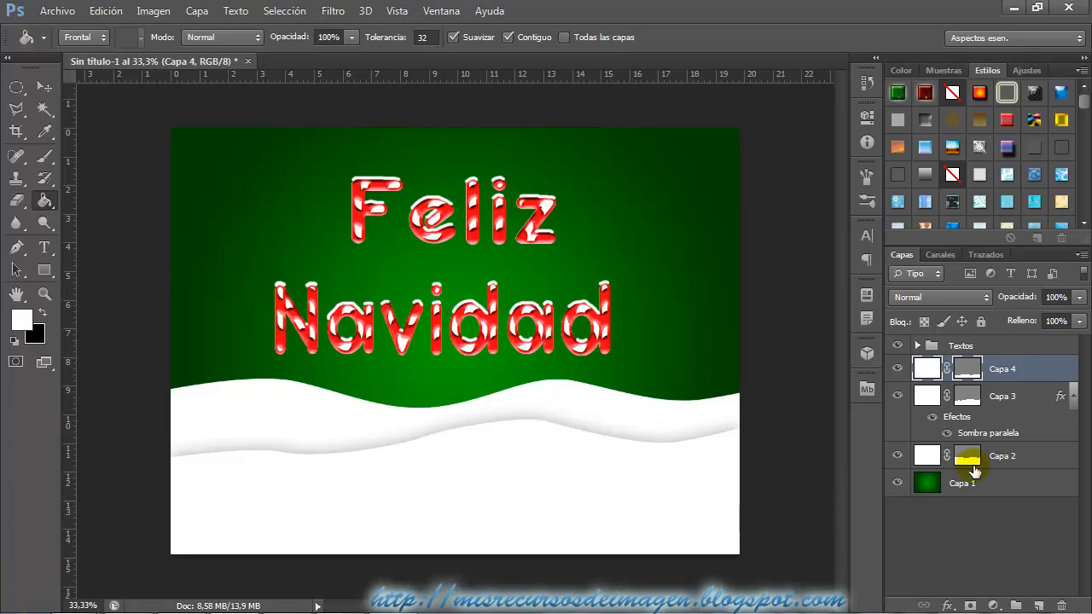
# Copy the layer style of Capa 3 and paste it onto Capa 4.
pyautogui.rightClick(1005, 401)
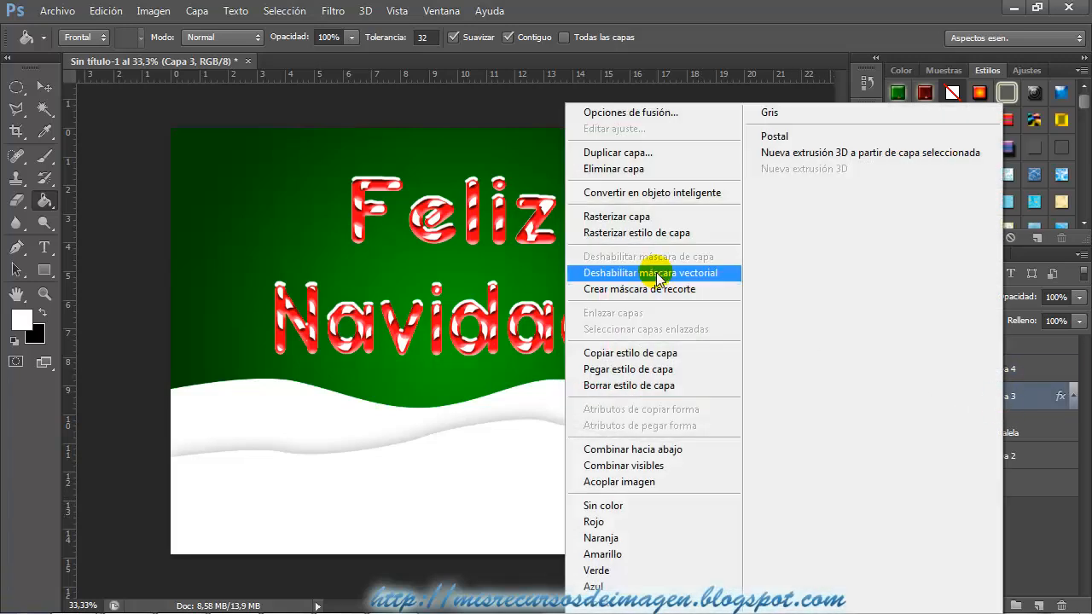
pyautogui.click(631, 352)
pyautogui.click(1015, 371)
pyautogui.rightClick(1015, 371)
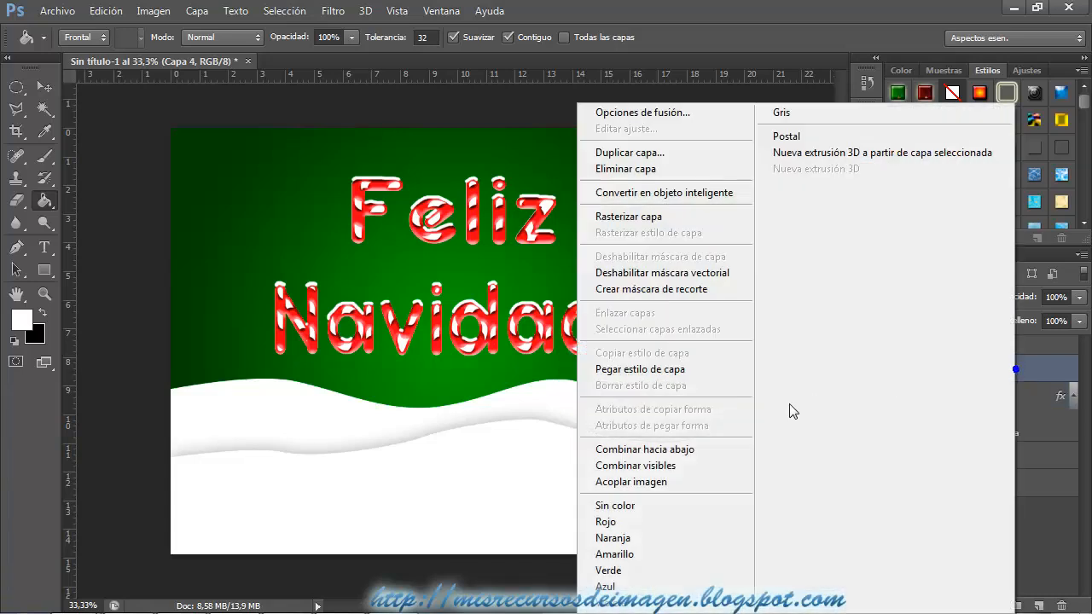
pyautogui.click(671, 366)
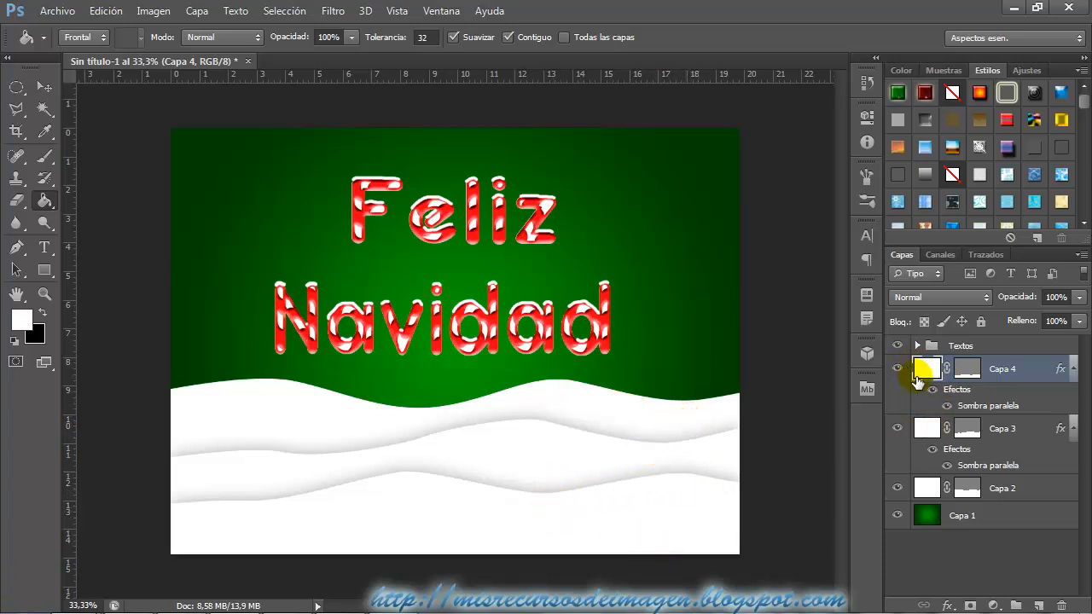
# Add a new empty layer directly above Capa 2.
pyautogui.click(1028, 493)
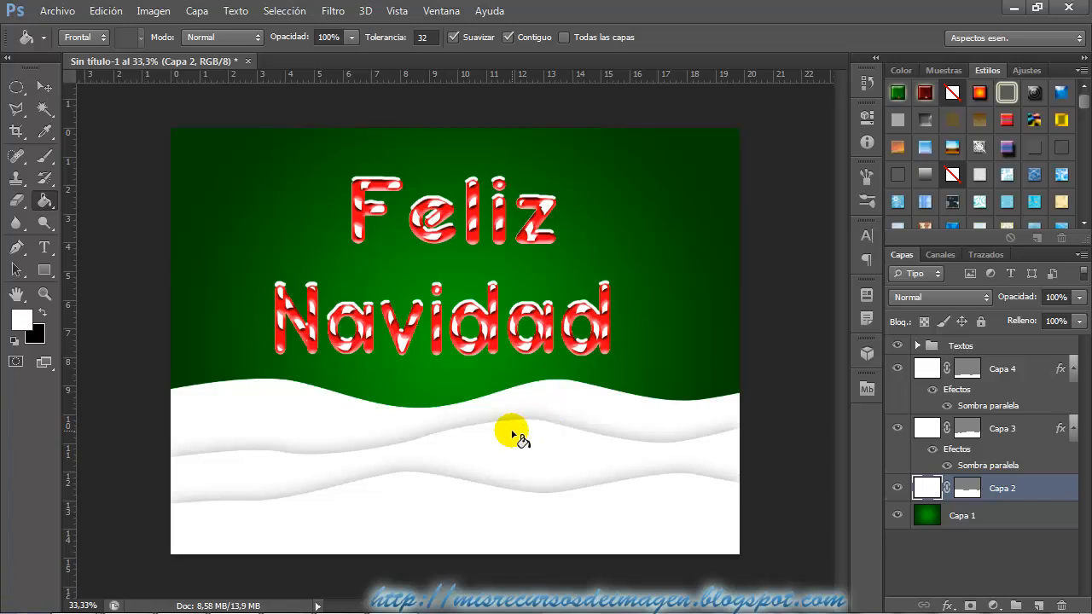
pyautogui.hotkey('ctrl', '+')
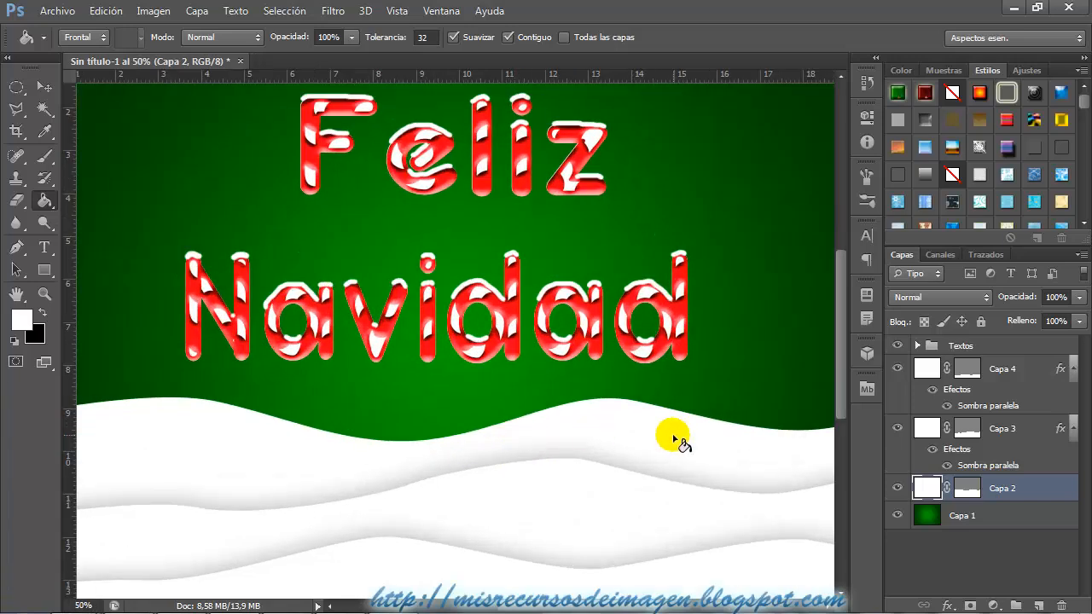
pyautogui.scroll(-4, 657, 439)
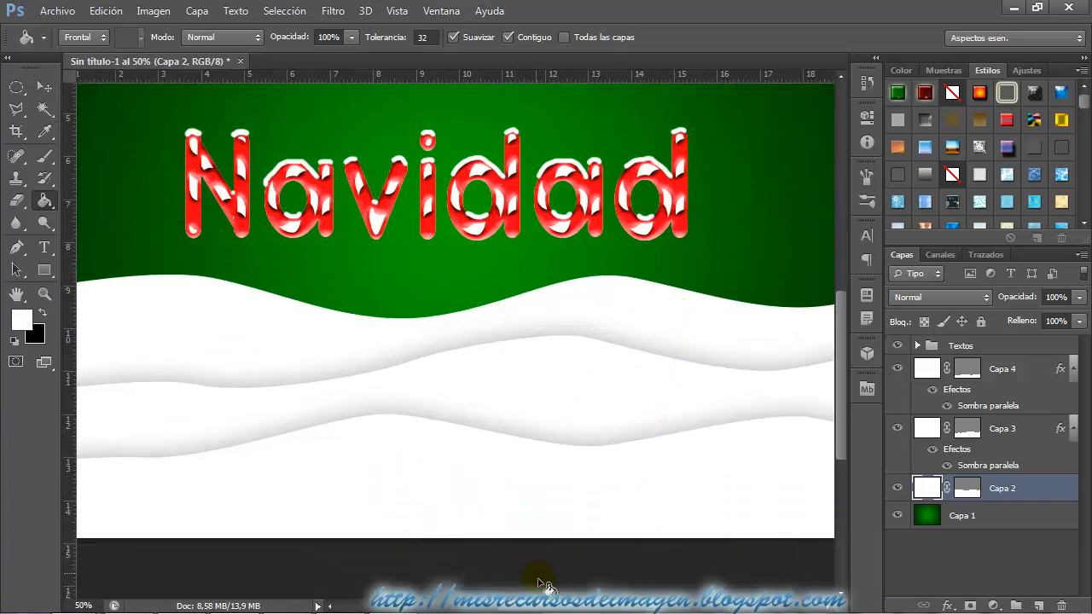
pyautogui.hscroll(-3, 546, 608)
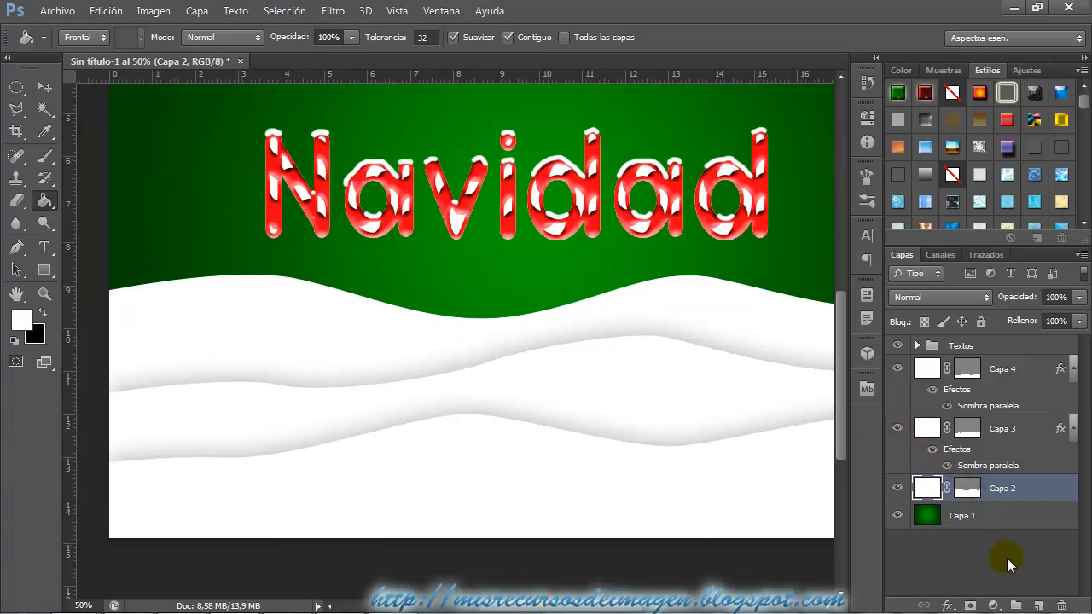
pyautogui.click(1036, 606)
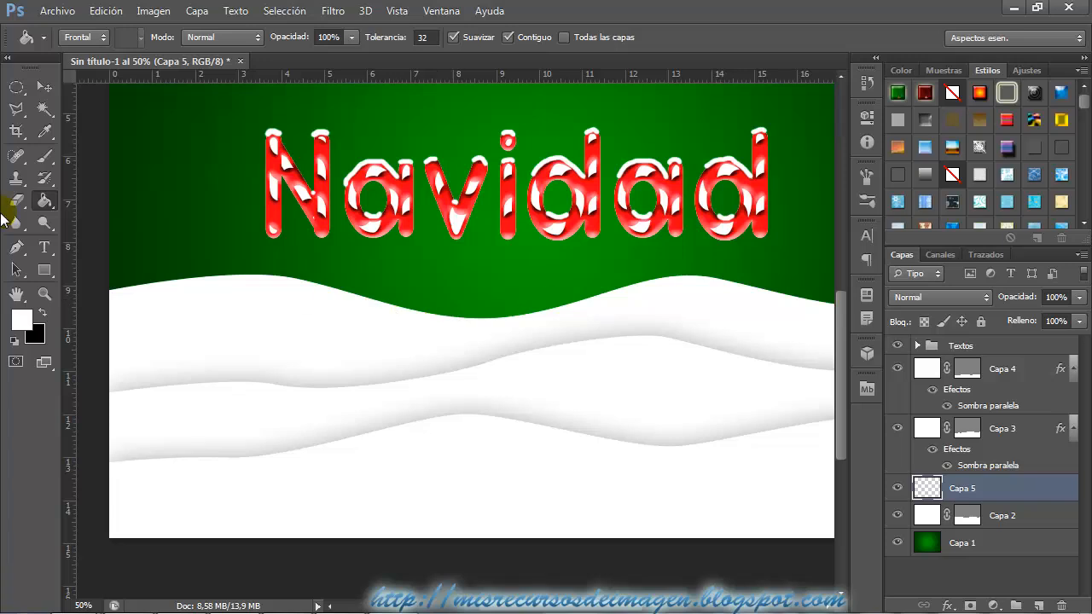
# Set up the Brush tool with a soft round tip at a size of 84 px.
pyautogui.click(45, 157)
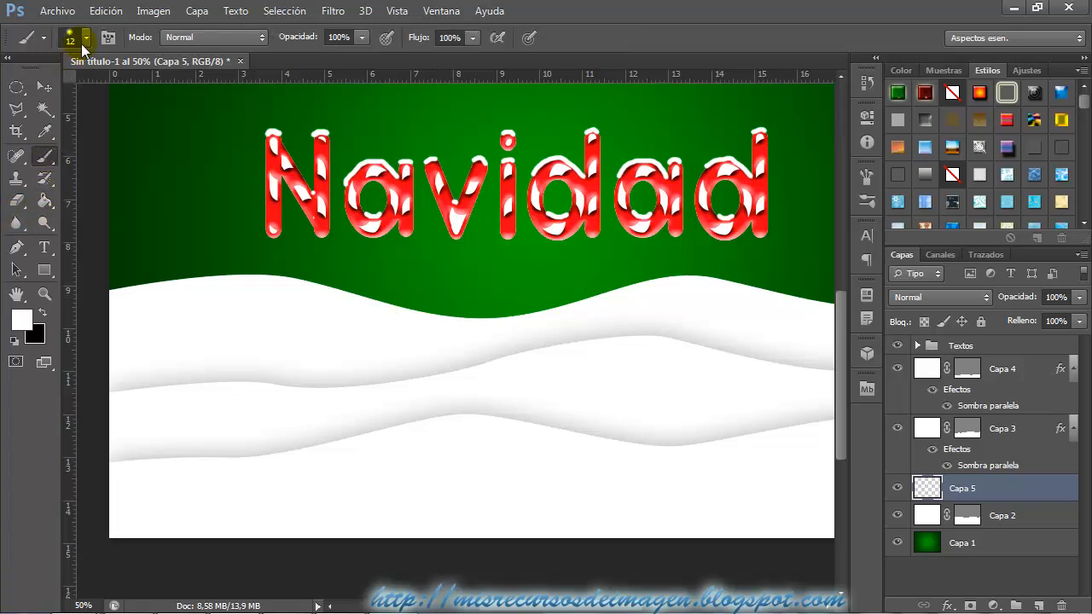
pyautogui.click(82, 44)
pyautogui.click(34, 173)
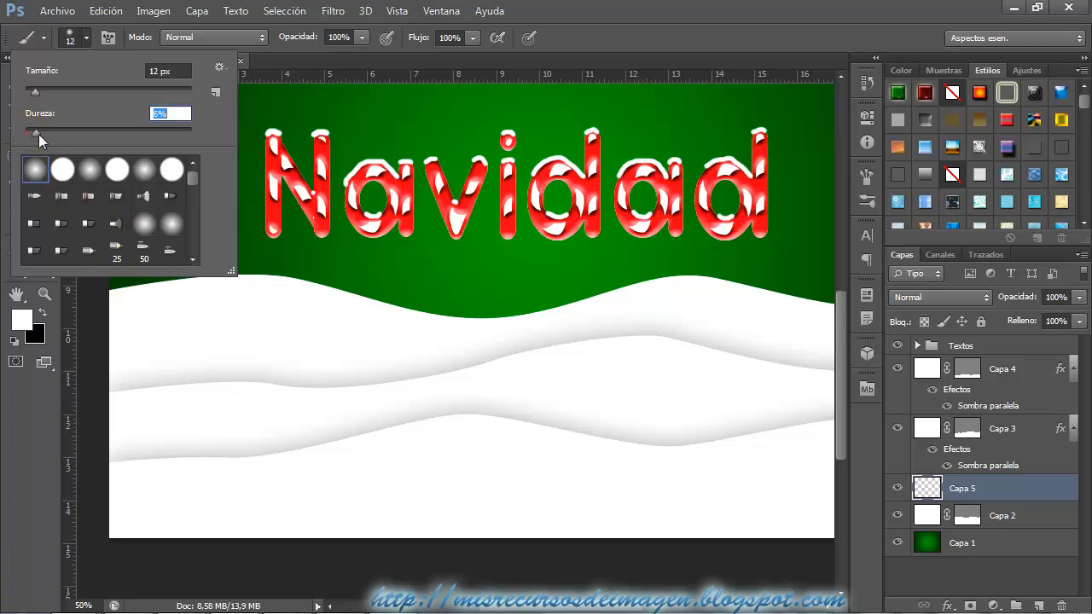
pyautogui.moveTo(38, 134); pyautogui.dragTo(80, 135)
pyautogui.moveTo(279, 397)
pyautogui.mouseDown()
pyautogui.moveTo(299, 397)
pyautogui.moveTo(285, 385)
pyautogui.mouseUp()
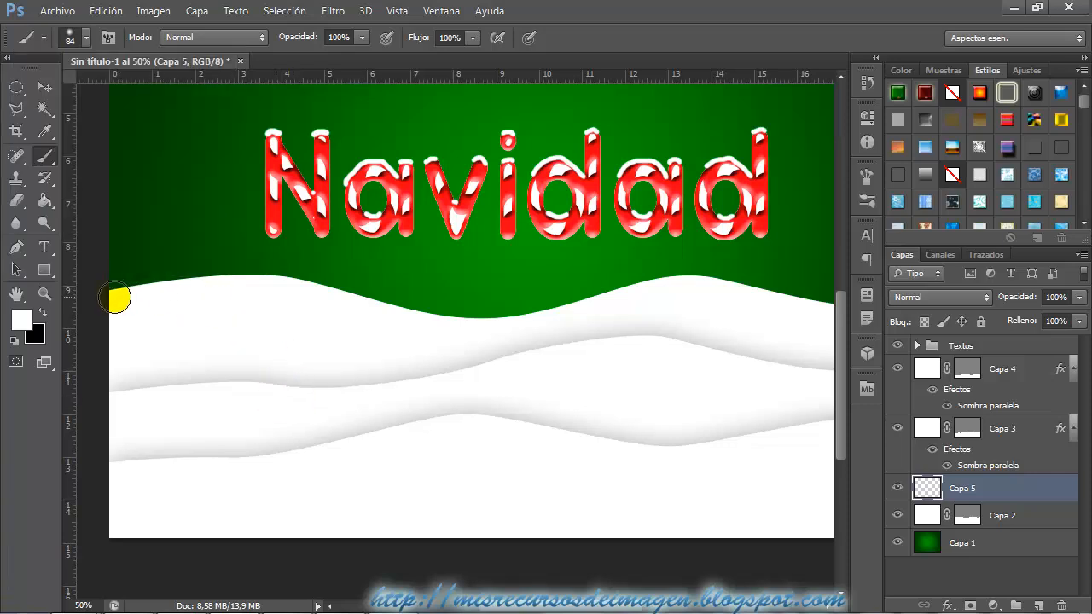
# Paint white along the whole upper edge of the rearmost snow hill on Capa 5 to soften its border with the green background.
pyautogui.moveTo(114, 299)
pyautogui.mouseDown()
pyautogui.moveTo(253, 288)
pyautogui.moveTo(390, 310)
pyautogui.moveTo(364, 310)
pyautogui.moveTo(309, 202)
pyautogui.moveTo(373, 379)
pyautogui.moveTo(444, 330)
pyautogui.moveTo(395, 315)
pyautogui.moveTo(510, 321)
pyautogui.moveTo(690, 288)
pyautogui.moveTo(640, 295)
pyautogui.moveTo(707, 291)
pyautogui.moveTo(778, 304)
pyautogui.mouseUp()
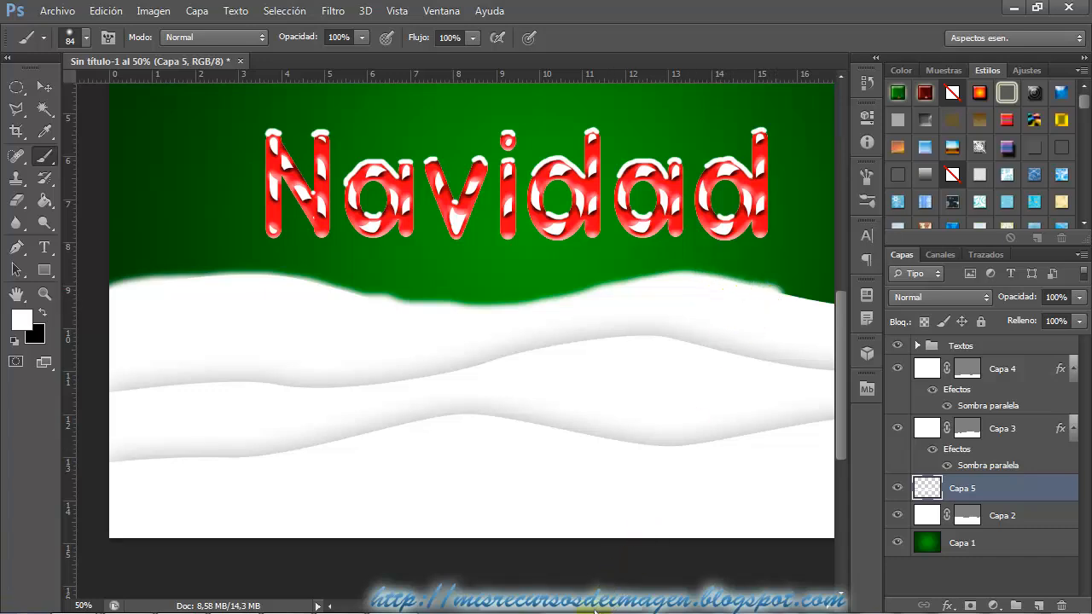
pyautogui.moveTo(599, 607); pyautogui.dragTo(658, 607)
pyautogui.moveTo(536, 323)
pyautogui.mouseDown()
pyautogui.moveTo(509, 302)
pyautogui.moveTo(597, 315)
pyautogui.moveTo(694, 307)
pyautogui.moveTo(628, 323)
pyautogui.mouseUp()
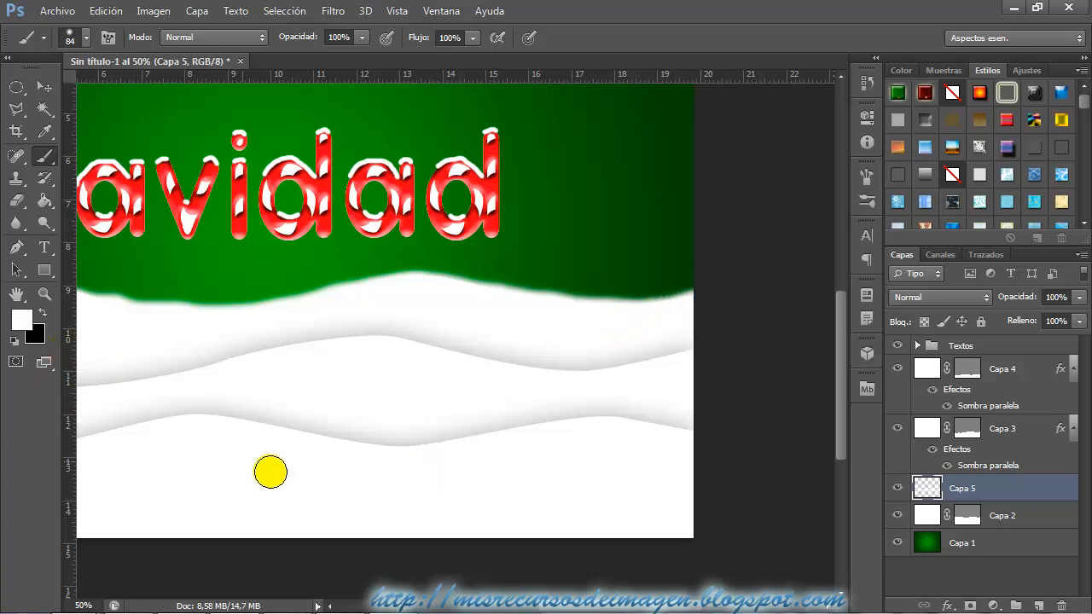
pyautogui.moveTo(564, 609); pyautogui.dragTo(546, 610)
pyautogui.moveTo(241, 321)
pyautogui.mouseDown()
pyautogui.moveTo(213, 299)
pyautogui.moveTo(421, 316)
pyautogui.moveTo(409, 412)
pyautogui.moveTo(503, 457)
pyautogui.moveTo(429, 371)
pyautogui.moveTo(418, 316)
pyautogui.moveTo(518, 298)
pyautogui.moveTo(533, 440)
pyautogui.moveTo(581, 582)
pyautogui.moveTo(577, 606)
pyautogui.moveTo(524, 602)
pyautogui.mouseUp()
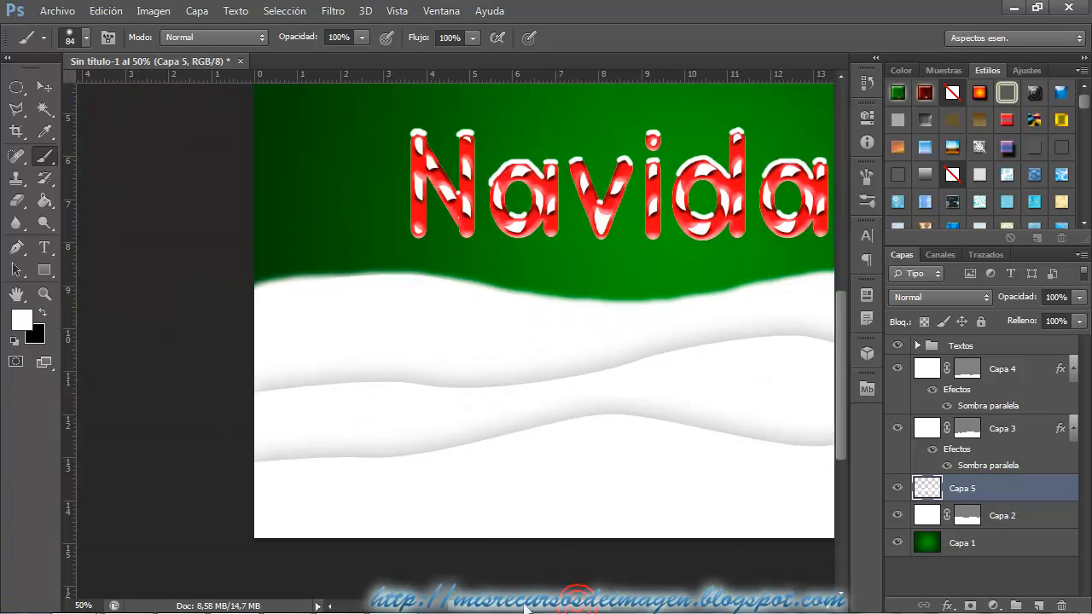
pyautogui.hotkey('ctrl', '-')
pyautogui.hotkey('ctrl', '-')
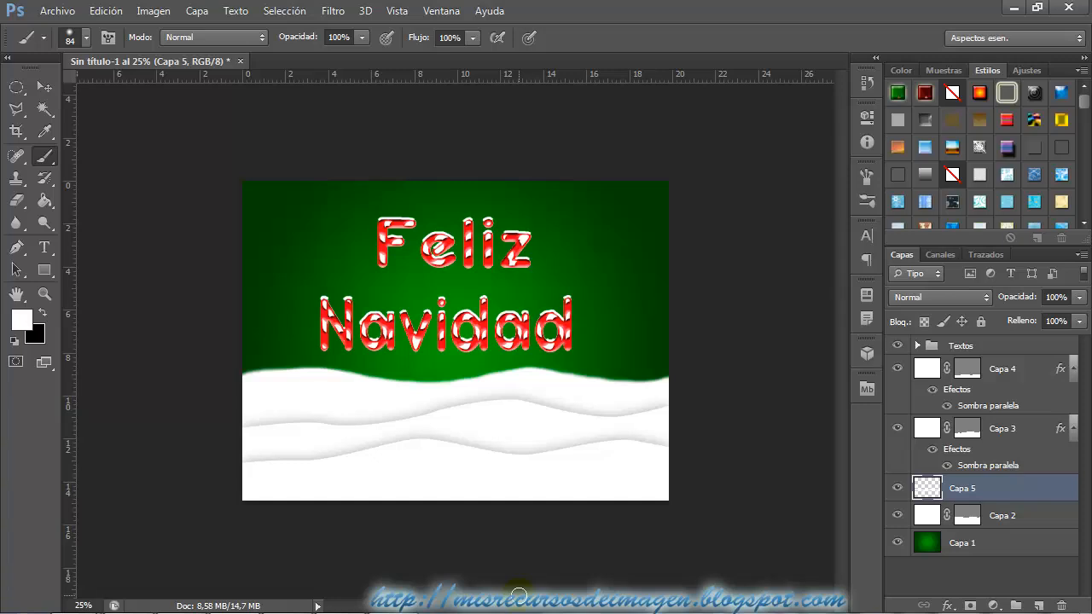
pyautogui.hotkey('ctrl', '+')
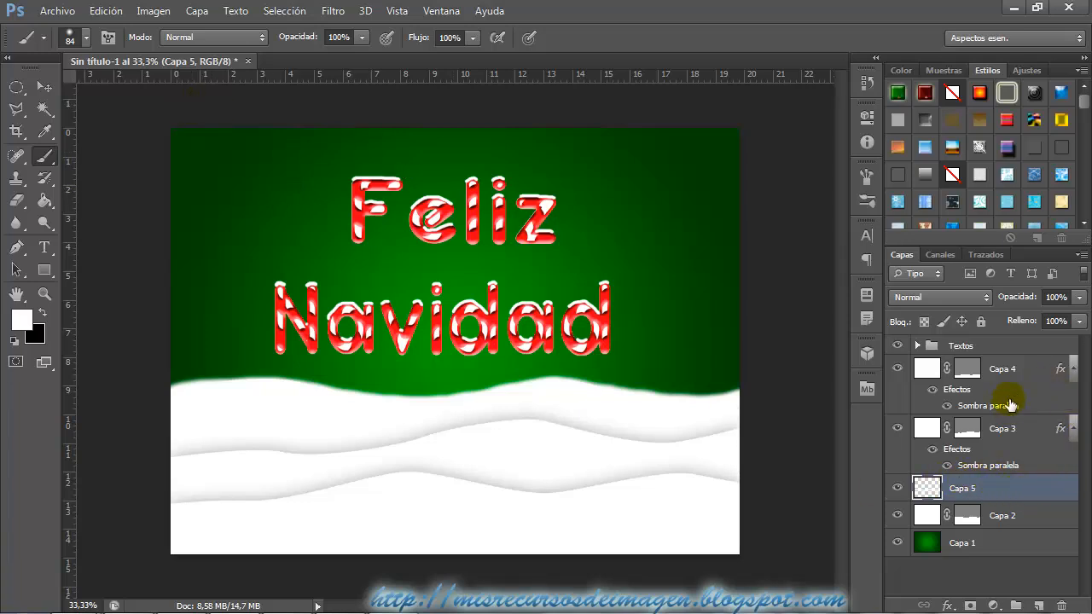
# Add a new layer above the Textos group and make a rectangular marquee selection with 30 px feather around the whole canvas.
pyautogui.click(1011, 353)
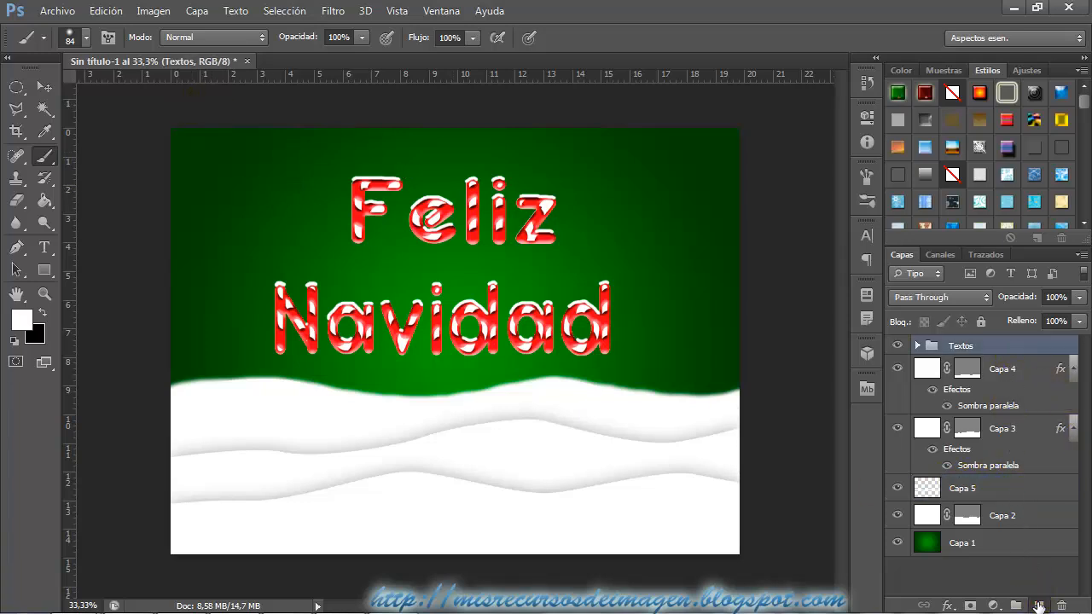
pyautogui.click(1039, 606)
pyautogui.press('m')
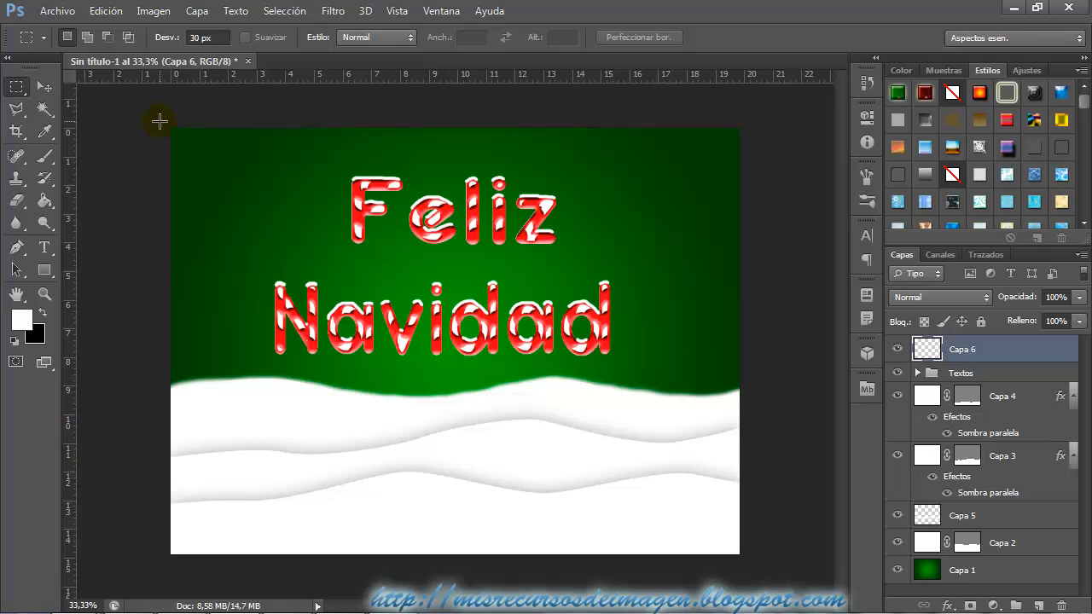
pyautogui.moveTo(168, 139); pyautogui.dragTo(773, 580)
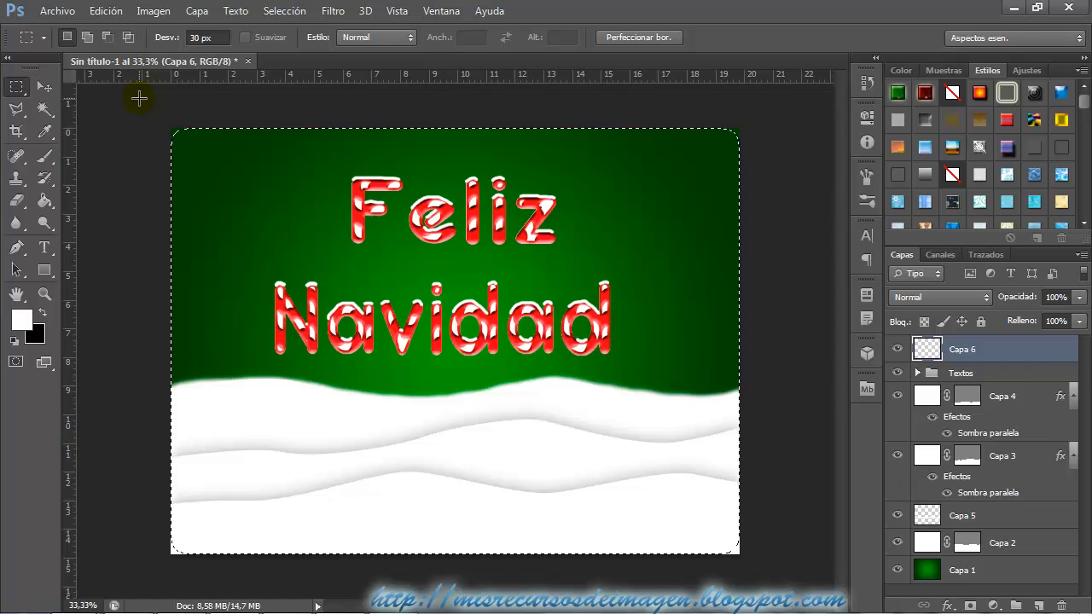
# Invert the feathered selection, fill it with white on Capa 6 using the Paint Bucket to form a border, and deselect.
pyautogui.click(281, 12)
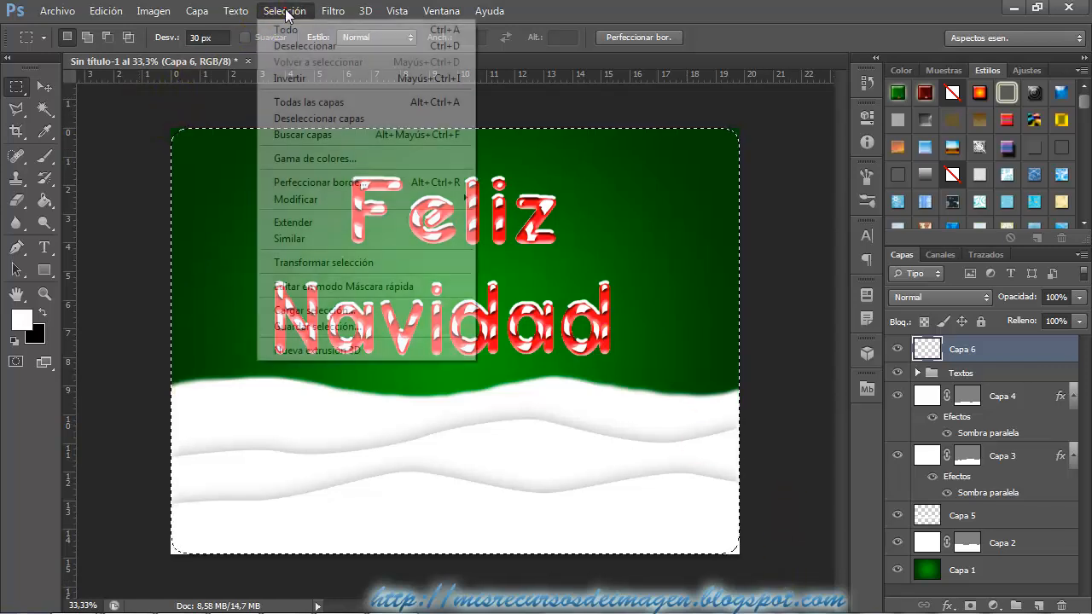
pyautogui.click(290, 76)
pyautogui.click(45, 200)
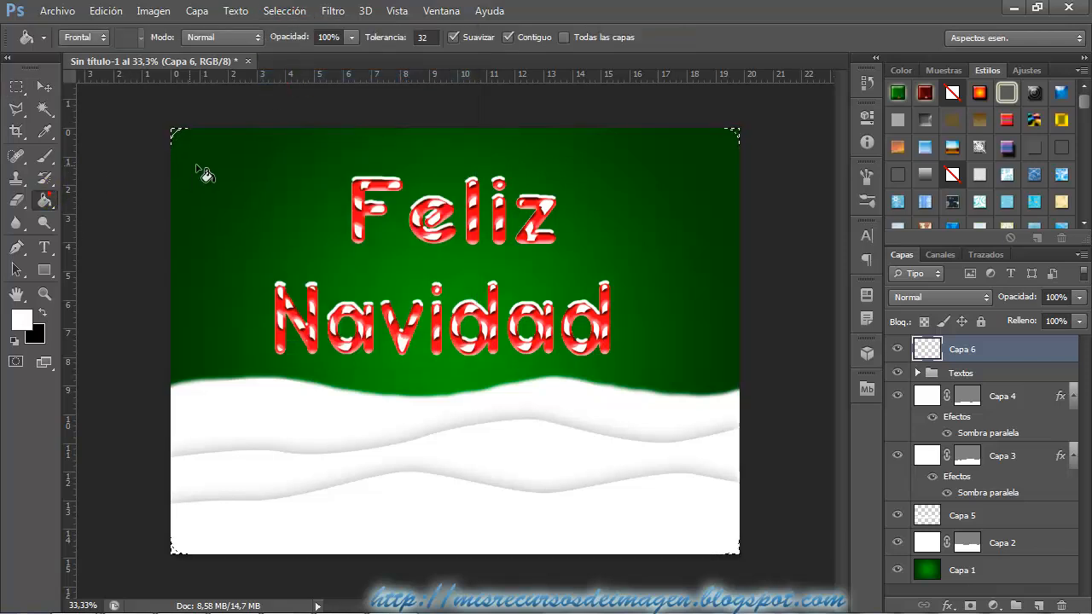
pyautogui.click(203, 171)
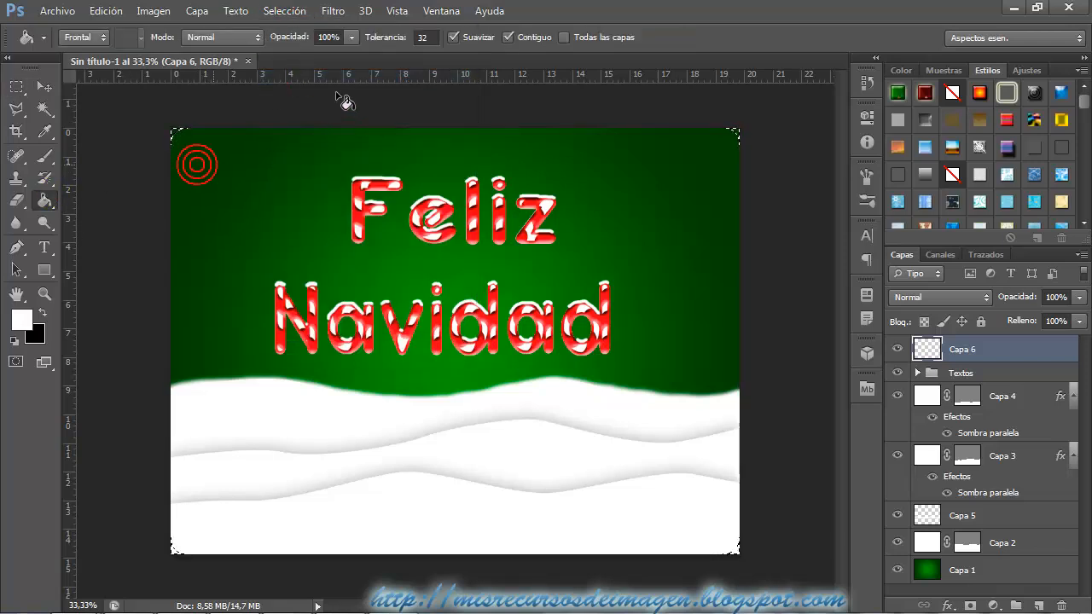
pyautogui.click(301, 13)
pyautogui.click(306, 46)
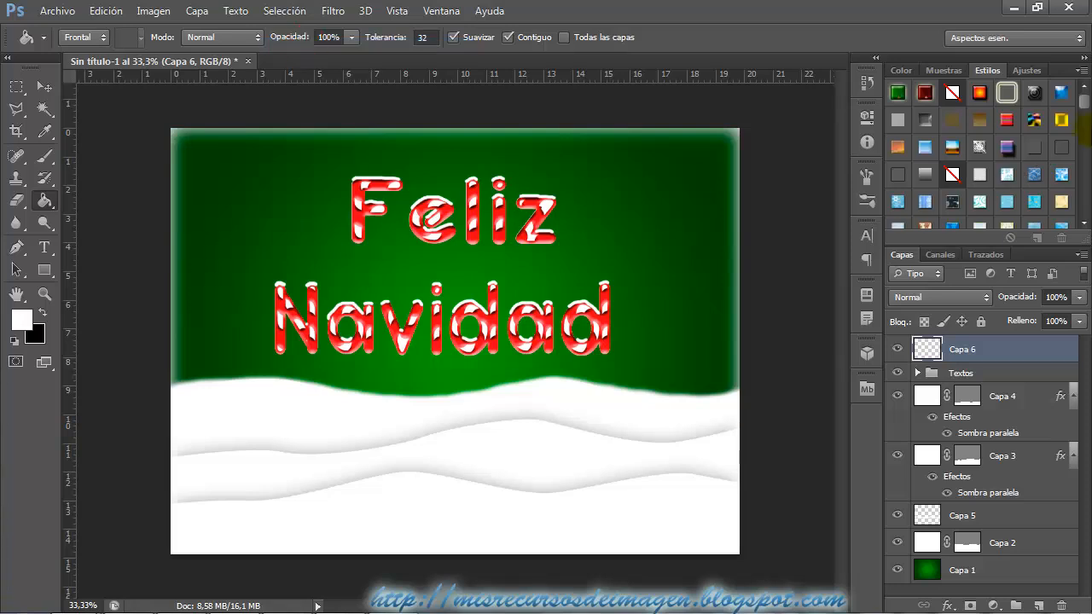
# Apply a speckled snow preset layer style to the white border on Capa 6.
pyautogui.moveTo(1087, 104); pyautogui.dragTo(1067, 172)
pyautogui.click(1035, 130)
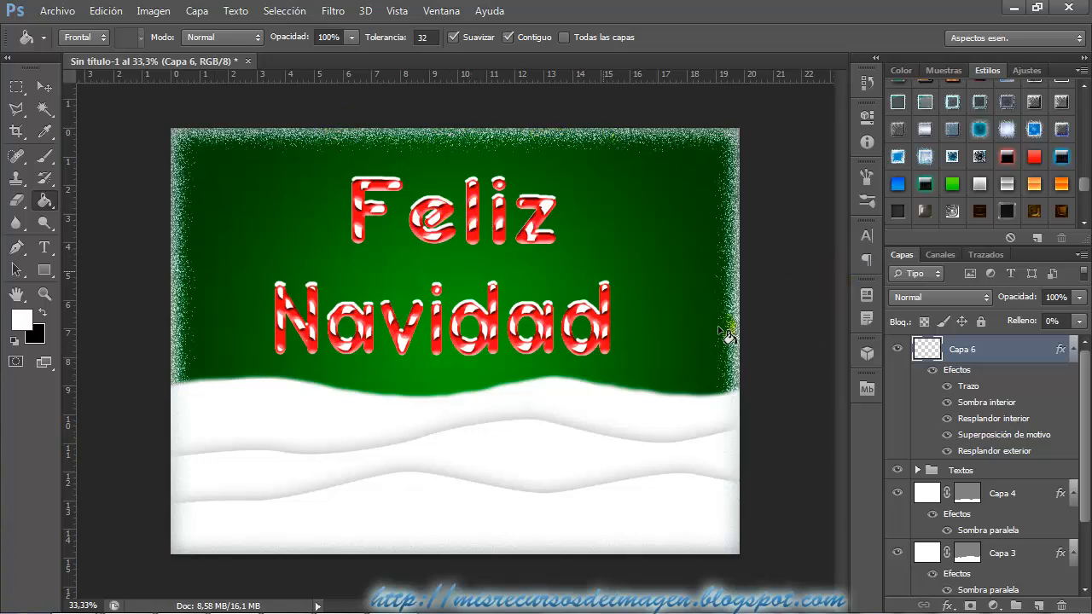
# Add a new empty layer directly above the Textos group.
pyautogui.scroll(-1, 1088, 461)
pyautogui.click(1044, 457)
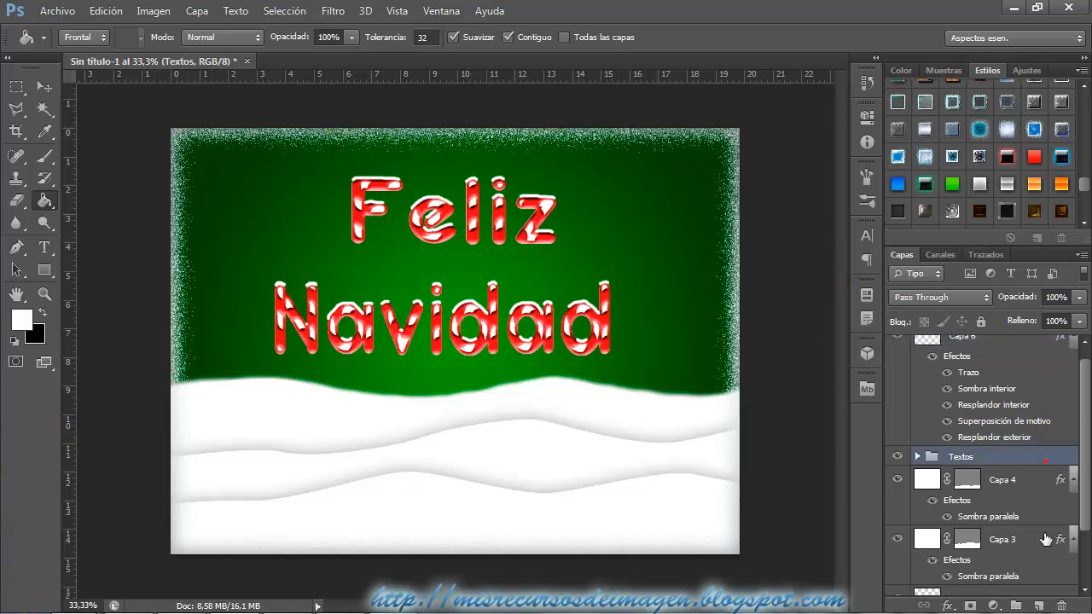
pyautogui.click(1038, 606)
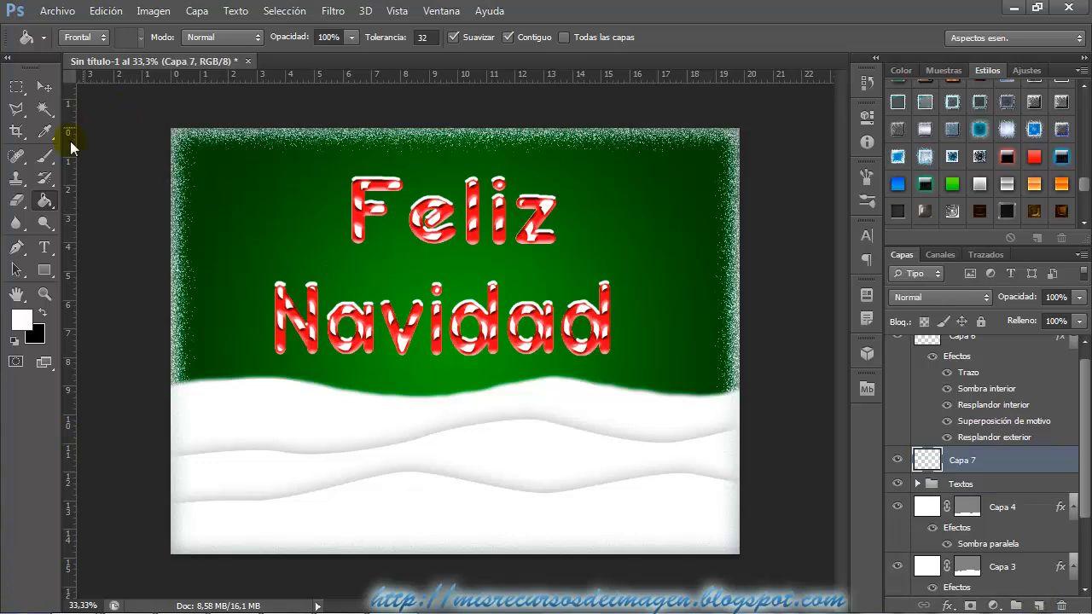
# Set up the Brush tool with the four-pointed star tip labelled 2139 at a size of 15 px.
pyautogui.click(44, 157)
pyautogui.click(85, 39)
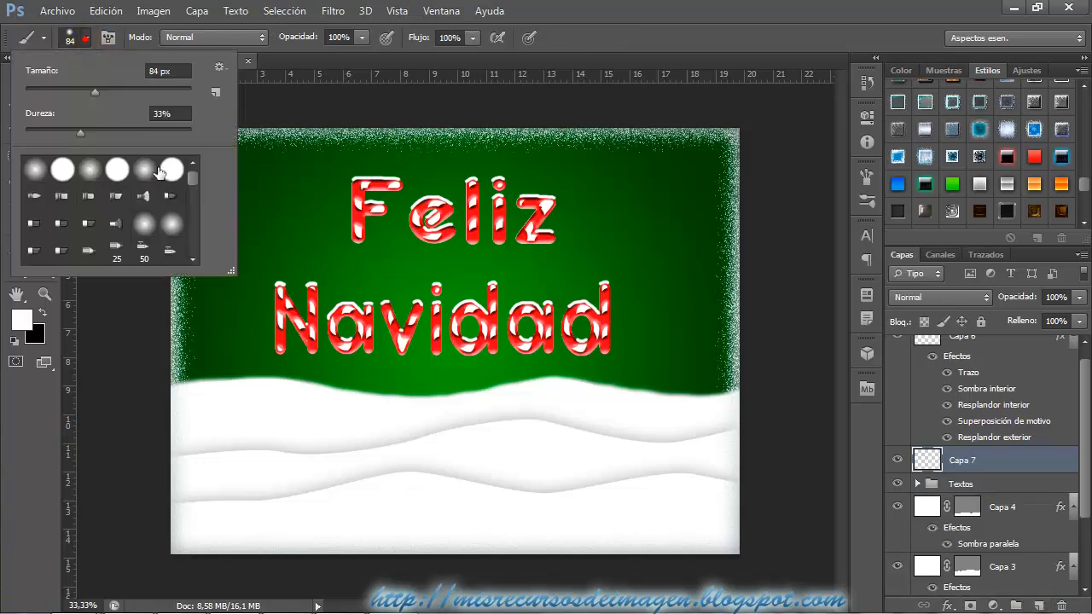
pyautogui.moveTo(193, 171); pyautogui.dragTo(191, 248)
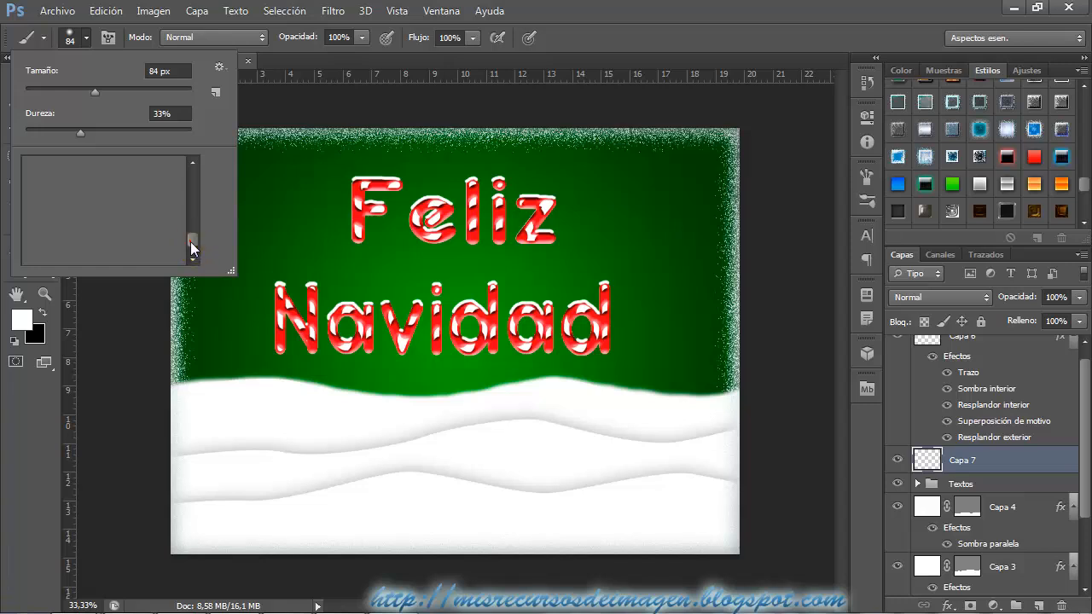
pyautogui.scroll(5, 156, 231)
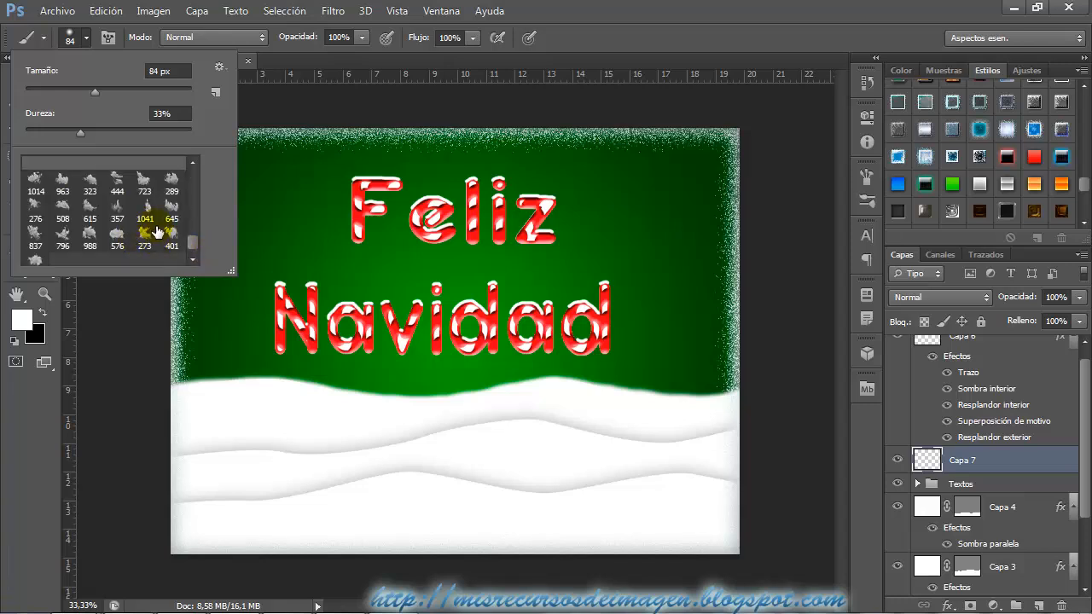
pyautogui.scroll(2, 156, 232)
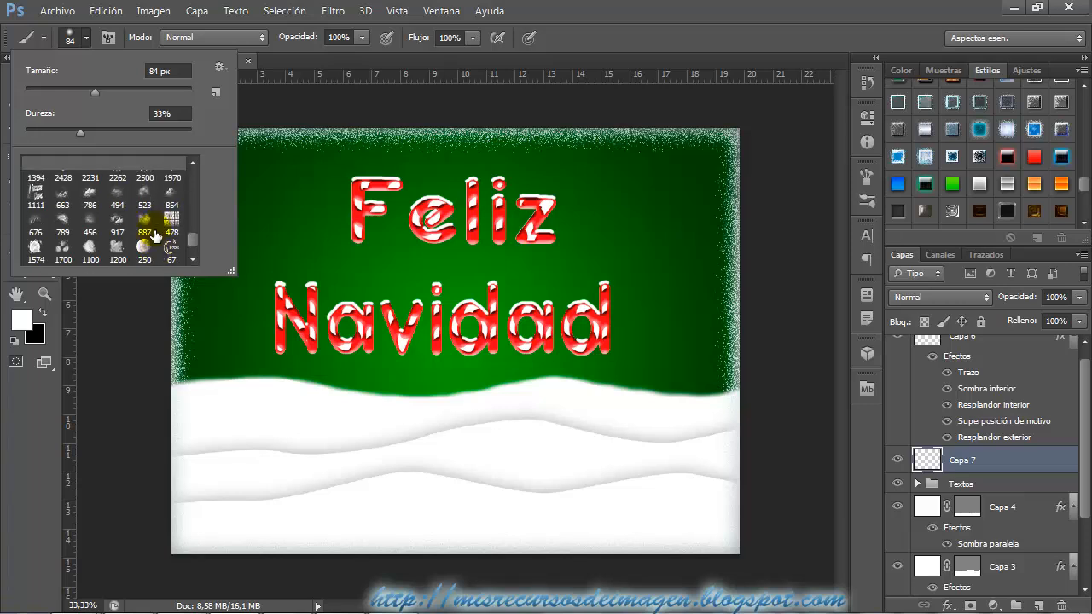
pyautogui.scroll(2, 151, 232)
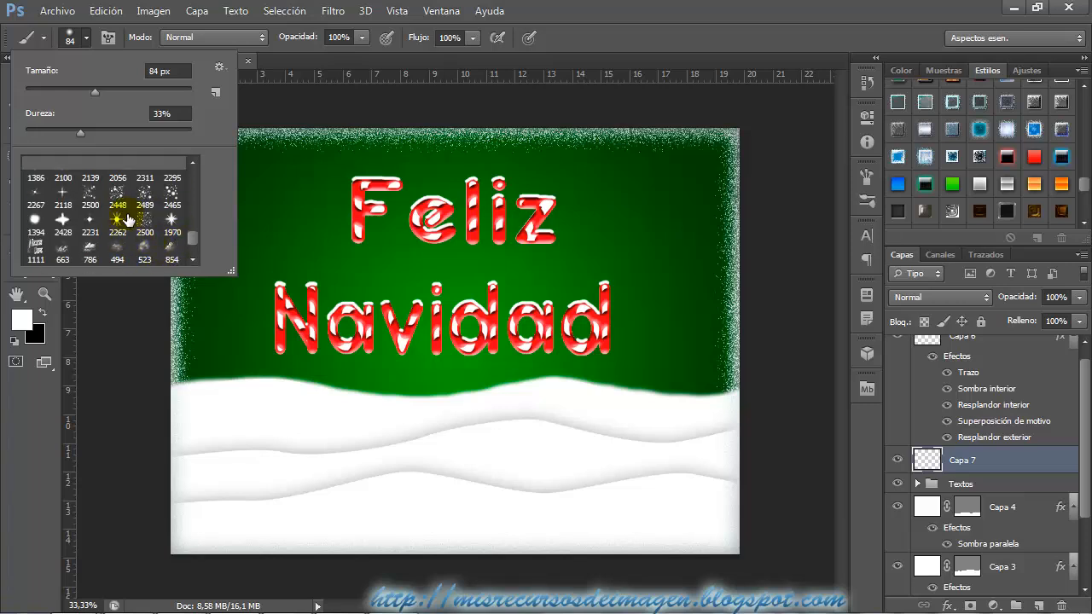
pyautogui.scroll(3, 126, 220)
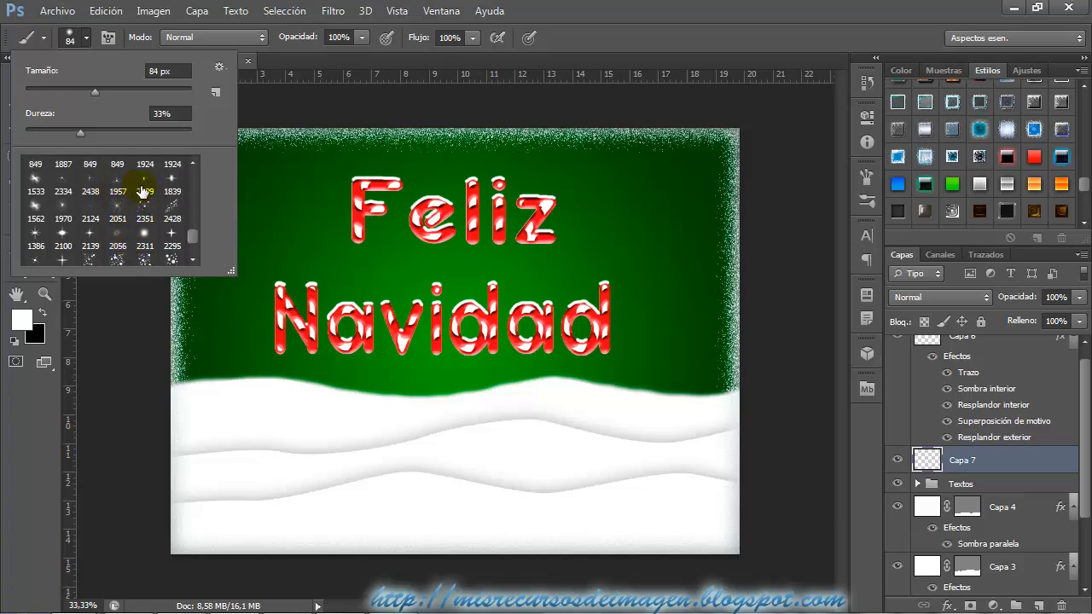
pyautogui.click(145, 186)
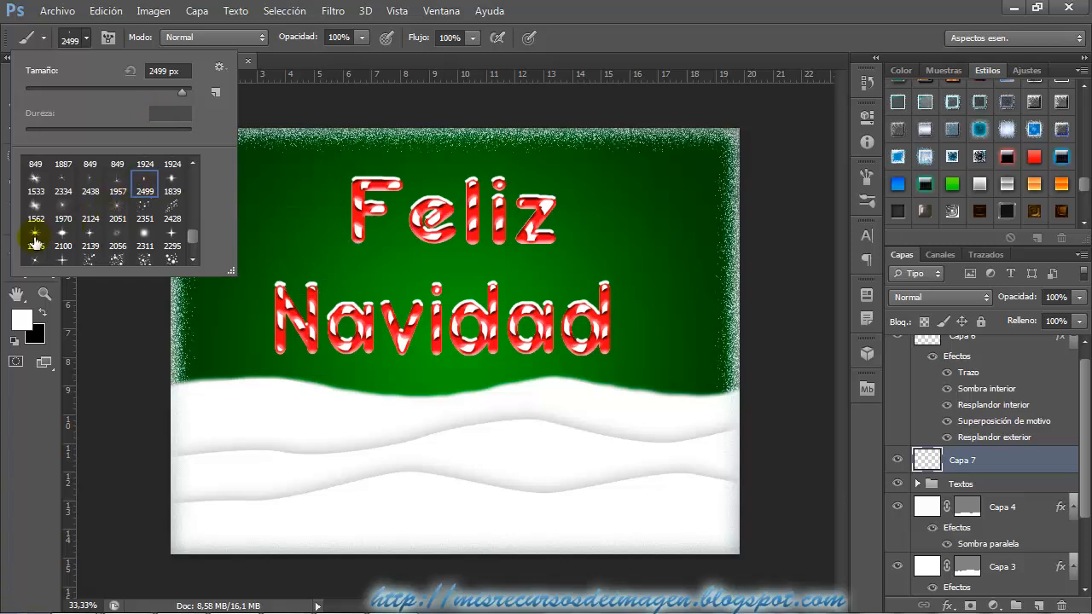
pyautogui.click(89, 234)
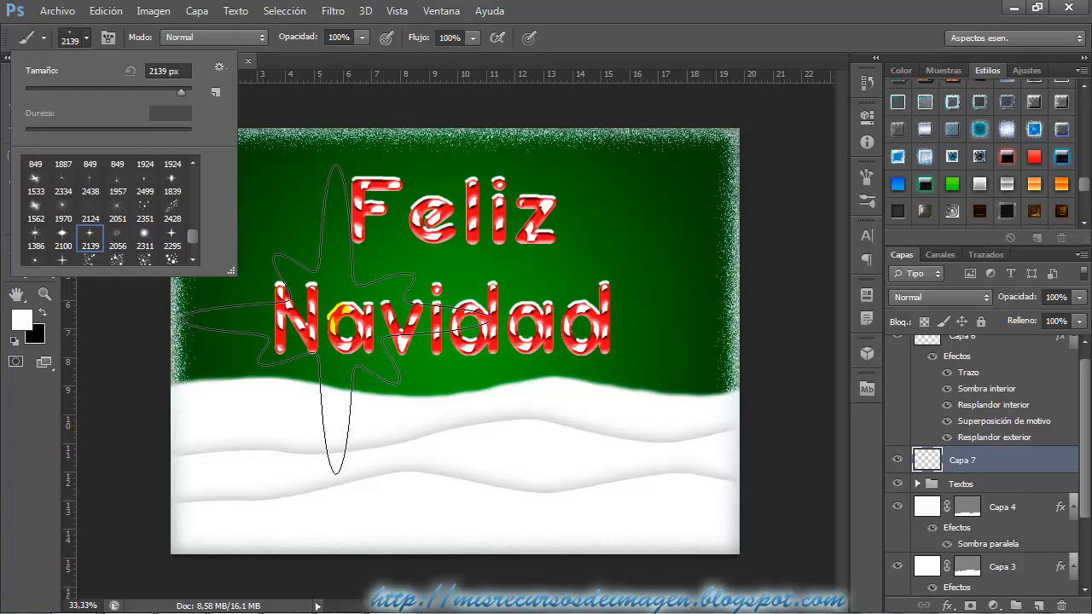
pyautogui.moveTo(336, 319); pyautogui.dragTo(177, 323)
pyautogui.moveTo(402, 320); pyautogui.dragTo(251, 339)
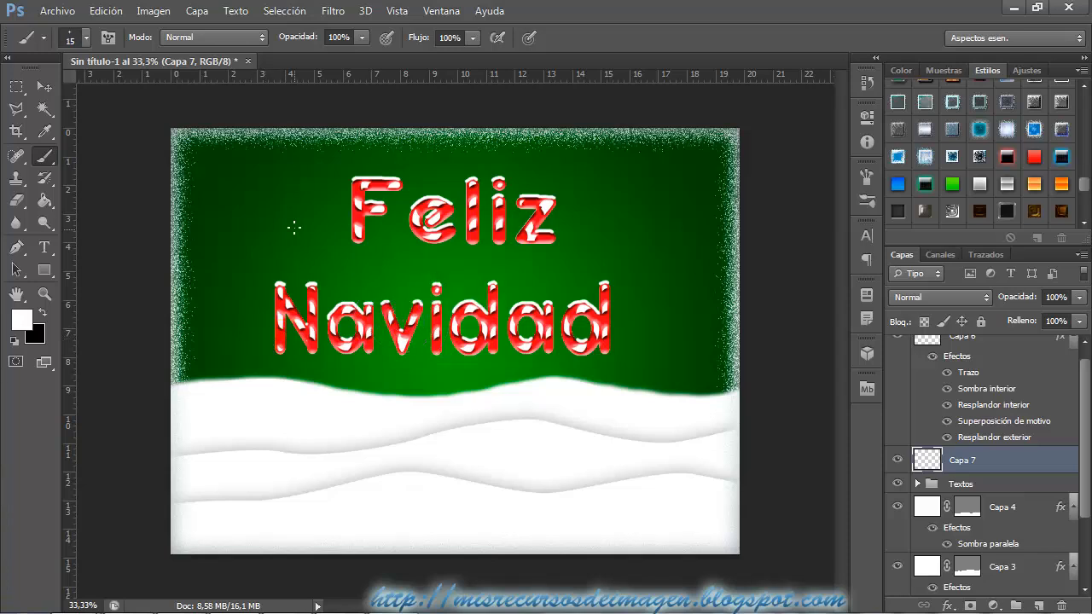
# Enable Shape Dynamics and Scattering for the star brush and set its spacing to 78%.
pyautogui.click(867, 178)
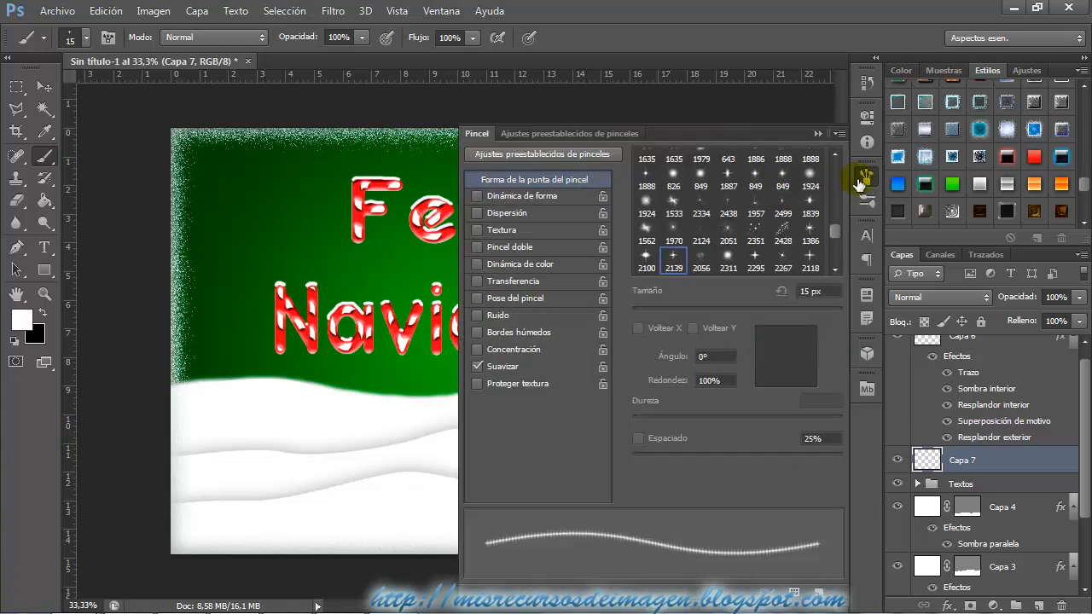
pyautogui.click(439, 10)
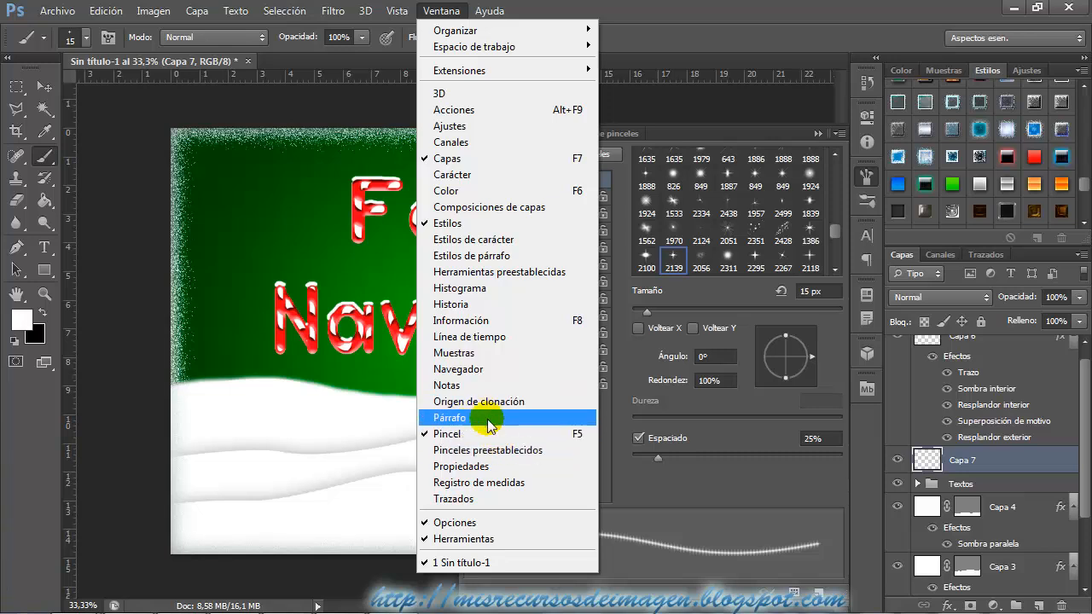
pyautogui.click(434, 10)
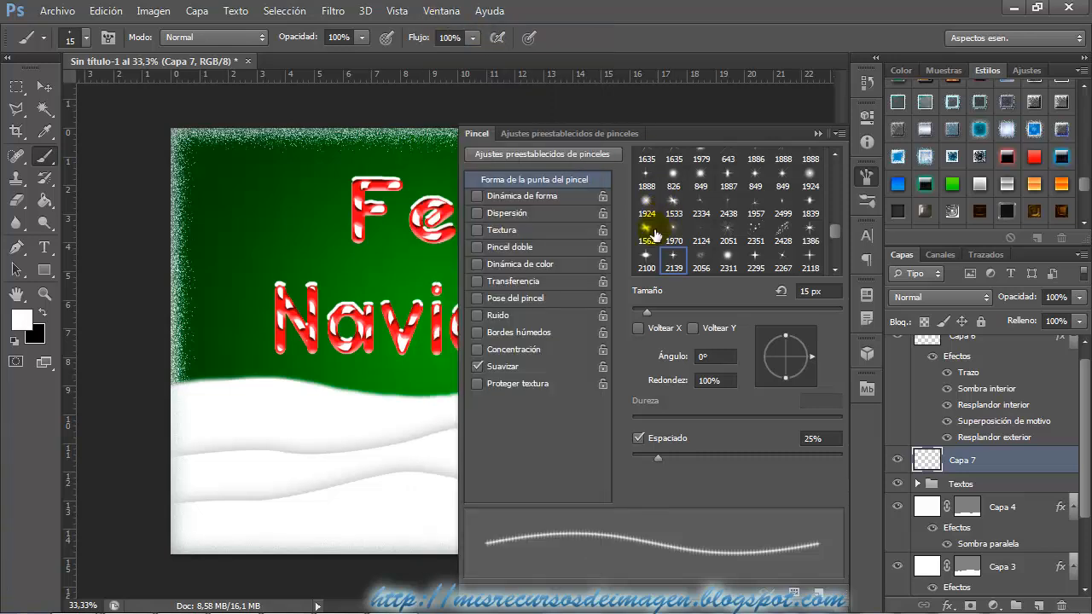
pyautogui.click(514, 197)
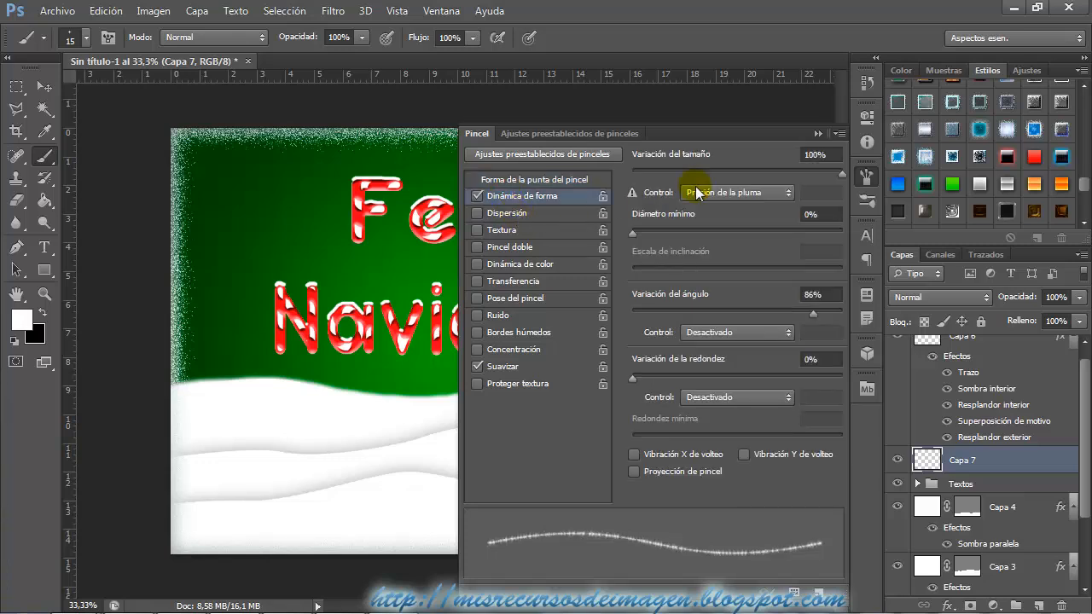
pyautogui.click(506, 213)
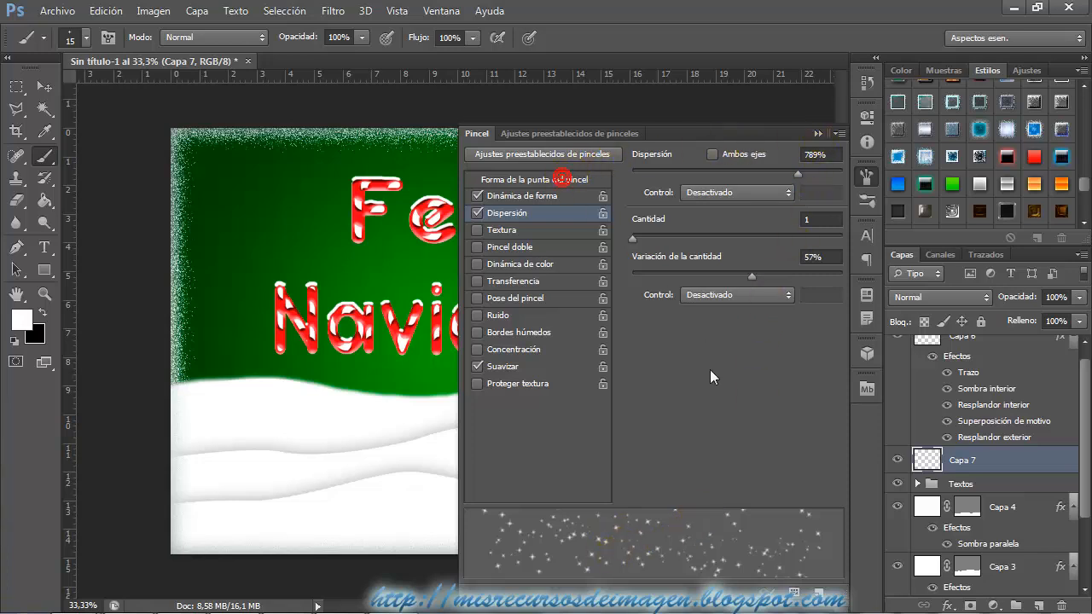
pyautogui.click(561, 177)
pyautogui.moveTo(657, 459); pyautogui.dragTo(714, 464)
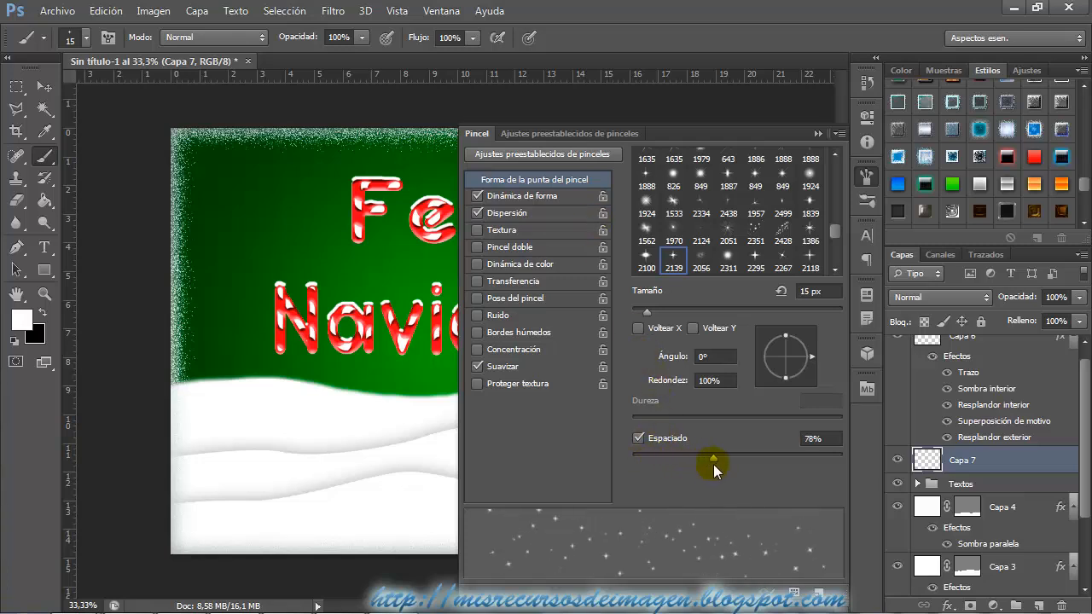
pyautogui.click(819, 134)
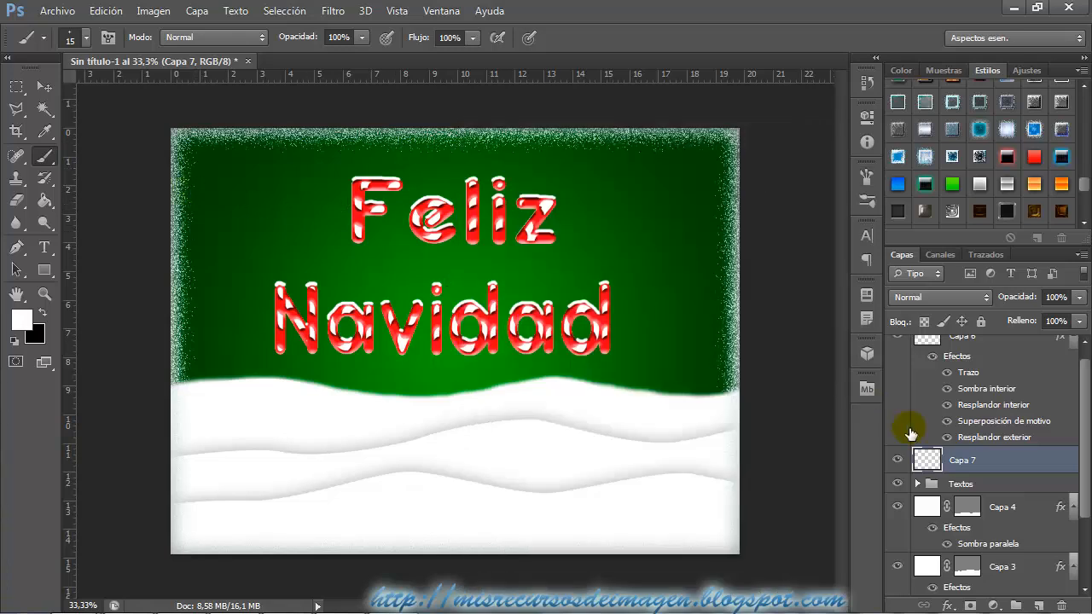
# Try a stroke of scattered stars across the upper sky on Capa 7, and undo it.
pyautogui.click(897, 461)
pyautogui.click(897, 462)
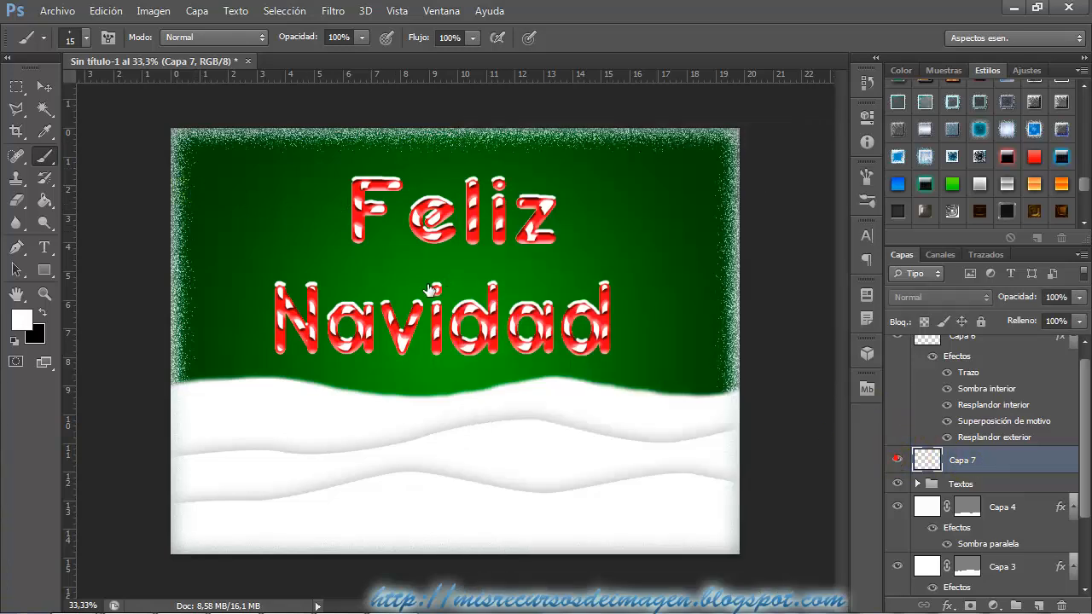
pyautogui.moveTo(203, 157)
pyautogui.mouseDown()
pyautogui.moveTo(315, 176)
pyautogui.moveTo(487, 164)
pyautogui.mouseUp()
pyautogui.click(105, 10)
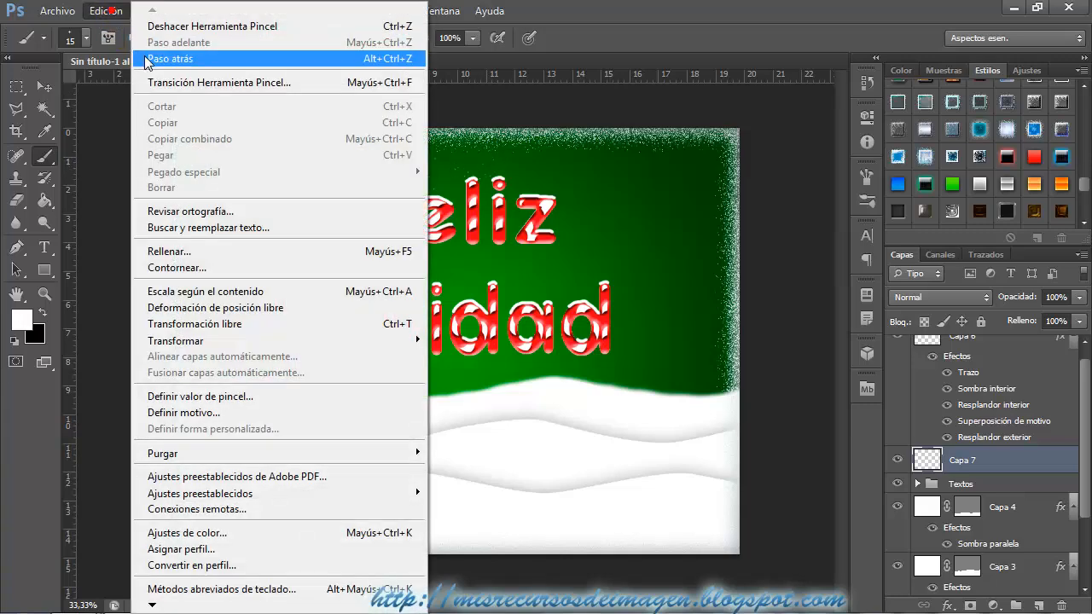
pyautogui.click(153, 58)
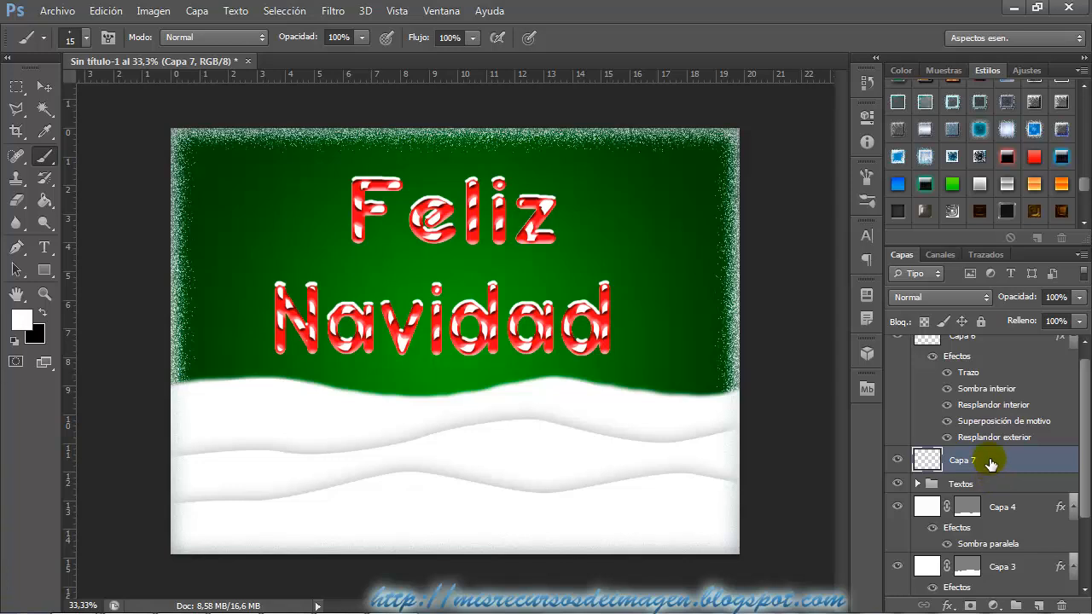
# Increase the star brush's spacing to 90% and its scattering to 915%.
pyautogui.click(871, 179)
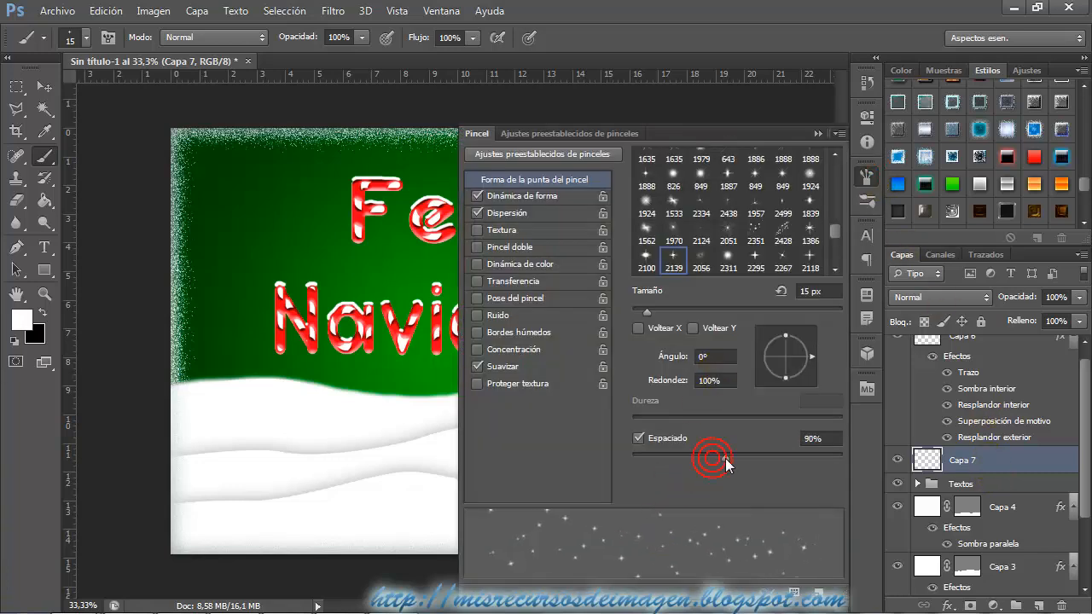
pyautogui.click(524, 196)
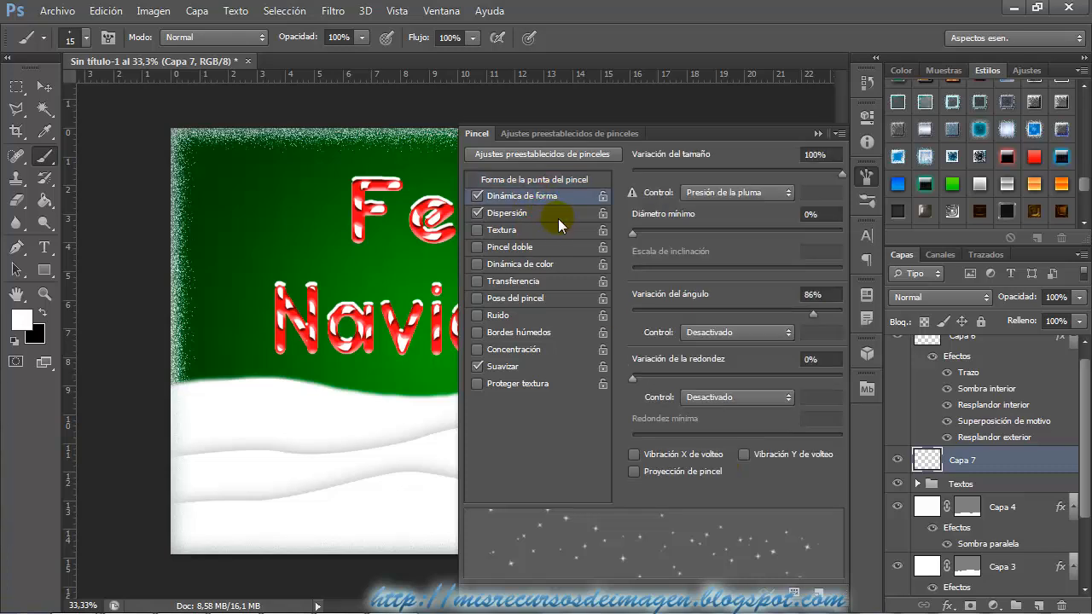
pyautogui.click(542, 214)
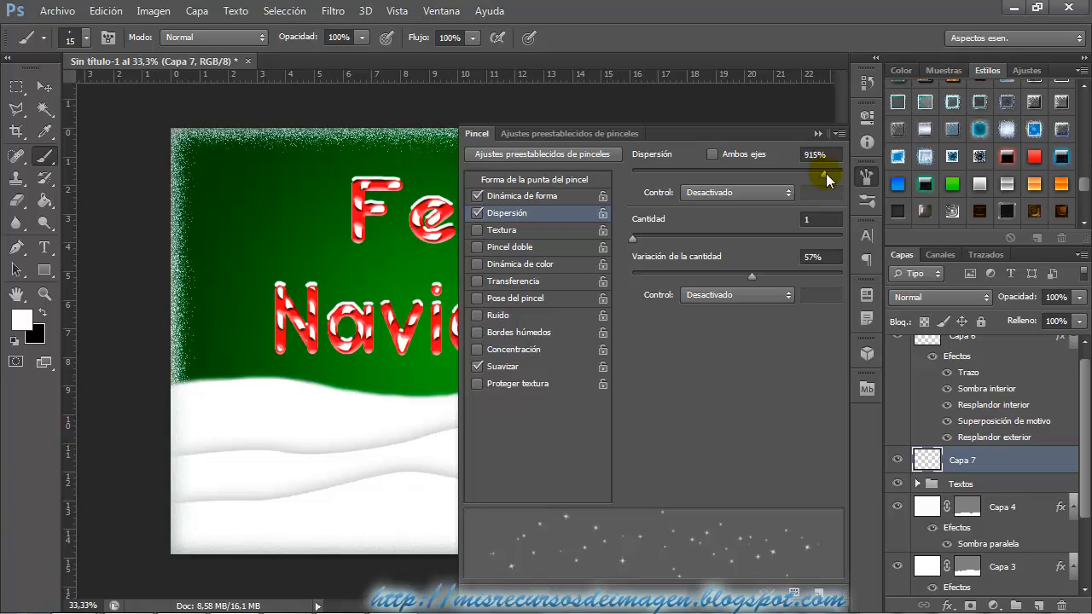
pyautogui.click(818, 134)
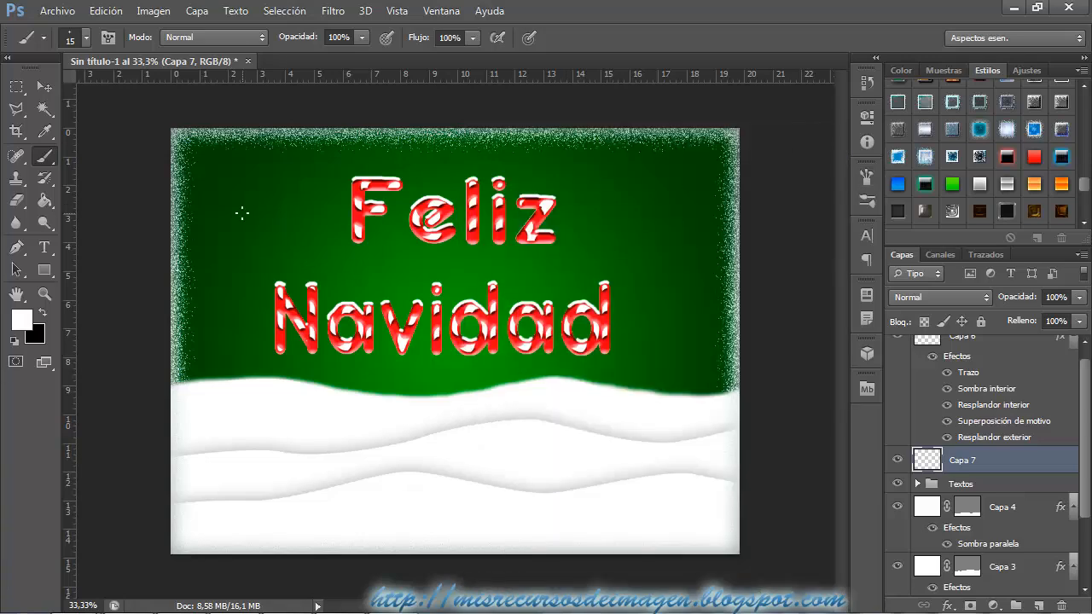
# Paint small scattered white stars over the whole green background around the text on Capa 7, down to the snow's edge.
pyautogui.hotkey('ctrl', '+')
pyautogui.scroll(3, 322, 239)
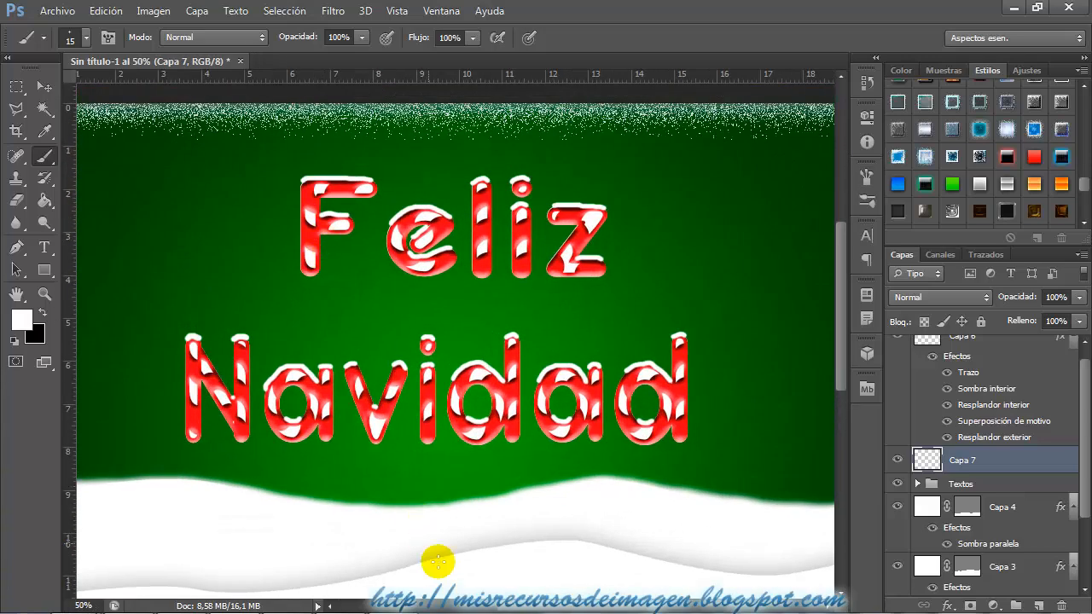
pyautogui.moveTo(564, 603)
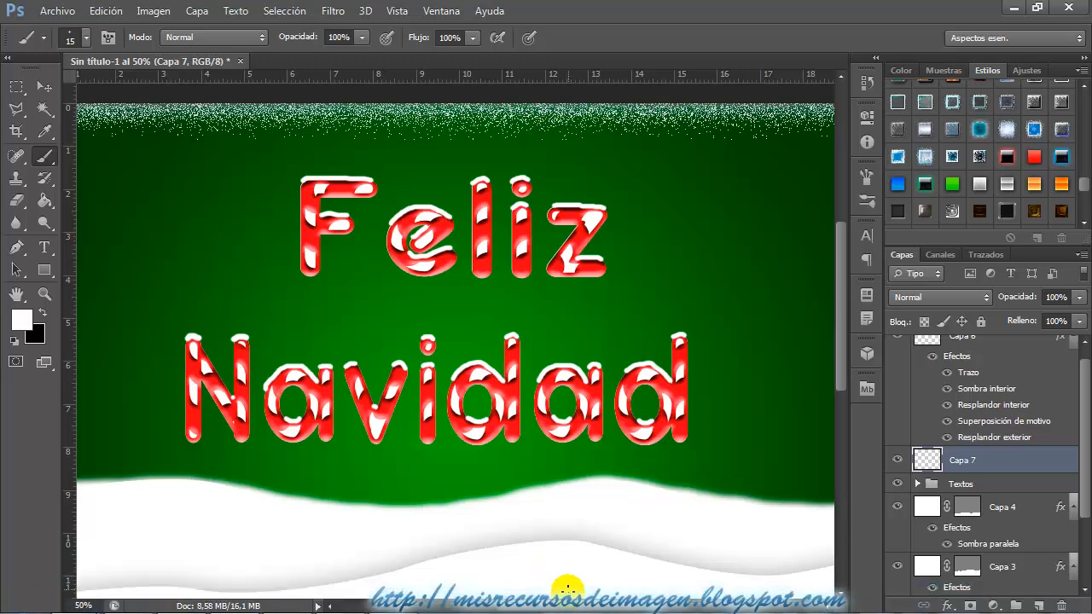
pyautogui.moveTo(568, 606); pyautogui.dragTo(546, 608)
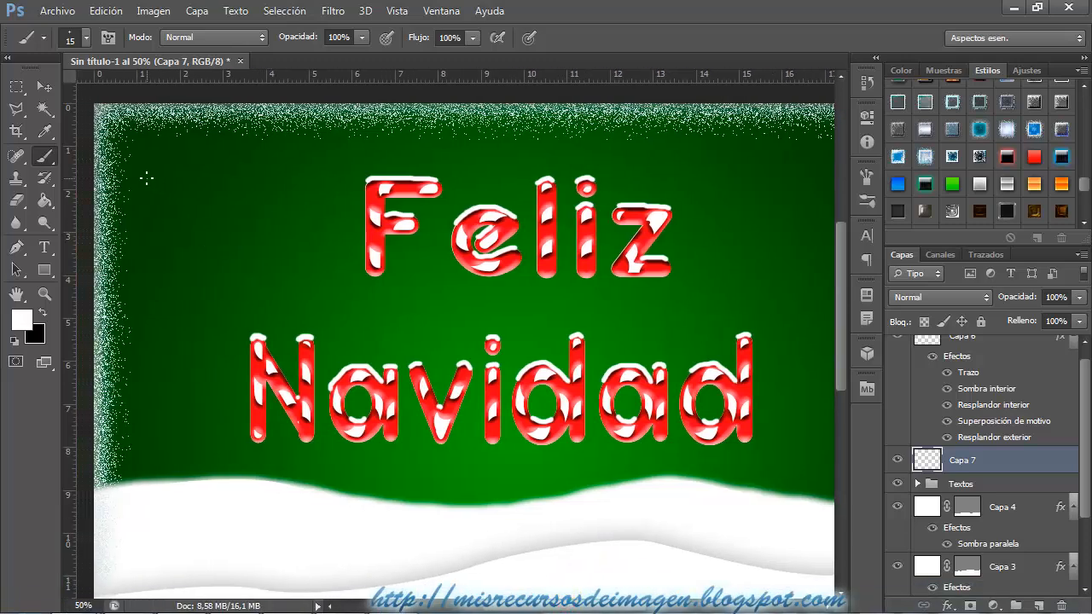
pyautogui.hotkey('ctrl', '-')
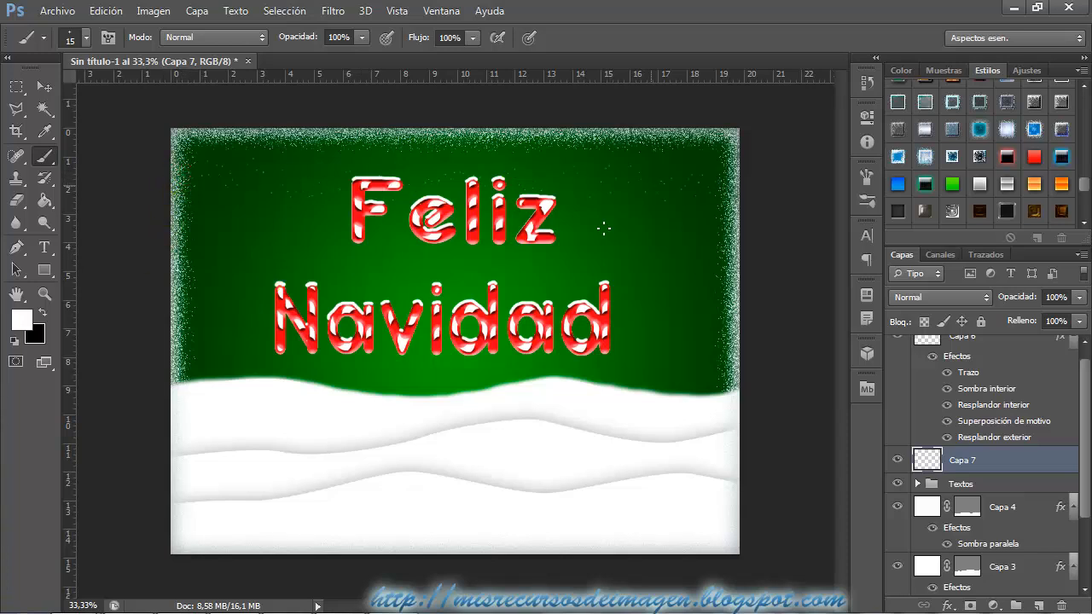
pyautogui.moveTo(415, 145)
pyautogui.mouseDown()
pyautogui.moveTo(654, 154)
pyautogui.moveTo(277, 221)
pyautogui.mouseUp()
pyautogui.moveTo(222, 208)
pyautogui.mouseDown()
pyautogui.moveTo(713, 188)
pyautogui.moveTo(278, 216)
pyautogui.mouseUp()
pyautogui.click(253, 394)
pyautogui.click(309, 393)
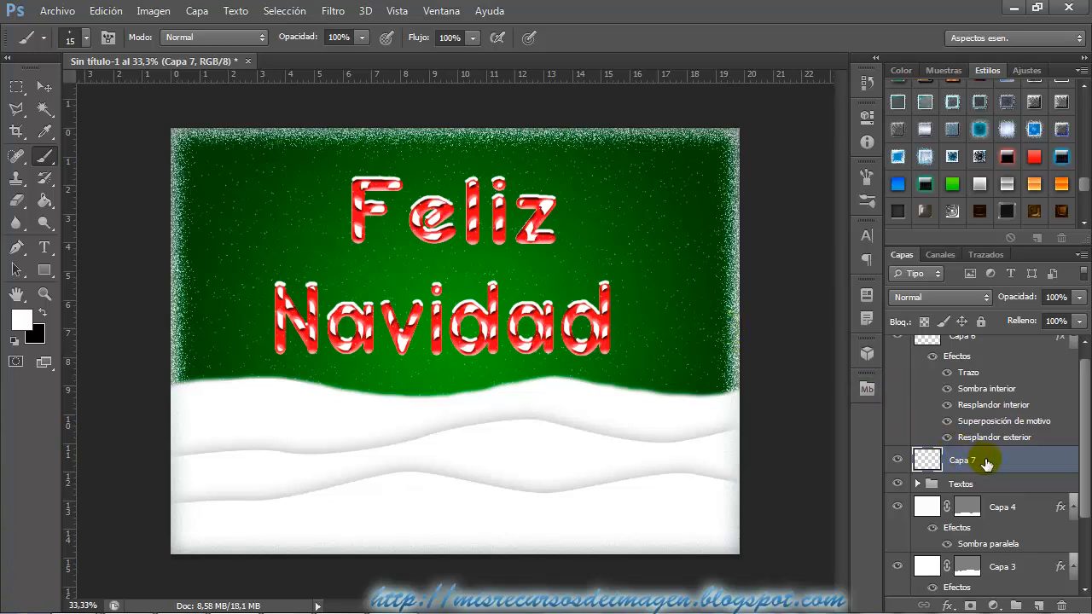
# Switch to the Tutorial Texto Nevado folder in Windows Explorer and place the Abeto image from Materiales into the card above Capa 7.
pyautogui.moveTo(985, 459)
pyautogui.mouseDown()
pyautogui.moveTo(1010, 322)
pyautogui.moveTo(927, 359)
pyautogui.moveTo(995, 318)
pyautogui.moveTo(917, 452)
pyautogui.moveTo(982, 472)
pyautogui.mouseUp()
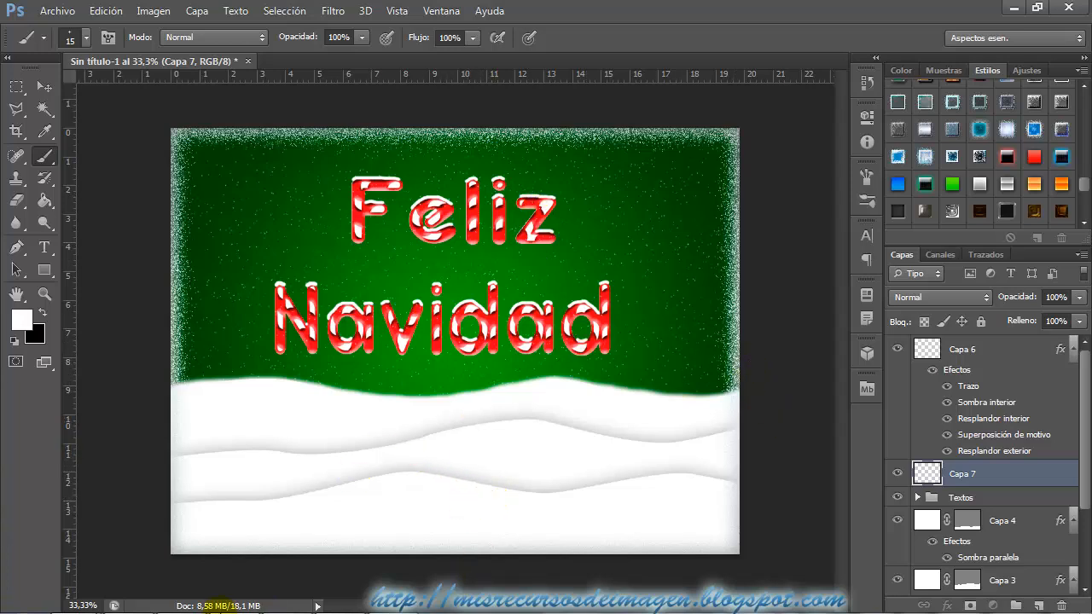
pyautogui.moveTo(125, 603)
pyautogui.click(73, 598)
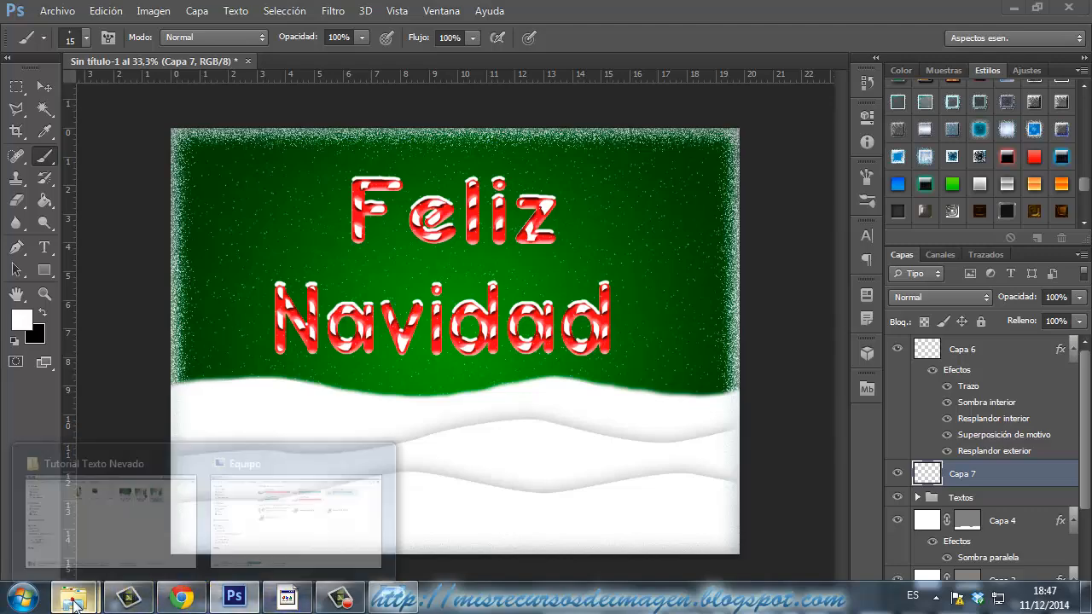
pyautogui.click(125, 554)
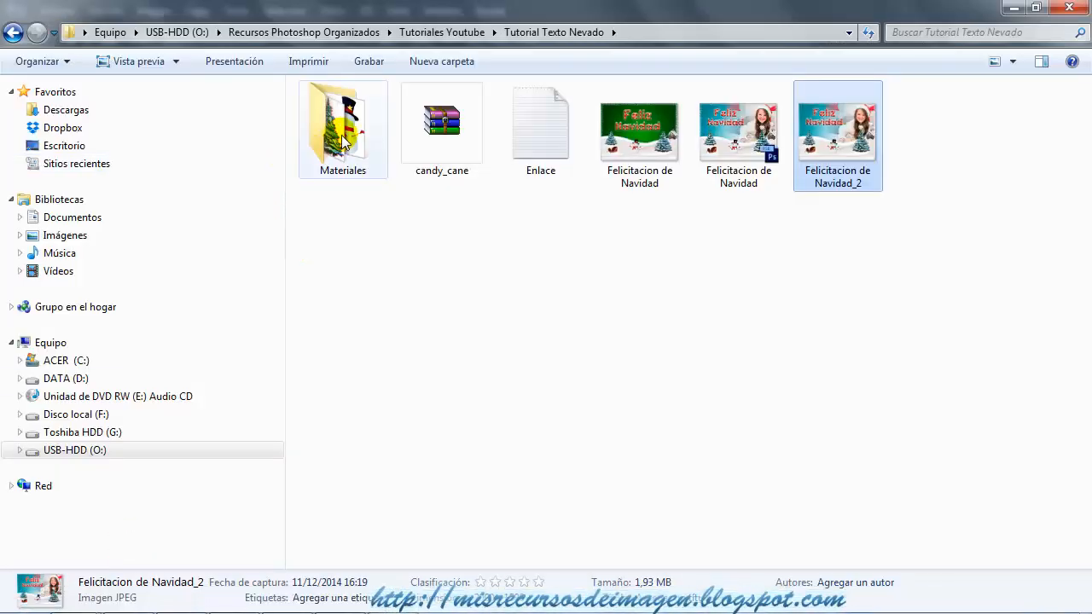
pyautogui.doubleClick(338, 128)
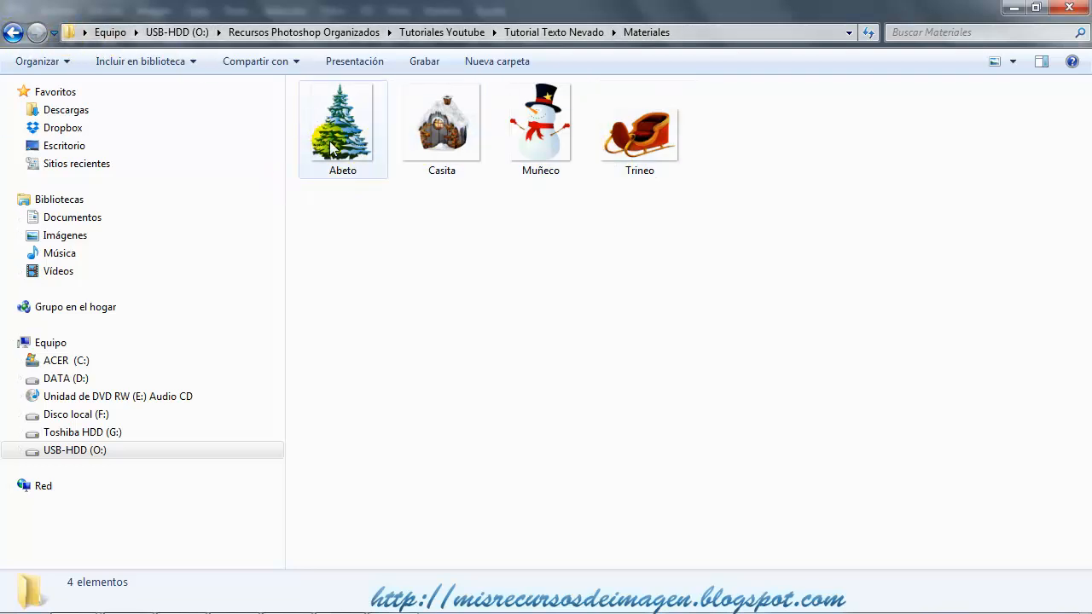
pyautogui.moveTo(341, 128); pyautogui.dragTo(509, 434)
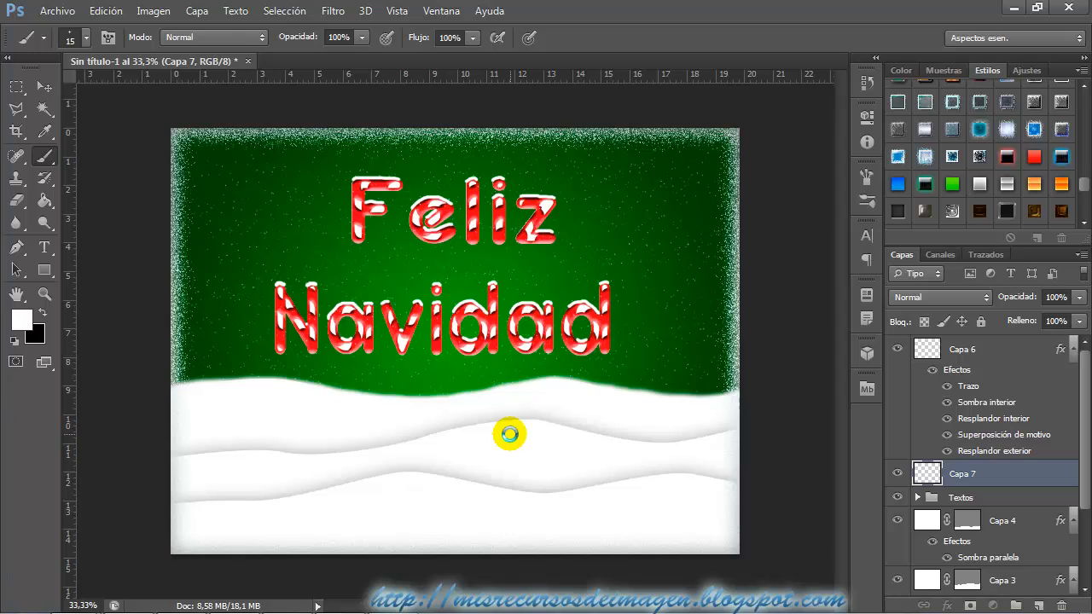
pyautogui.moveTo(510, 435); pyautogui.dragTo(510, 434)
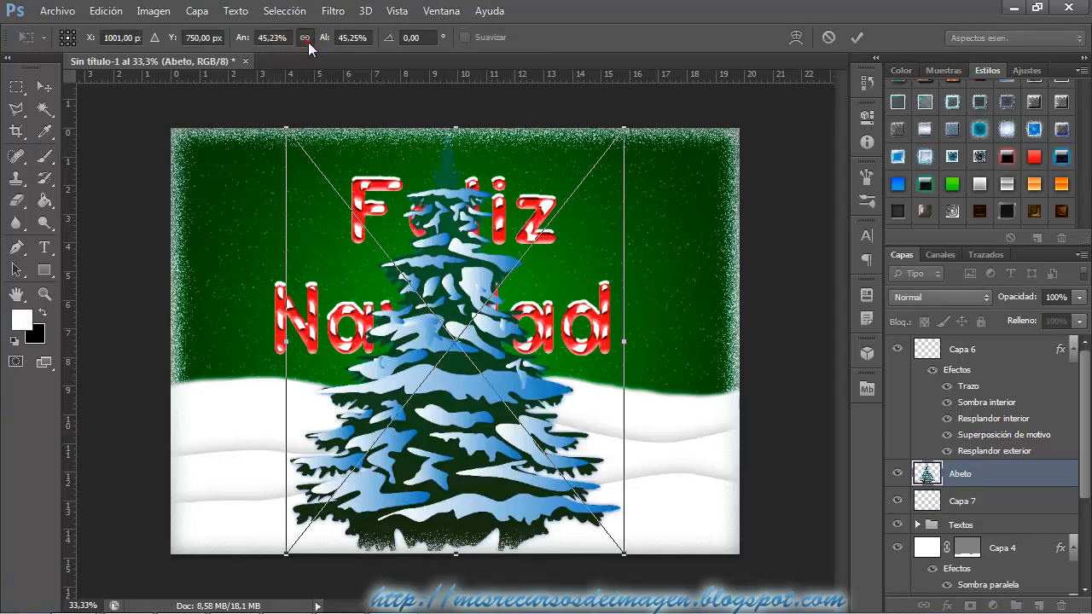
# Scale the placed fir tree proportionally to about 17.4%, set it on the snow near the card's lower right corner, and apply the transformation.
pyautogui.moveTo(625, 130); pyautogui.dragTo(394, 368)
pyautogui.moveTo(390, 451); pyautogui.dragTo(701, 425)
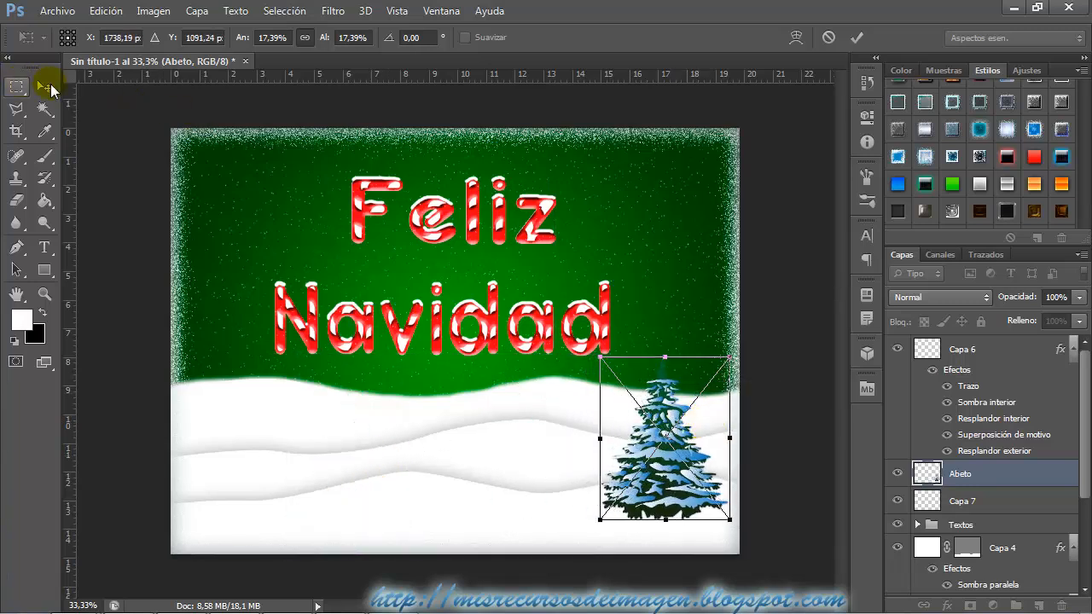
pyautogui.click(44, 86)
pyautogui.click(468, 254)
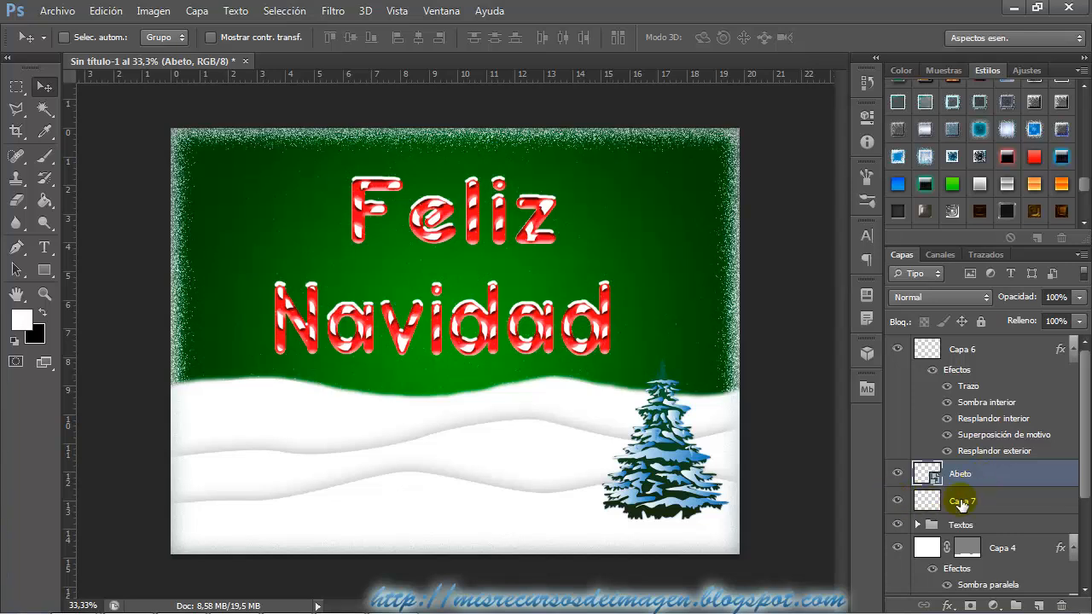
# Rename the scattered-stars layer Capa 7 as Nieve and add a new empty layer above Abeto.
pyautogui.doubleClick(962, 501)
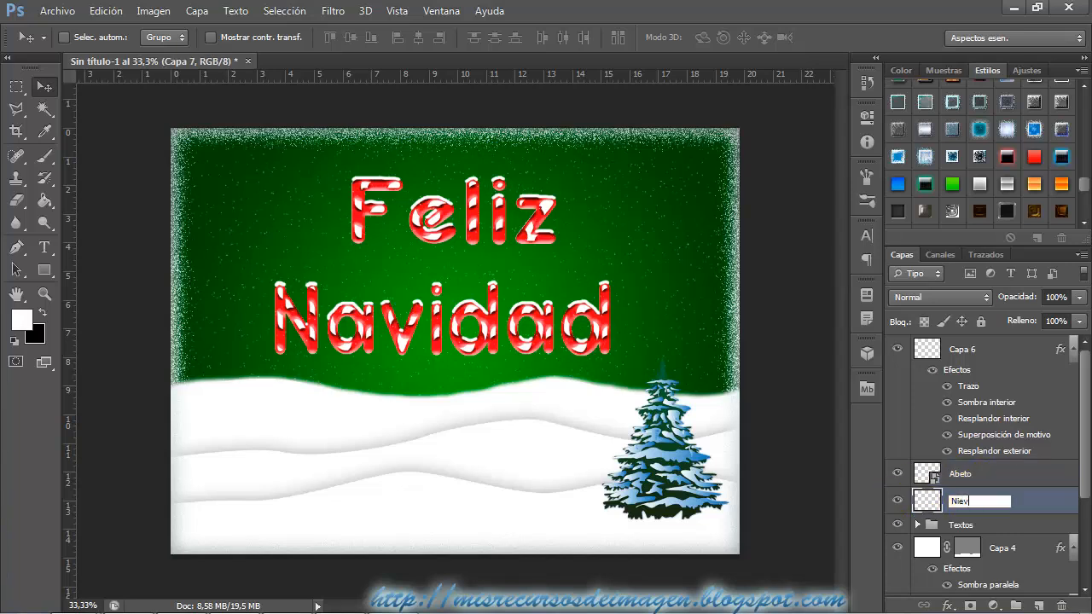
pyautogui.press('Return')
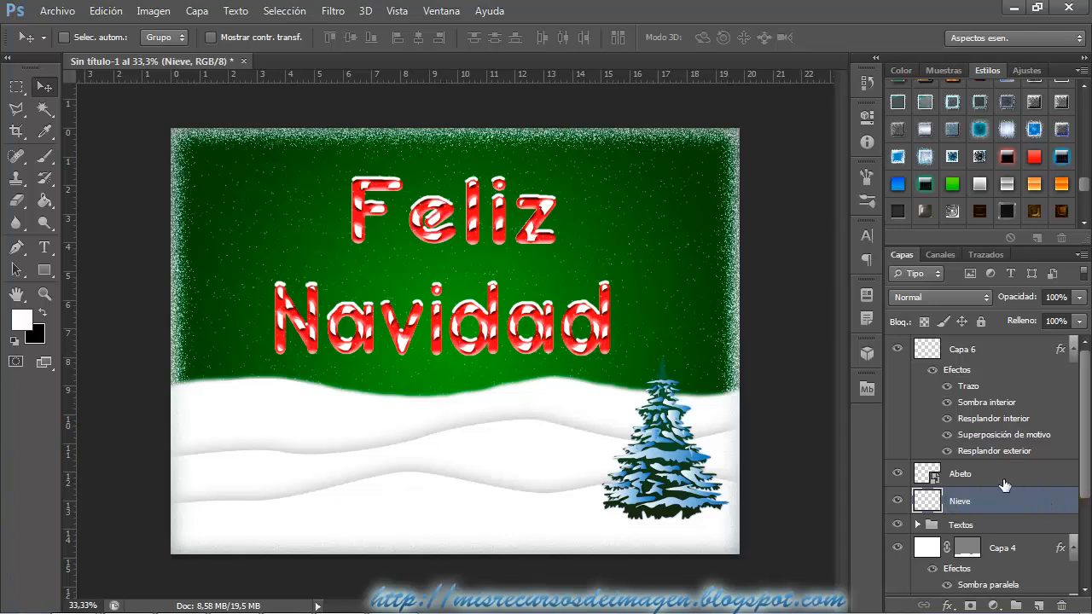
pyautogui.click(1000, 479)
pyautogui.click(1038, 606)
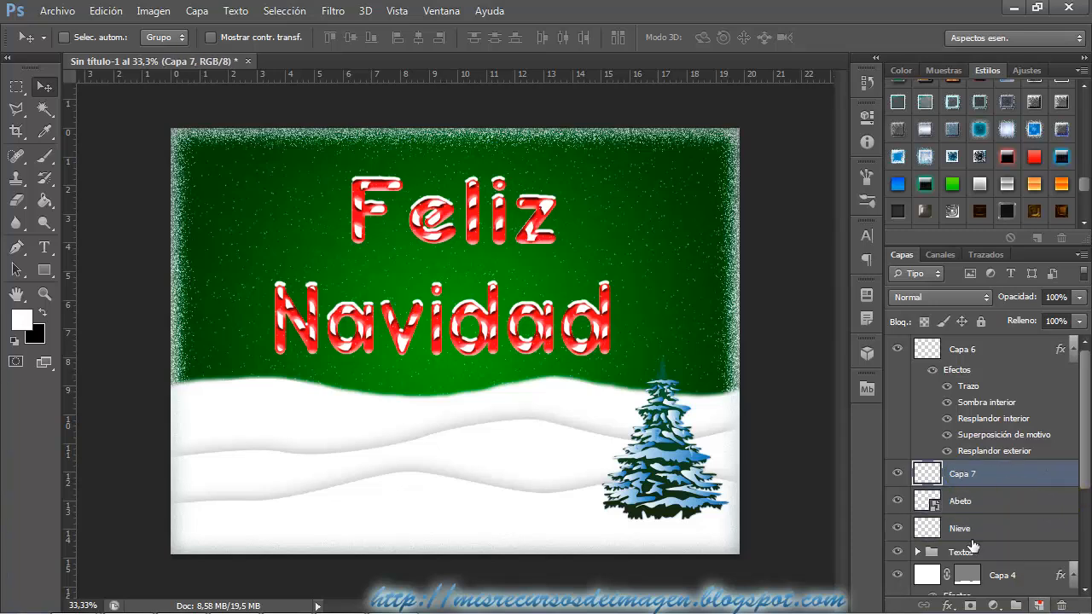
# Set up a soft round brush with 13% hardness and a size of 75 px.
pyautogui.click(41, 160)
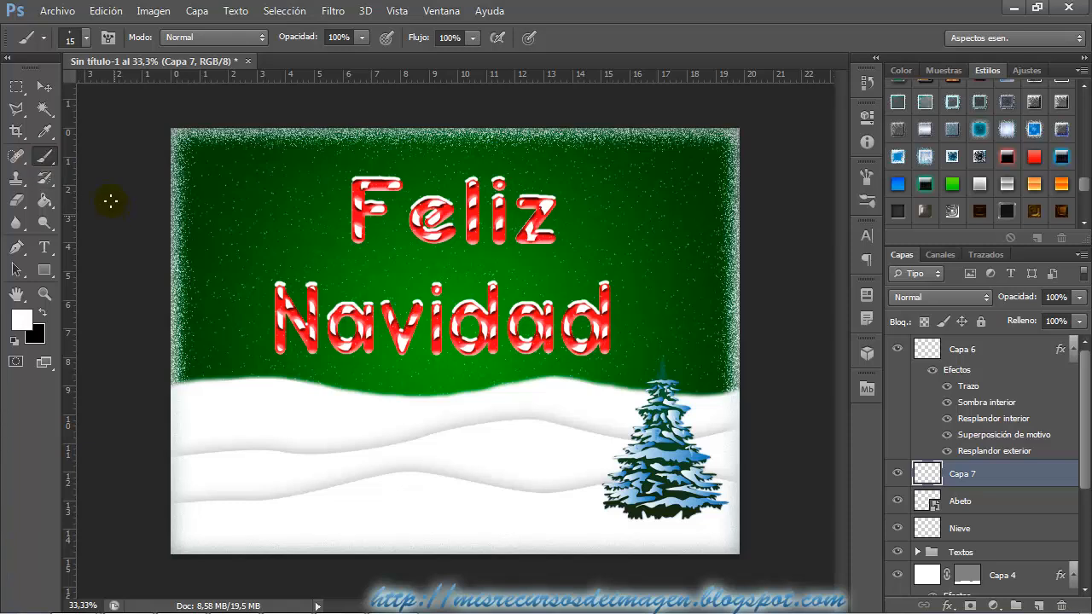
pyautogui.click(77, 37)
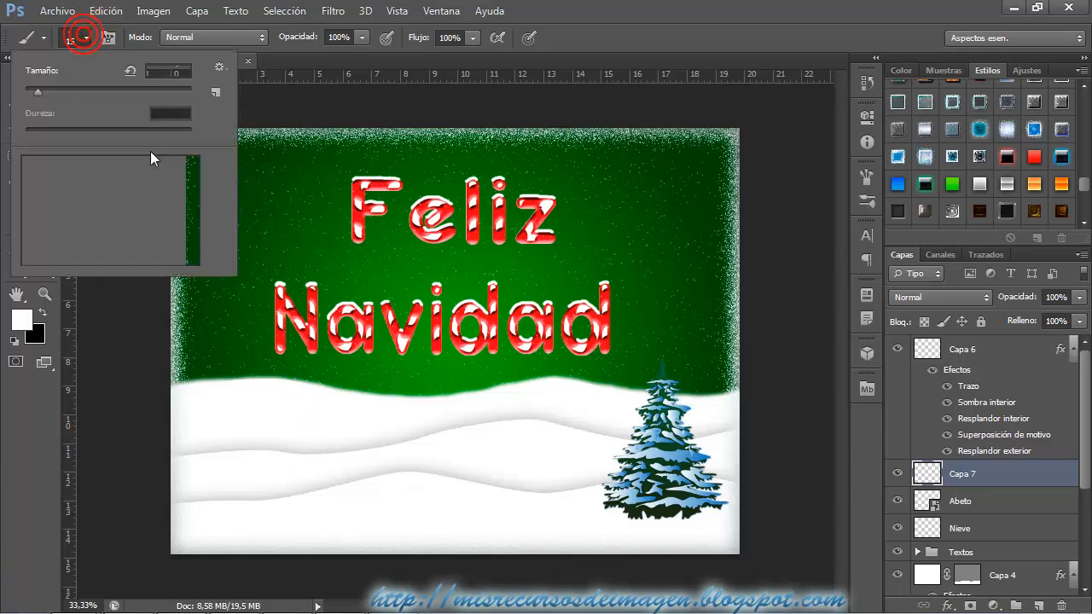
pyautogui.moveTo(192, 236); pyautogui.dragTo(192, 158)
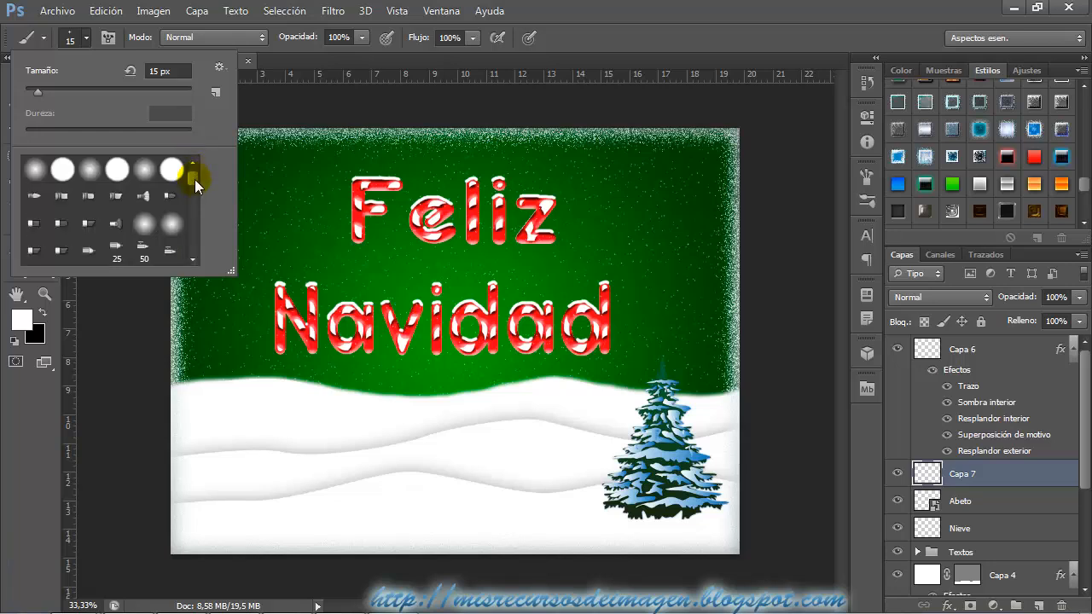
pyautogui.click(34, 169)
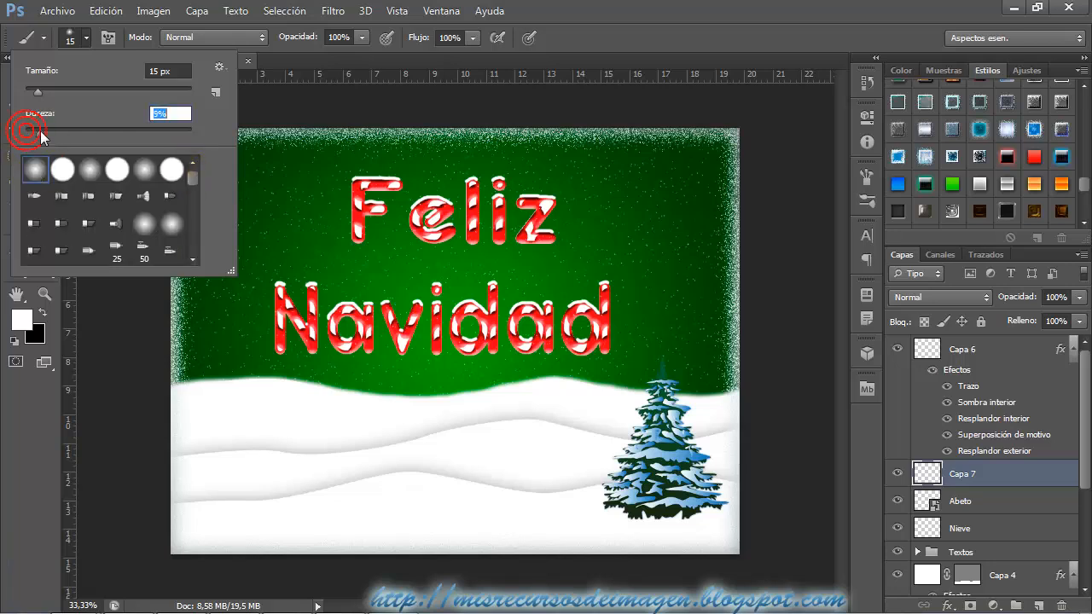
pyautogui.moveTo(40, 131); pyautogui.dragTo(58, 132)
pyautogui.moveTo(529, 504); pyautogui.dragTo(544, 505)
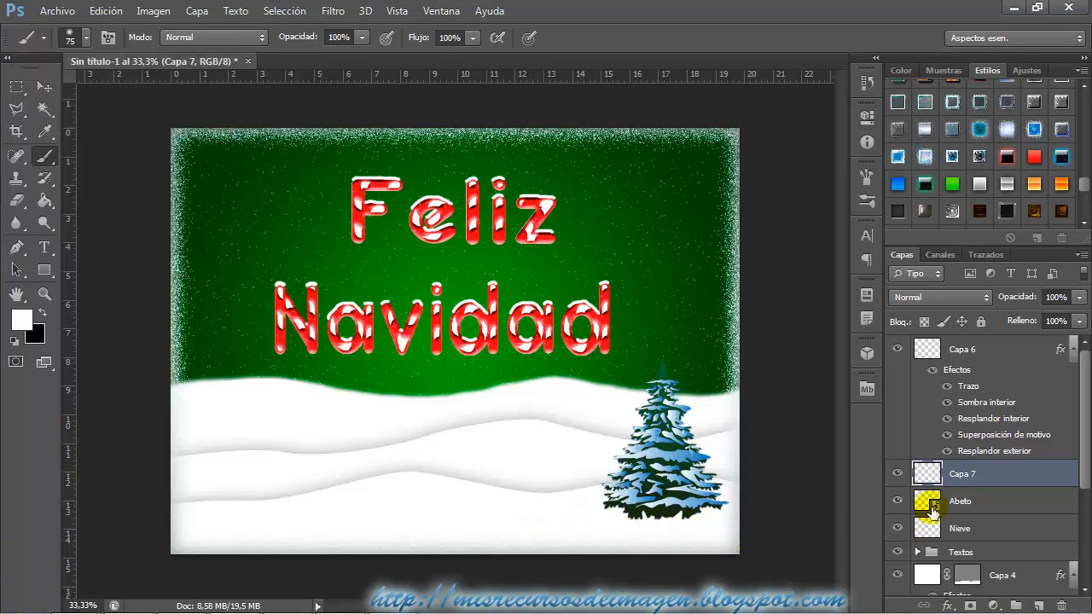
# Try painting white snow over the base of the fir tree on the new layer, and undo the strokes.
pyautogui.moveTo(637, 526)
pyautogui.mouseDown()
pyautogui.moveTo(697, 527)
pyautogui.moveTo(732, 489)
pyautogui.mouseUp()
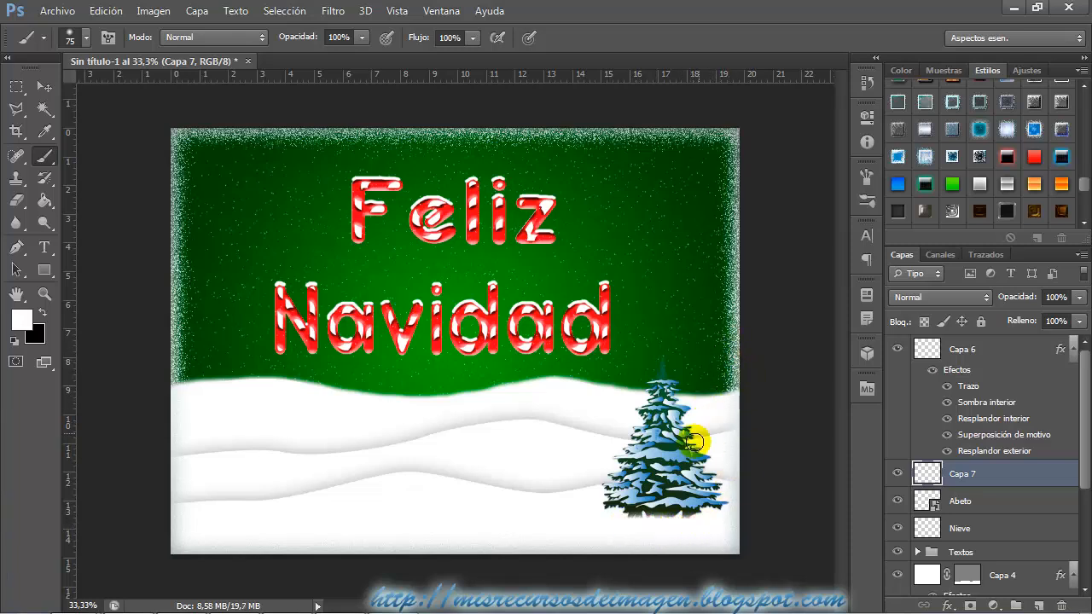
pyautogui.moveTo(694, 441)
pyautogui.mouseDown()
pyautogui.moveTo(692, 501)
pyautogui.moveTo(673, 493)
pyautogui.moveTo(670, 520)
pyautogui.moveTo(681, 507)
pyautogui.moveTo(632, 533)
pyautogui.mouseUp()
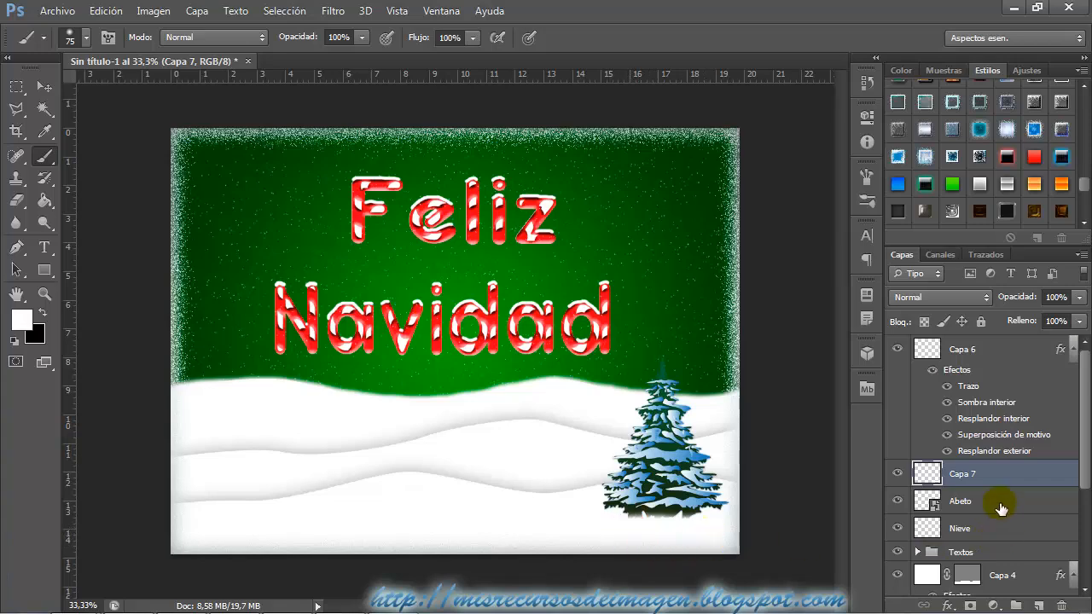
pyautogui.click(106, 10)
pyautogui.click(145, 58)
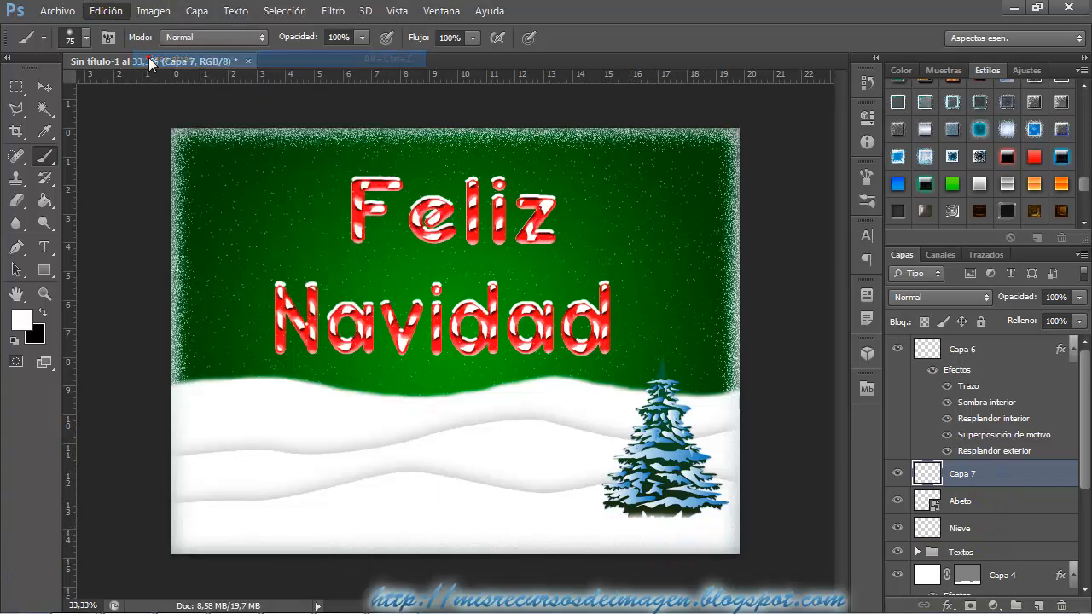
pyautogui.click(106, 10)
pyautogui.click(145, 59)
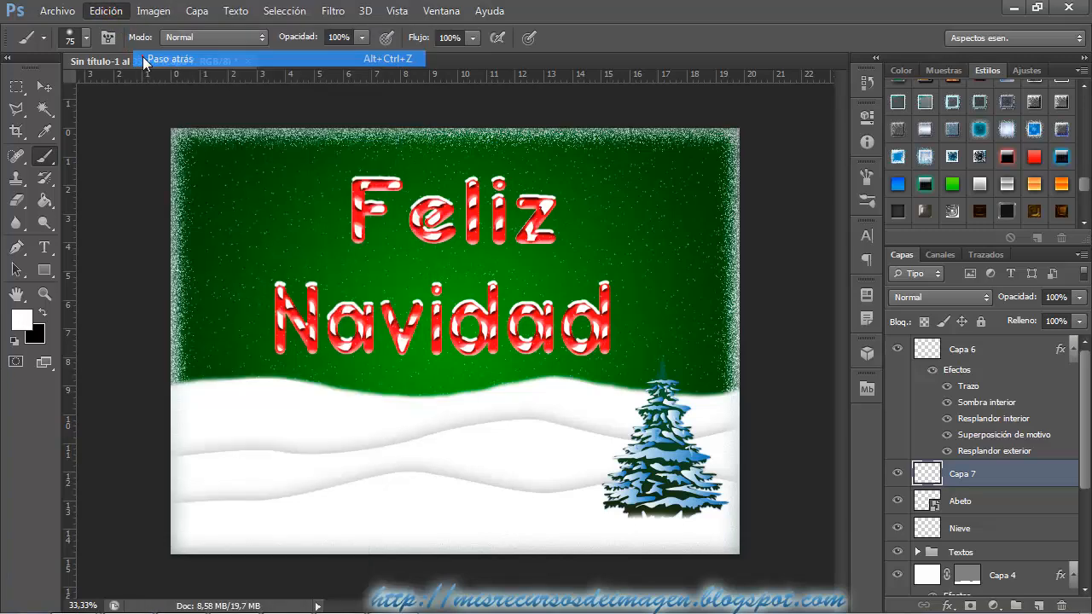
# Raise the brush hardness to 41% and paint white snow along the base of the fir tree on the new Capa 7.
pyautogui.click(87, 39)
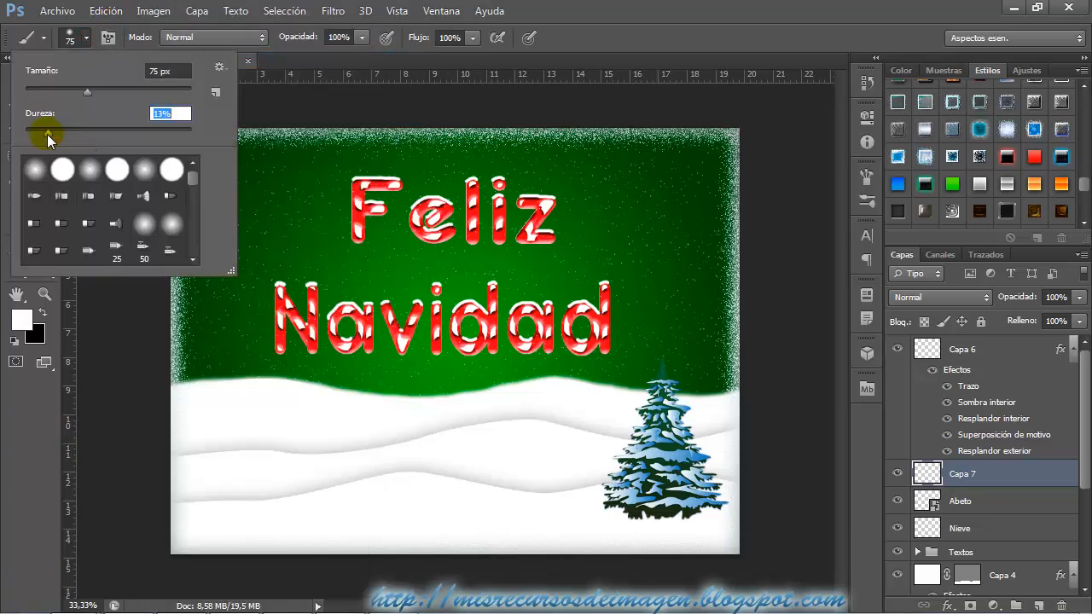
pyautogui.moveTo(45, 135); pyautogui.dragTo(100, 135)
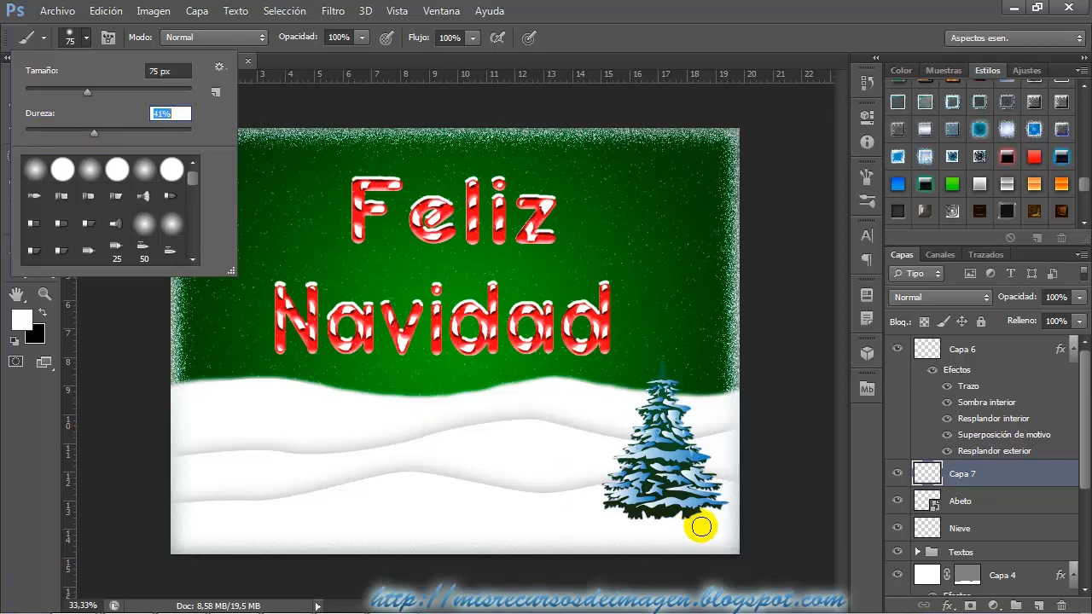
pyautogui.click(630, 527)
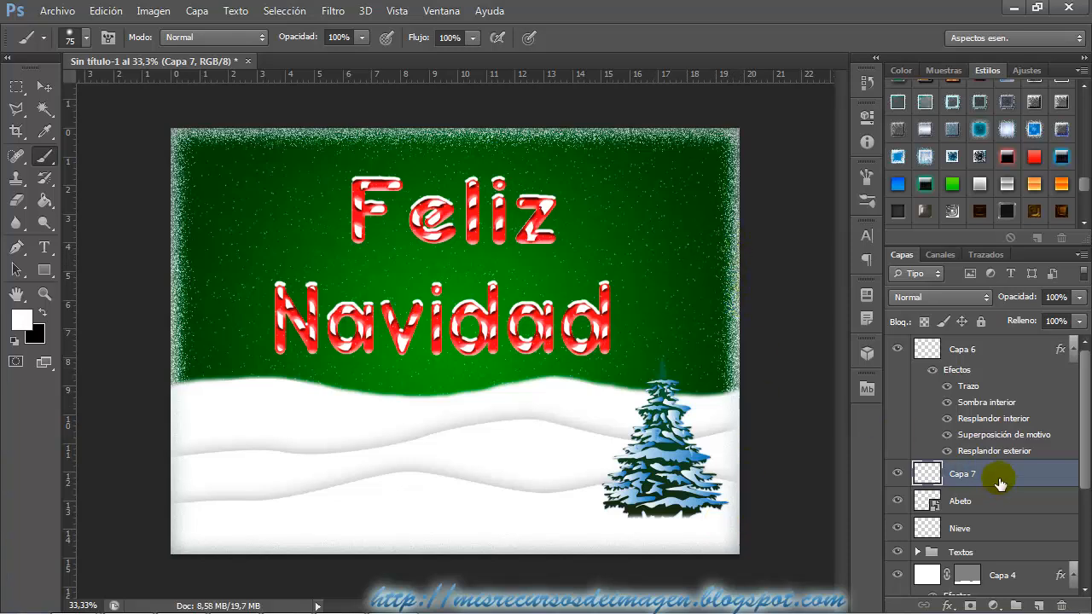
# Duplicate the Abeto layer together with its snow layer Capa 7.
pyautogui.keyDown('shift'); pyautogui.click(990, 504); pyautogui.keyUp('shift')
pyautogui.rightClick(990, 504)
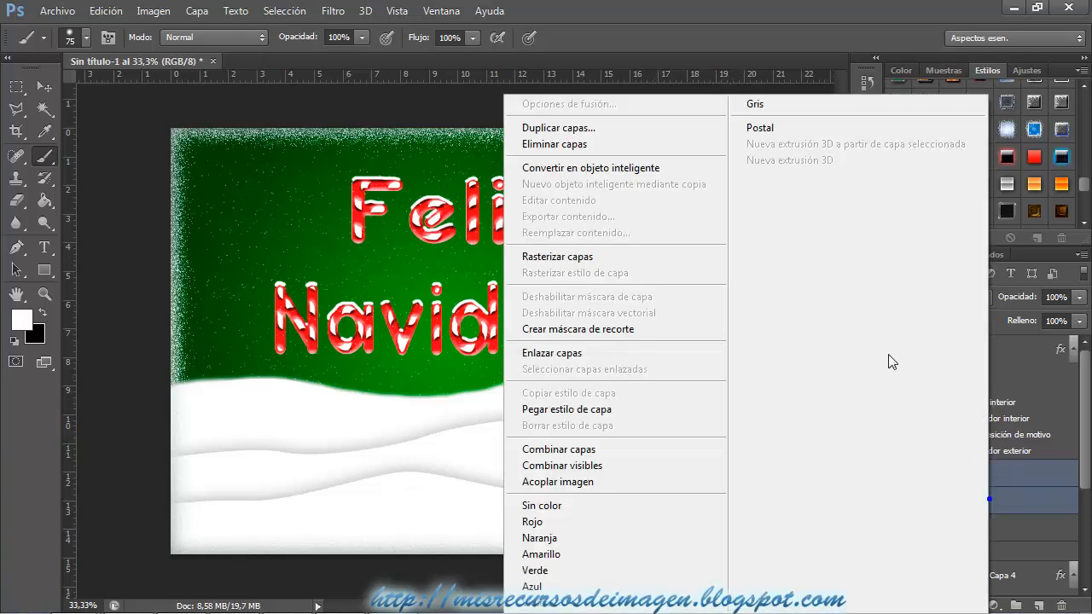
pyautogui.click(595, 127)
pyautogui.click(708, 178)
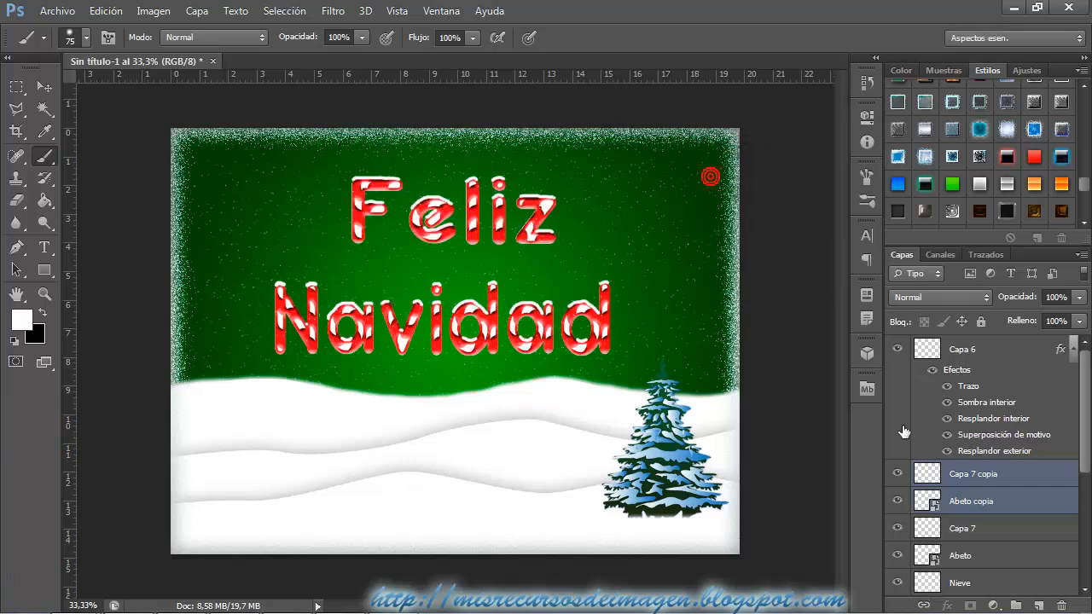
# Move the duplicated tree and snow to the card's left snowbank, scale them to about 75% width and 71% height, and apply the transformation.
pyautogui.click(44, 86)
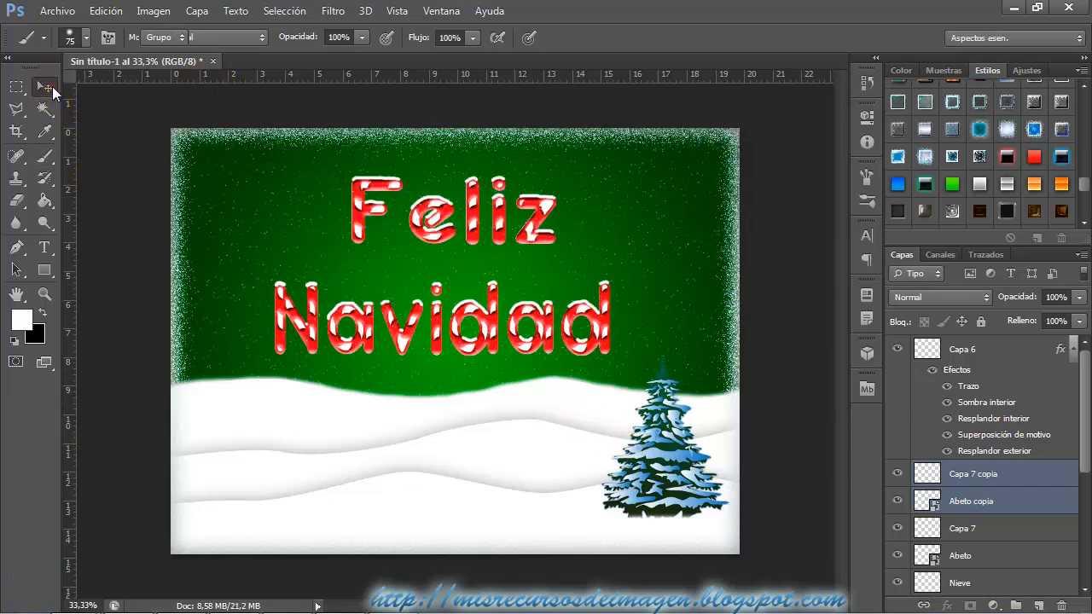
pyautogui.moveTo(376, 424)
pyautogui.mouseDown()
pyautogui.moveTo(256, 401)
pyautogui.moveTo(261, 369)
pyautogui.mouseUp()
pyautogui.hotkey('ctrl', 't')
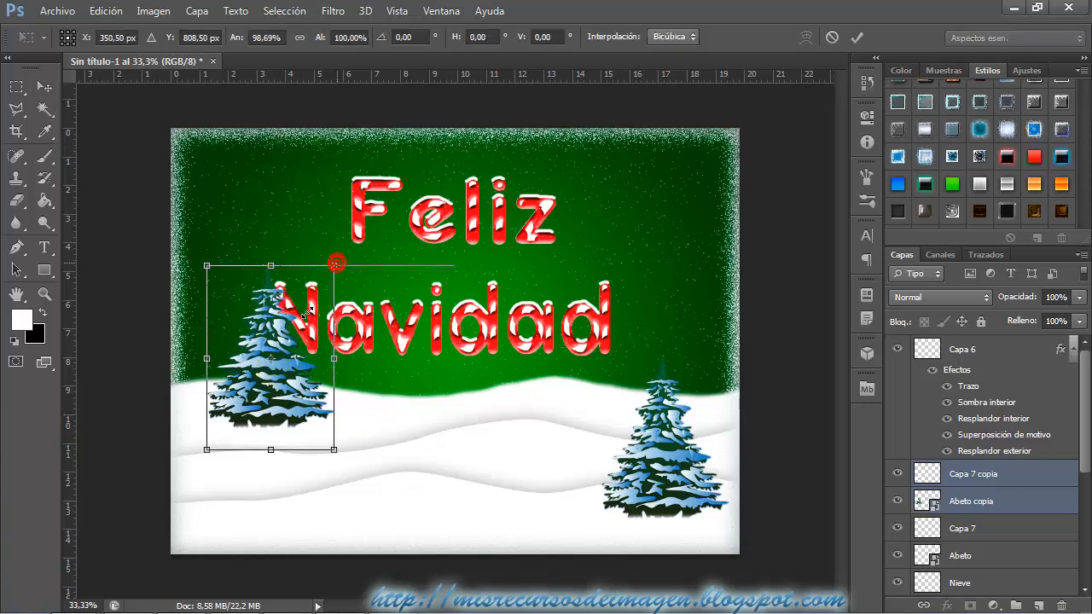
pyautogui.moveTo(334, 264); pyautogui.dragTo(303, 320)
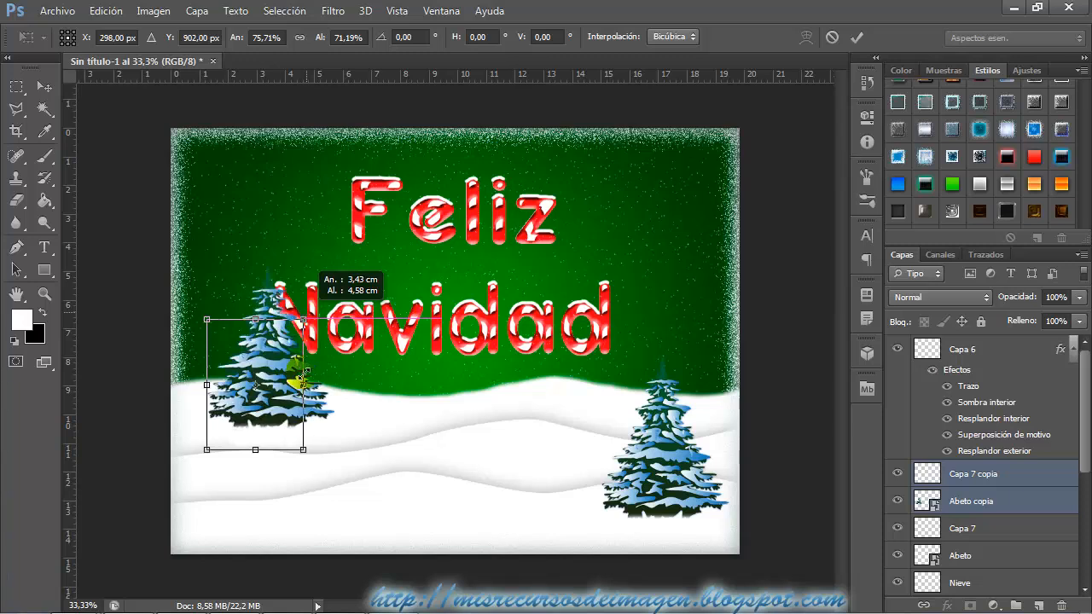
pyautogui.moveTo(282, 388); pyautogui.dragTo(272, 387)
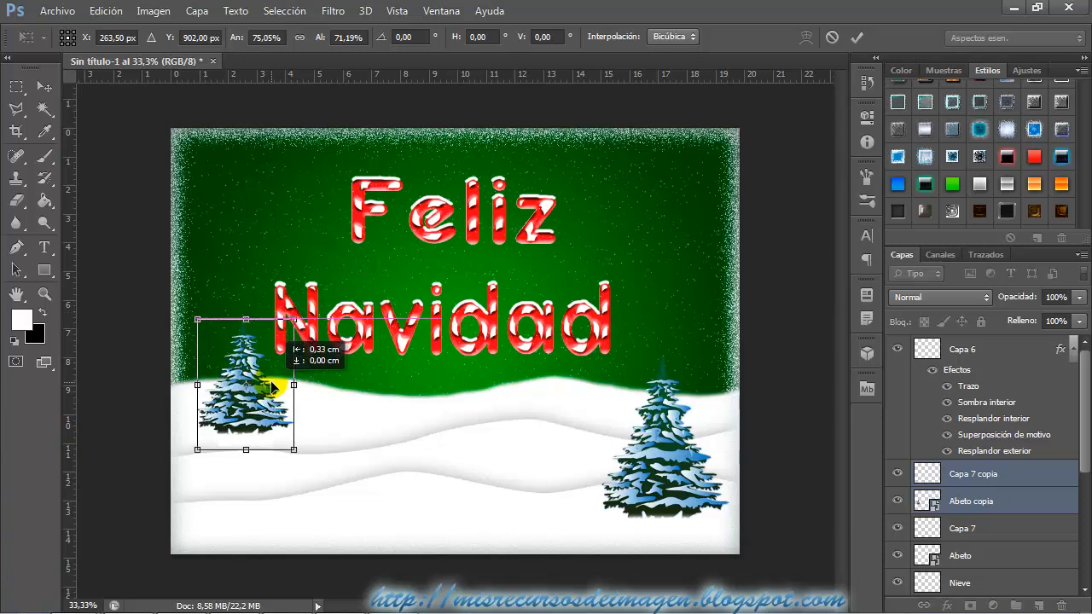
pyautogui.click(44, 86)
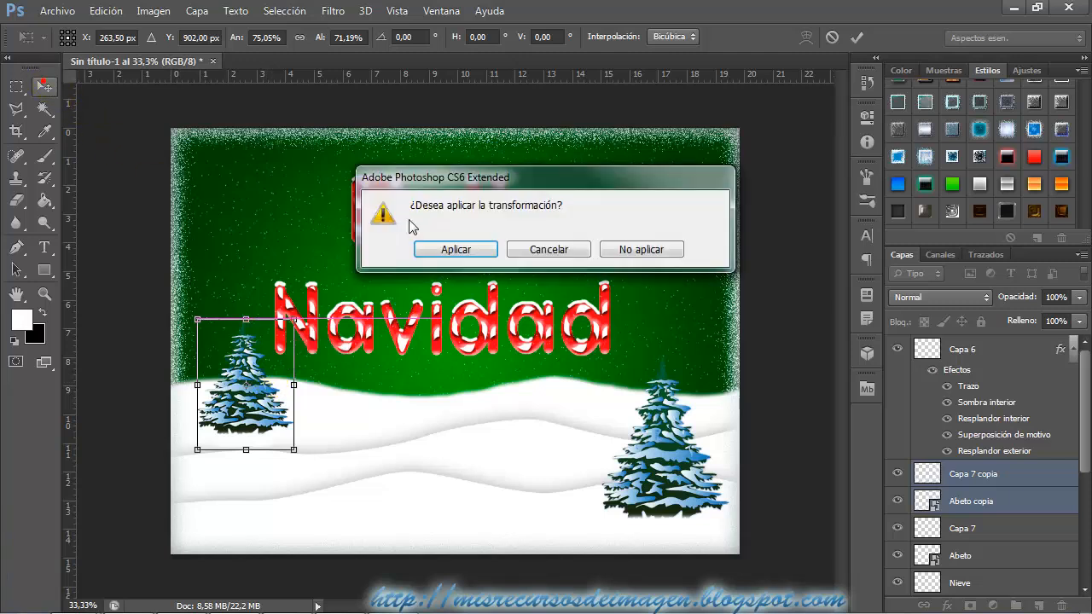
pyautogui.click(441, 246)
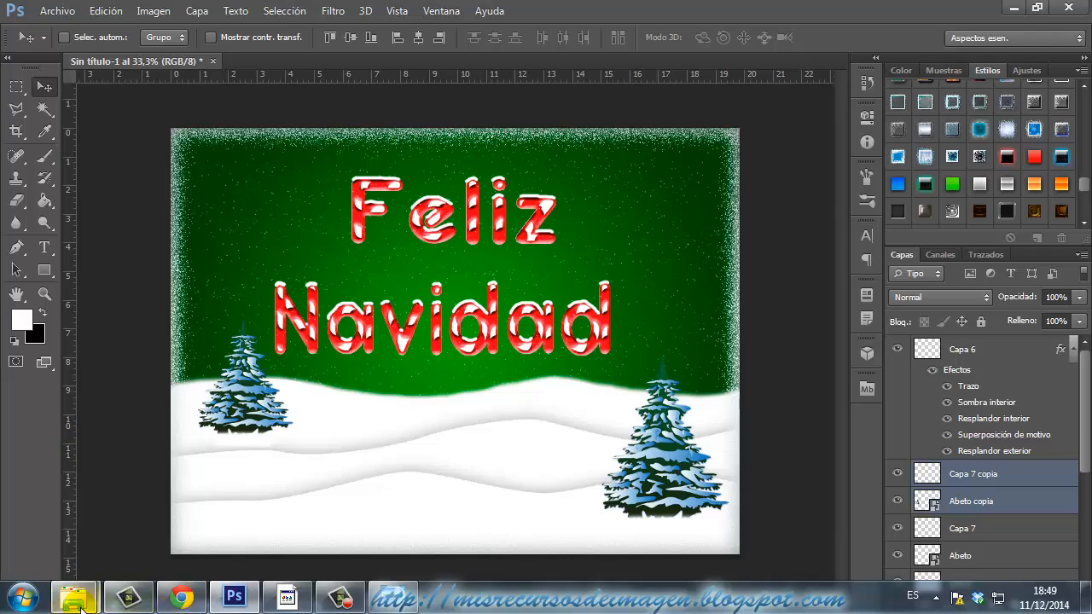
# Place the Casita image from the Materiales folder in Windows Explorer into the card above Capa 7 copia.
pyautogui.moveTo(72, 597)
pyautogui.click(190, 505)
pyautogui.moveTo(450, 135); pyautogui.dragTo(545, 311)
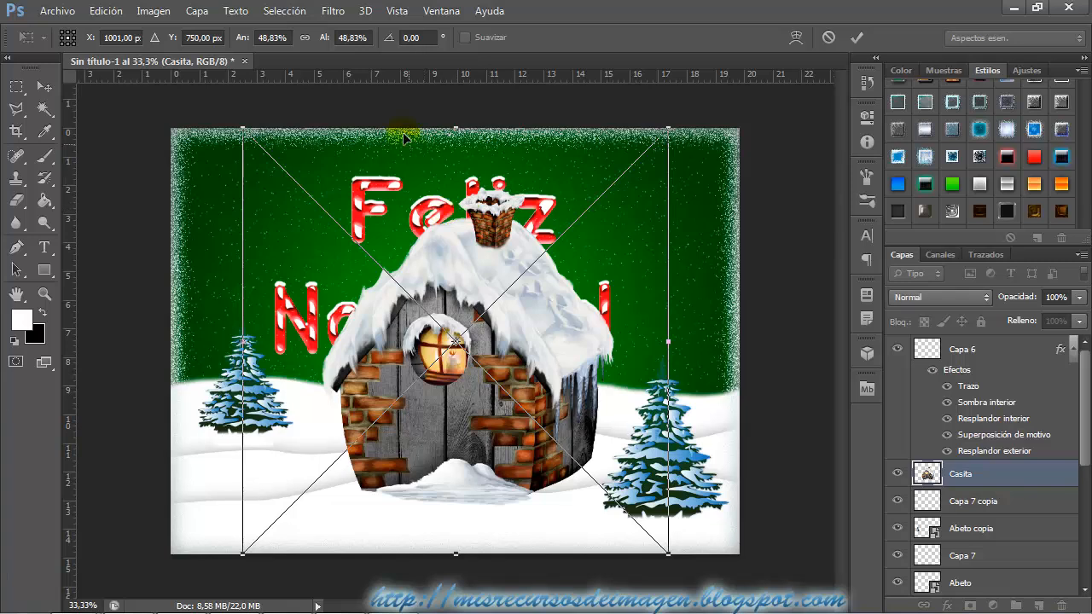
# Scale the cottage proportionally to about 11.6%, position it on the horizon behind the right fir's tip near the card's right edge, and apply.
pyautogui.moveTo(668, 130); pyautogui.dragTo(360, 436)
pyautogui.moveTo(346, 504); pyautogui.dragTo(741, 367)
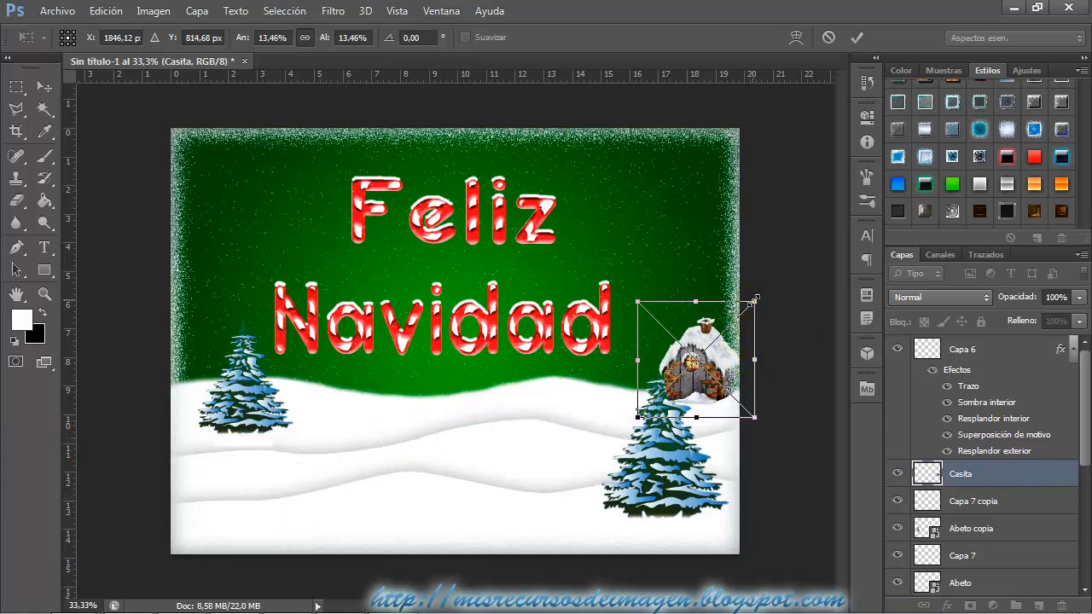
pyautogui.moveTo(744, 307); pyautogui.dragTo(739, 350)
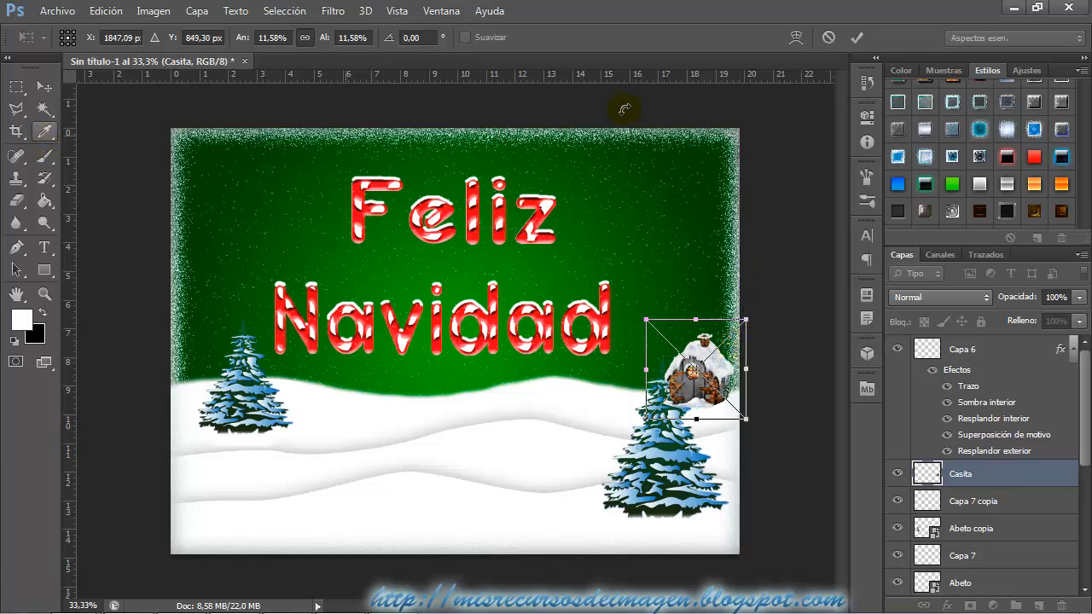
pyautogui.click(857, 40)
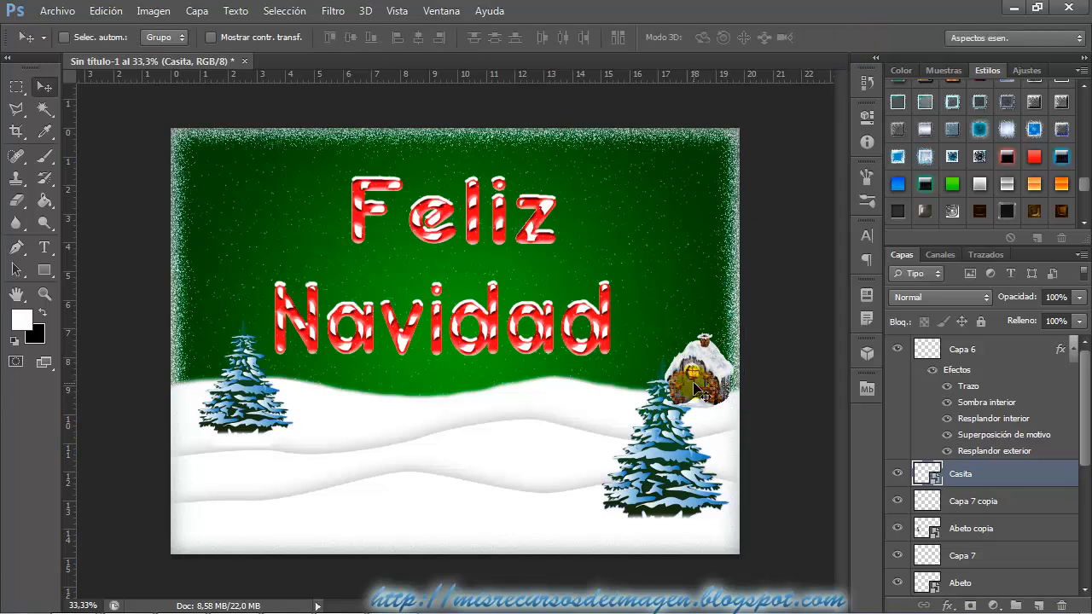
# Place the Muñeco snowman image from the Materiales folder in Windows Explorer into the card above the Casita layer.
pyautogui.moveTo(79, 605)
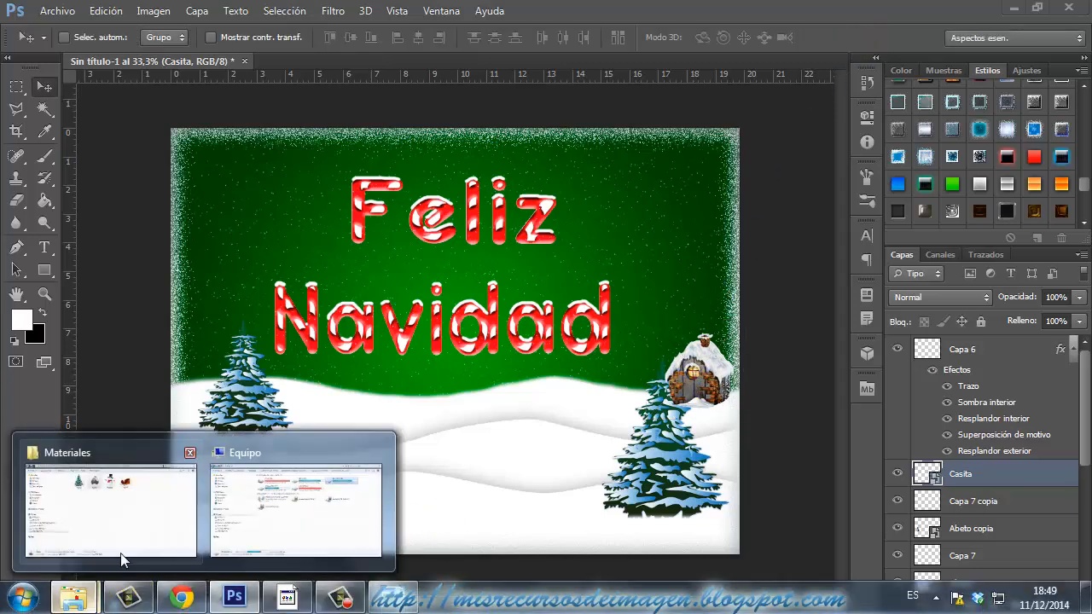
pyautogui.click(98, 512)
pyautogui.click(538, 170)
pyautogui.moveTo(538, 170); pyautogui.dragTo(432, 521)
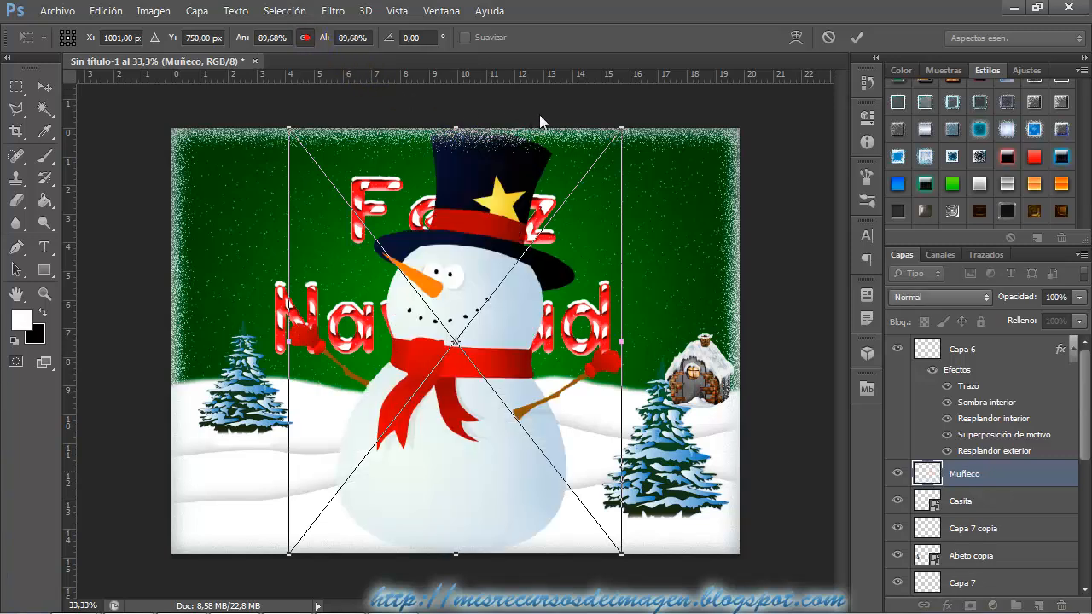
# Scale the snowman proportionally to about 23.5%, position it on the foreground snow near the card's centre, and apply the placement.
pyautogui.moveTo(620, 131); pyautogui.dragTo(480, 446)
pyautogui.click(45, 86)
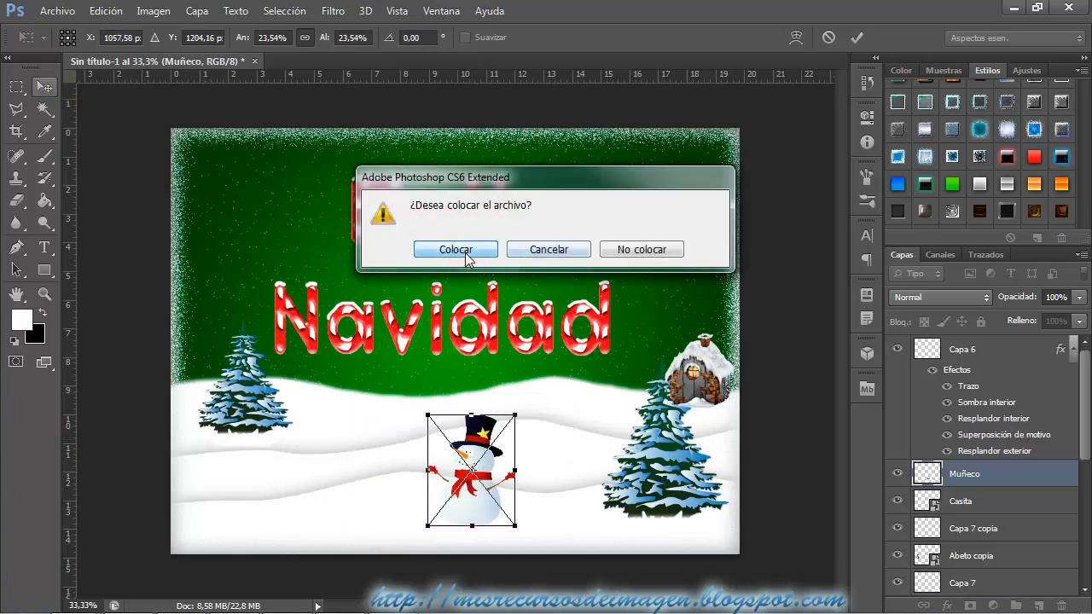
pyautogui.click(464, 253)
# Add a drop shadow (Sombra paralela) to the Muñeco layer with a 92° angle and about 45% opacity.
pyautogui.rightClick(970, 480)
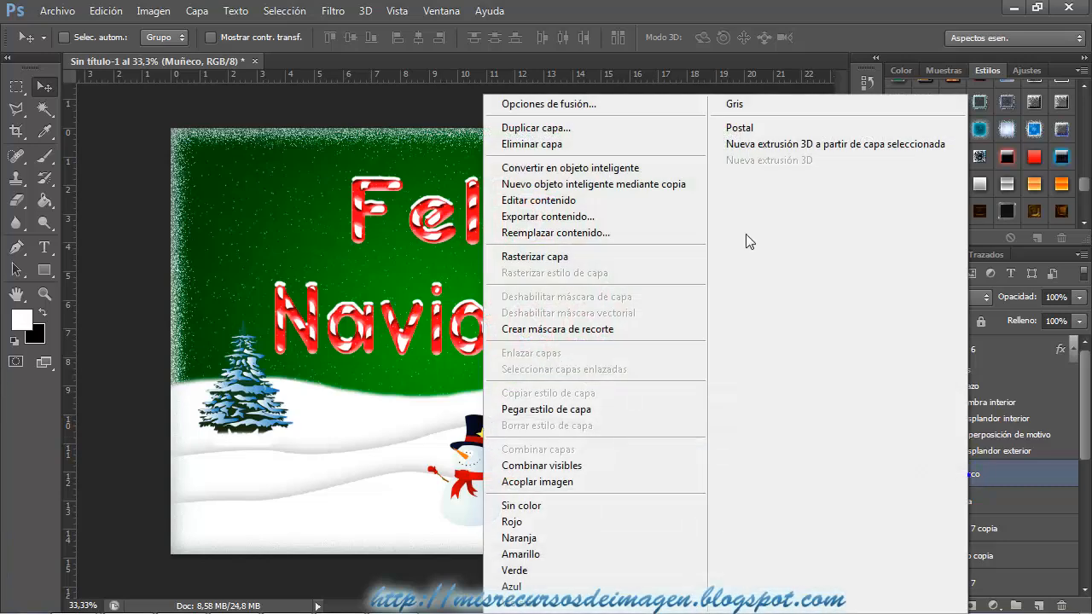
pyautogui.click(653, 101)
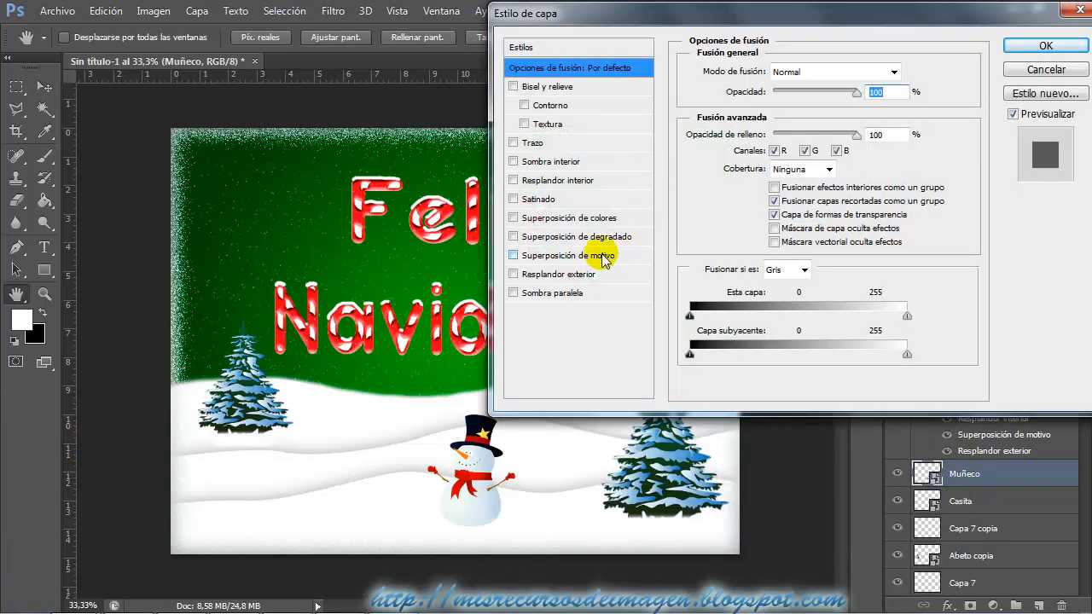
pyautogui.click(550, 293)
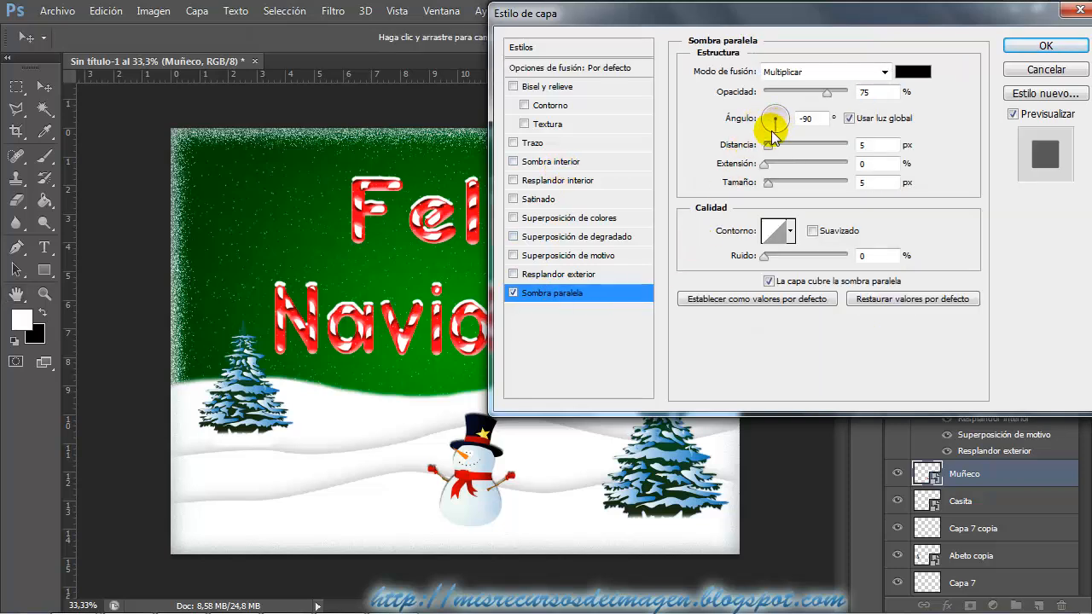
pyautogui.moveTo(770, 122); pyautogui.dragTo(775, 98)
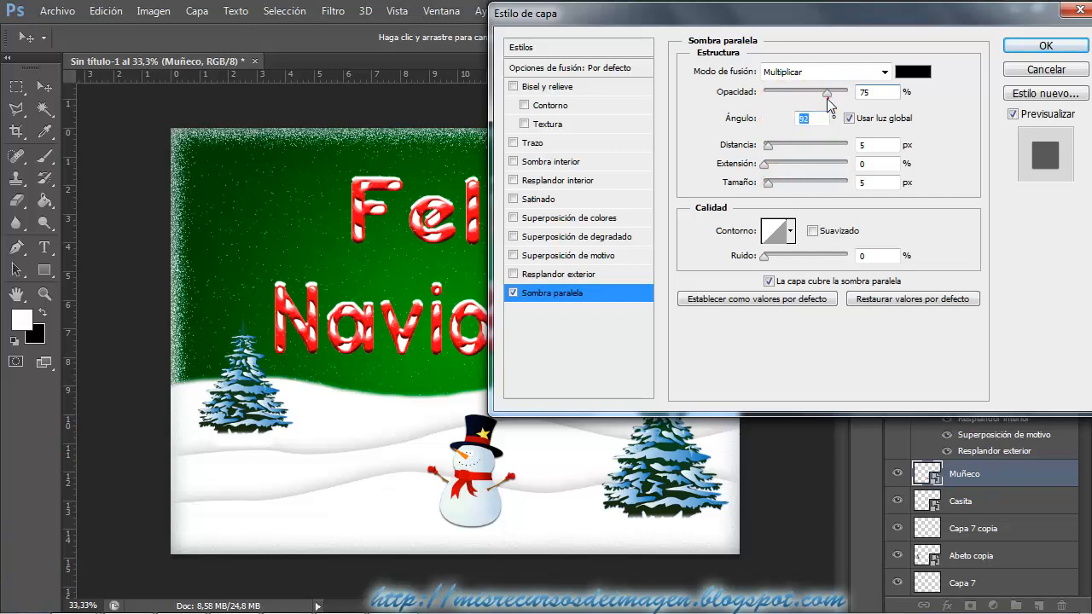
pyautogui.moveTo(824, 92); pyautogui.dragTo(803, 92)
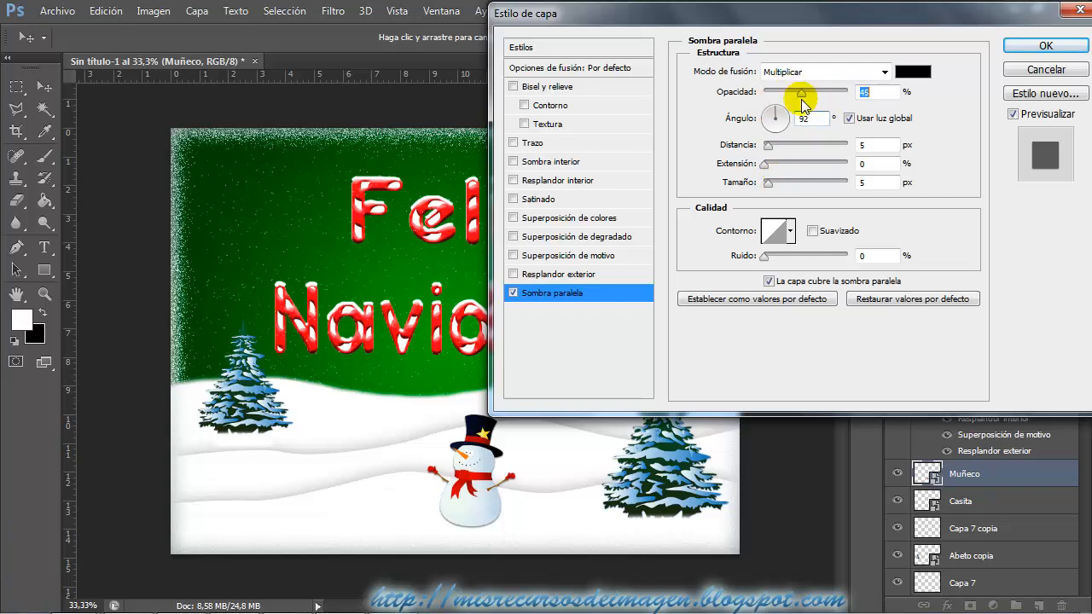
pyautogui.click(1044, 45)
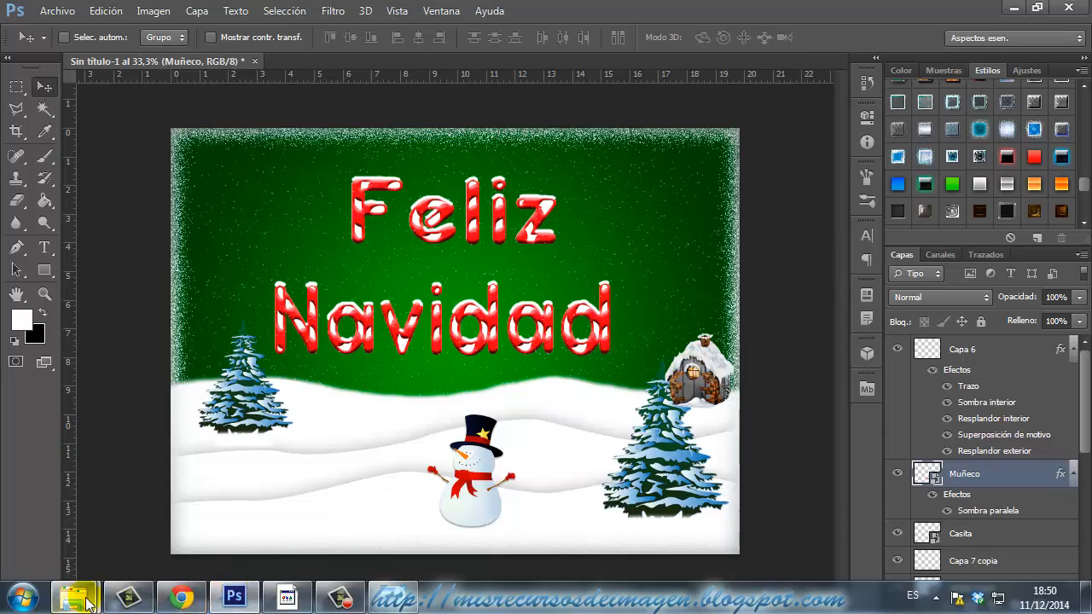
# Place the Trineo sleigh image from the Materiales folder in Windows Explorer into the card above the Muñeco layer.
pyautogui.moveTo(75, 598)
pyautogui.click(98, 512)
pyautogui.moveTo(640, 145); pyautogui.dragTo(305, 495)
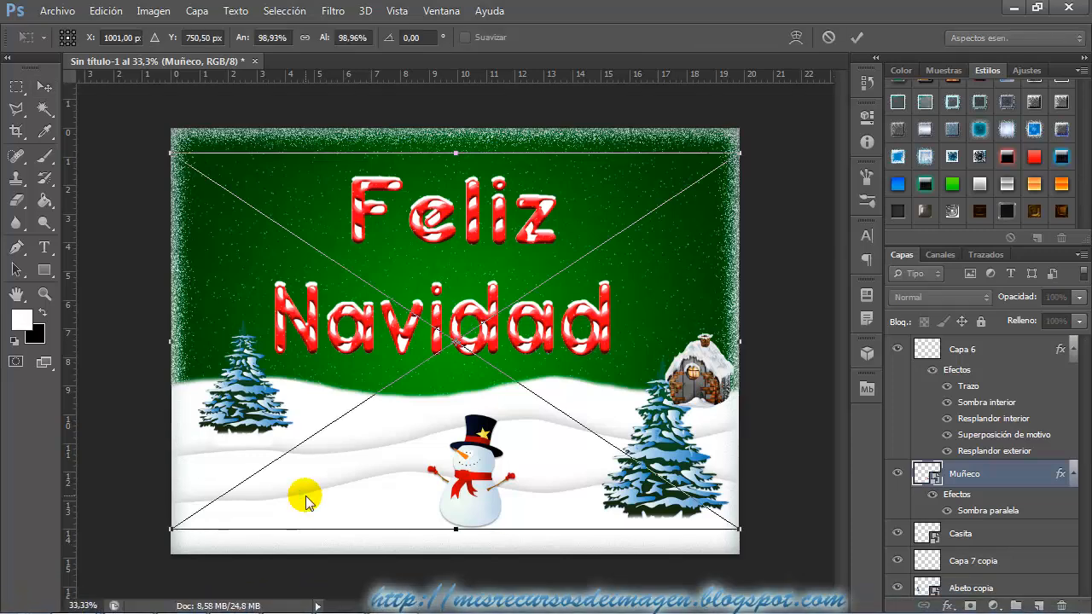
# Scale the sleigh proportionally to about 15.1%, position it on the foreground snow below the smaller fir, and apply the placement.
pyautogui.click(305, 38)
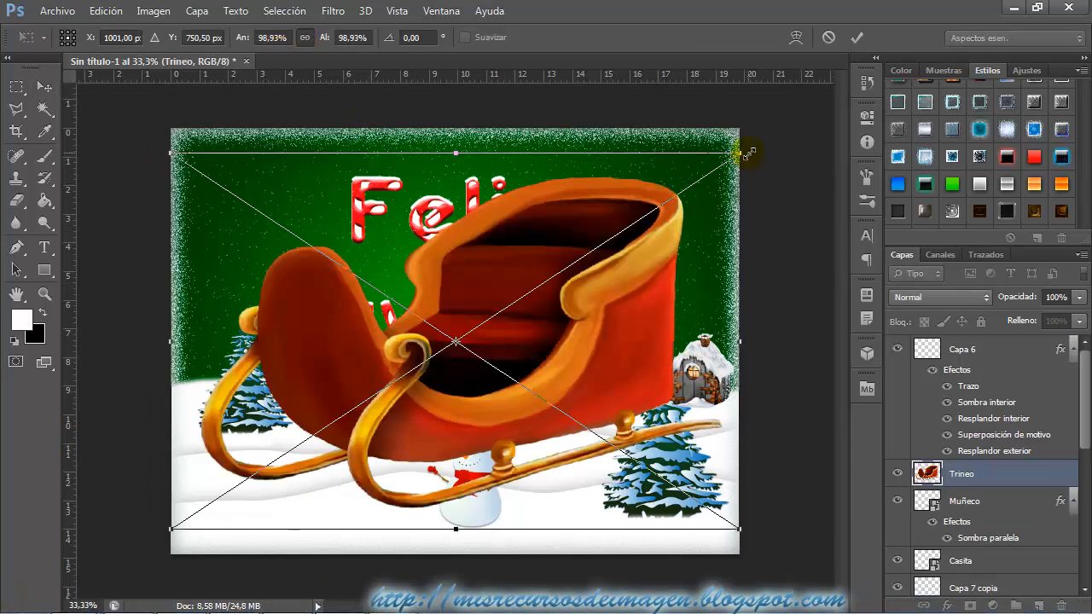
pyautogui.moveTo(748, 154); pyautogui.dragTo(298, 495)
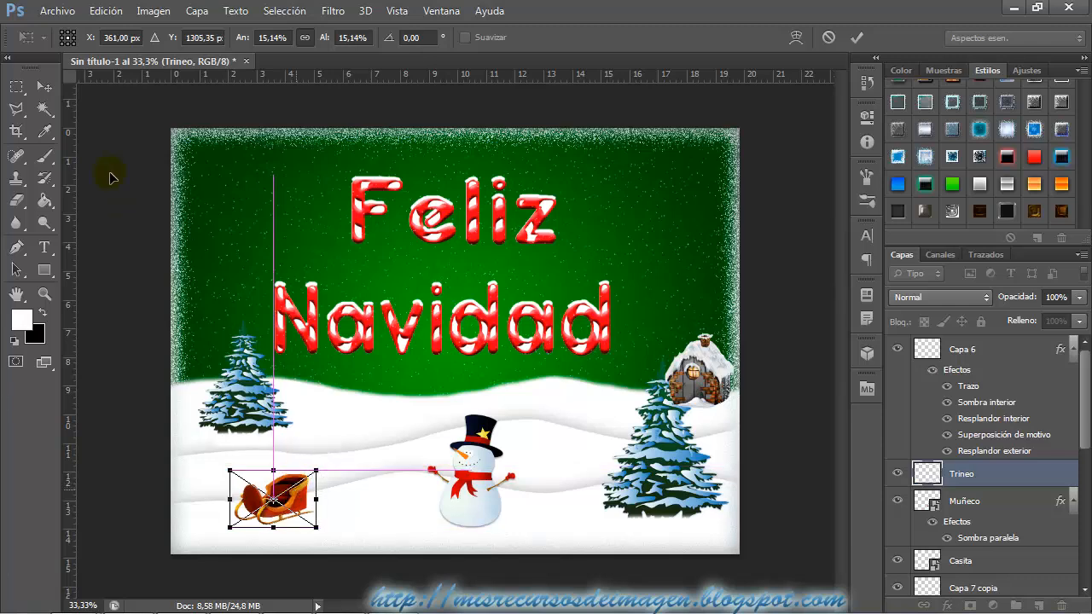
pyautogui.click(43, 86)
pyautogui.click(455, 254)
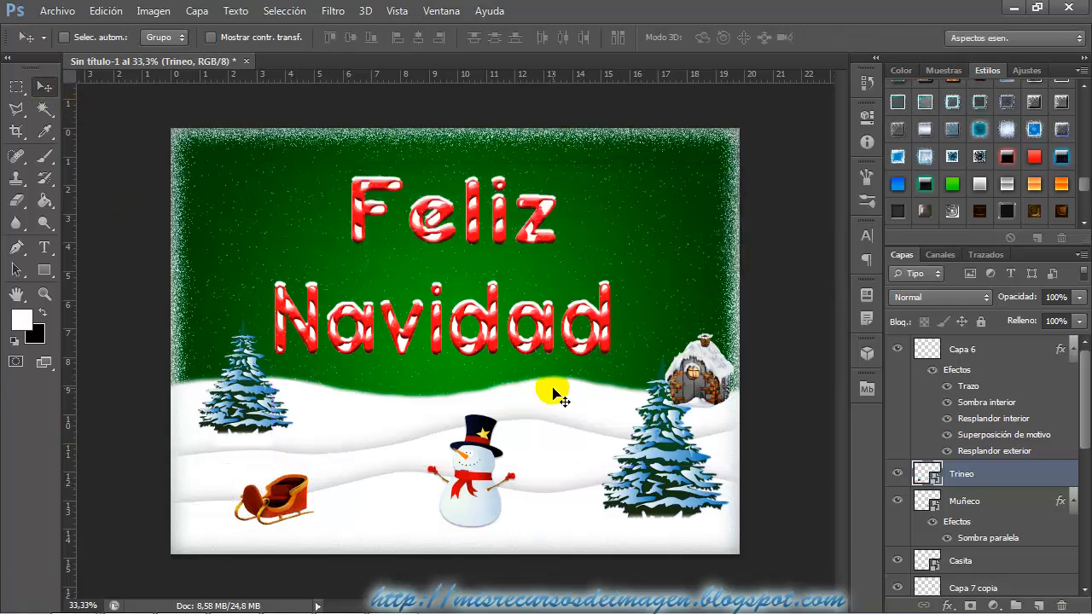
# Create a new layer above Trineo and paint white snow along the sleigh's runners with a soft 36 px brush.
pyautogui.hotkey('ctrl', '+')
pyautogui.scroll(-4, 559, 397)
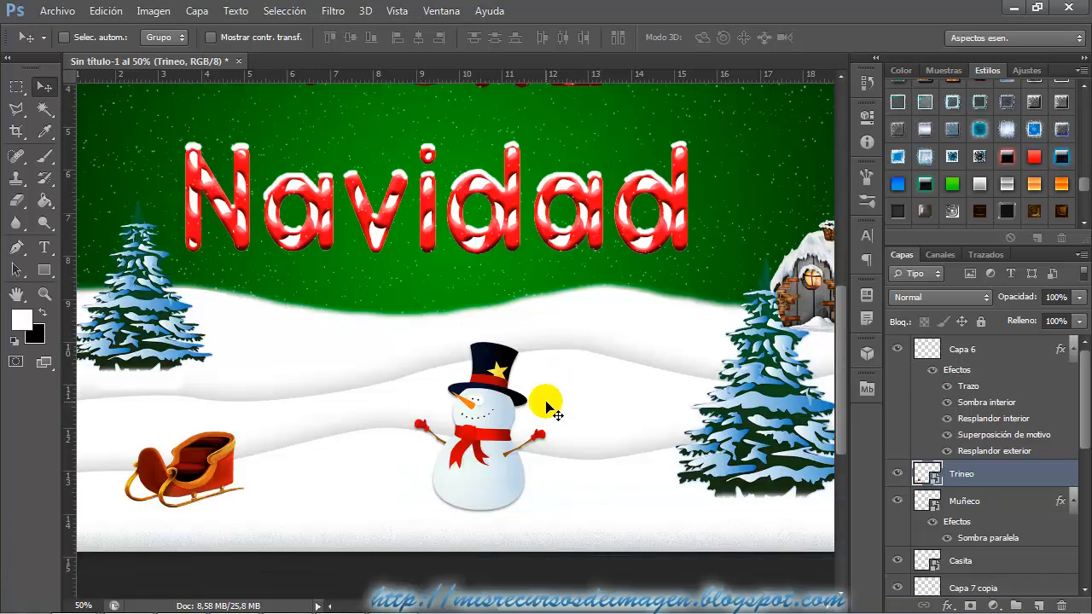
pyautogui.hscroll(-4, 399, 522)
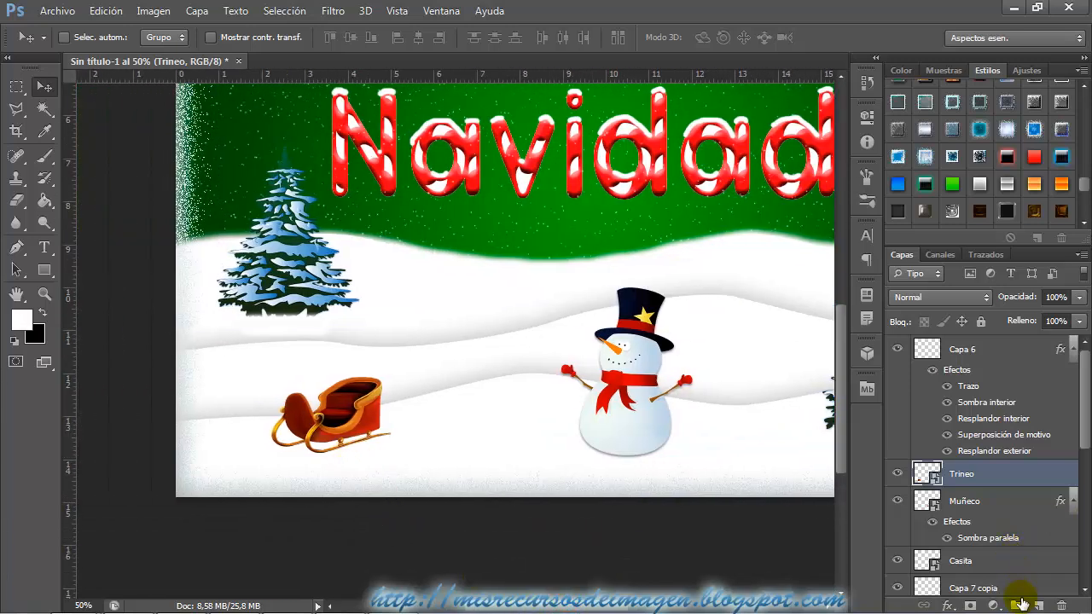
pyautogui.click(1040, 606)
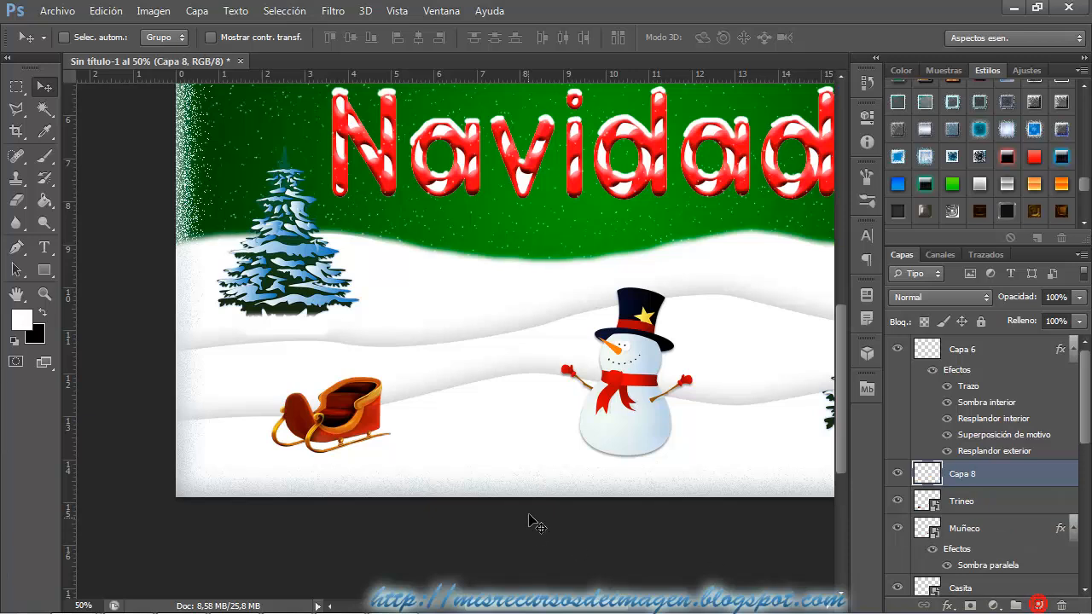
pyautogui.click(44, 158)
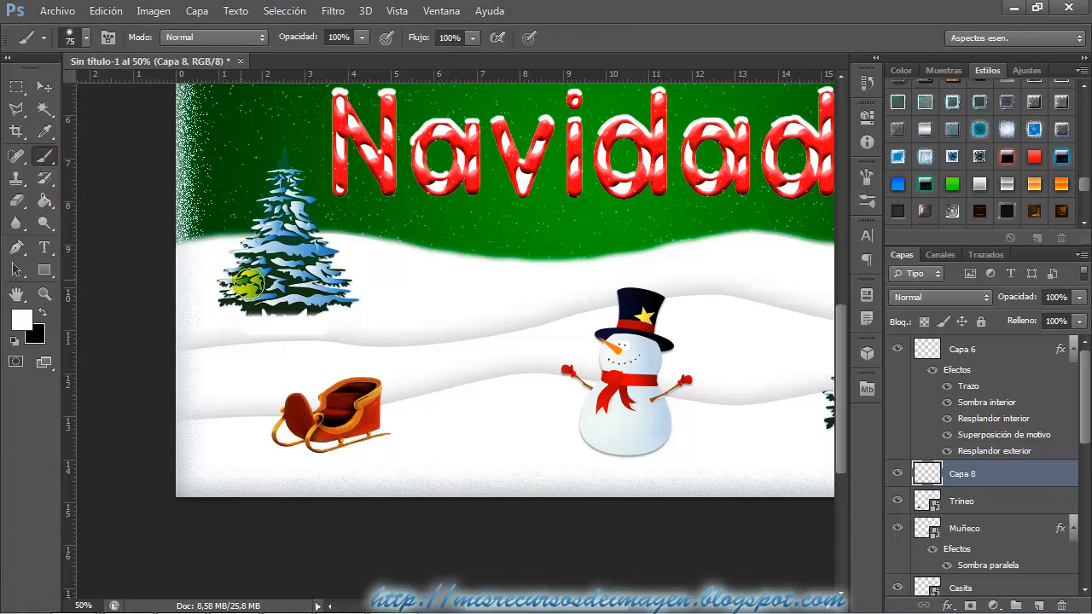
pyautogui.moveTo(357, 332); pyautogui.dragTo(348, 338)
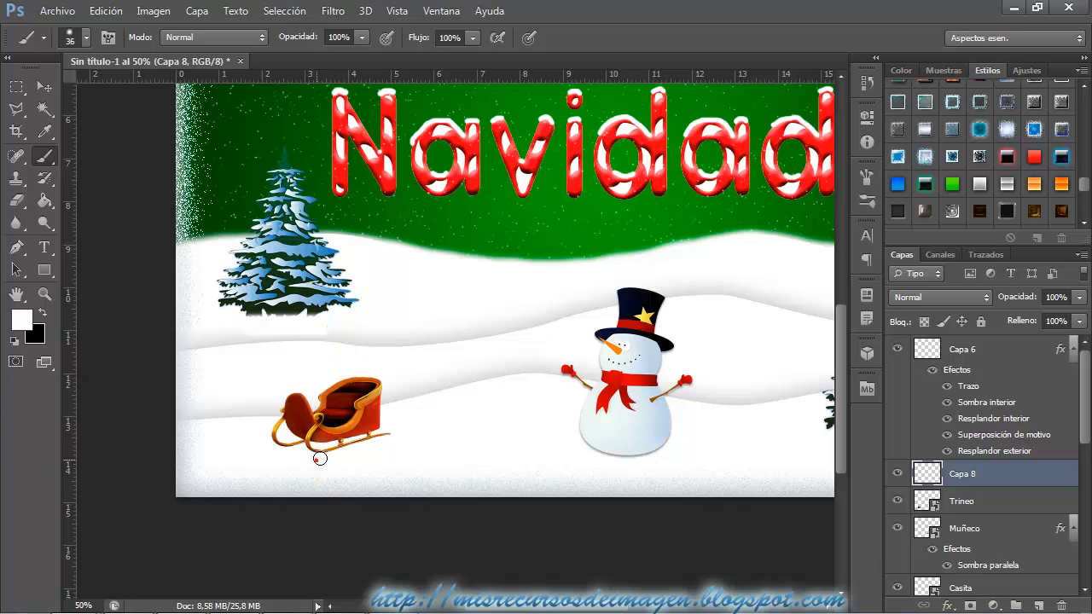
pyautogui.moveTo(320, 459); pyautogui.dragTo(331, 458)
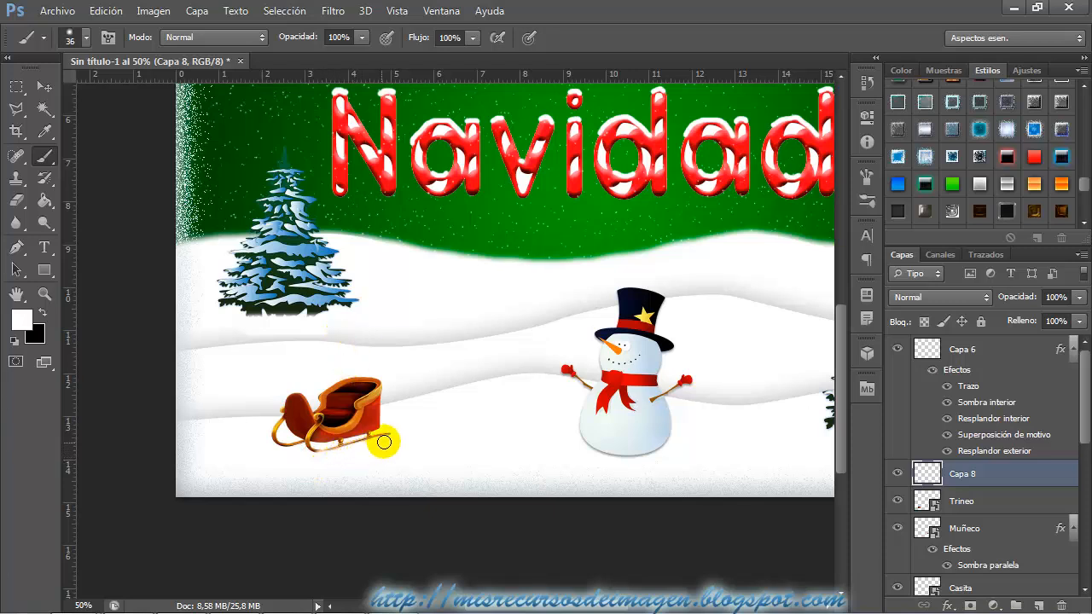
pyautogui.moveTo(326, 459); pyautogui.dragTo(280, 454)
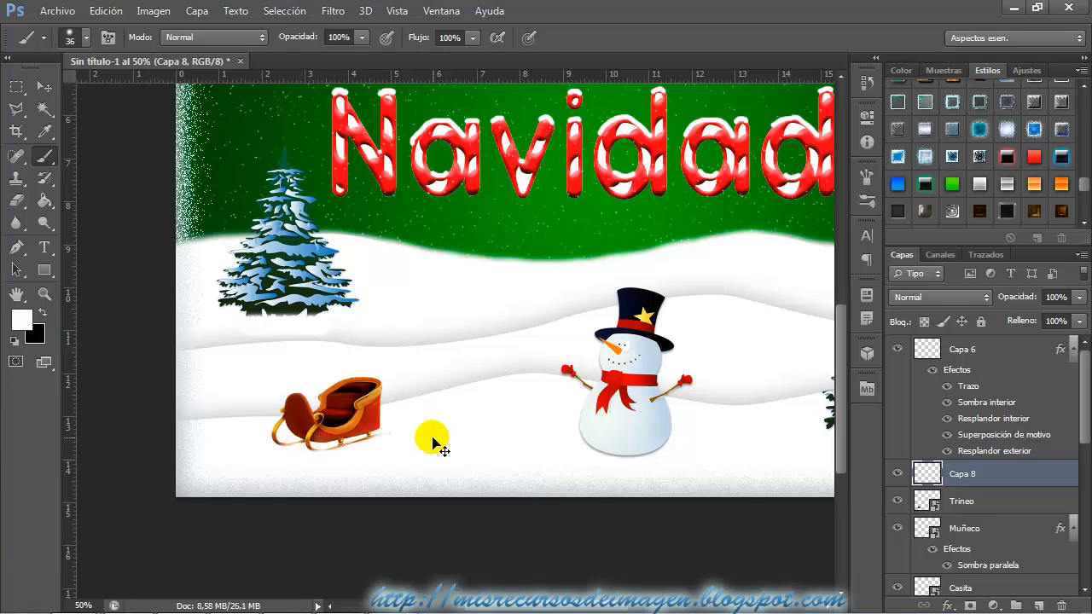
pyautogui.hotkey('ctrl', '-')
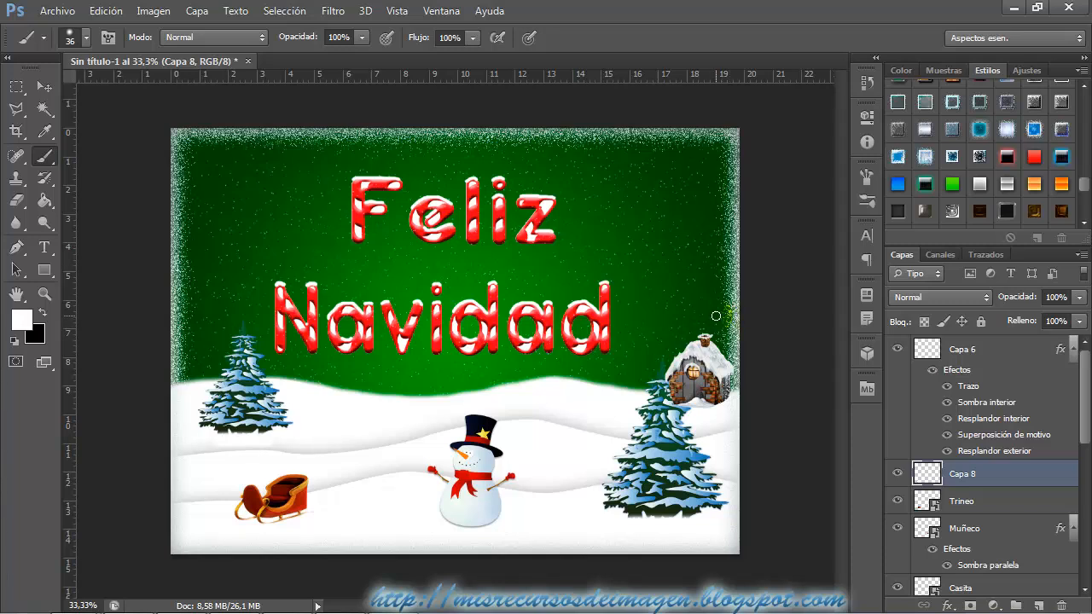
pyautogui.click(532, 124)
pyautogui.moveTo(254, 609)
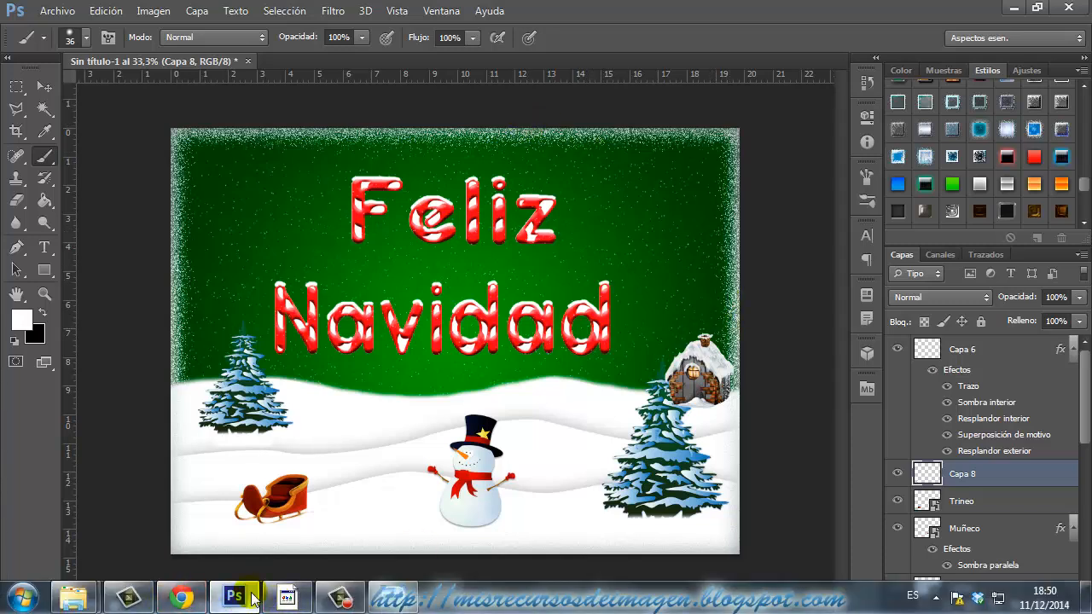
pyautogui.click(649, 407)
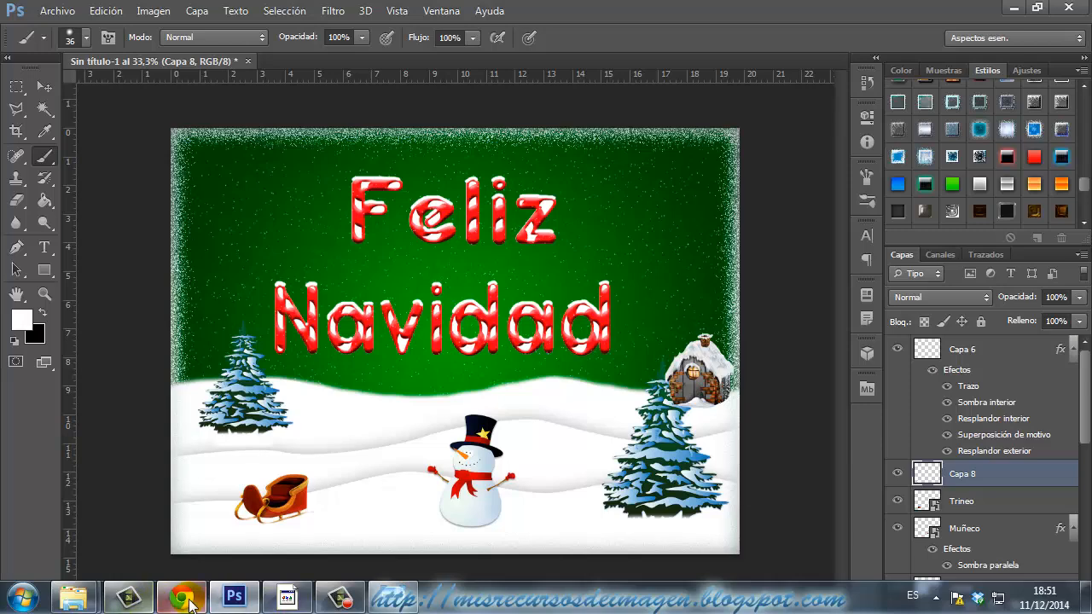
# Open the Felicitacion de Navidad PSD from the Tutorial Texto Nevado folder in Windows Explorer as a separate Photoshop document.
pyautogui.click(74, 597)
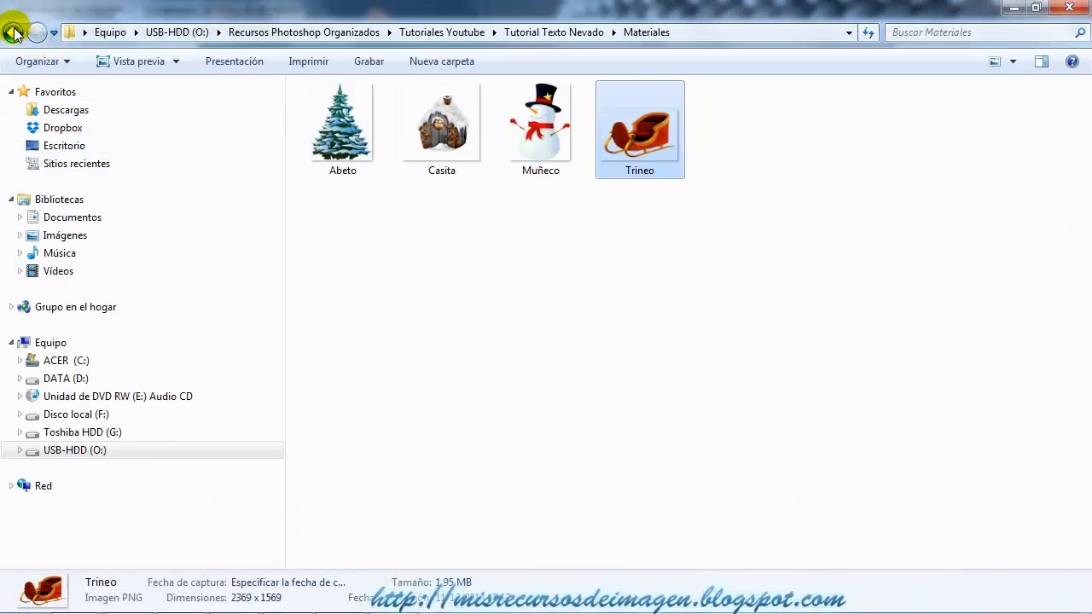
pyautogui.click(13, 32)
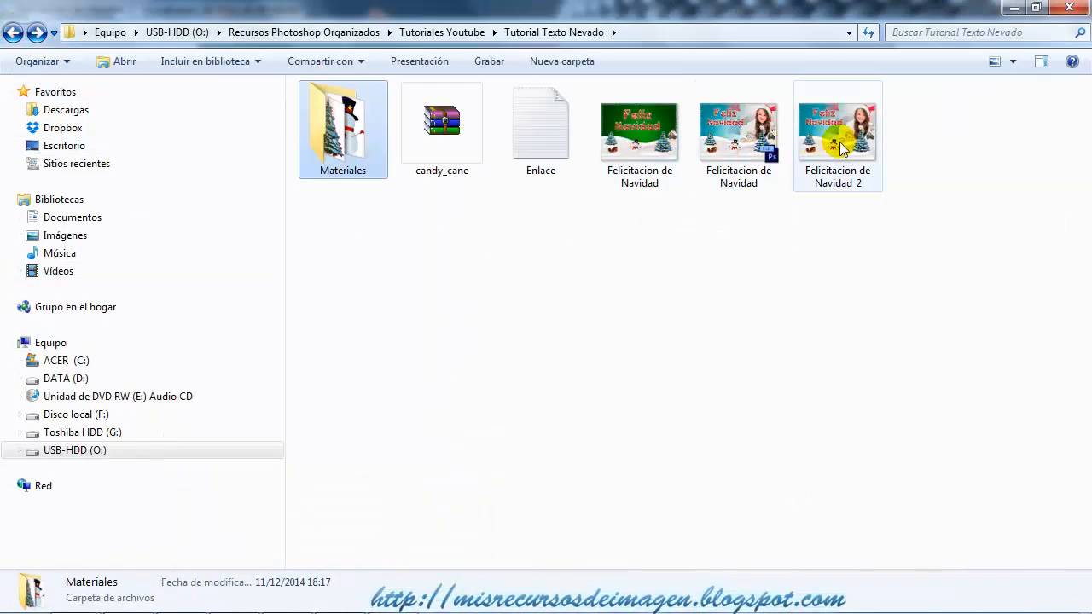
pyautogui.click(739, 132)
pyautogui.moveTo(739, 145); pyautogui.dragTo(421, 60)
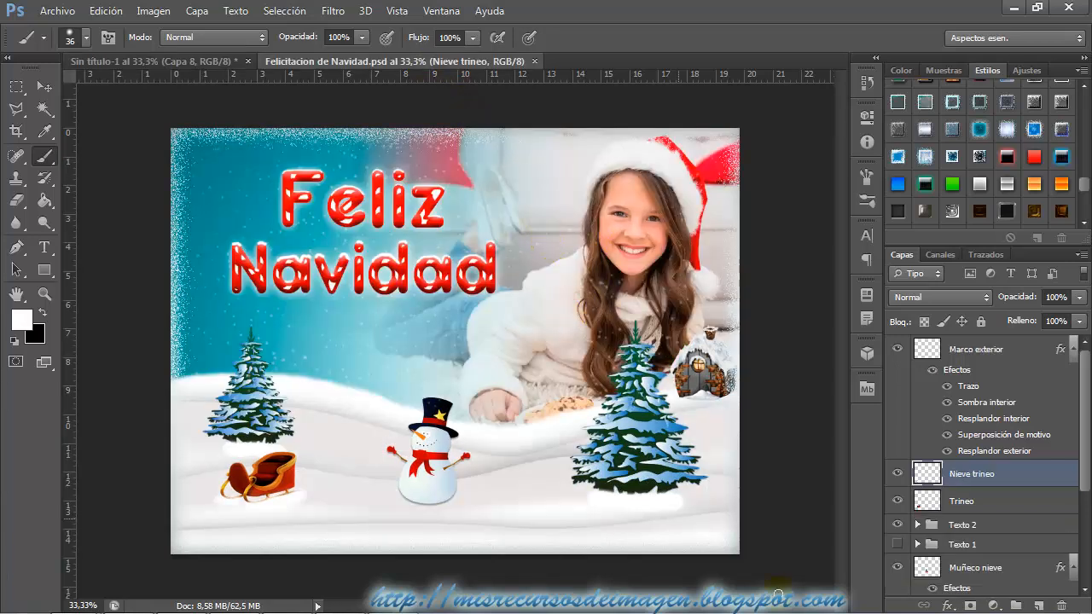
# Expand the Foto group, select the image of its masked Foto layer, and swap the colours so black is the foreground.
pyautogui.scroll(-5, 1005, 546)
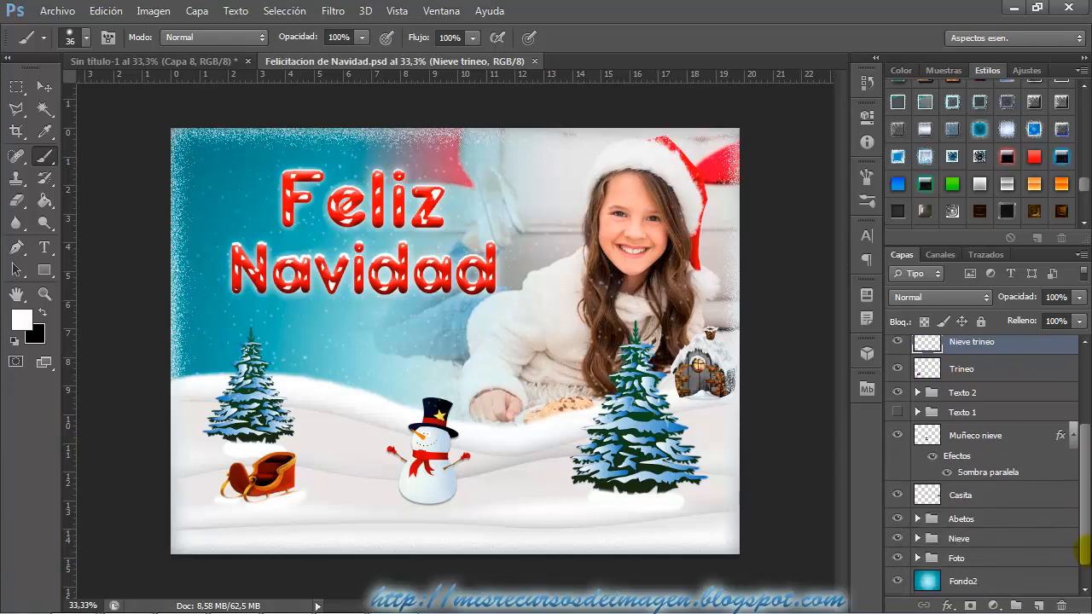
pyautogui.click(992, 536)
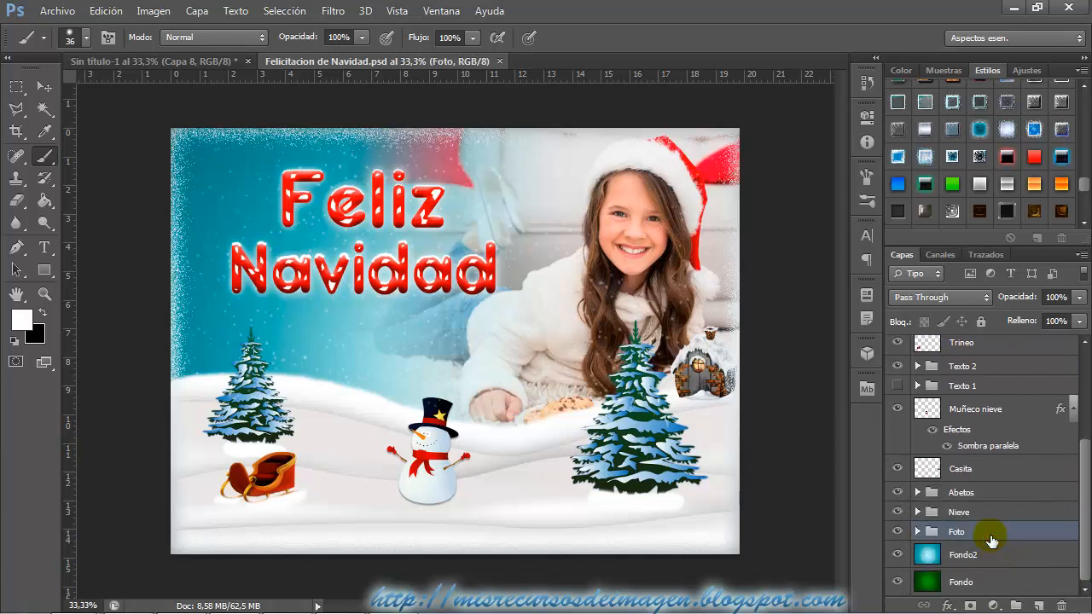
pyautogui.click(917, 532)
pyautogui.scroll(-1, 1009, 561)
pyautogui.click(941, 527)
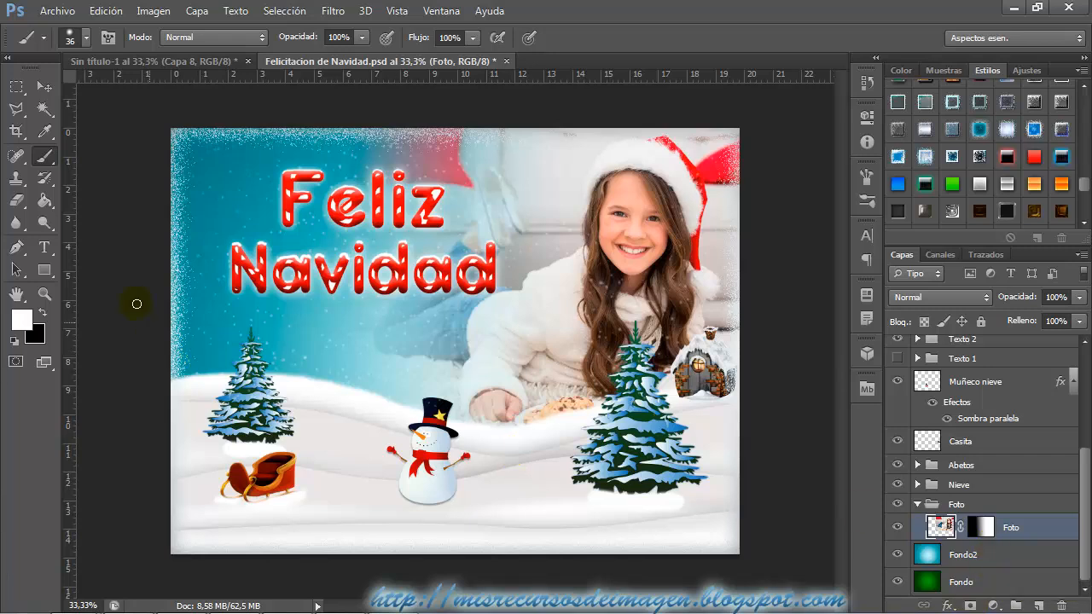
pyautogui.click(43, 313)
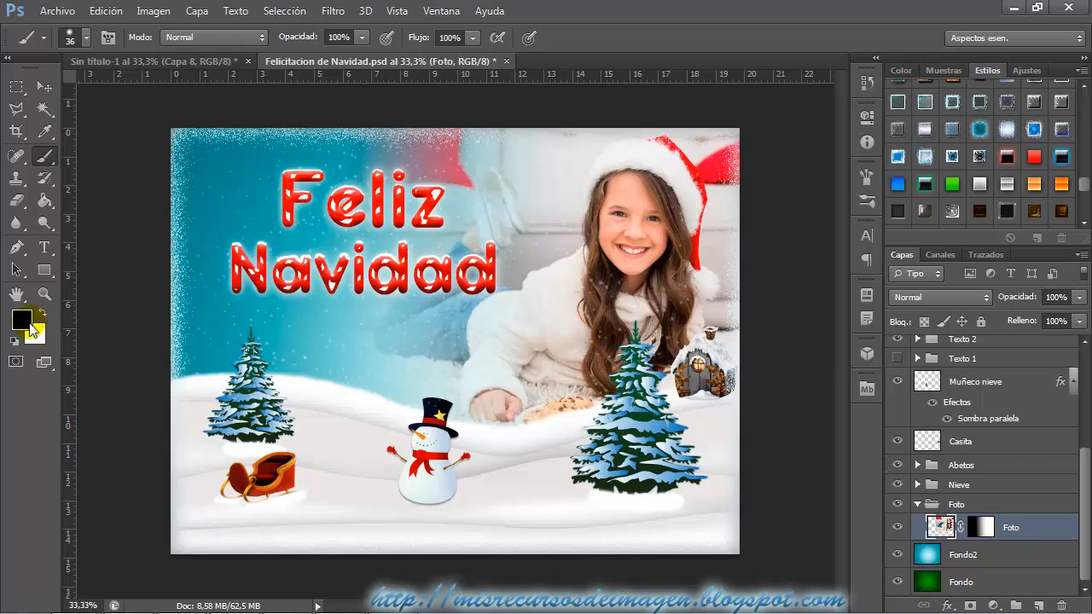